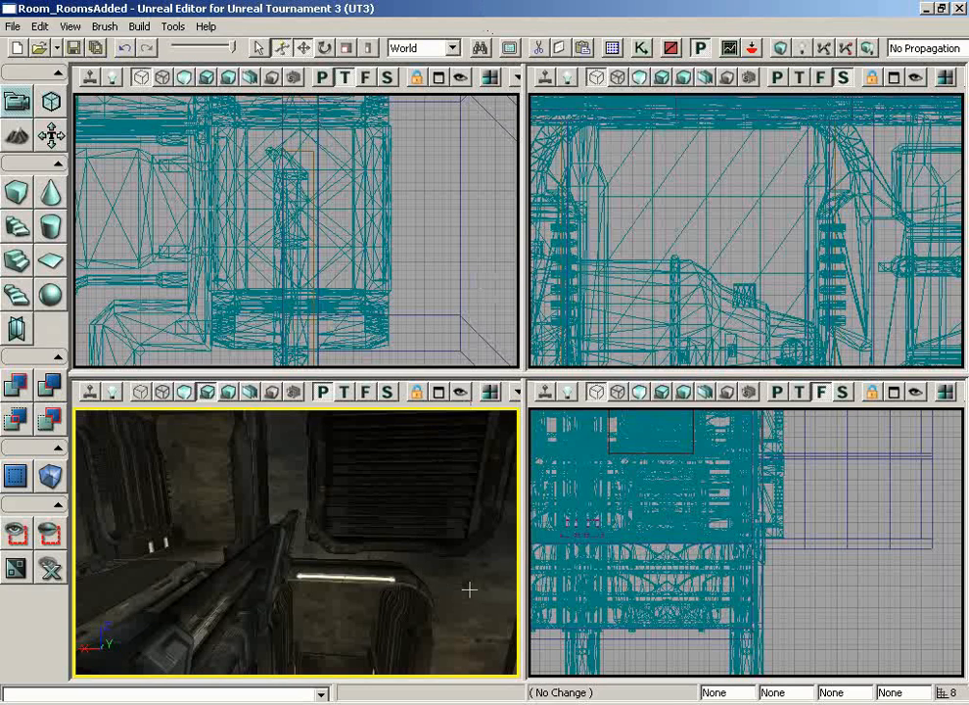
# Step: Examine the lift platform InterpActor and its surroundings from several angles in the perspective view
pyautogui.moveTo(470, 589); pyautogui.dragTo(146, 408)
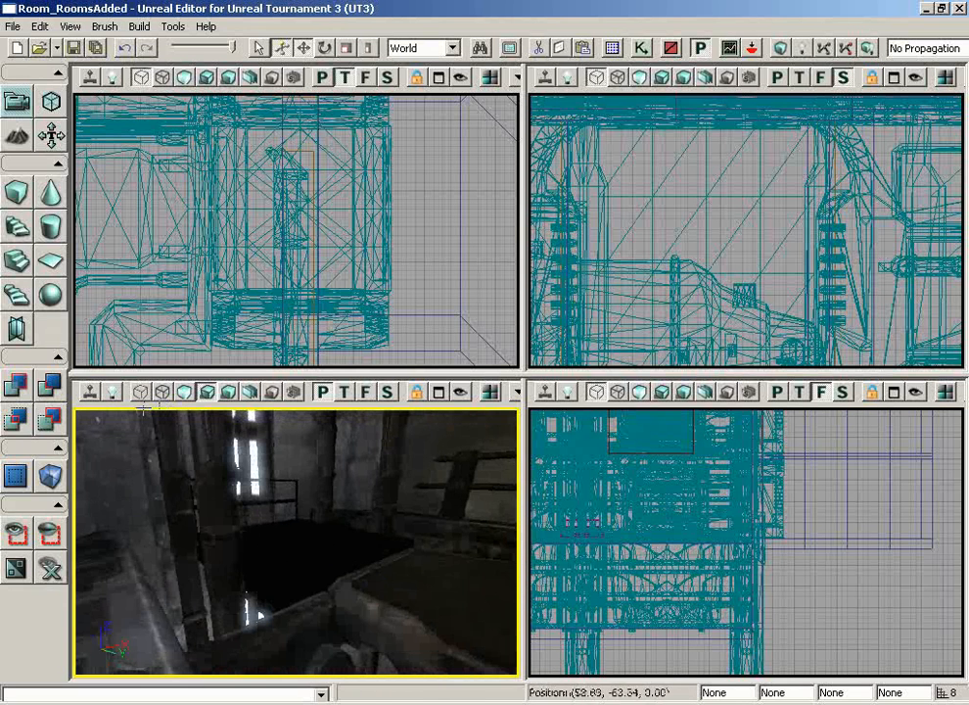
pyautogui.click(340, 541)
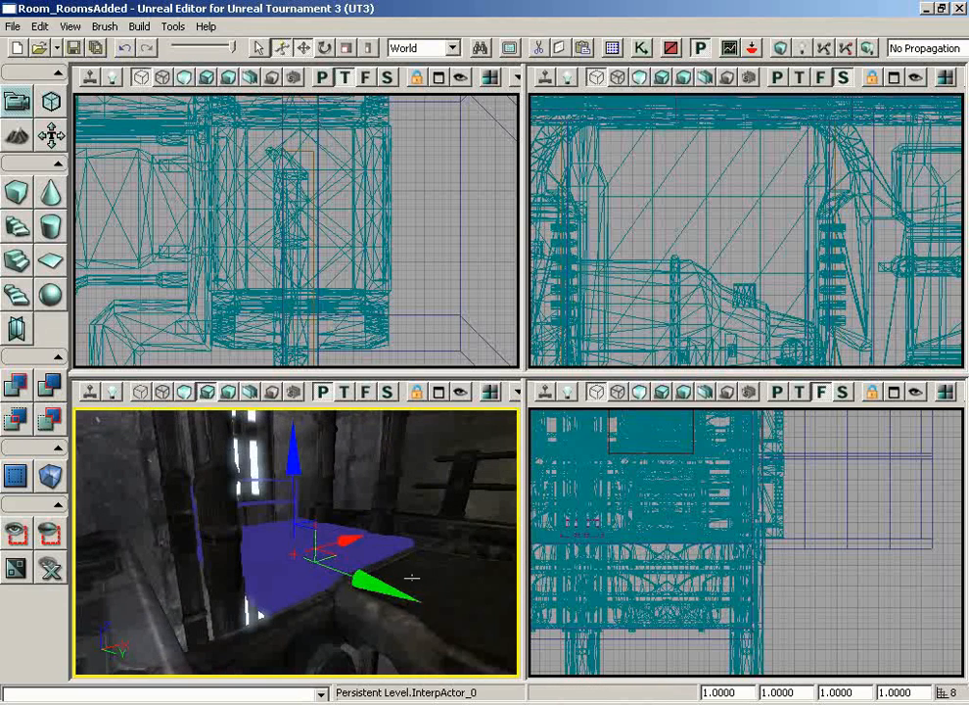
pyautogui.moveTo(411, 580); pyautogui.dragTo(442, 541)
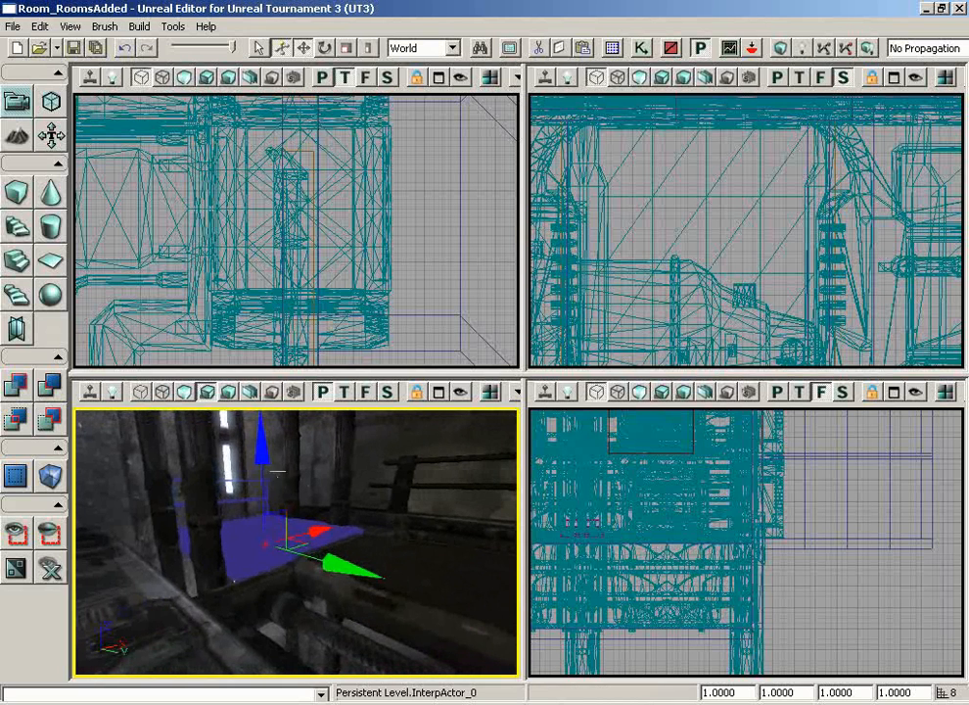
pyautogui.moveTo(350, 491); pyautogui.dragTo(296, 546)
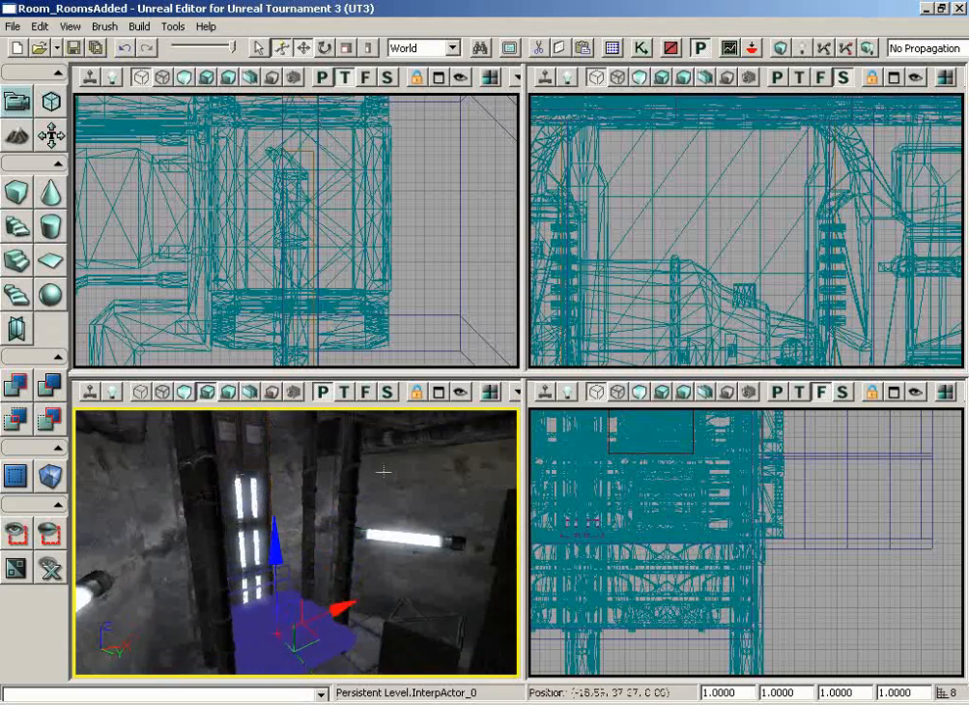
pyautogui.moveTo(385, 472); pyautogui.dragTo(380, 604)
pyautogui.moveTo(350, 514); pyautogui.dragTo(350, 497)
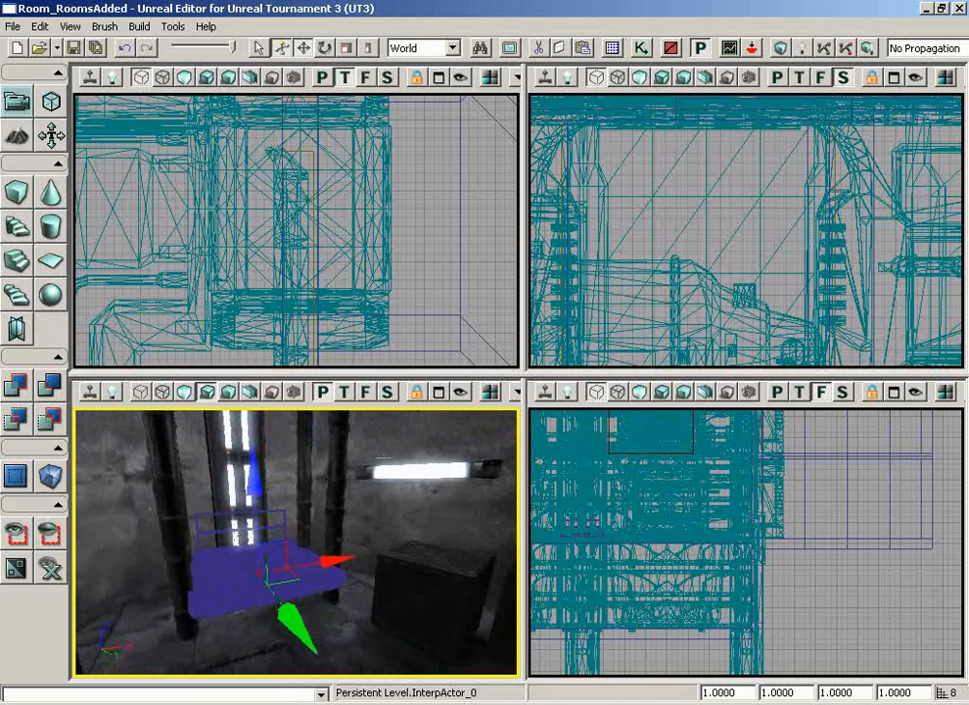
pyautogui.moveTo(400, 447); pyautogui.dragTo(317, 457)
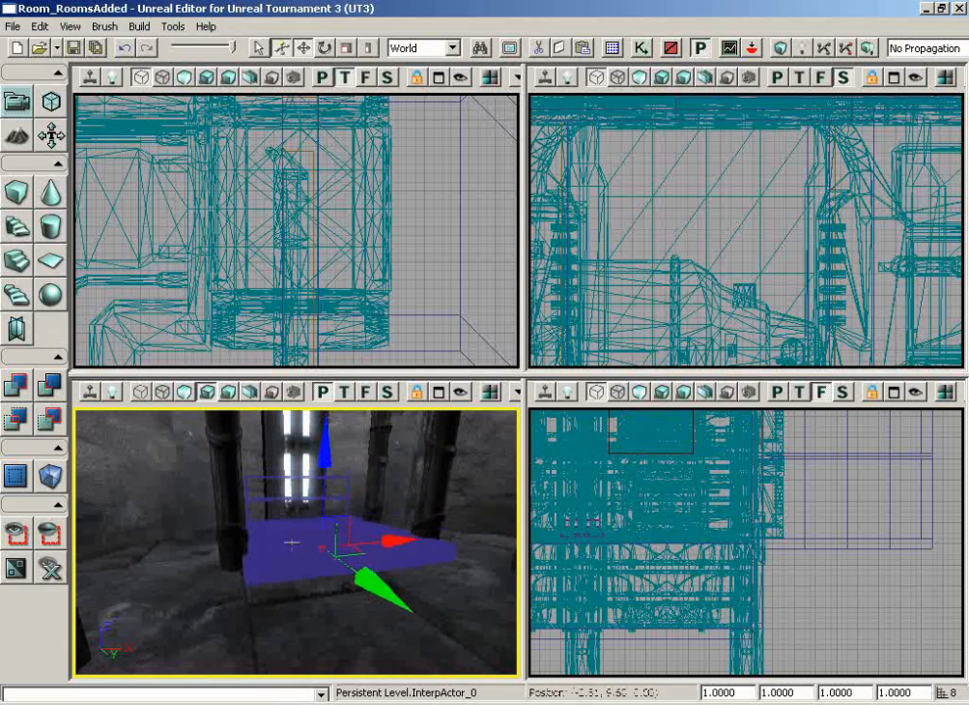
pyautogui.moveTo(291, 544); pyautogui.dragTo(300, 457)
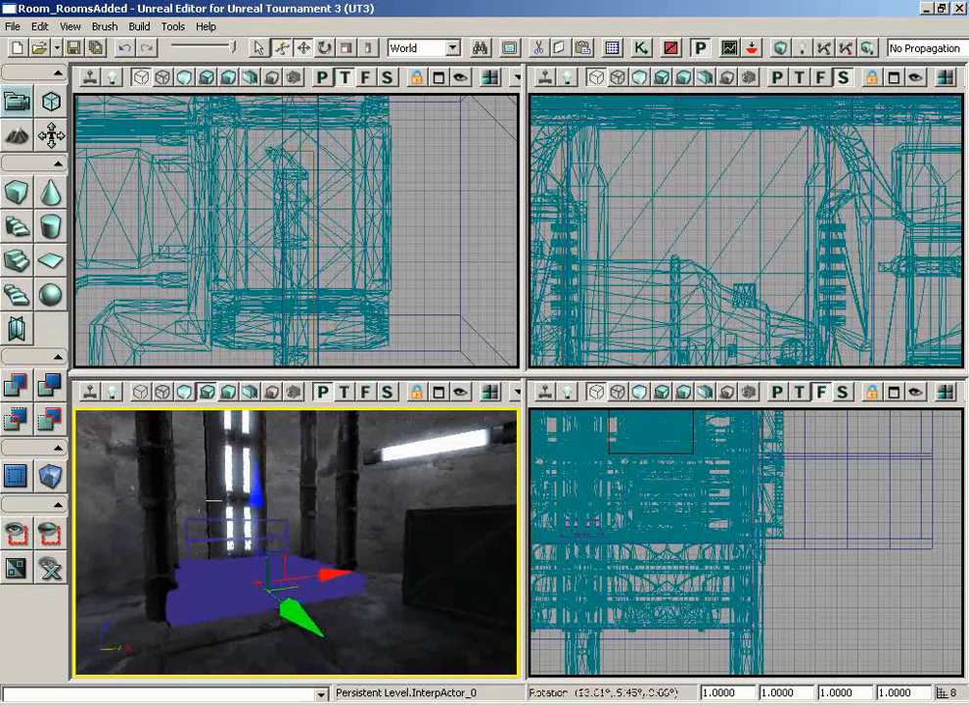
pyautogui.moveTo(221, 550); pyautogui.dragTo(370, 520, button='right')
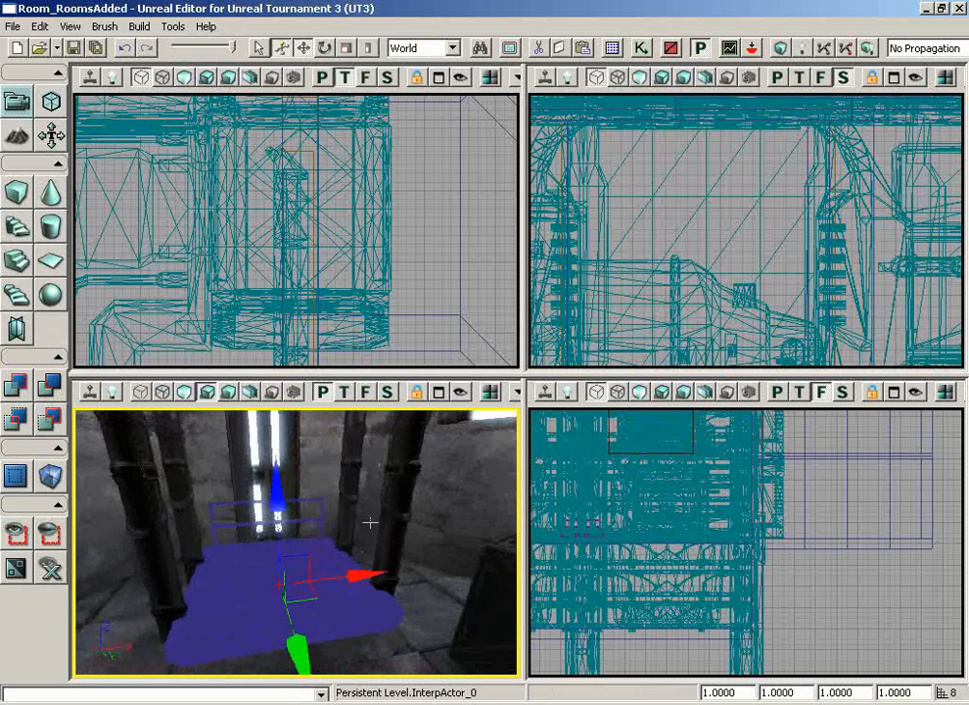
pyautogui.click(370, 519)
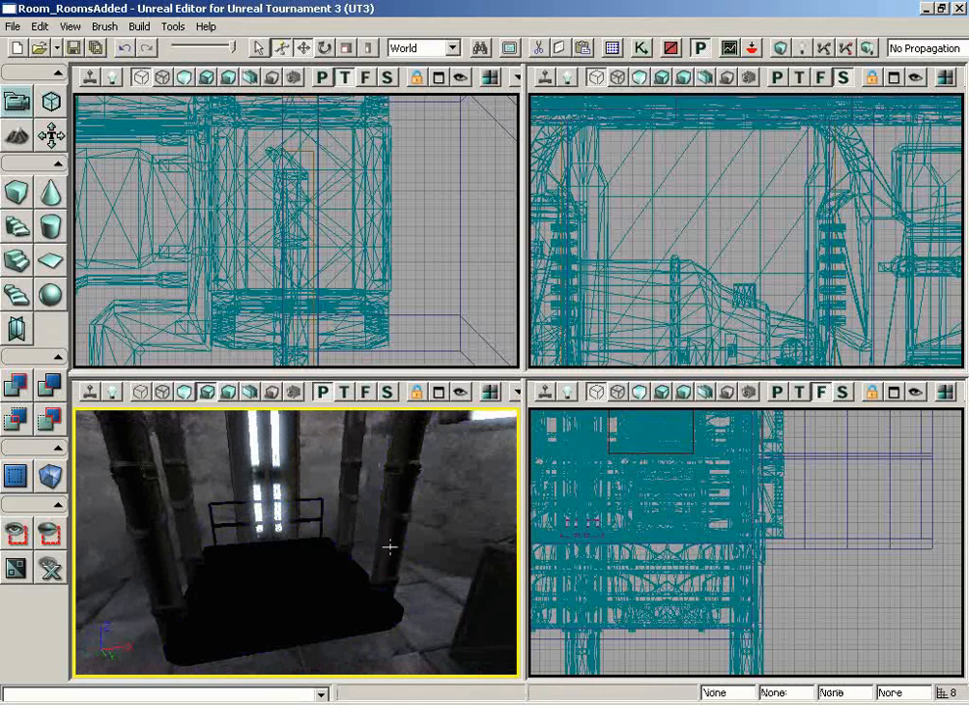
pyautogui.moveTo(448, 511); pyautogui.dragTo(326, 497, button='right')
pyautogui.click(323, 566)
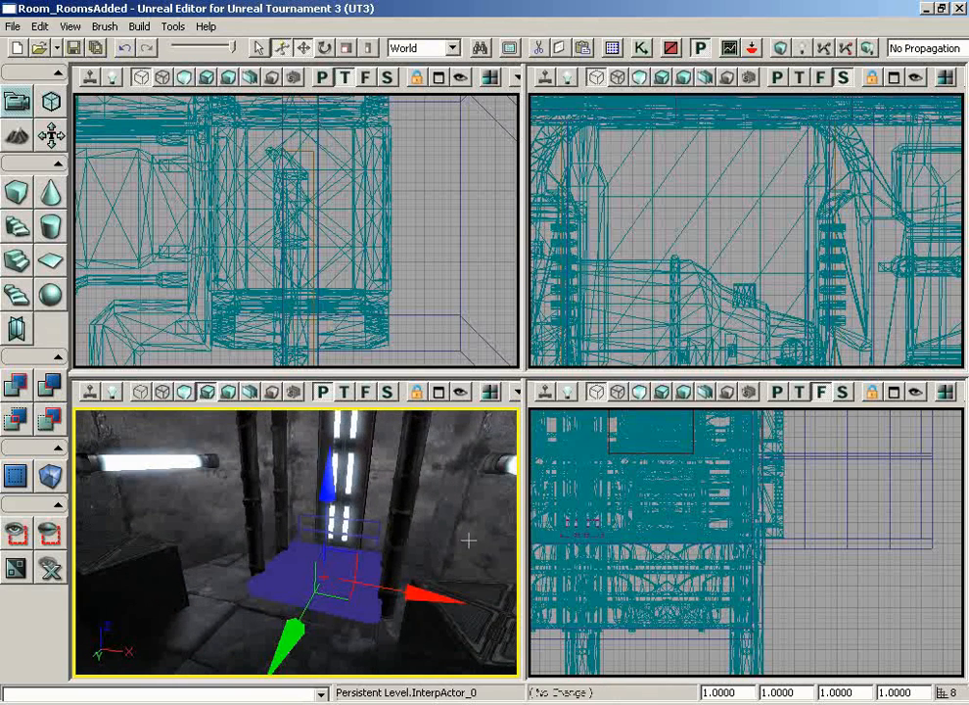
pyautogui.moveTo(468, 490); pyautogui.dragTo(469, 486, button='right')
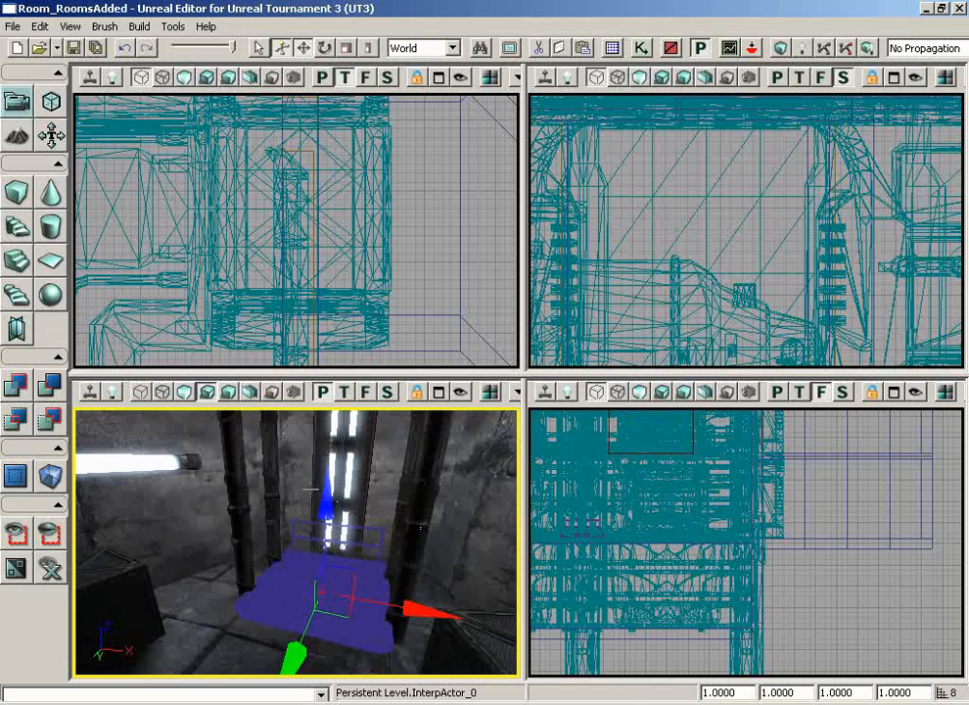
pyautogui.moveTo(481, 493); pyautogui.dragTo(450, 507, button='right')
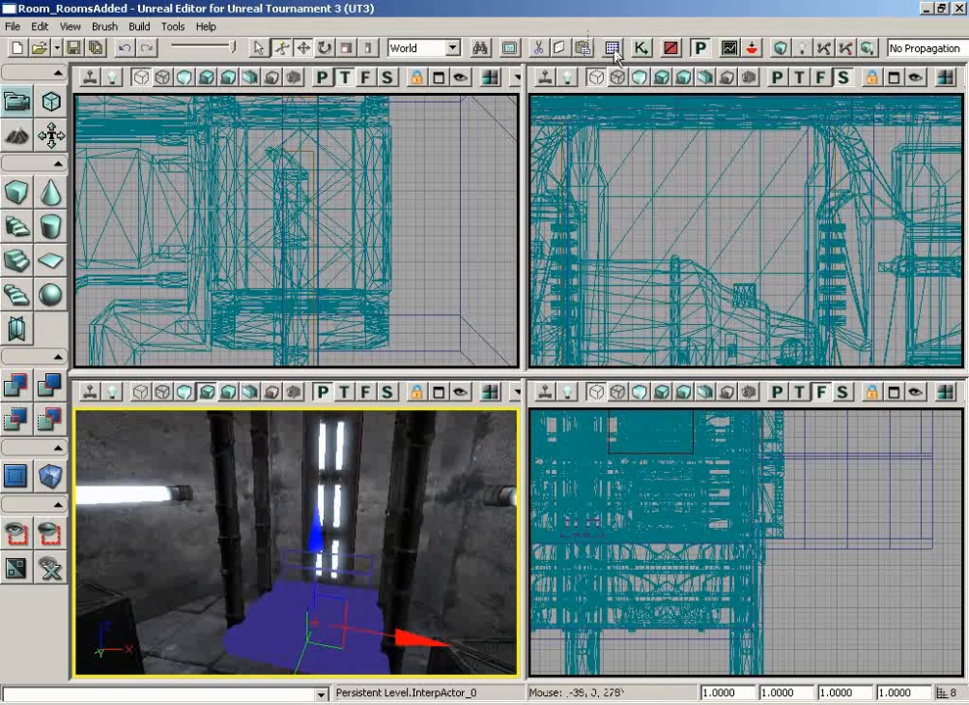
# Step: Make the Lights group visible in the level
pyautogui.click(478, 46)
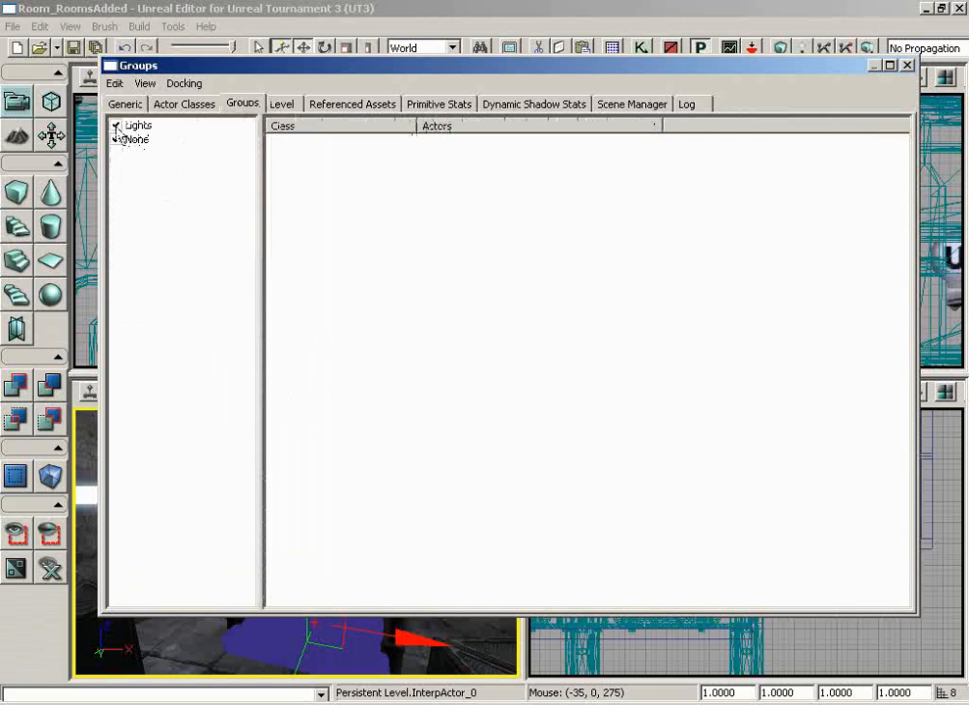
pyautogui.click(115, 125)
pyautogui.click(908, 64)
# Step: Enable the Dynamic lighting channel on the three point lights around the lift platform
pyautogui.moveTo(391, 490); pyautogui.dragTo(518, 481, button='right')
pyautogui.click(213, 500)
pyautogui.keyDown('ctrl'); pyautogui.click(344, 508); pyautogui.keyUp('ctrl')
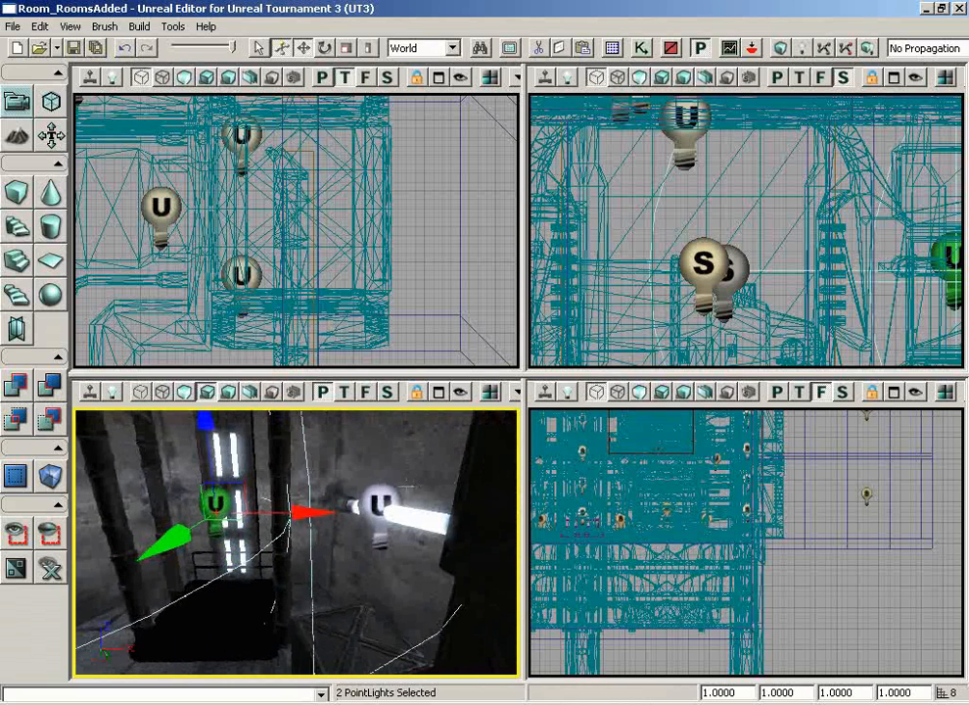
pyautogui.keyDown('ctrl'); pyautogui.click(377, 507); pyautogui.keyUp('ctrl')
pyautogui.moveTo(329, 471); pyautogui.dragTo(398, 510, button='right')
pyautogui.moveTo(398, 509); pyautogui.dragTo(376, 443)
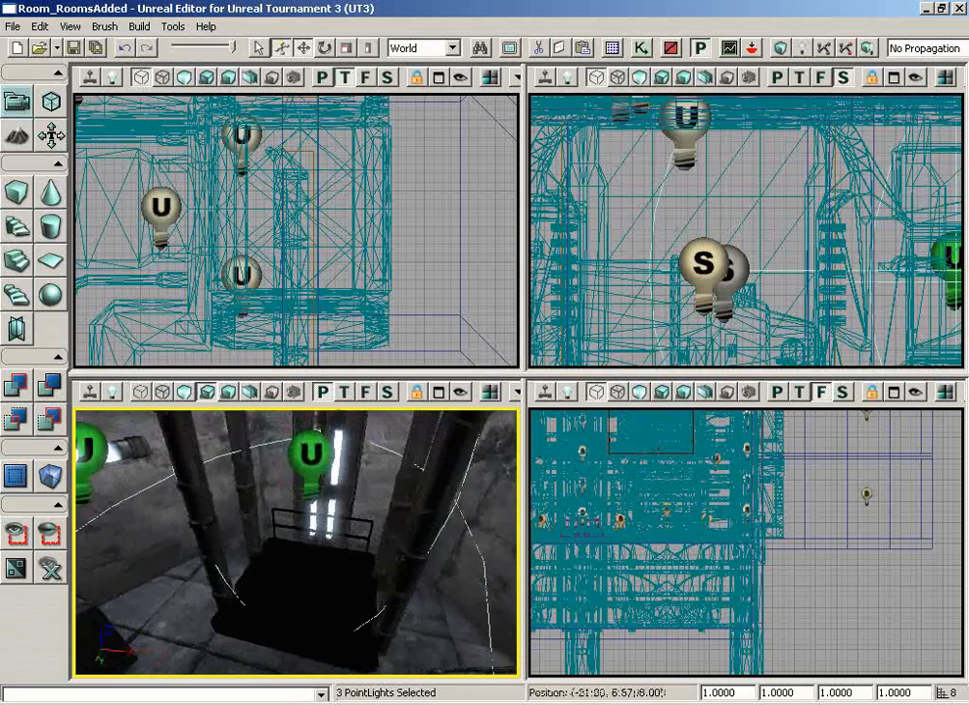
pyautogui.moveTo(376, 443); pyautogui.dragTo(326, 401, button='right')
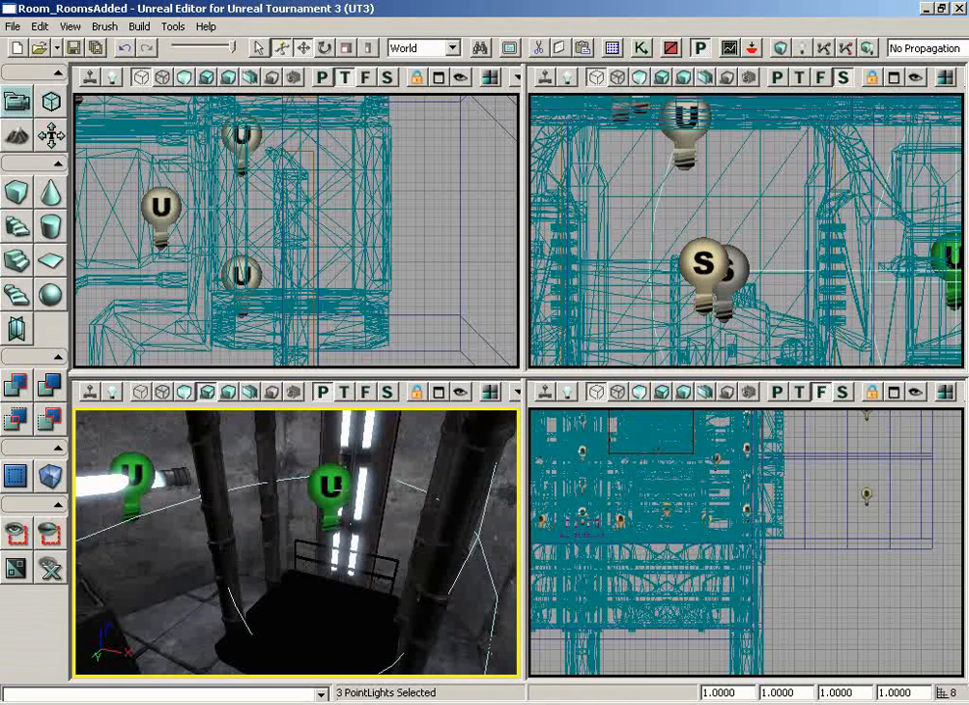
pyautogui.press('F4')
pyautogui.click(577, 228)
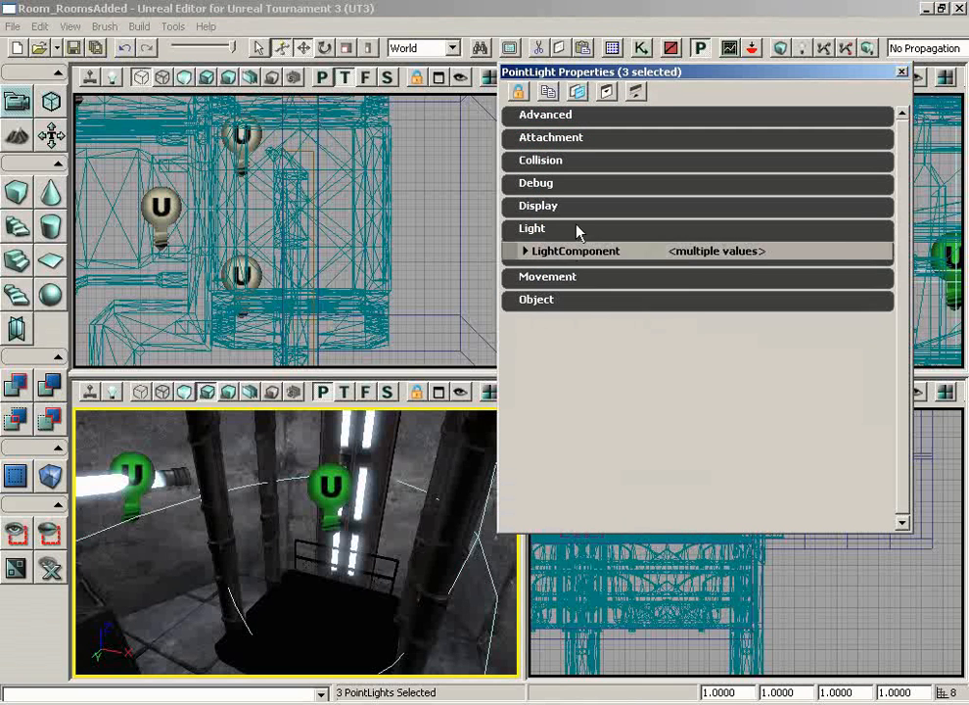
pyautogui.click(525, 251)
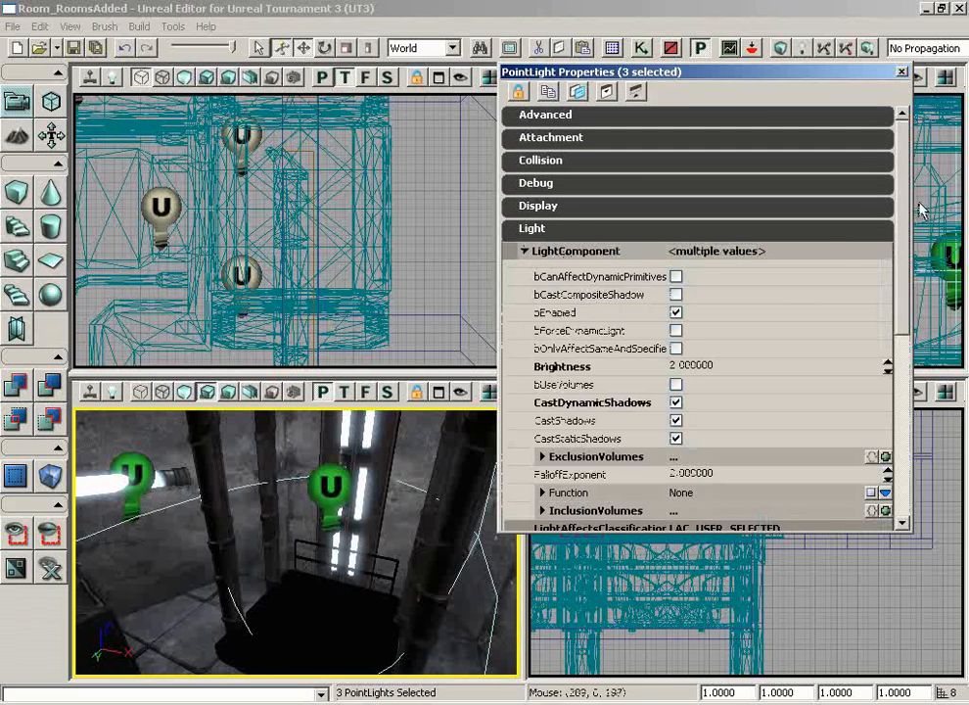
pyautogui.scroll(-5, 899, 318)
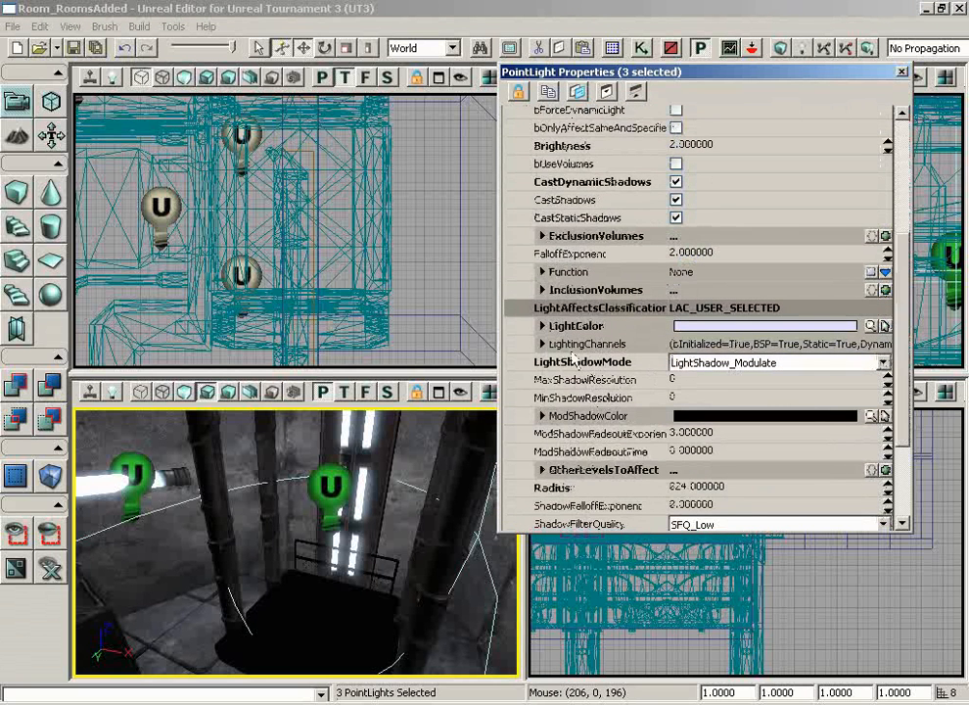
pyautogui.click(543, 345)
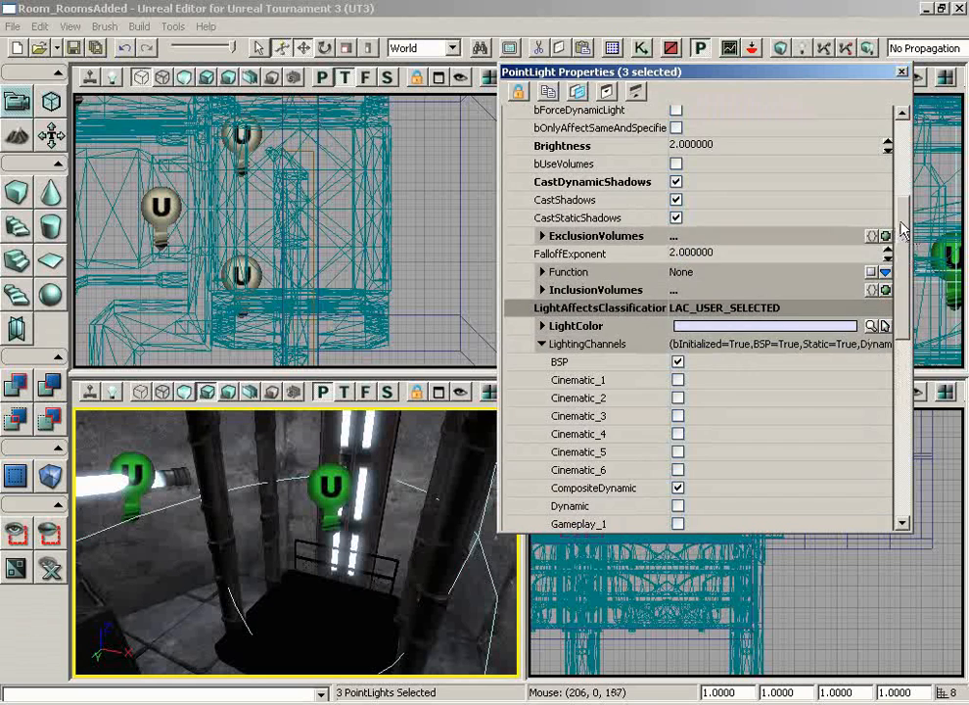
pyautogui.scroll(-3, 899, 284)
pyautogui.click(677, 332)
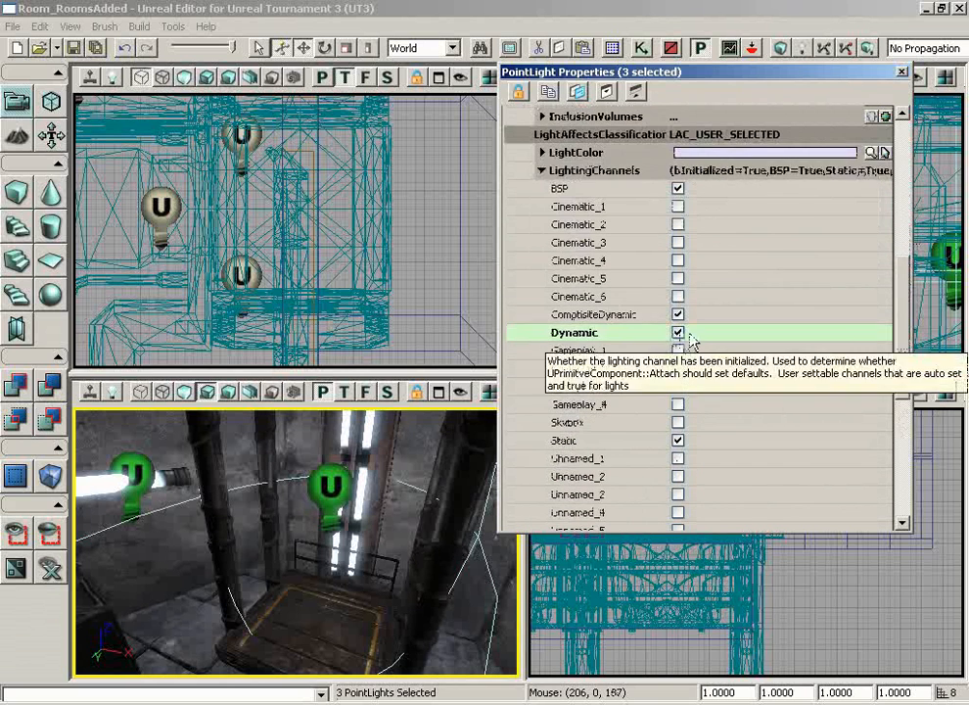
pyautogui.click(902, 74)
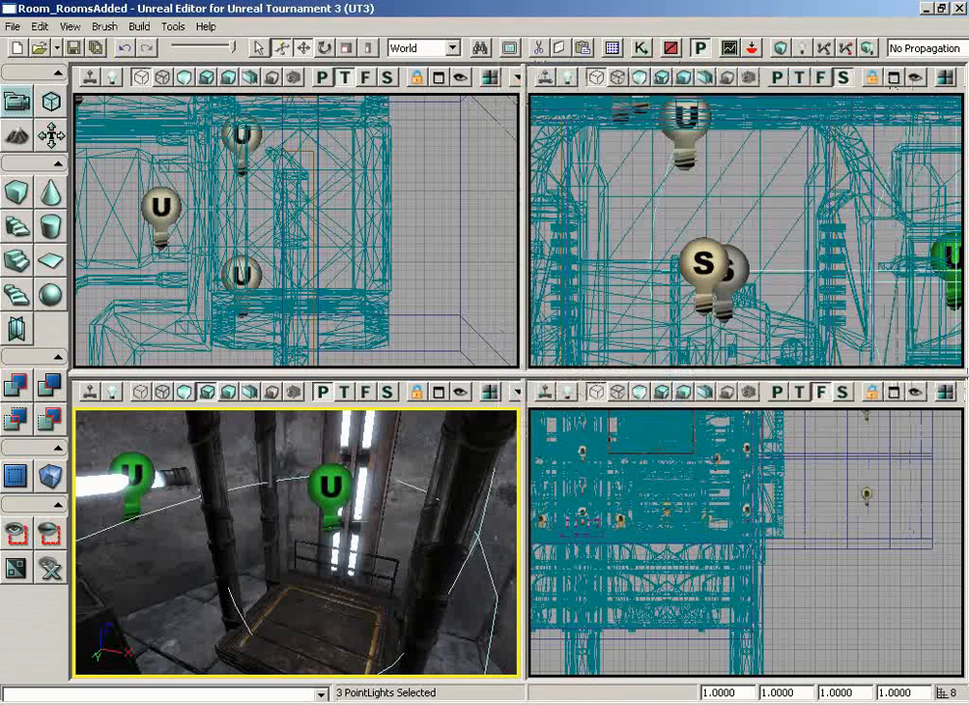
# Step: Enable the Dynamic lighting channel on the two point lights higher up the lift shaft and deselect them
pyautogui.moveTo(386, 533); pyautogui.dragTo(426, 514, button='right')
pyautogui.moveTo(426, 514); pyautogui.dragTo(442, 554)
pyautogui.moveTo(441, 554); pyautogui.dragTo(488, 574, button='right')
pyautogui.moveTo(488, 573); pyautogui.dragTo(446, 578)
pyautogui.moveTo(446, 578); pyautogui.dragTo(427, 557, button='right')
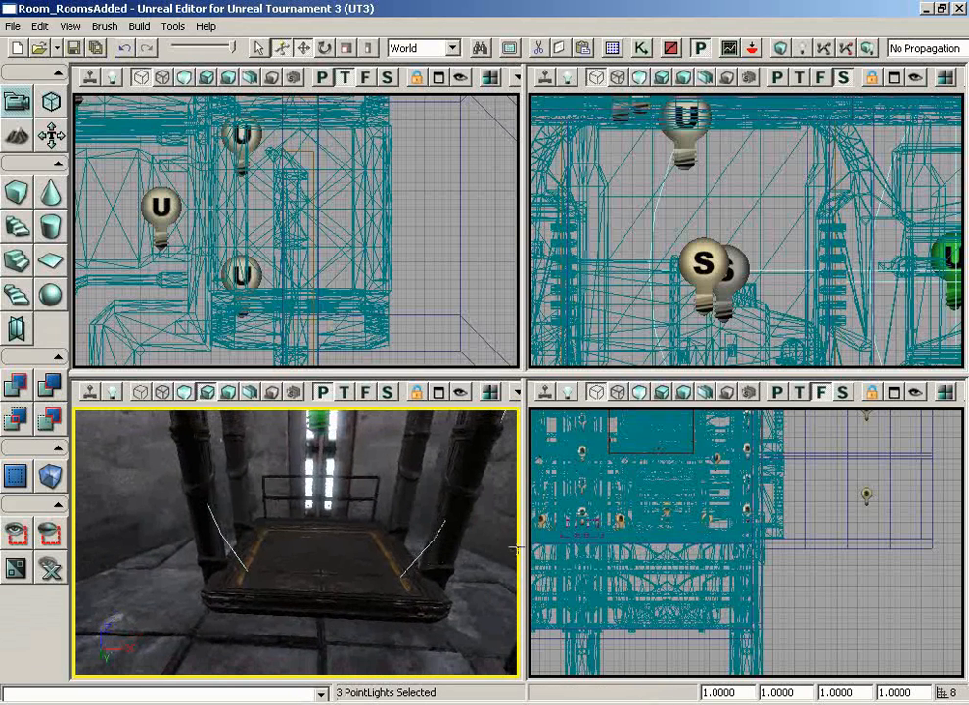
pyautogui.moveTo(516, 549)
pyautogui.mouseDown()
pyautogui.moveTo(495, 563)
pyautogui.moveTo(490, 407)
pyautogui.moveTo(334, 404)
pyautogui.moveTo(399, 406)
pyautogui.moveTo(501, 545)
pyautogui.mouseUp()
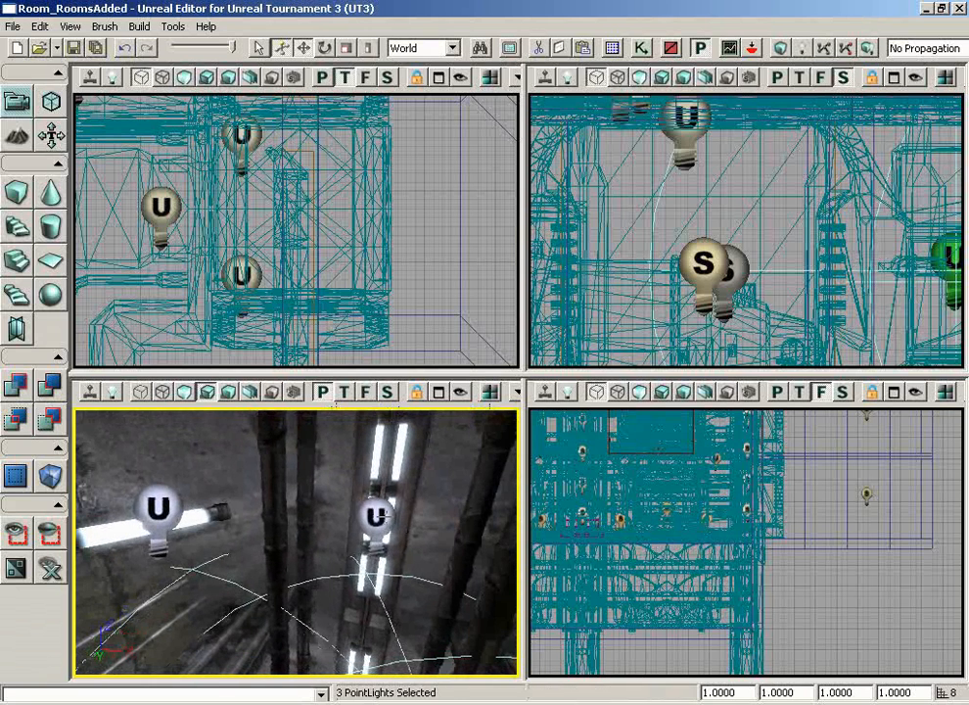
pyautogui.click(385, 514)
pyautogui.keyDown('ctrl'); pyautogui.click(169, 506); pyautogui.keyUp('ctrl')
pyautogui.moveTo(205, 471)
pyautogui.mouseDown(button='right')
pyautogui.moveTo(460, 460)
pyautogui.moveTo(217, 464)
pyautogui.mouseUp(button='right')
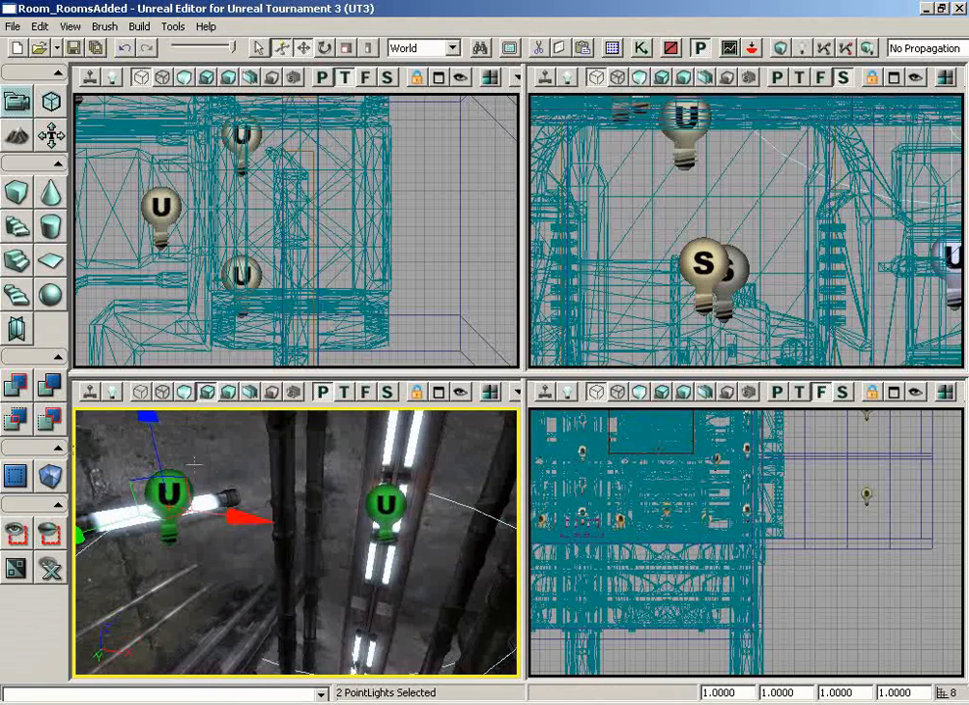
pyautogui.press('F4')
pyautogui.scroll(-6, 899, 235)
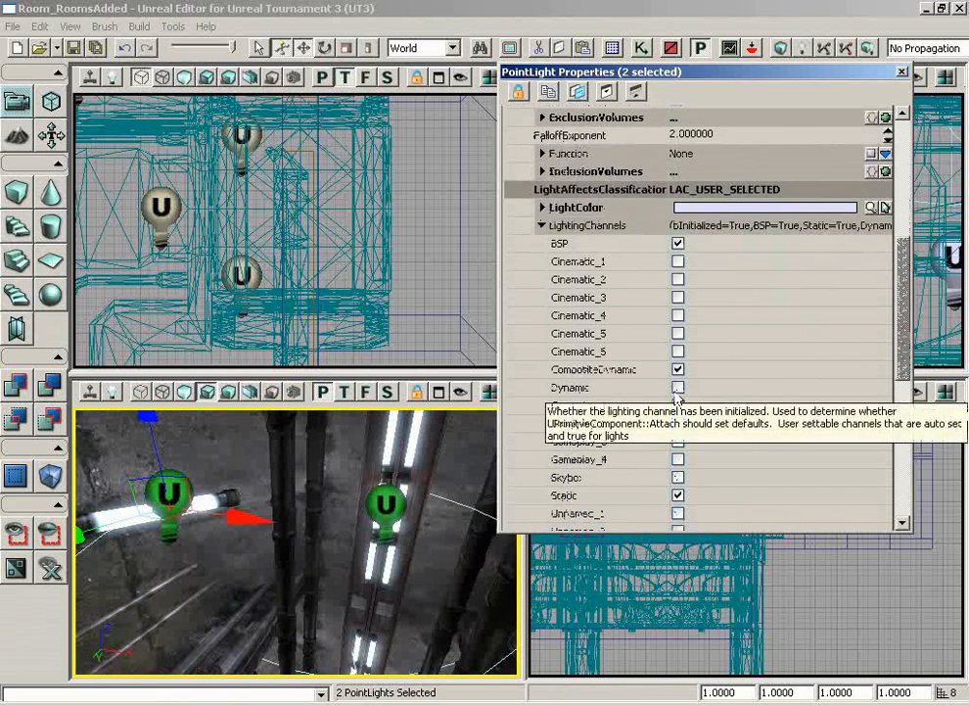
pyautogui.click(679, 388)
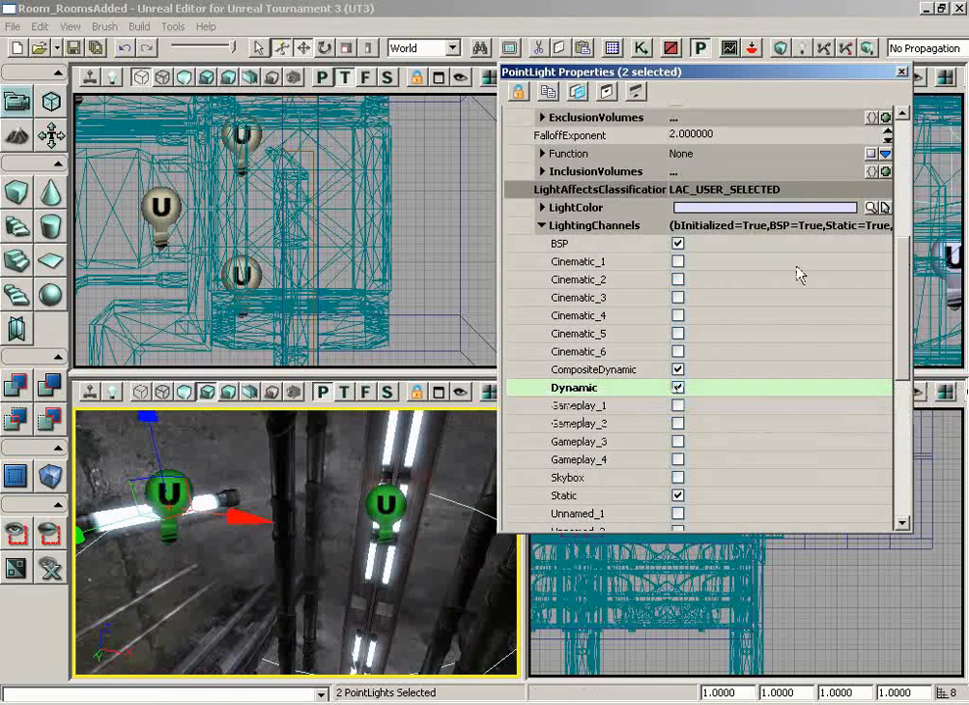
pyautogui.click(902, 72)
pyautogui.click(462, 469)
pyautogui.click(462, 469)
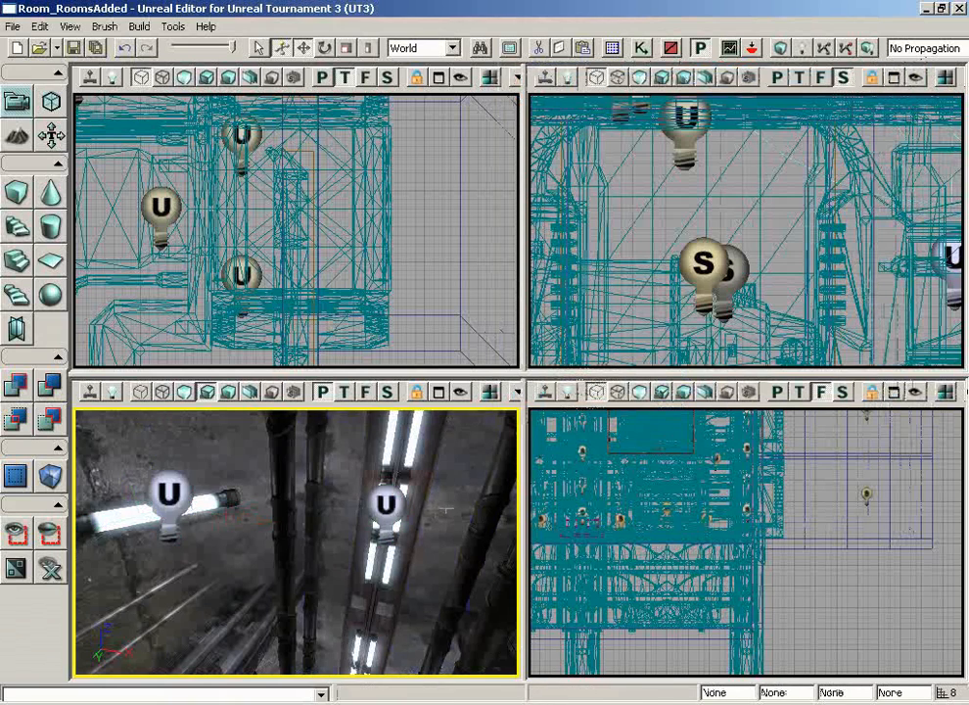
# Step: Create a Mover event in Kismet using the lift platform InterpActor_0
pyautogui.moveTo(451, 511)
pyautogui.mouseDown()
pyautogui.moveTo(447, 606)
pyautogui.moveTo(423, 676)
pyautogui.moveTo(426, 597)
pyautogui.moveTo(416, 646)
pyautogui.moveTo(389, 587)
pyautogui.moveTo(434, 522)
pyautogui.mouseUp()
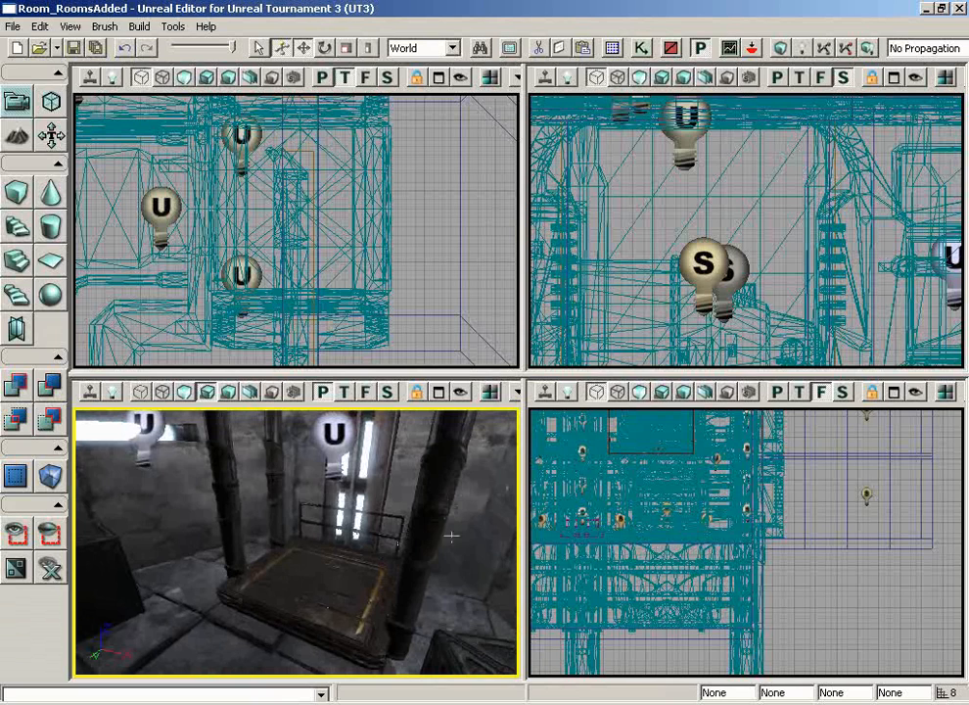
pyautogui.click(641, 47)
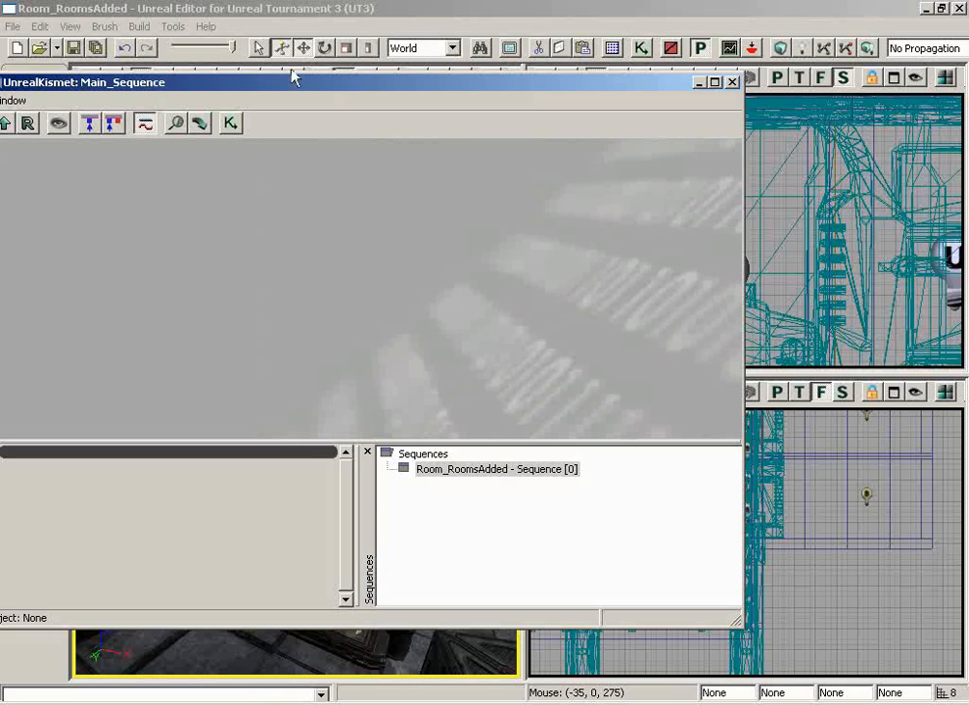
pyautogui.moveTo(277, 86); pyautogui.dragTo(436, 78)
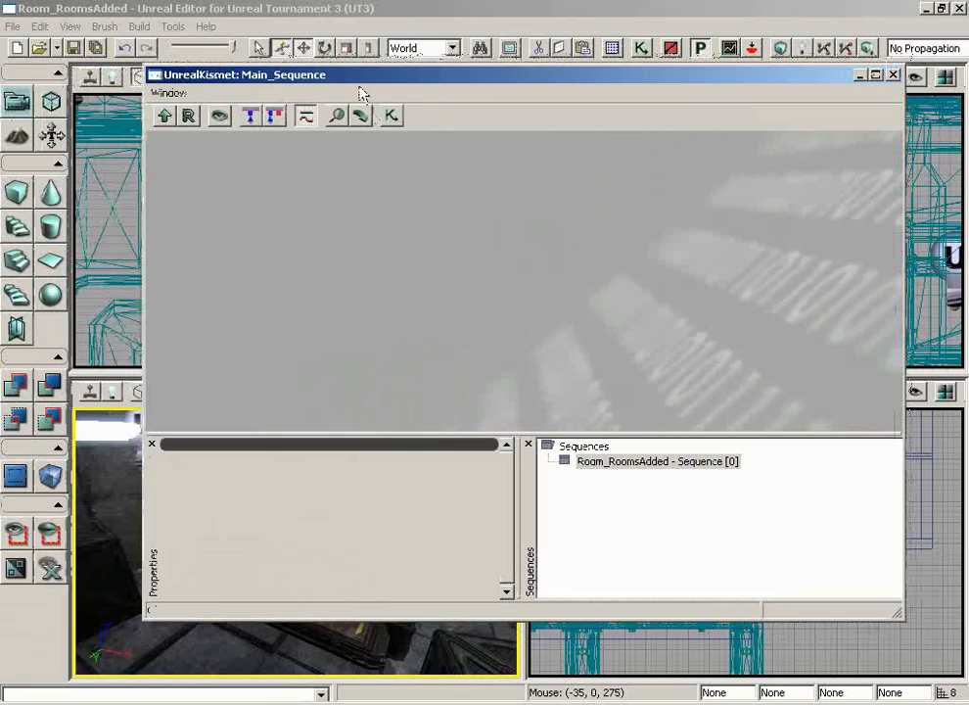
pyautogui.moveTo(361, 93); pyautogui.dragTo(404, 71)
pyautogui.rightClick(431, 254)
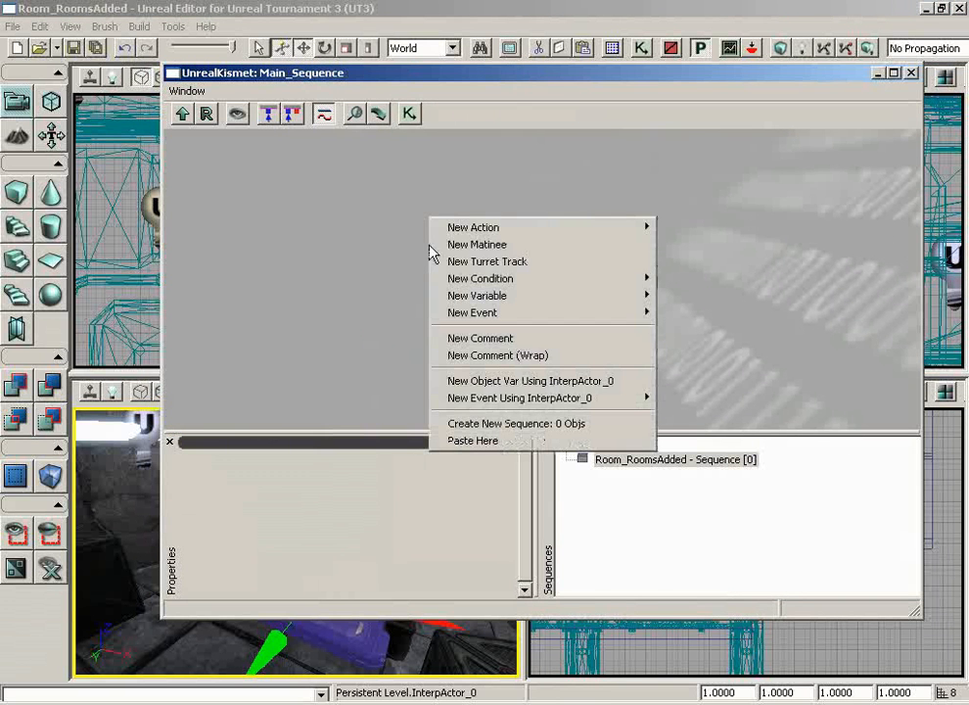
pyautogui.moveTo(485, 409)
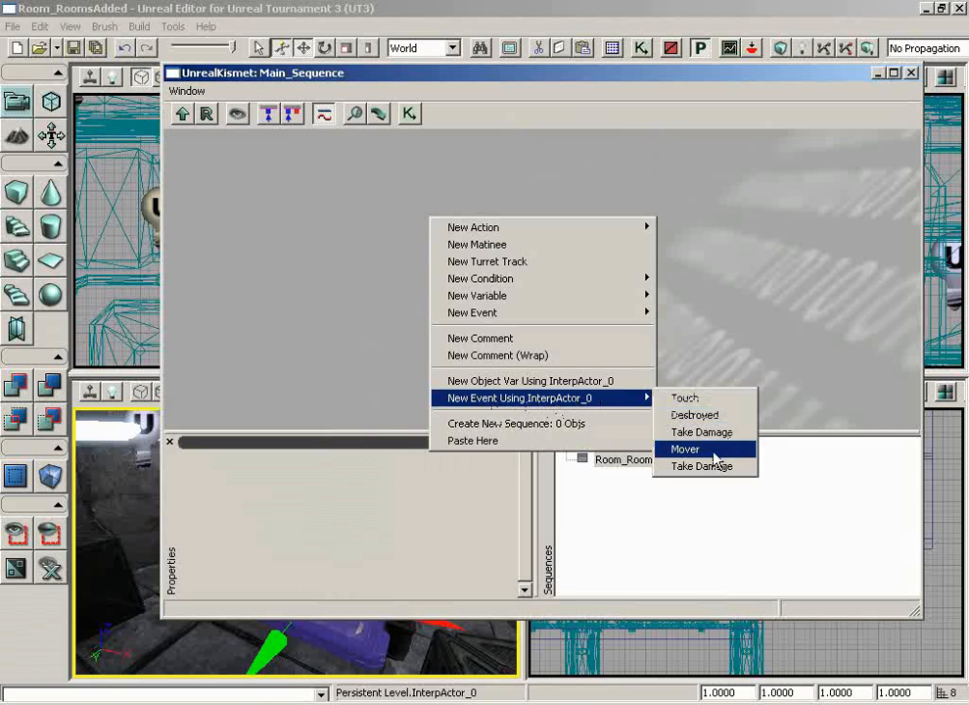
pyautogui.click(714, 453)
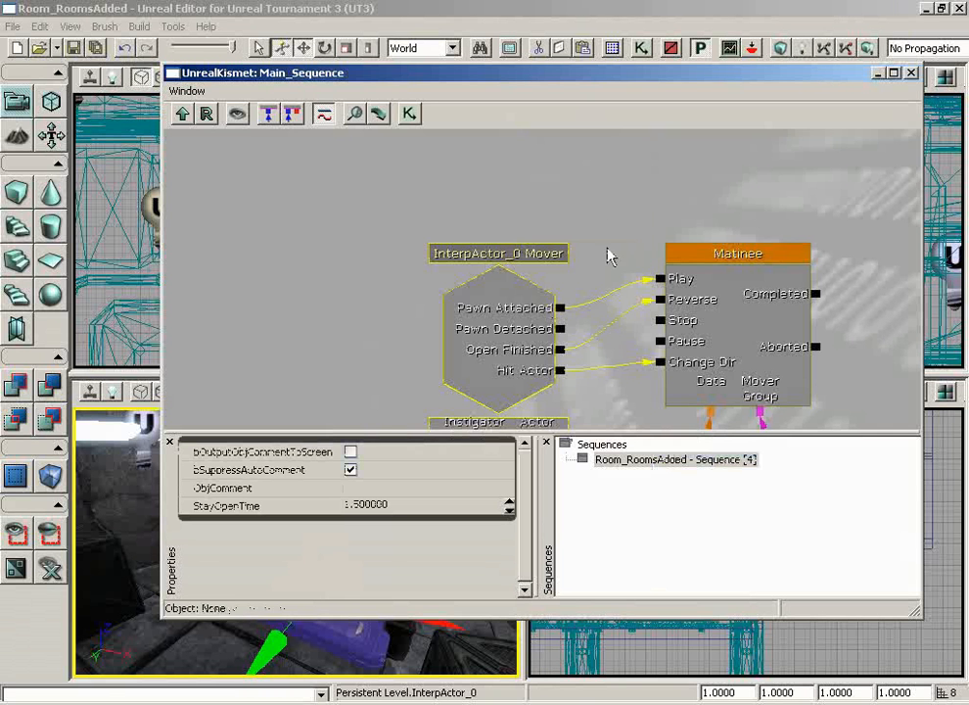
pyautogui.moveTo(656, 223)
pyautogui.mouseDown()
pyautogui.moveTo(675, 199)
pyautogui.moveTo(664, 239)
pyautogui.moveTo(654, 223)
pyautogui.mouseUp()
pyautogui.scroll(1, 663, 235)
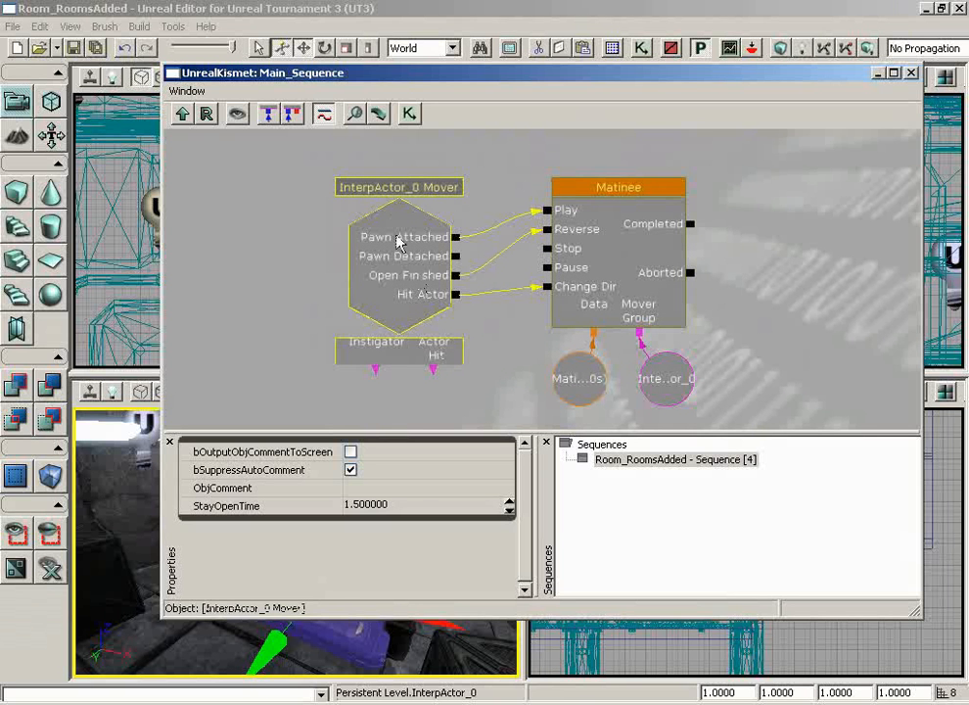
# Step: Open the Matinee linked to the lift's Mover event for editing and close the Kismet window
pyautogui.click(658, 386)
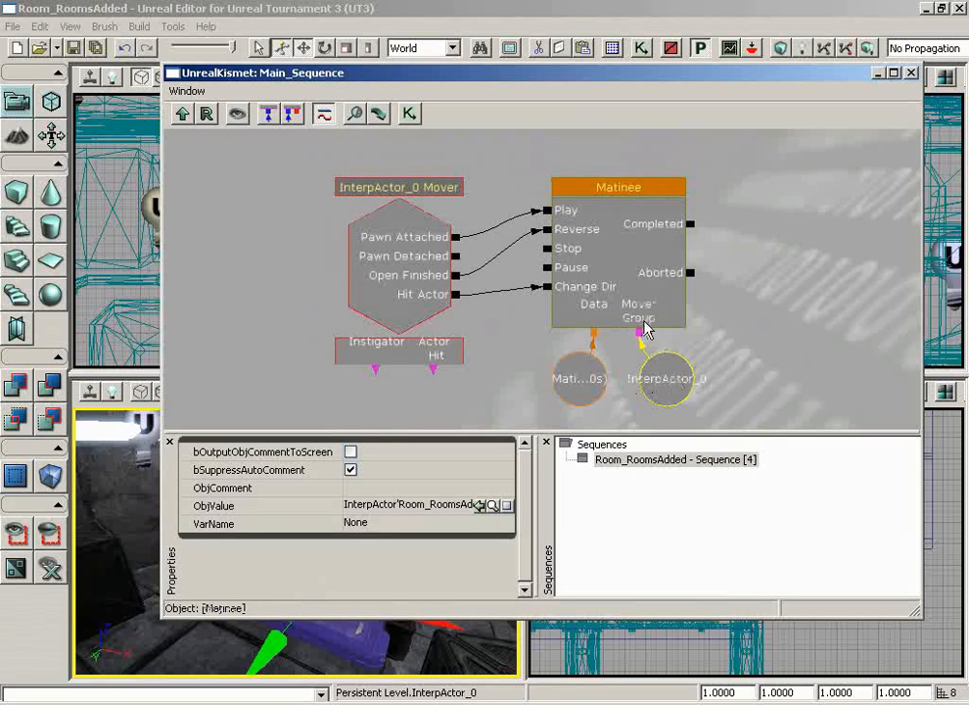
pyautogui.click(615, 259)
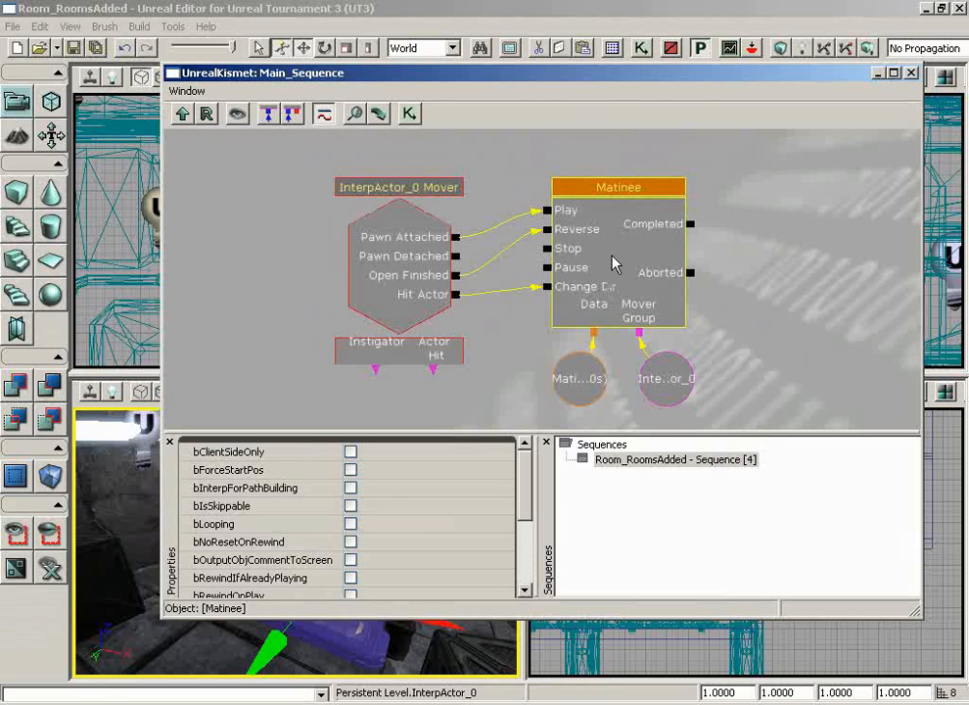
pyautogui.doubleClick(617, 257)
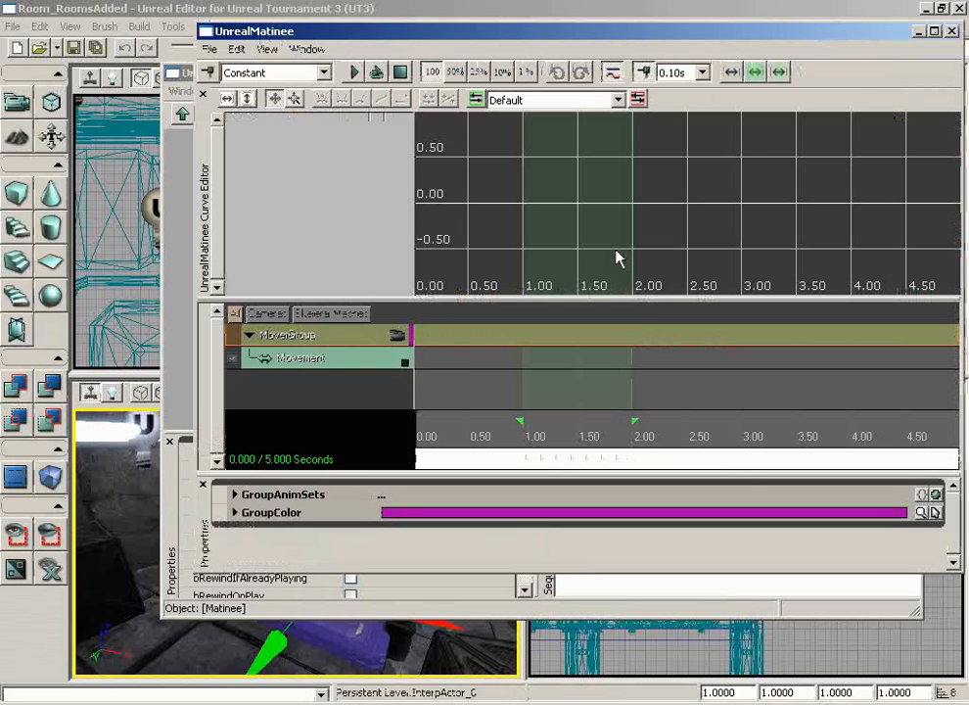
pyautogui.moveTo(558, 36); pyautogui.dragTo(506, 144)
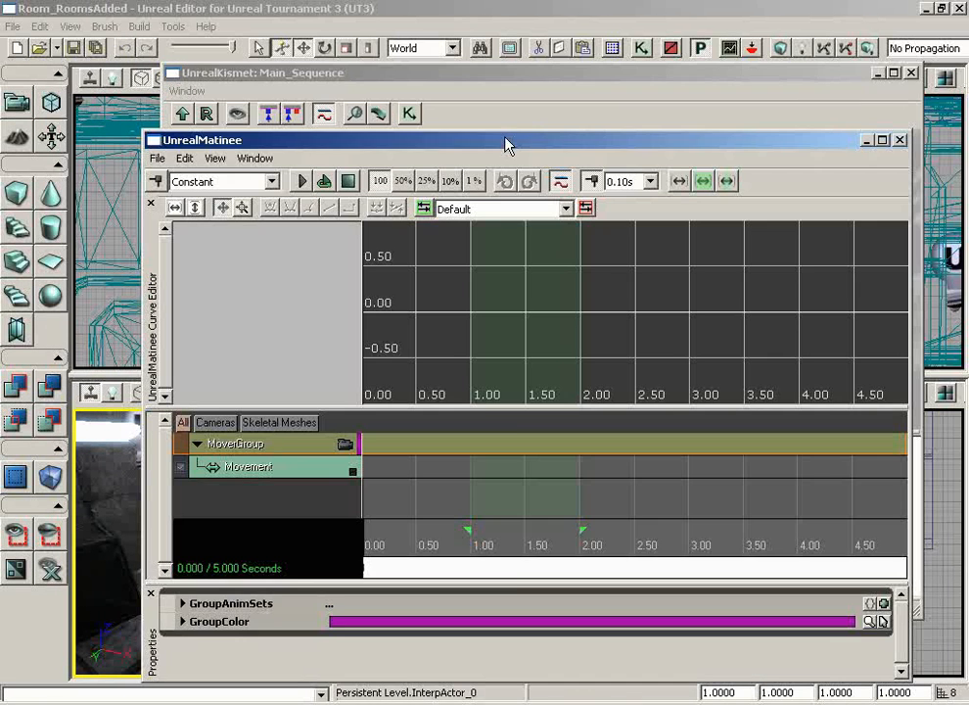
pyautogui.click(907, 73)
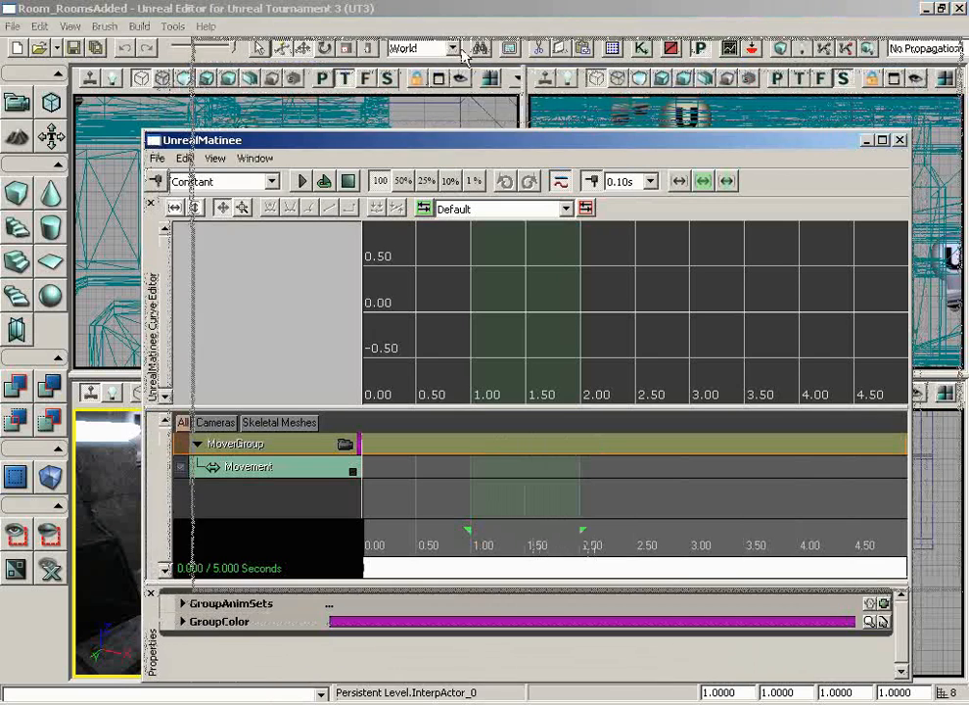
# Step: Select the MoverGroup's Movement track and hide the Matinee curve editor
pyautogui.moveTo(410, 142); pyautogui.dragTo(393, 86)
pyautogui.click(326, 421)
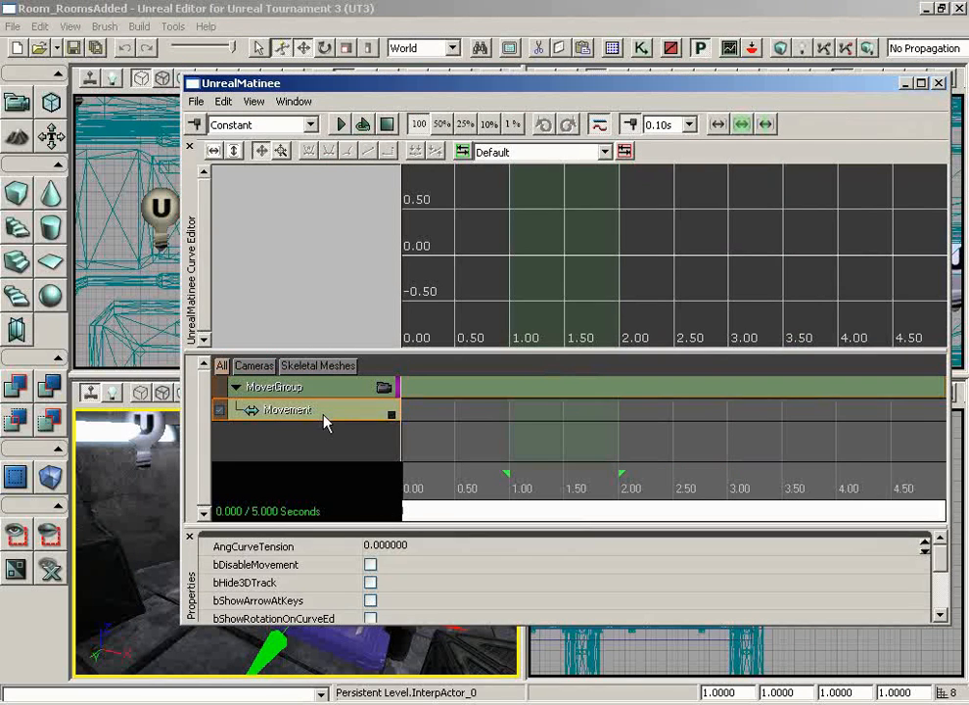
pyautogui.click(190, 148)
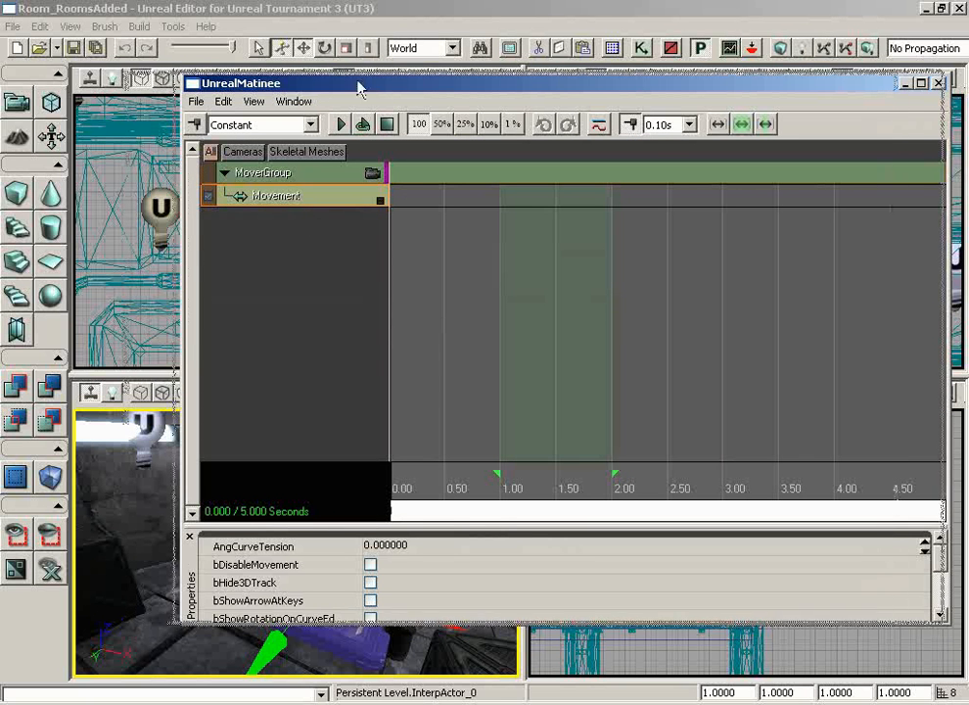
pyautogui.moveTo(354, 88); pyautogui.dragTo(343, 78)
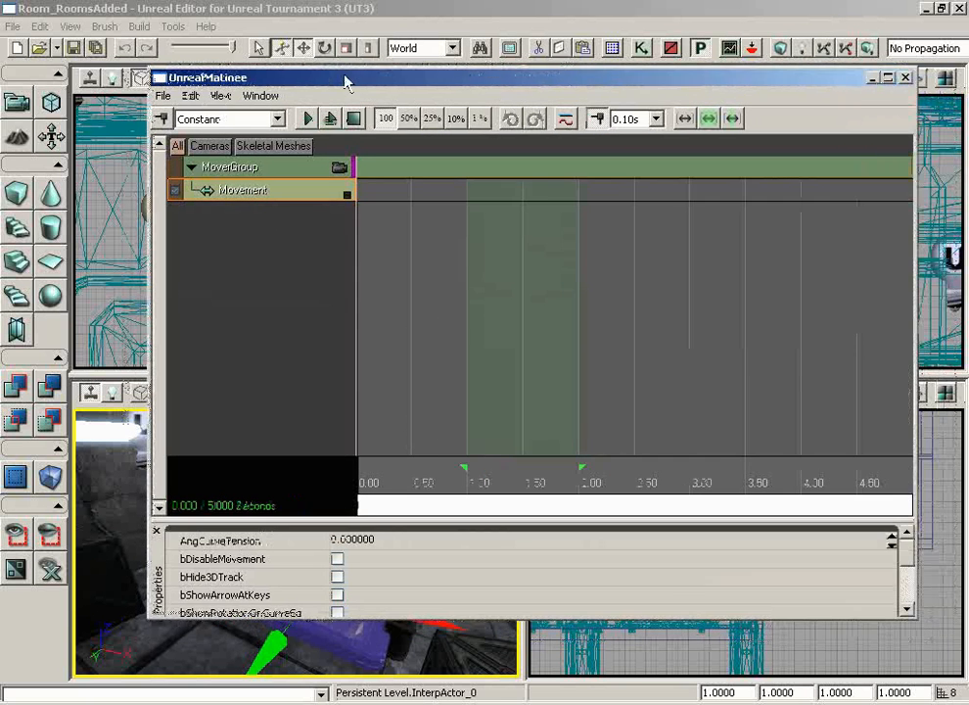
# Step: Shorten the Matinee sequence to 1.5 seconds and fit the loop section to the range from 0 to 1.5 seconds
pyautogui.click(563, 508)
pyautogui.scroll(-1, 563, 508)
pyautogui.moveTo(571, 508); pyautogui.dragTo(660, 513)
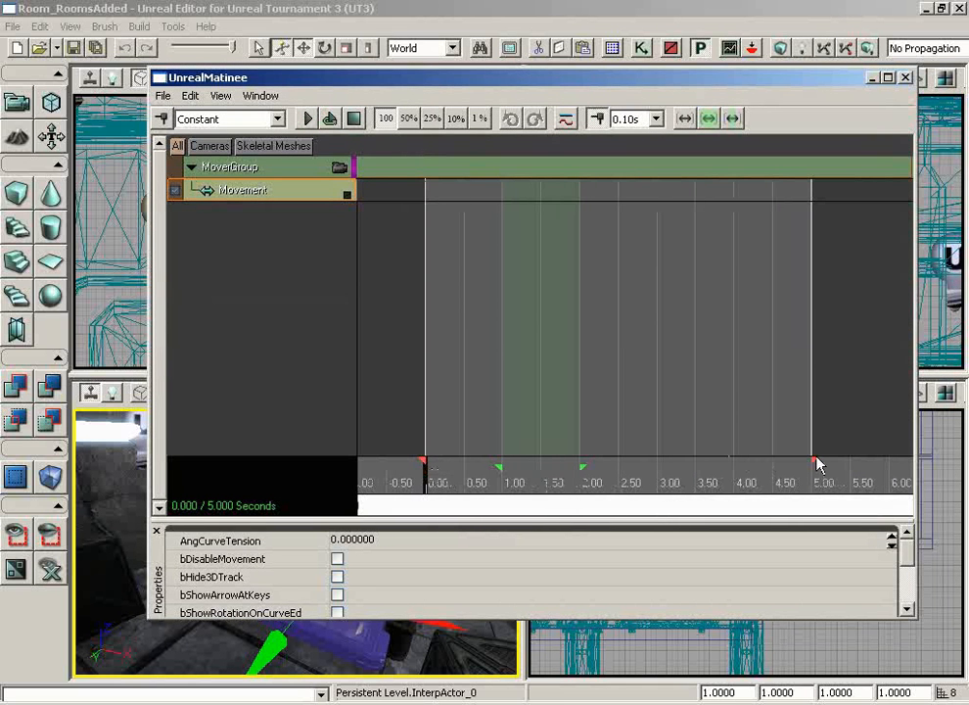
pyautogui.moveTo(815, 464)
pyautogui.mouseDown()
pyautogui.moveTo(549, 461)
pyautogui.moveTo(426, 474)
pyautogui.mouseUp()
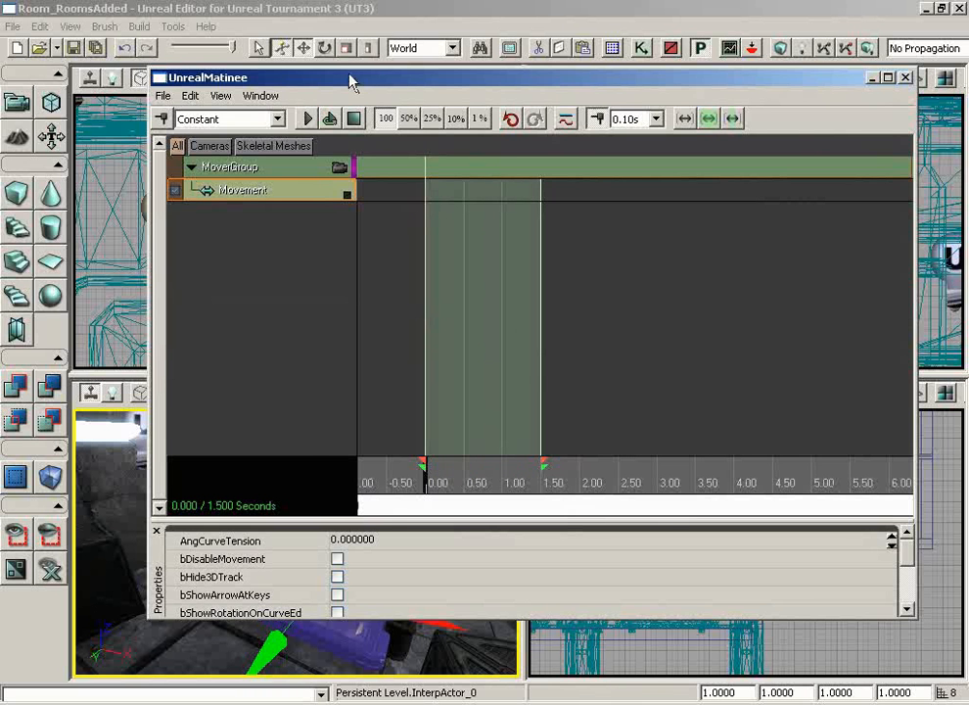
# Step: Add keyframes to the Movement track at 0 and 1.5 seconds
pyautogui.moveTo(349, 81); pyautogui.dragTo(575, 82)
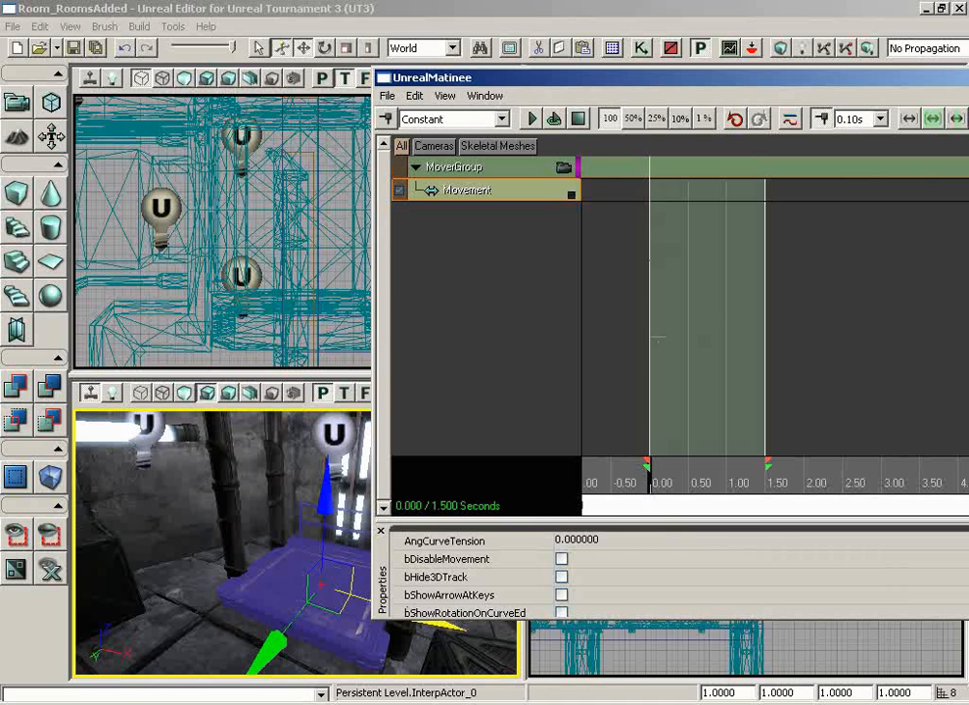
pyautogui.click(393, 118)
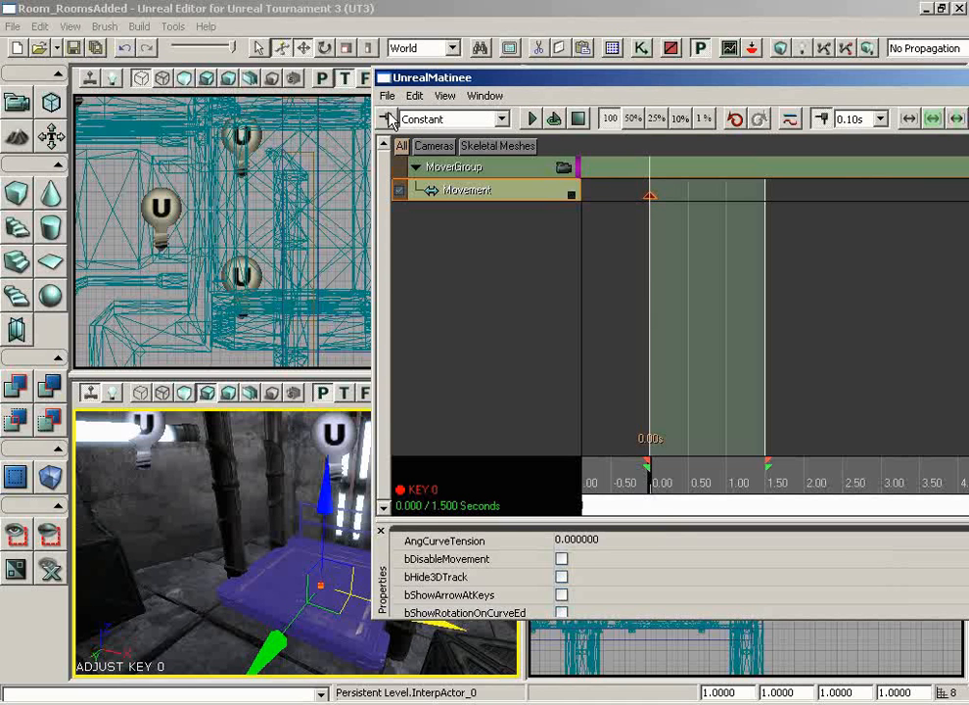
pyautogui.moveTo(646, 497); pyautogui.dragTo(774, 497)
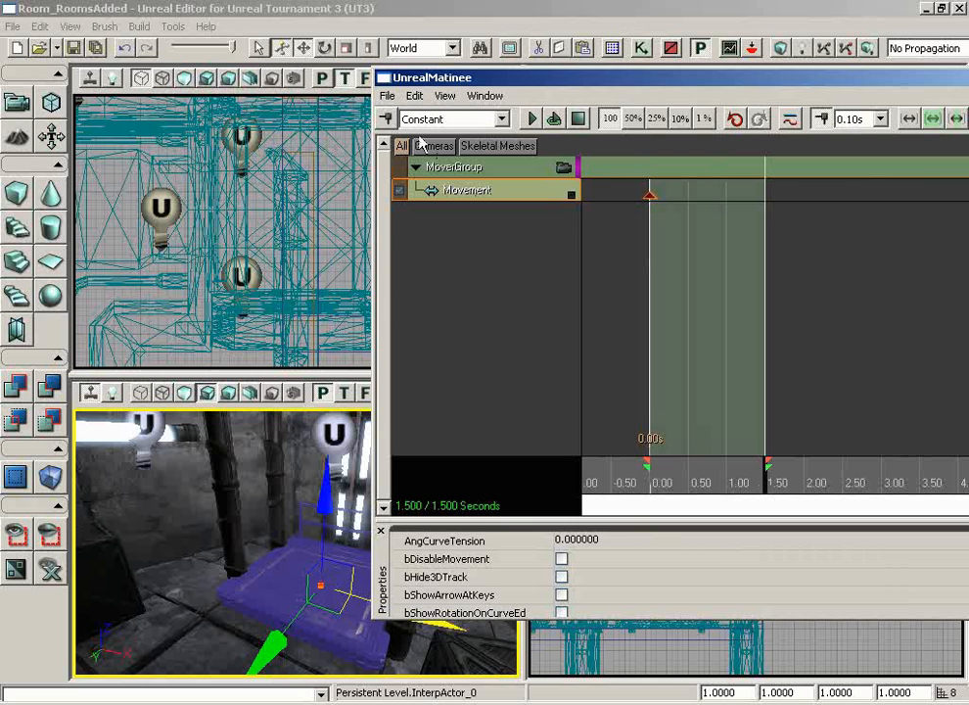
pyautogui.click(392, 118)
# Step: Raise the lift platform straight up the shaft at the 1.5-second key until it is level with the upper floor
pyautogui.moveTo(163, 579); pyautogui.dragTo(357, 561)
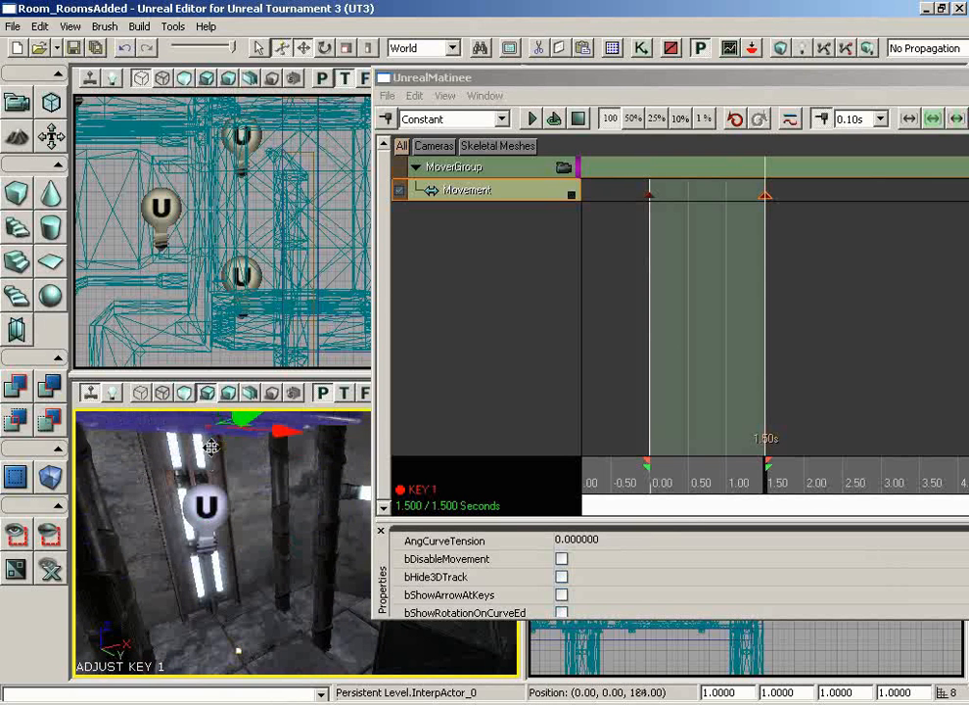
pyautogui.moveTo(241, 592); pyautogui.dragTo(256, 534)
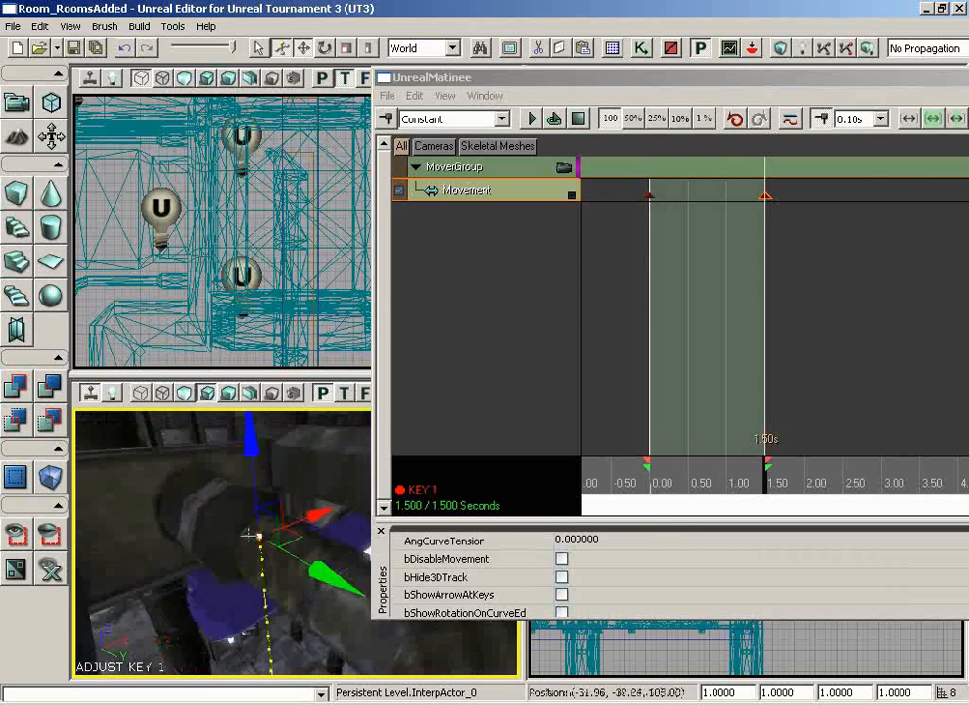
pyautogui.moveTo(255, 535); pyautogui.dragTo(341, 487, button='right')
pyautogui.moveTo(341, 487); pyautogui.dragTo(201, 572)
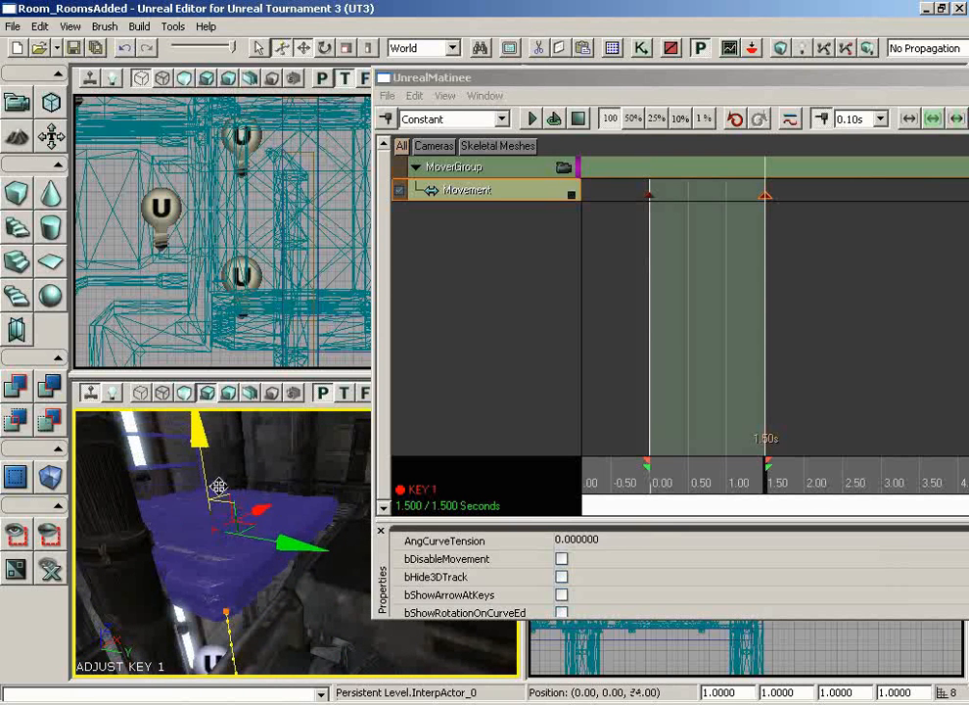
pyautogui.moveTo(307, 607); pyautogui.dragTo(378, 578)
pyautogui.moveTo(378, 578); pyautogui.dragTo(346, 544, button='right')
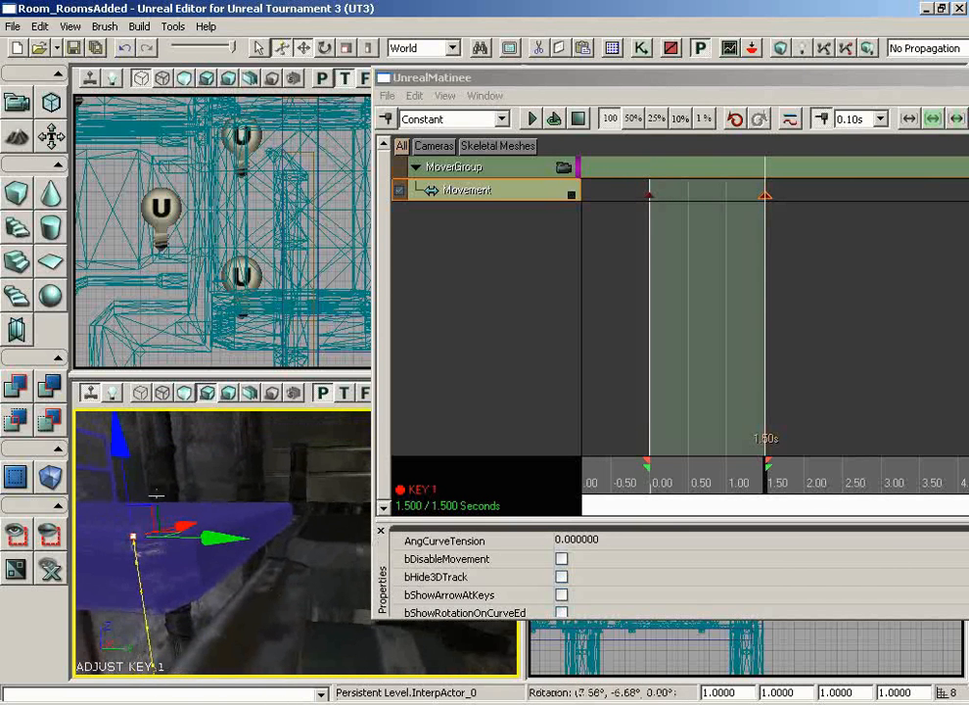
pyautogui.moveTo(121, 449); pyautogui.dragTo(122, 456)
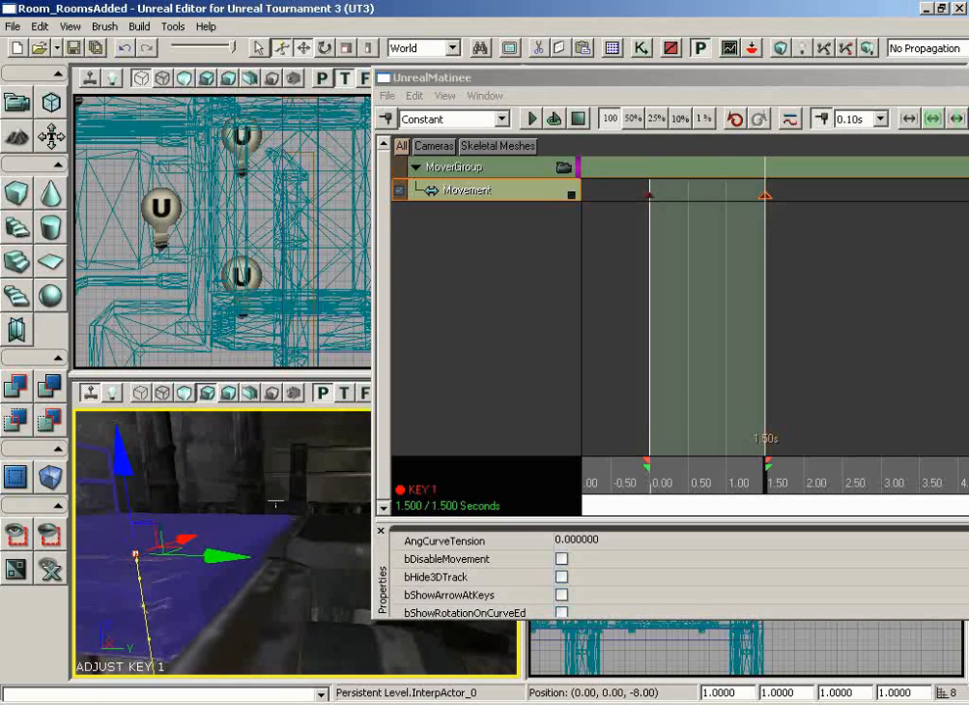
pyautogui.moveTo(275, 504); pyautogui.dragTo(96, 484)
pyautogui.moveTo(96, 484); pyautogui.dragTo(107, 505, button='right')
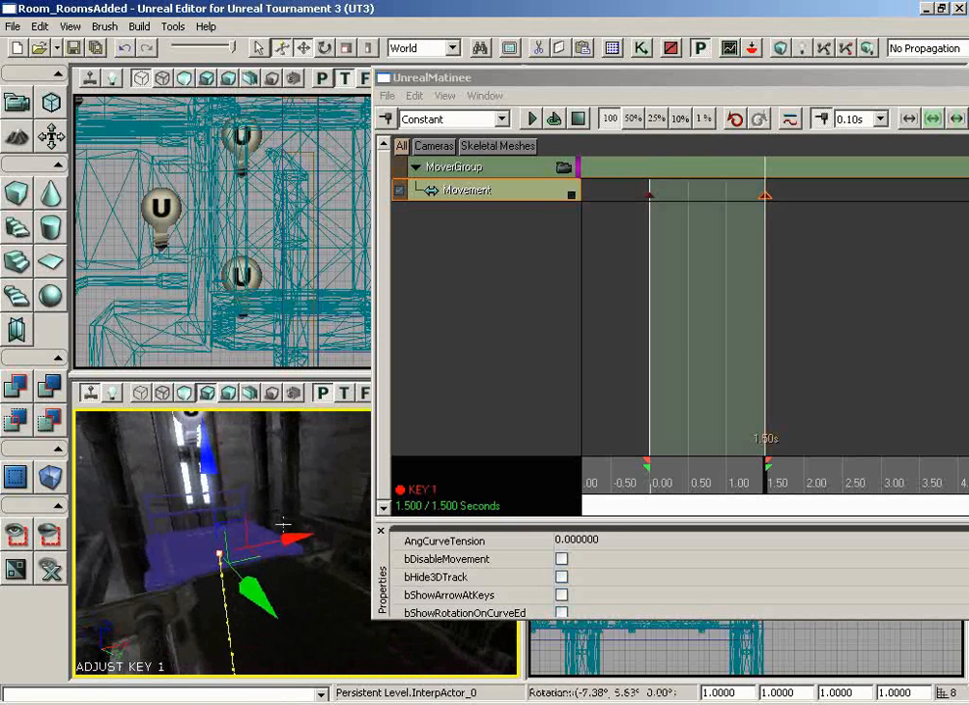
pyautogui.moveTo(765, 481)
pyautogui.mouseDown()
pyautogui.moveTo(649, 481)
pyautogui.moveTo(770, 479)
pyautogui.mouseUp()
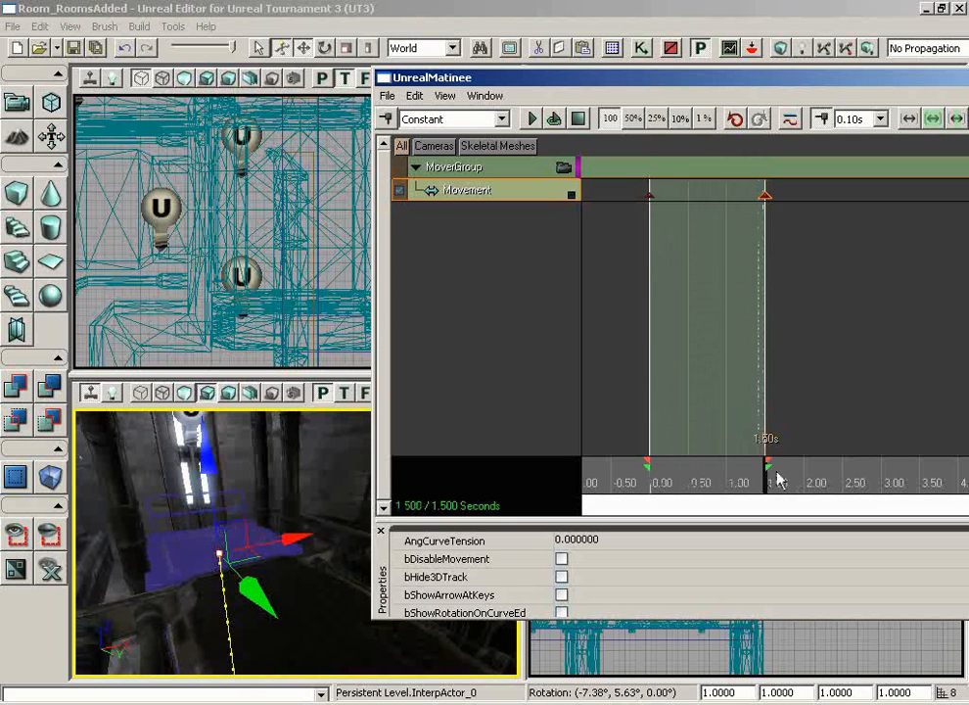
# Step: Play the Matinee sequence with the lift shaft in view, and close Matinee
pyautogui.moveTo(365, 561); pyautogui.dragTo(316, 650, button='right')
pyautogui.click(532, 118)
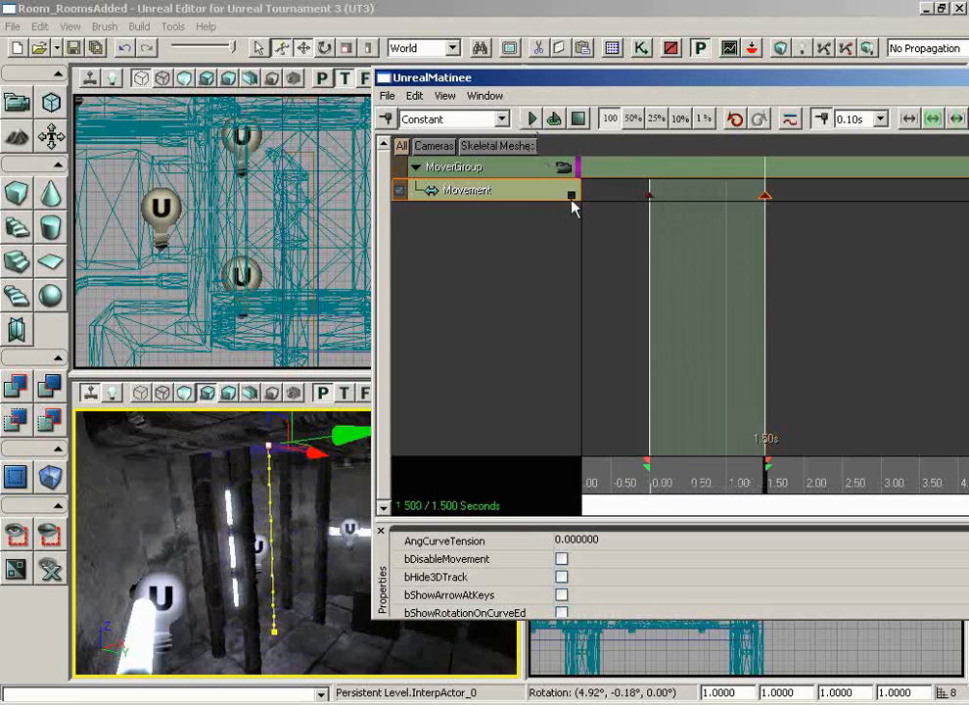
pyautogui.moveTo(536, 82); pyautogui.dragTo(311, 86)
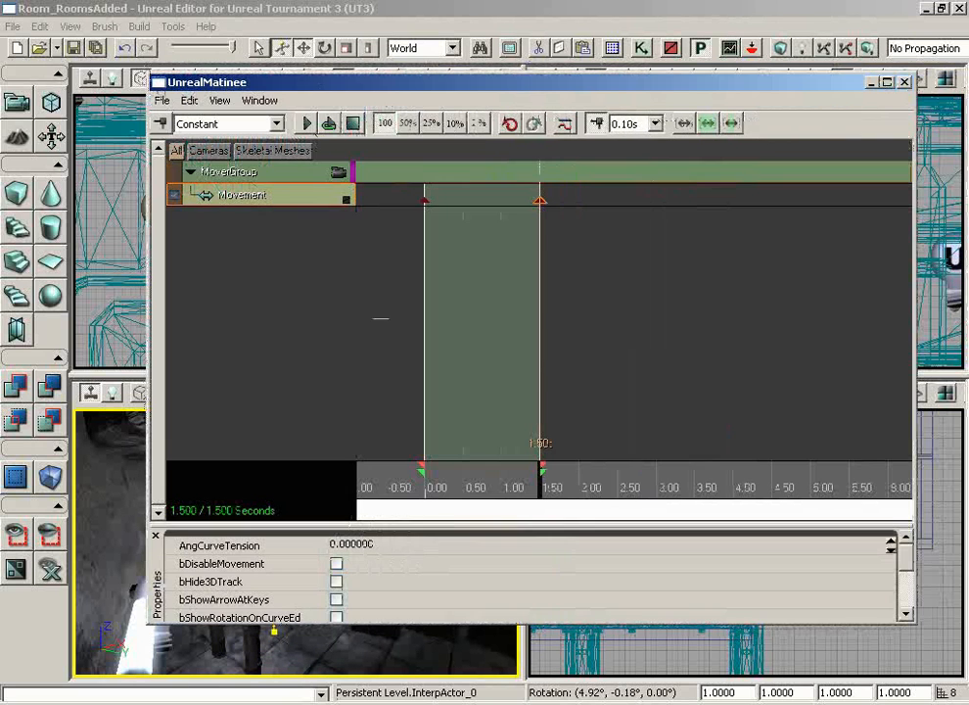
pyautogui.click(905, 82)
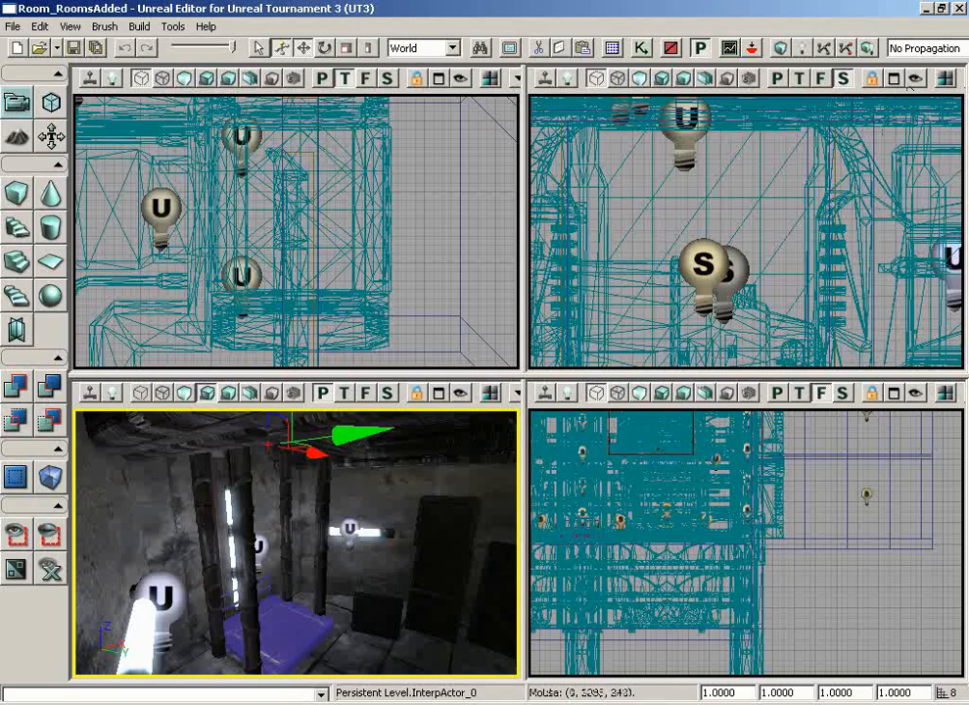
# Step: Set the lift platform InterpActor's CollisionType to COLLIDE_BlockAll
pyautogui.moveTo(374, 568); pyautogui.dragTo(389, 549, button='right')
pyautogui.moveTo(389, 548); pyautogui.dragTo(404, 528)
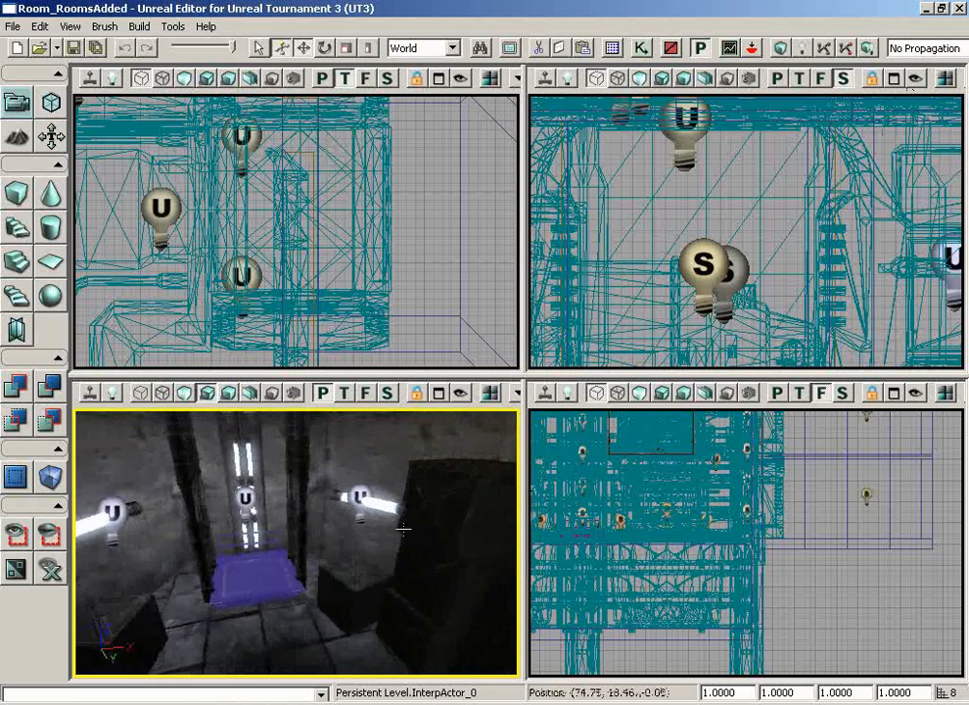
pyautogui.moveTo(404, 528); pyautogui.dragTo(319, 549, button='right')
pyautogui.moveTo(347, 582); pyautogui.dragTo(320, 514)
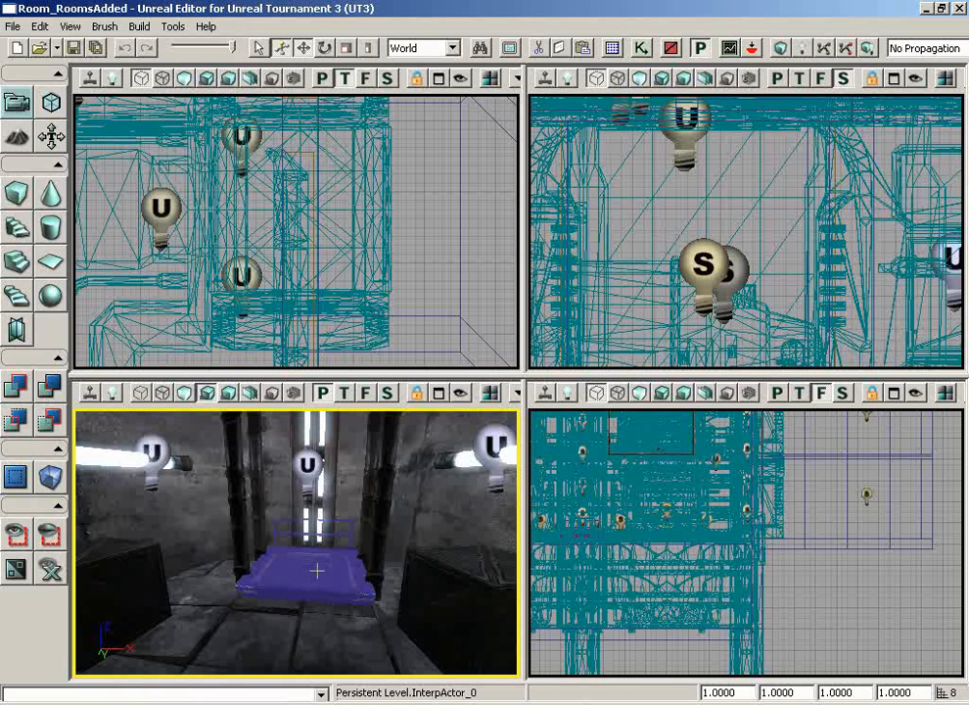
pyautogui.moveTo(352, 615); pyautogui.dragTo(349, 617)
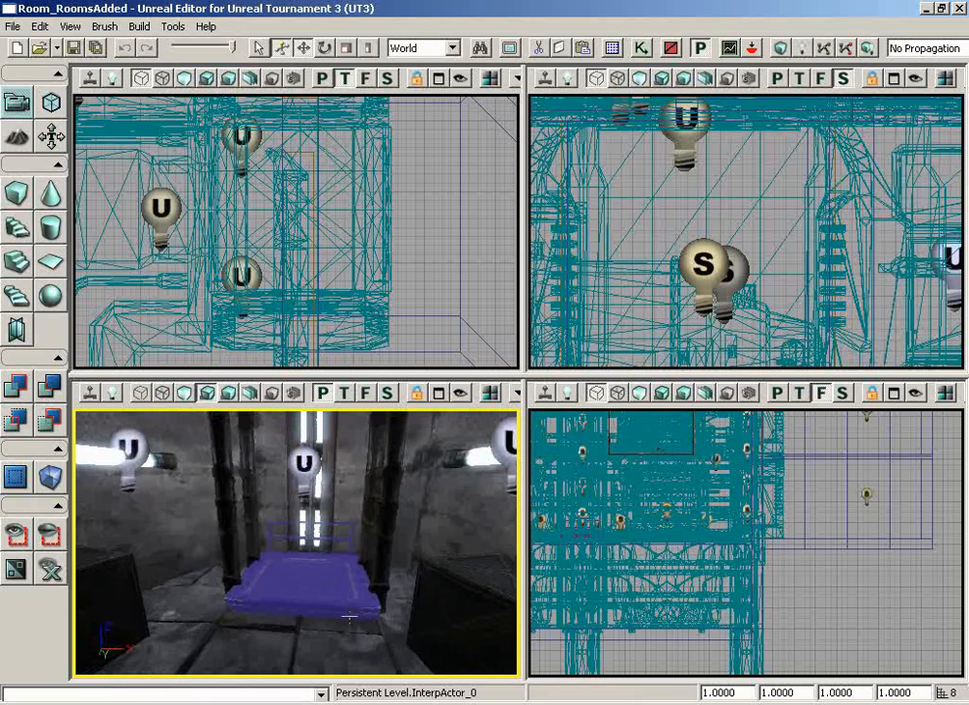
pyautogui.doubleClick(279, 582)
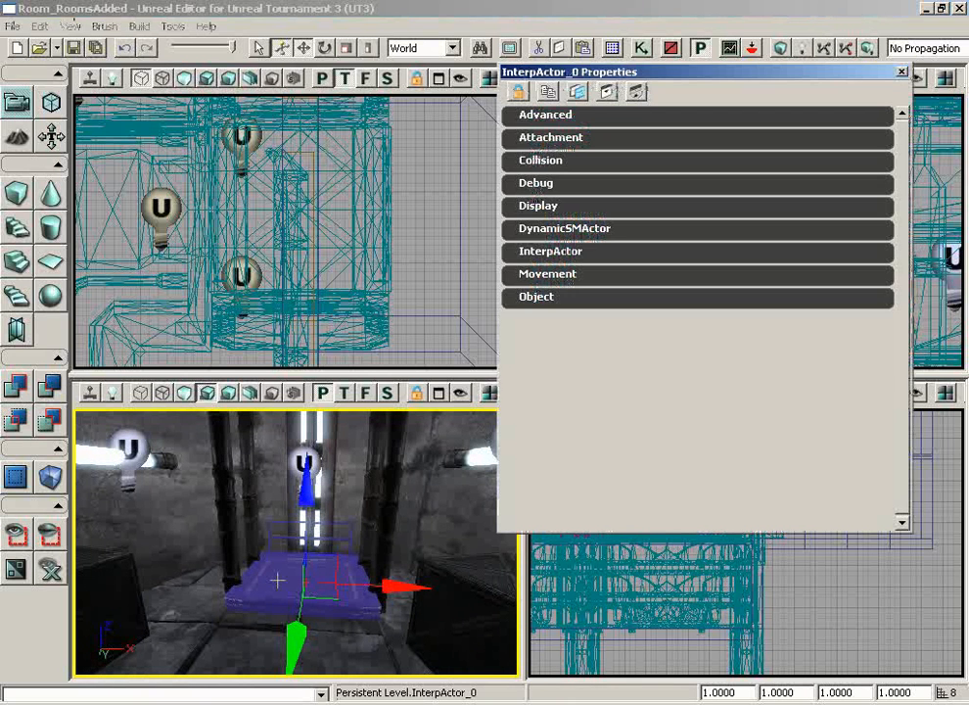
pyautogui.click(537, 160)
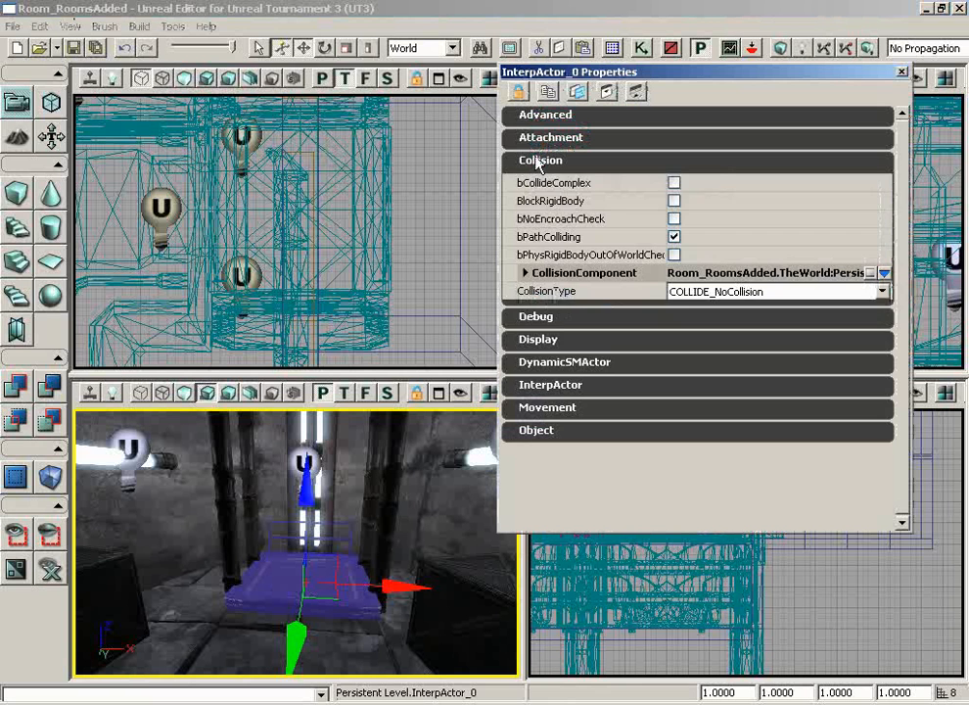
pyautogui.click(677, 292)
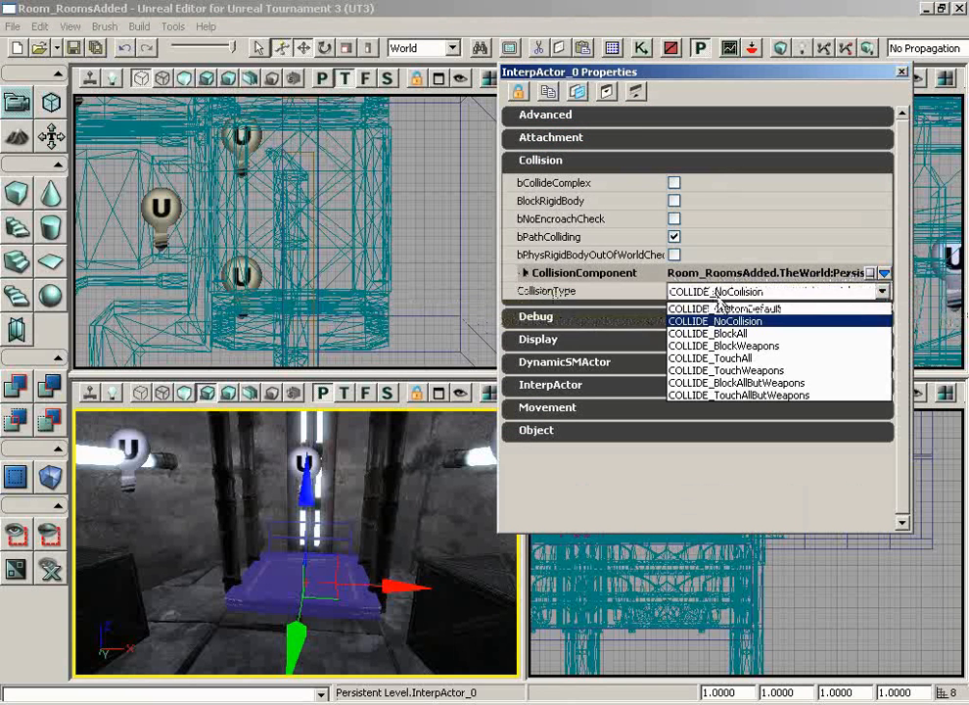
pyautogui.click(725, 334)
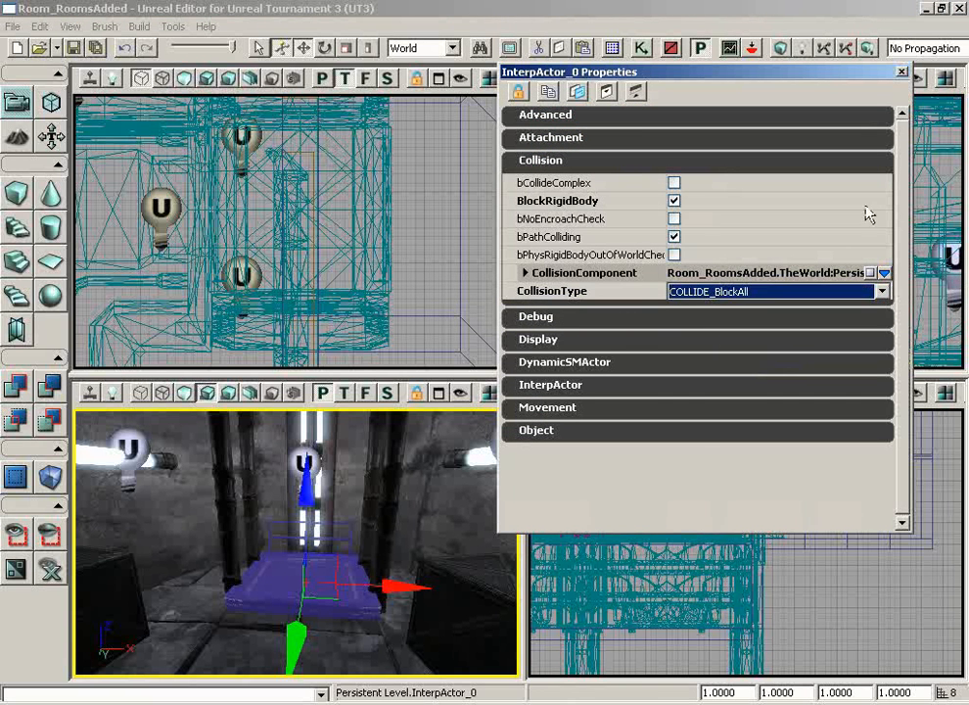
pyautogui.click(902, 73)
# Step: Play the level from the floor in front of the lift and ride the platform to test the mover
pyautogui.moveTo(412, 498)
pyautogui.mouseDown(button='right')
pyautogui.moveTo(470, 503)
pyautogui.moveTo(423, 519)
pyautogui.mouseUp(button='right')
pyautogui.moveTo(370, 576); pyautogui.dragTo(365, 615)
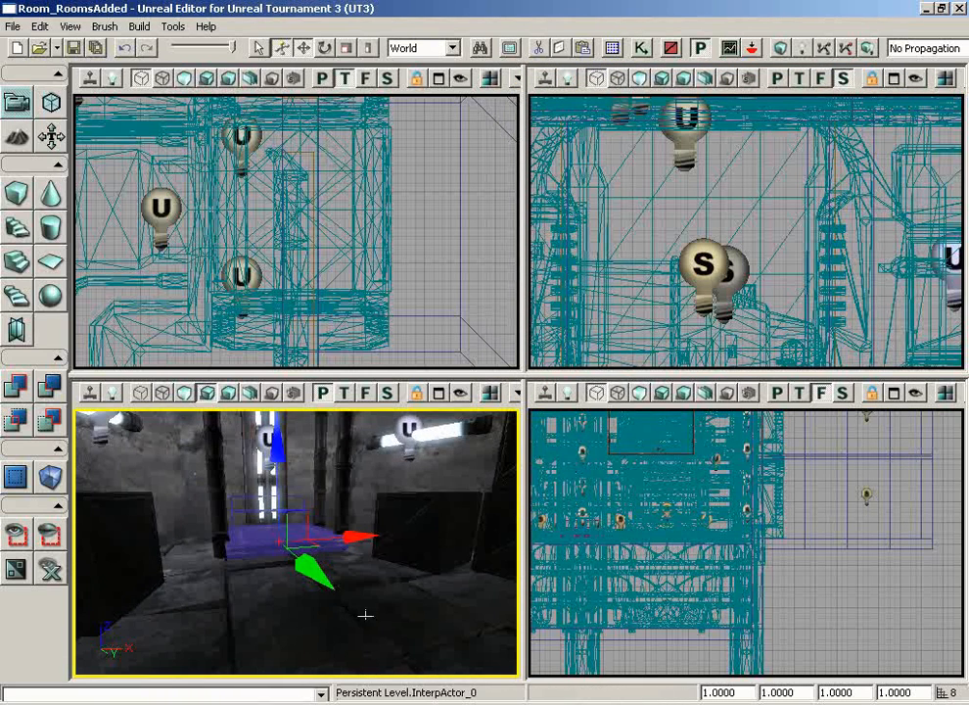
pyautogui.rightClick(298, 615)
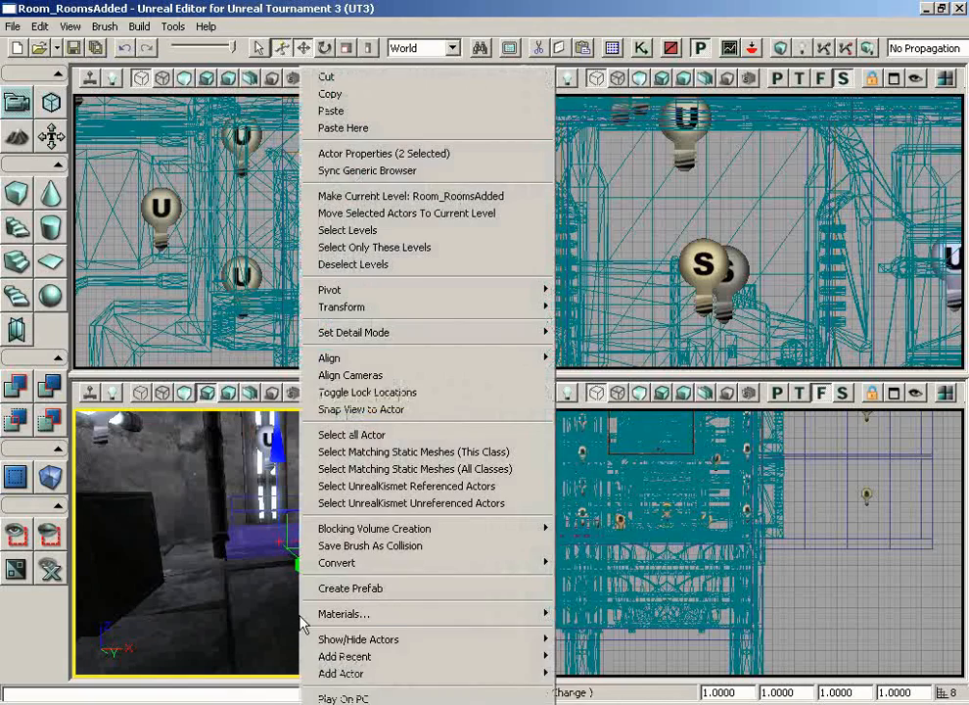
pyautogui.click(324, 696)
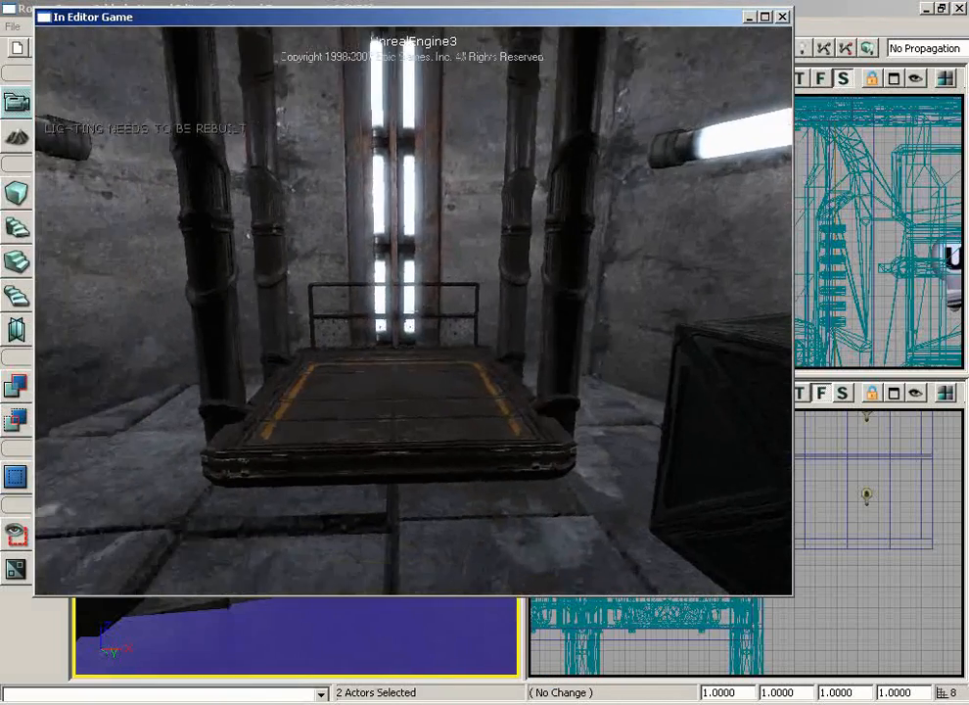
pyautogui.press('w')
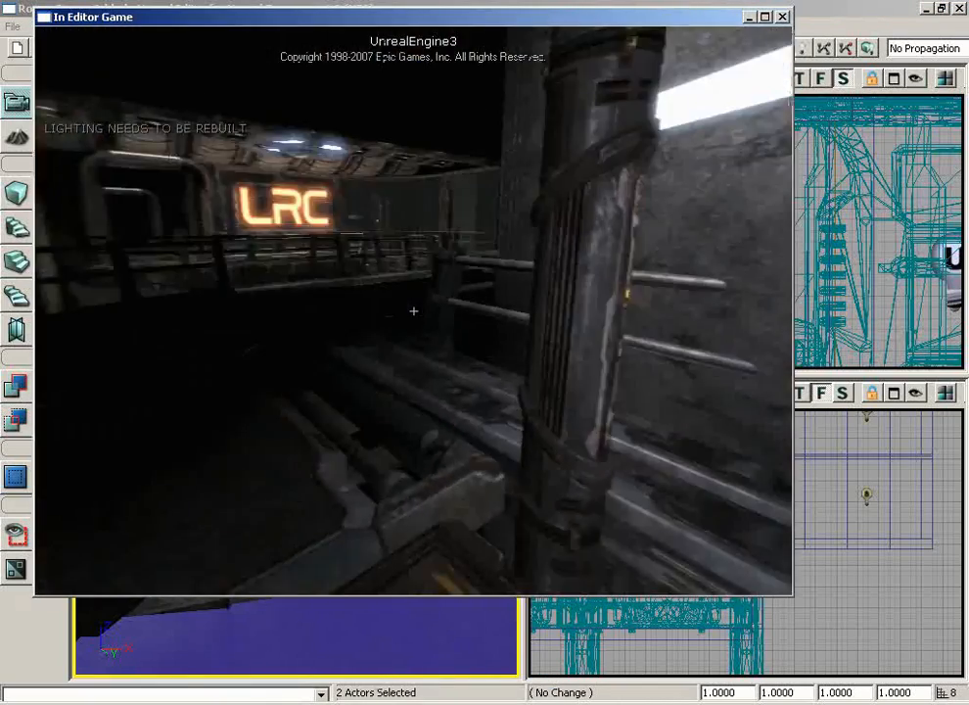
pyautogui.press('w')
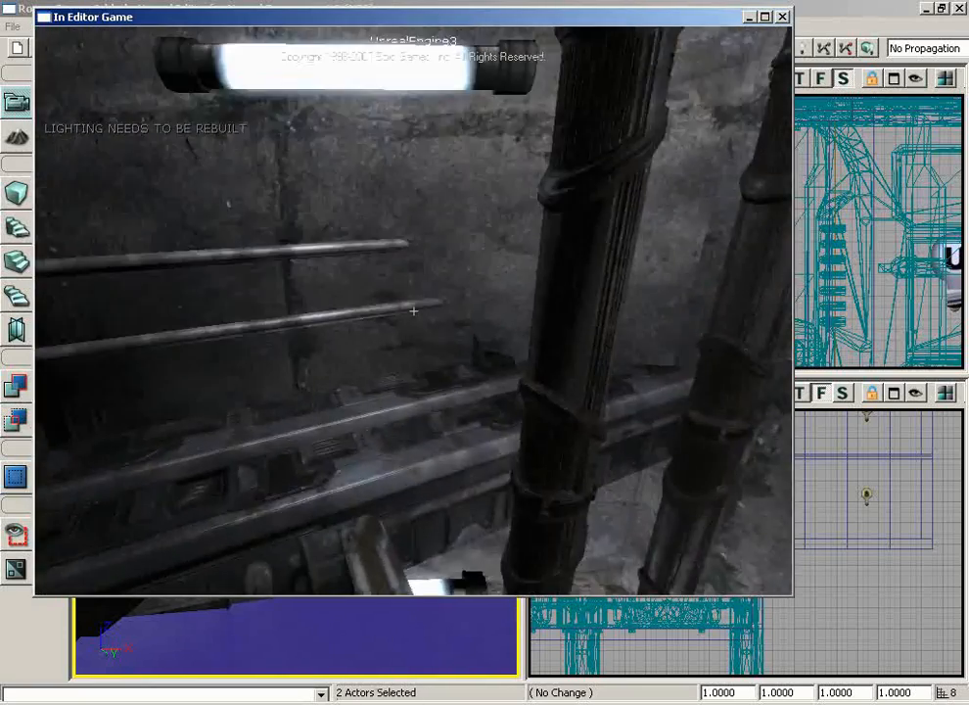
# Step: Walk on and off the moving lift platform in the running game to check its motion, and end the play session
pyautogui.press('w')
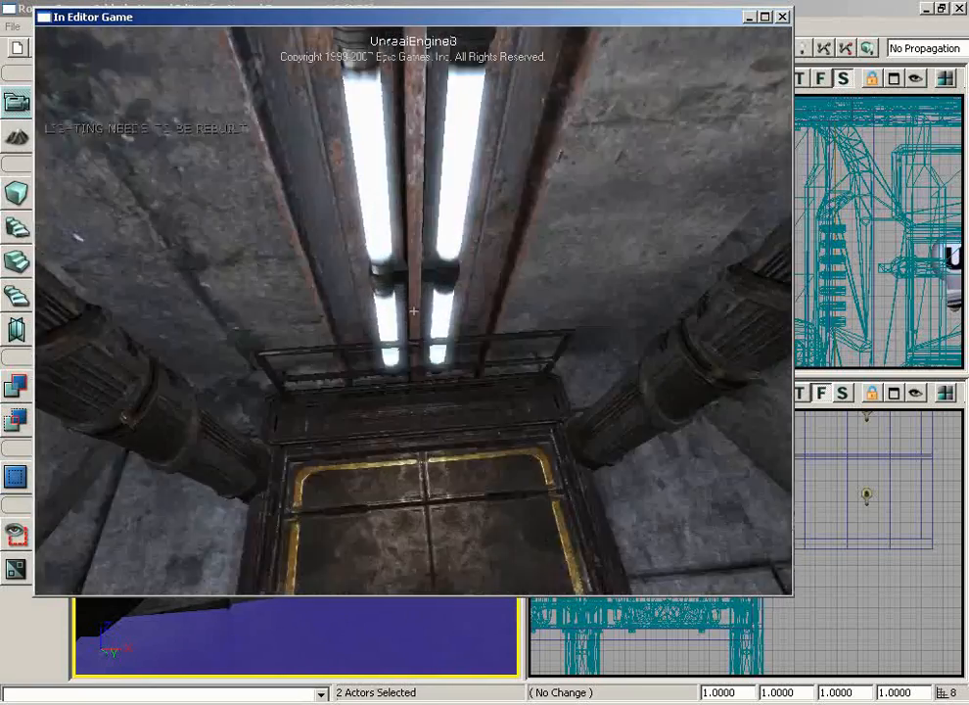
pyautogui.press('s')
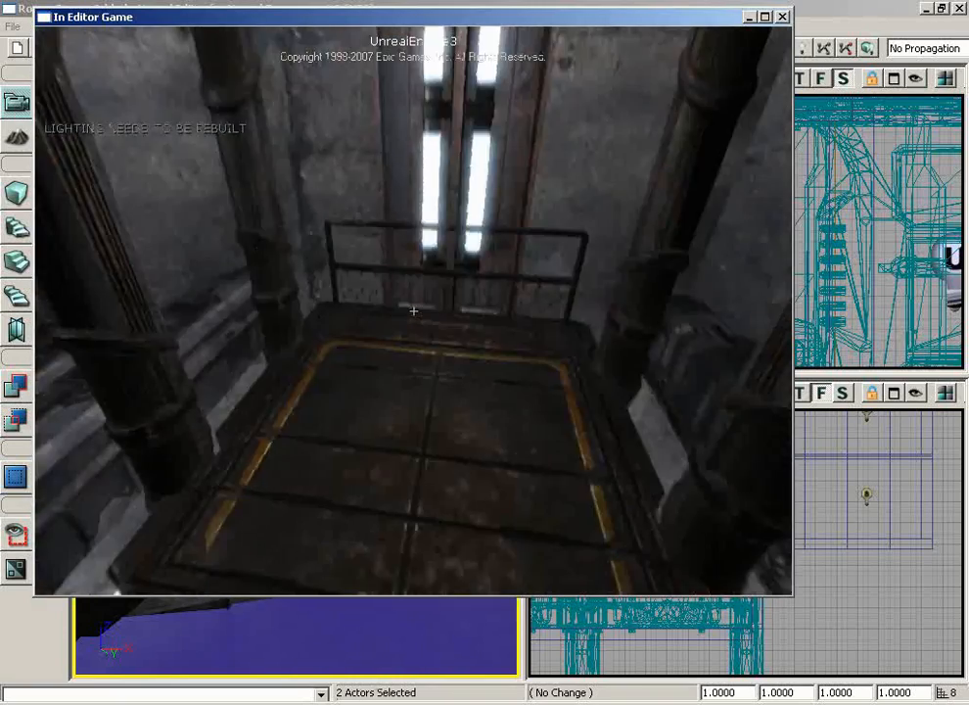
pyautogui.press('s')
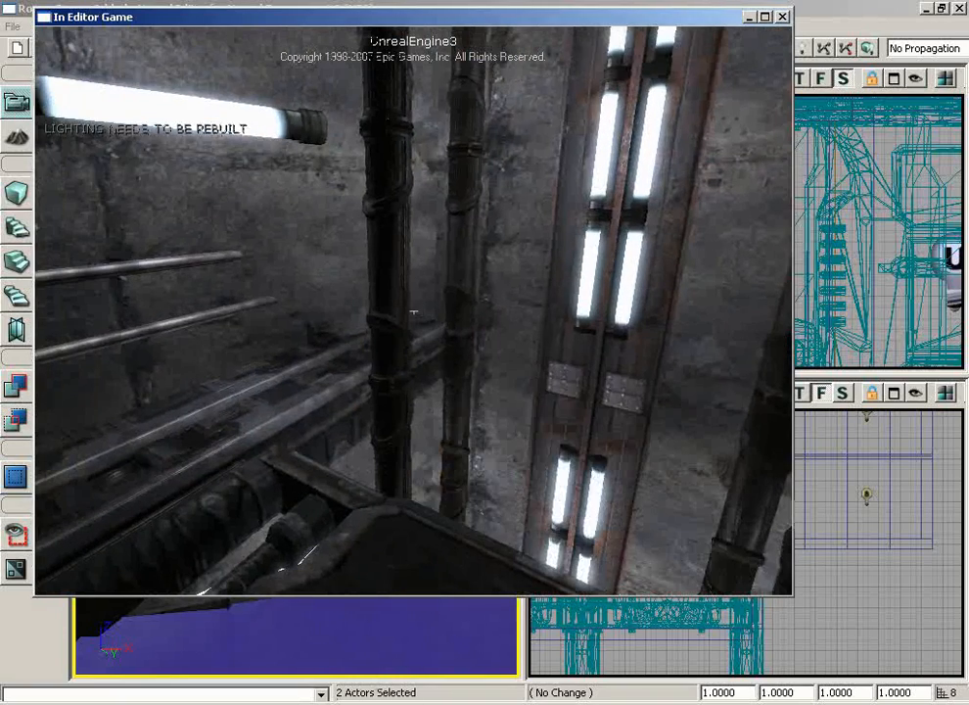
pyautogui.press('Escape')
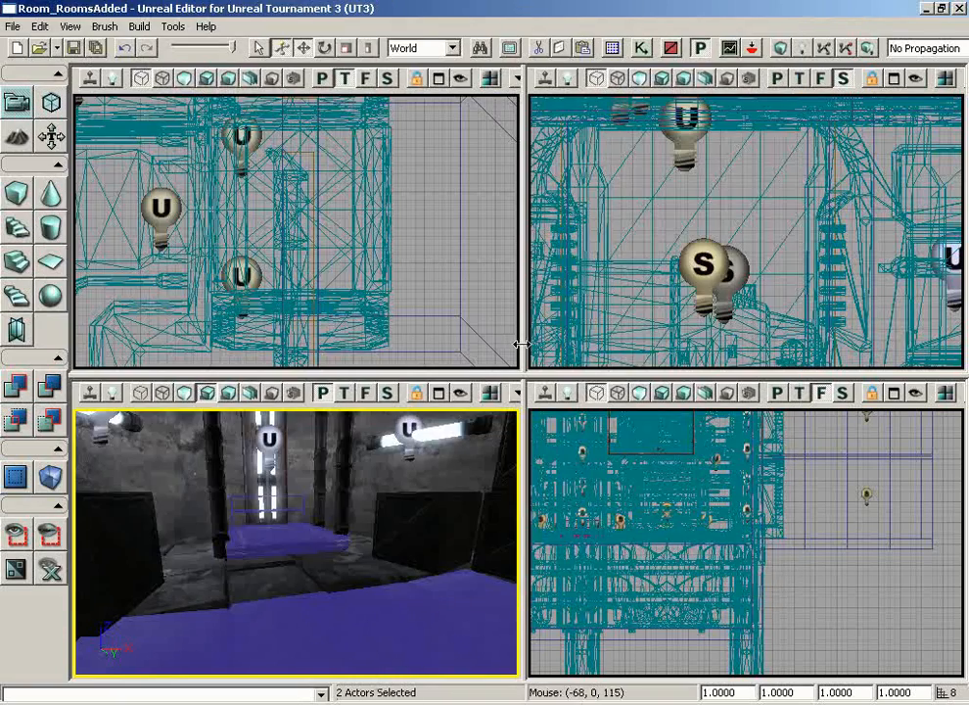
# Step: Enable the Dynamic lighting channel on the two point lights in the second lift's shaft
pyautogui.moveTo(348, 570); pyautogui.dragTo(519, 490, button='right')
pyautogui.moveTo(306, 534); pyautogui.dragTo(449, 408)
pyautogui.moveTo(448, 408); pyautogui.dragTo(401, 666, button='right')
pyautogui.moveTo(401, 666); pyautogui.dragTo(305, 586)
pyautogui.moveTo(305, 586); pyautogui.dragTo(311, 509, button='right')
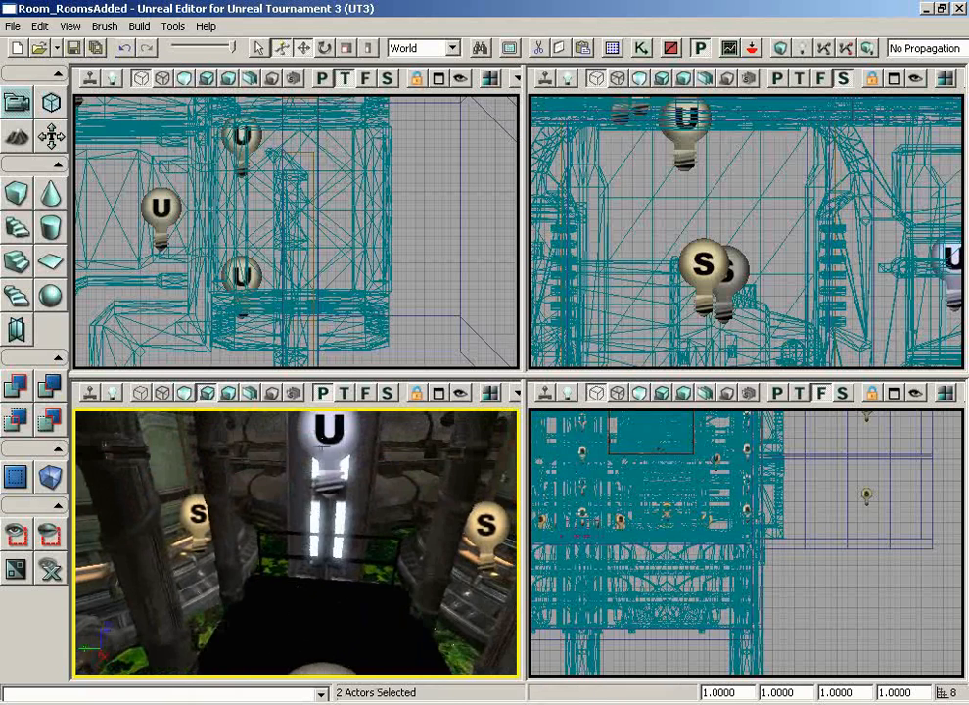
pyautogui.click(323, 447)
pyautogui.moveTo(323, 448); pyautogui.dragTo(390, 408)
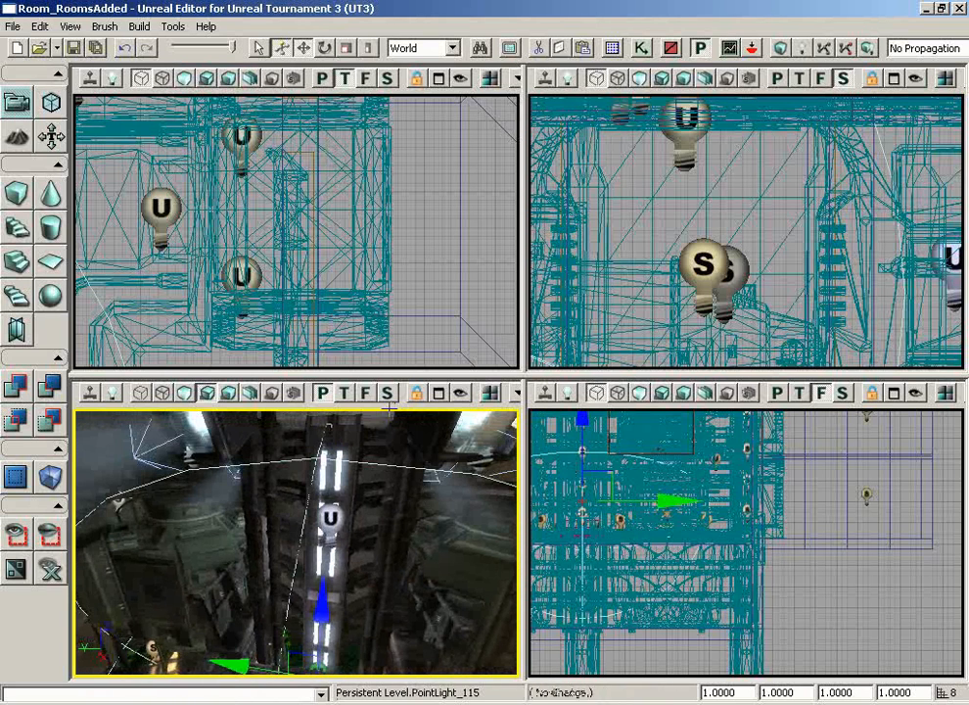
pyautogui.keyDown('ctrl'); pyautogui.click(330, 516); pyautogui.keyUp('ctrl')
pyautogui.press('F4')
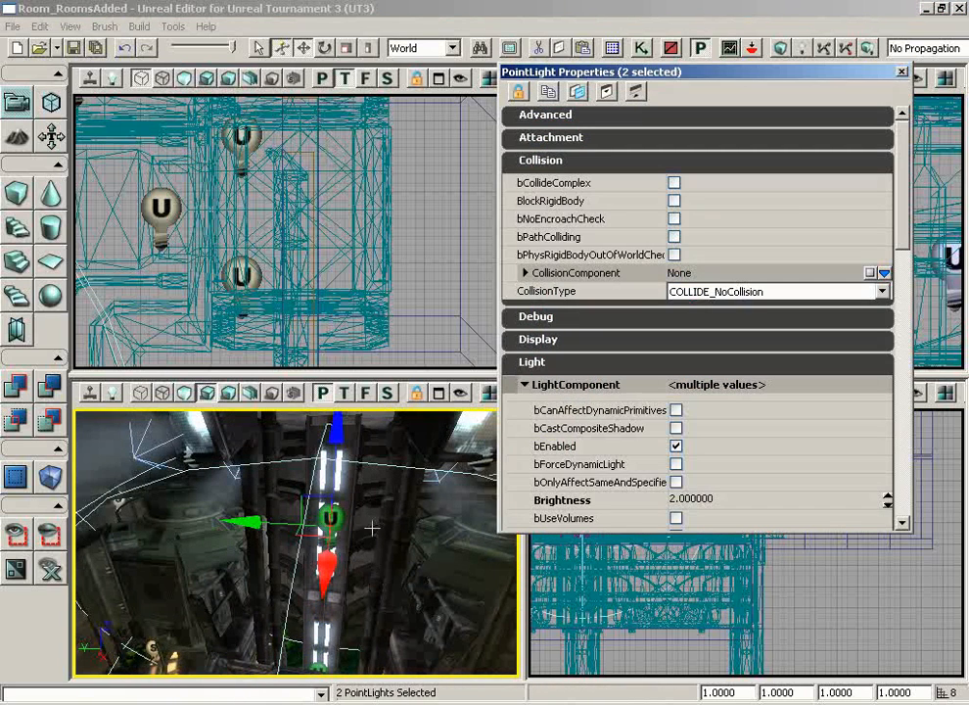
pyautogui.moveTo(909, 219); pyautogui.dragTo(906, 359)
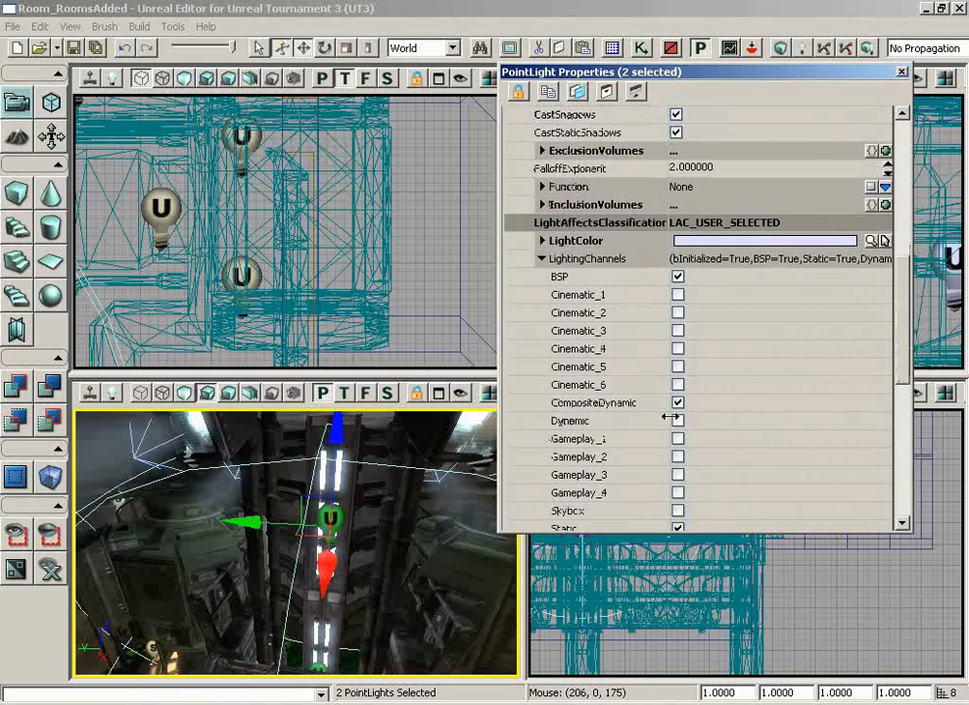
pyautogui.click(678, 420)
pyautogui.click(902, 75)
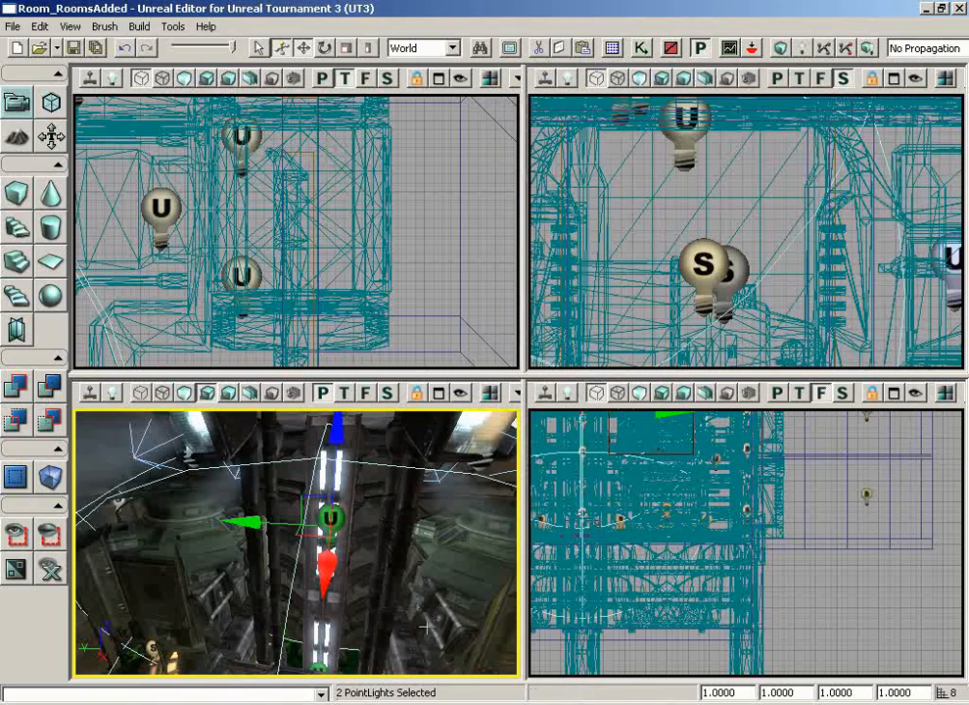
# Step: Add a Mover event in Kismet for the second lift platform, InterpActor_1, below the first lift's sequence
pyautogui.moveTo(411, 622); pyautogui.dragTo(267, 677, button='right')
pyautogui.moveTo(267, 676); pyautogui.dragTo(408, 598)
pyautogui.click(367, 568)
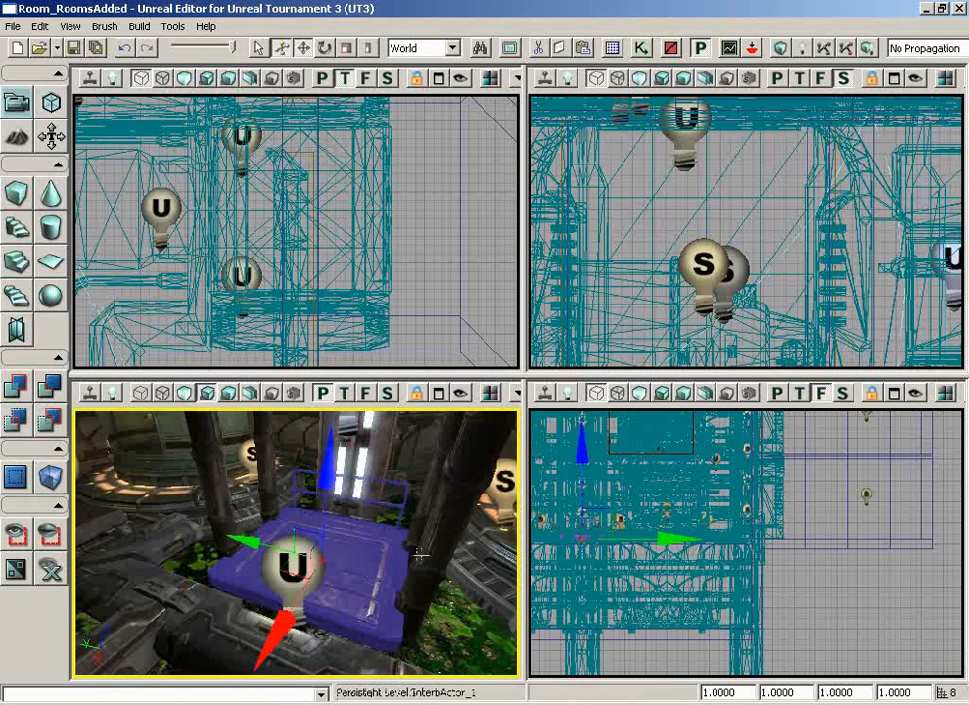
pyautogui.click(643, 51)
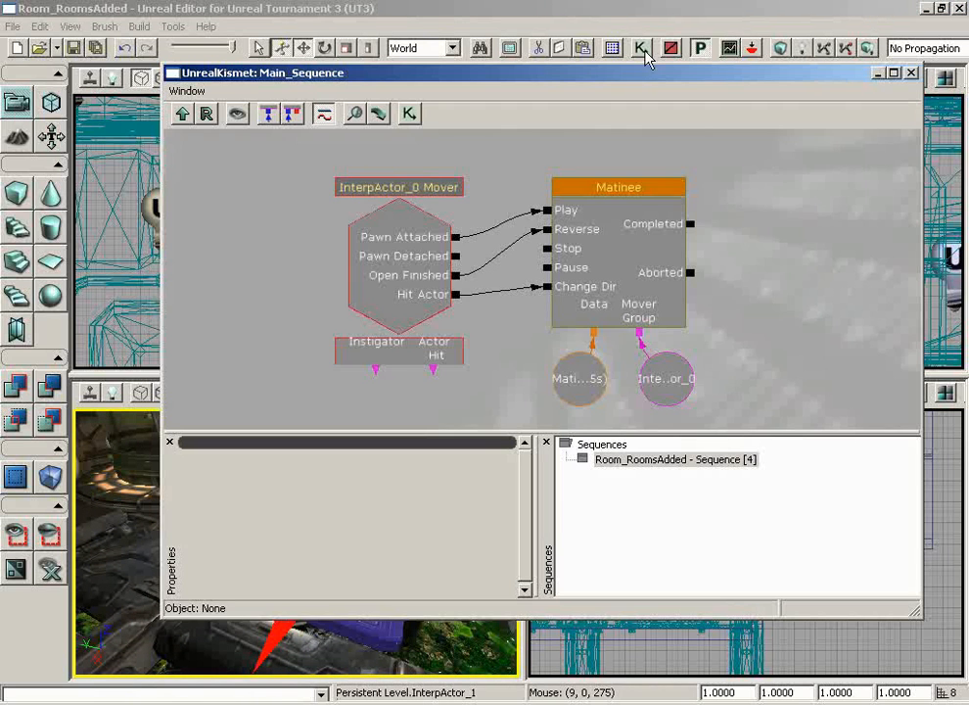
pyautogui.moveTo(801, 278); pyautogui.dragTo(744, 352)
pyautogui.rightClick(485, 291)
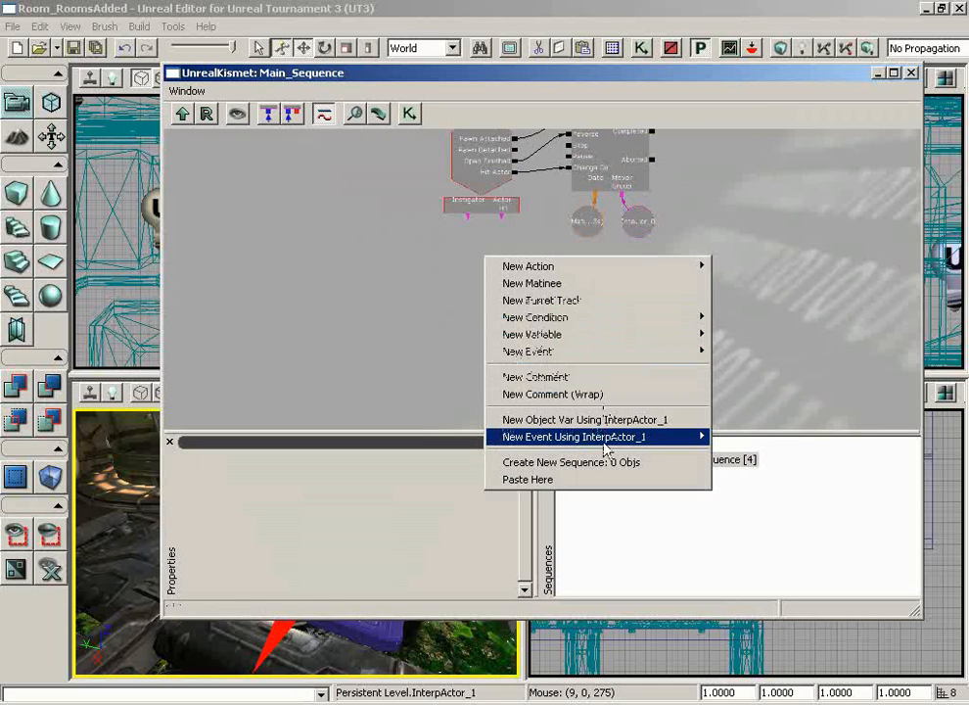
pyautogui.moveTo(607, 445)
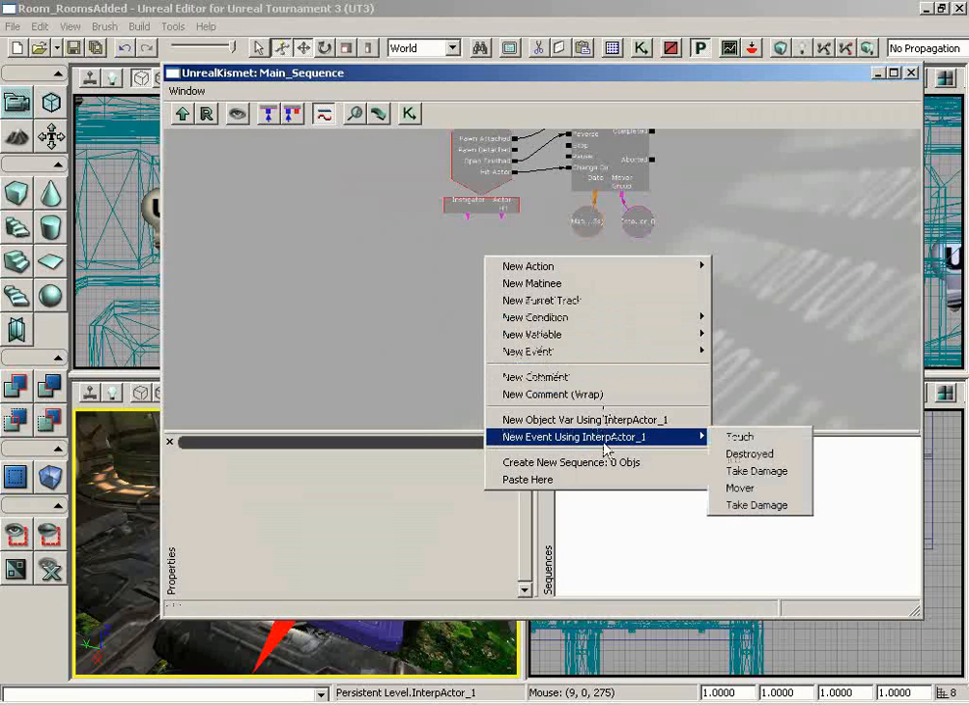
pyautogui.click(788, 490)
pyautogui.scroll(3, 758, 347)
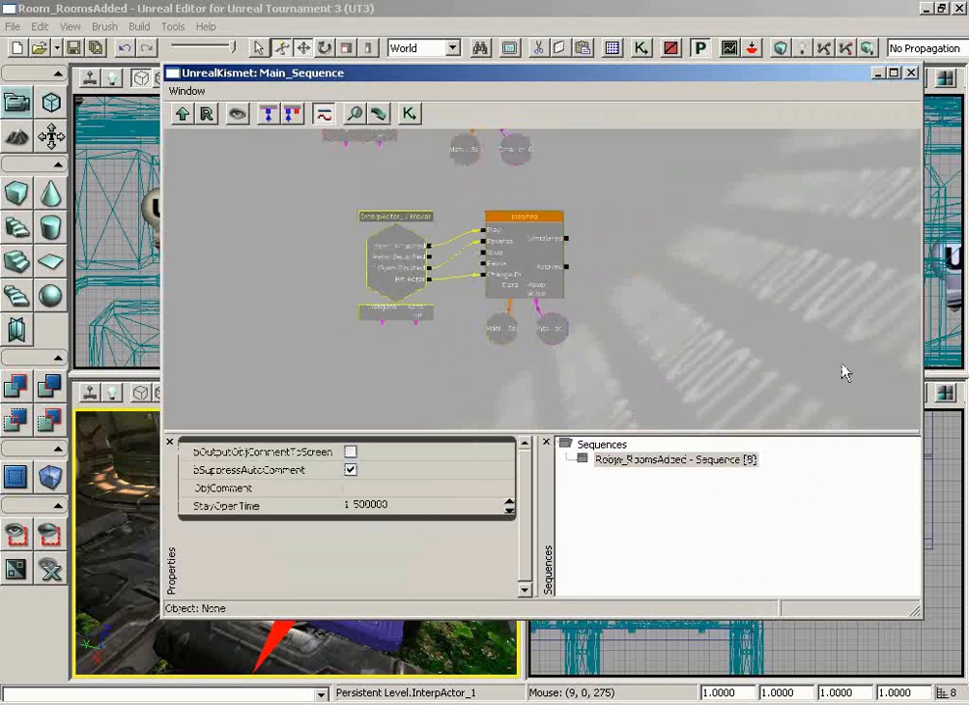
pyautogui.moveTo(772, 358); pyautogui.dragTo(733, 322)
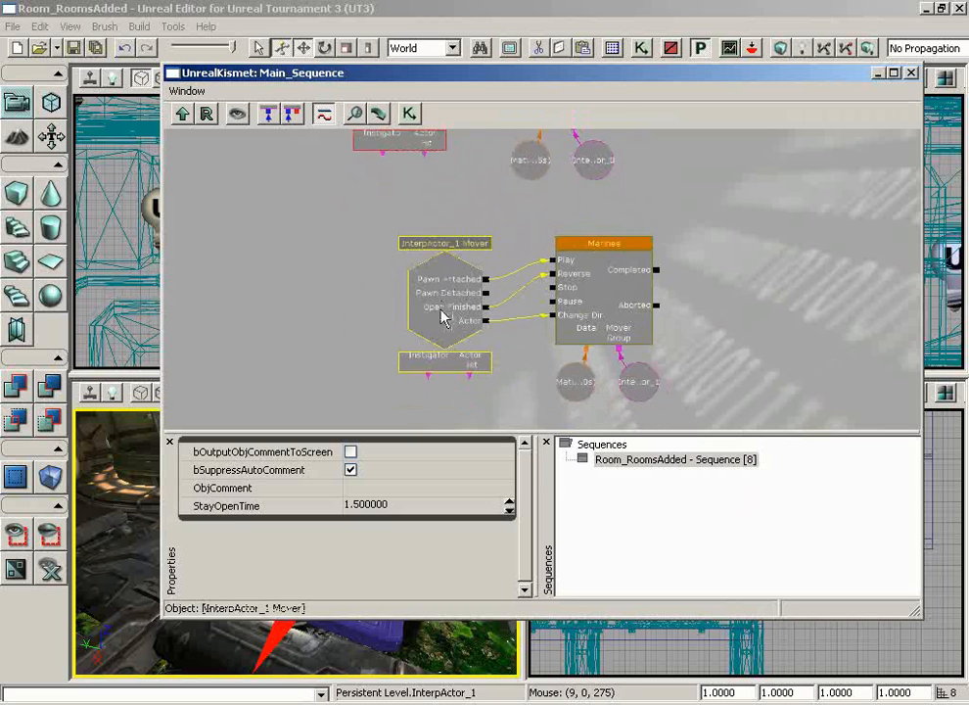
# Step: In the second lift's Matinee, shorten the sequence to 1.5 seconds and add Movement keys at 0 and 1.5 seconds
pyautogui.click(599, 286)
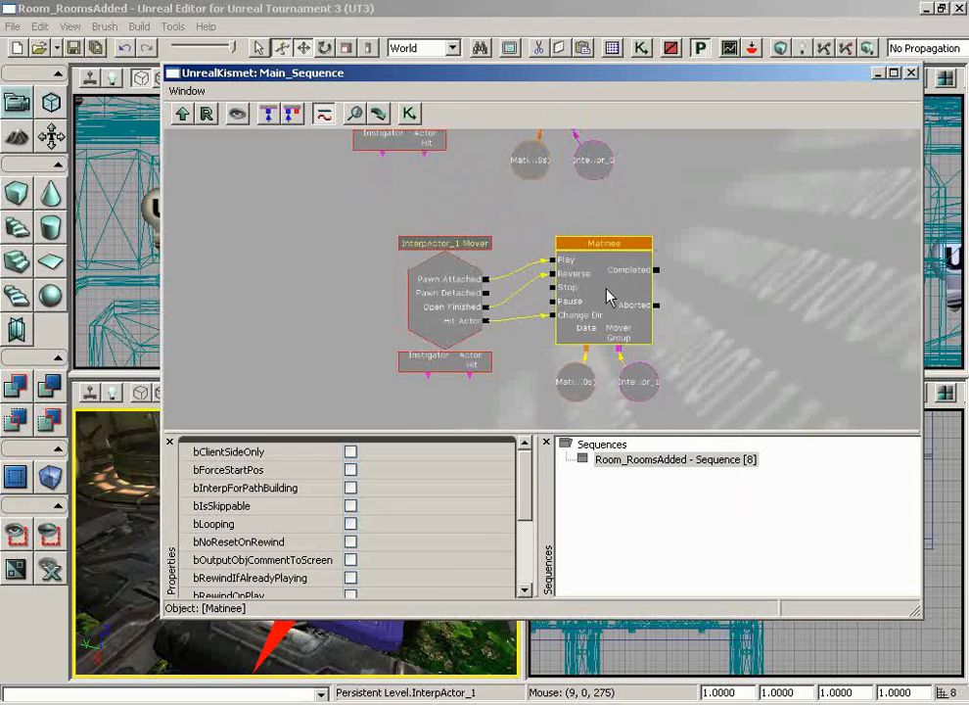
pyautogui.doubleClick(608, 296)
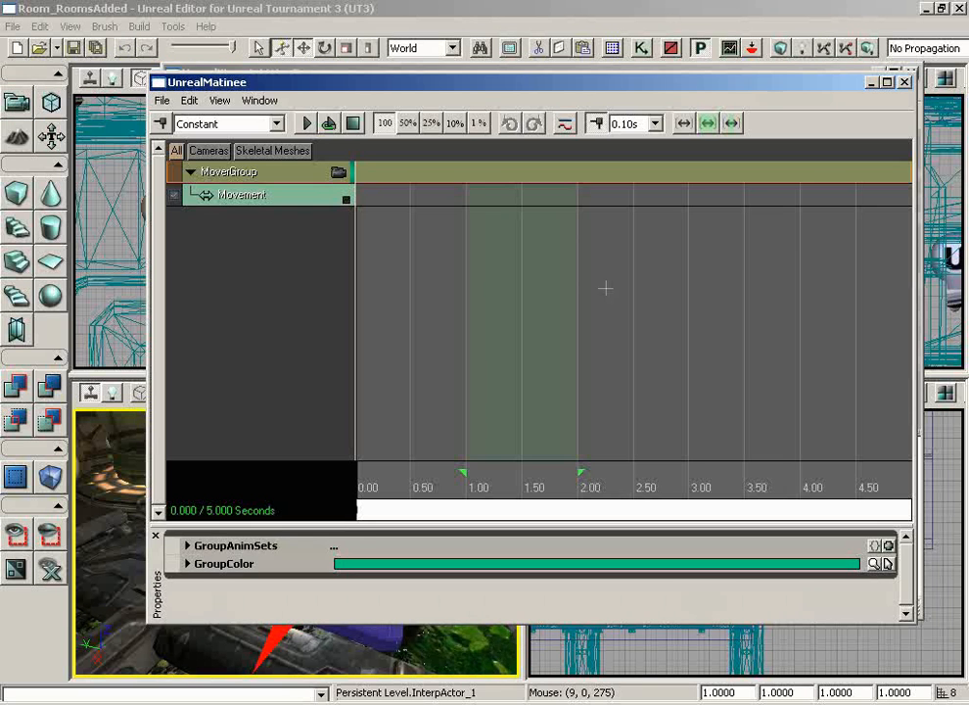
pyautogui.click(287, 200)
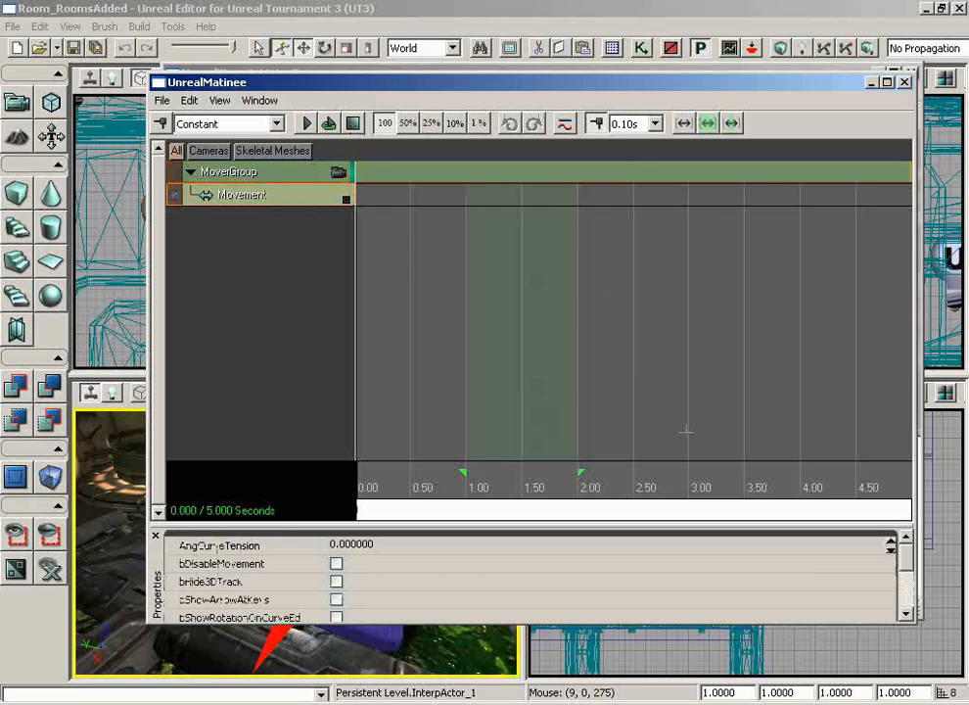
pyautogui.scroll(-1, 686, 432)
pyautogui.moveTo(686, 504)
pyautogui.mouseDown()
pyautogui.moveTo(641, 503)
pyautogui.moveTo(680, 501)
pyautogui.mouseUp()
pyautogui.moveTo(876, 473)
pyautogui.mouseDown()
pyautogui.moveTo(560, 468)
pyautogui.moveTo(411, 479)
pyautogui.mouseUp()
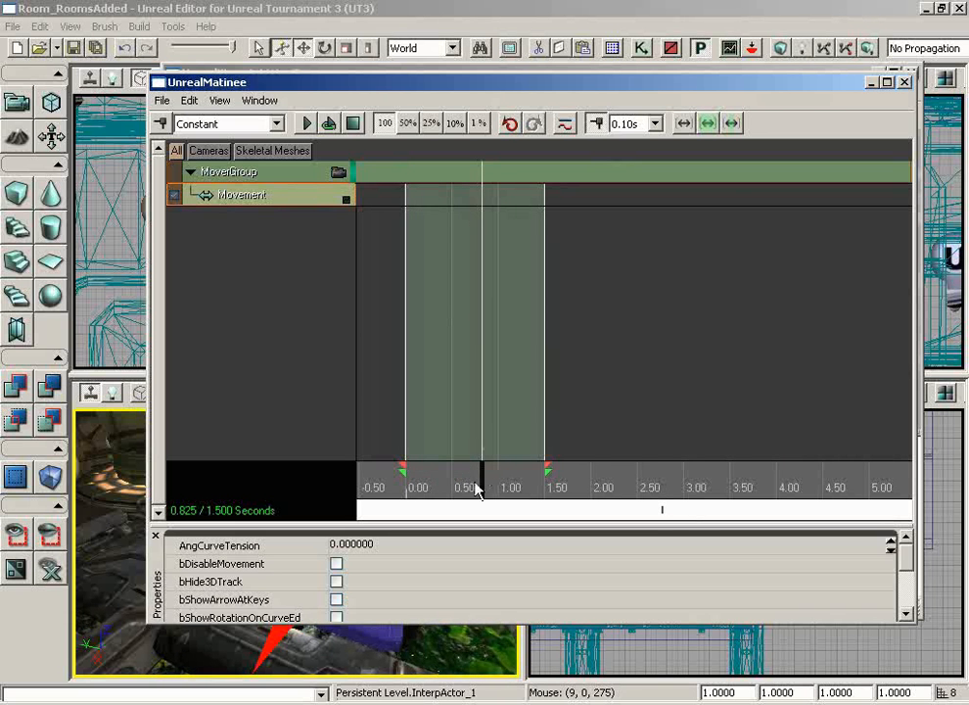
pyautogui.moveTo(481, 489); pyautogui.dragTo(384, 484)
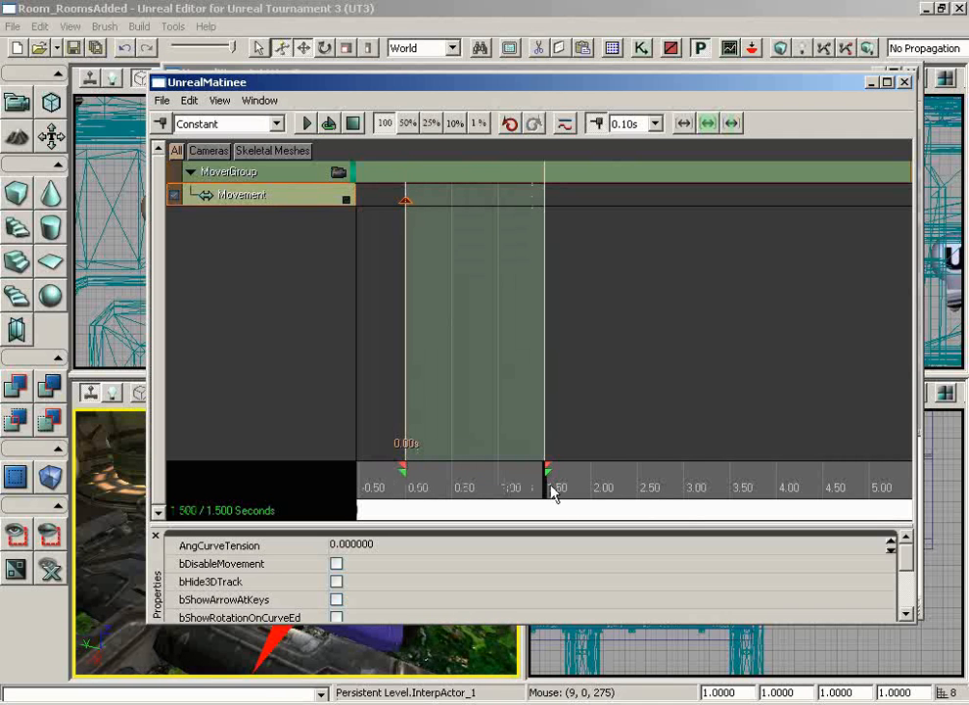
pyautogui.click(158, 123)
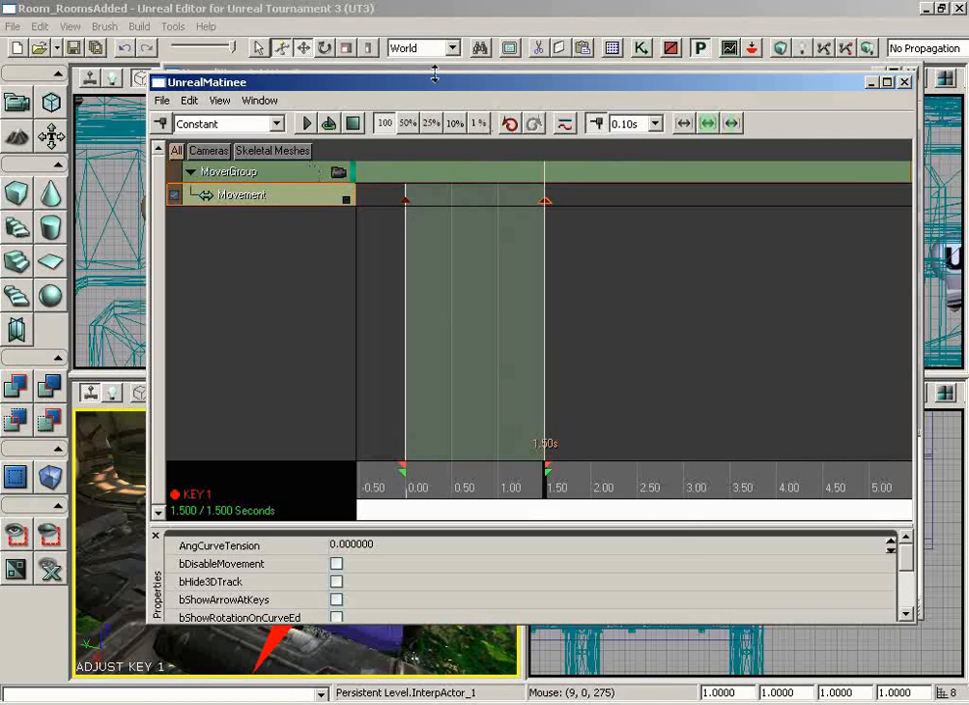
# Step: Raise the second lift platform straight up at the 1.5-second key until it is level with the upper floor, and close Matinee
pyautogui.moveTo(419, 86); pyautogui.dragTo(749, 118)
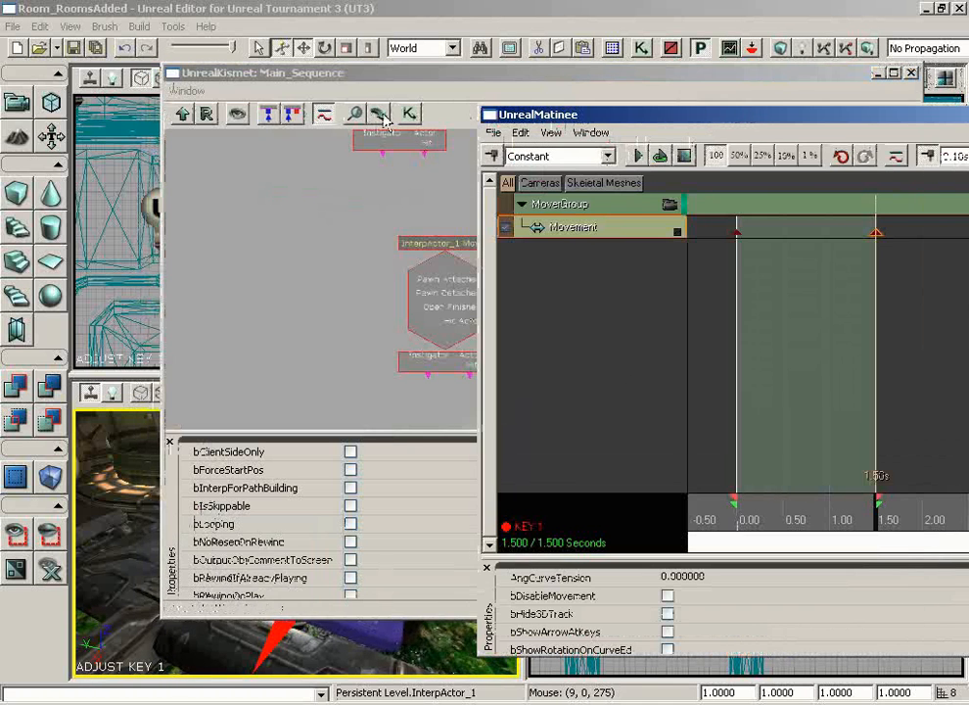
pyautogui.click(945, 80)
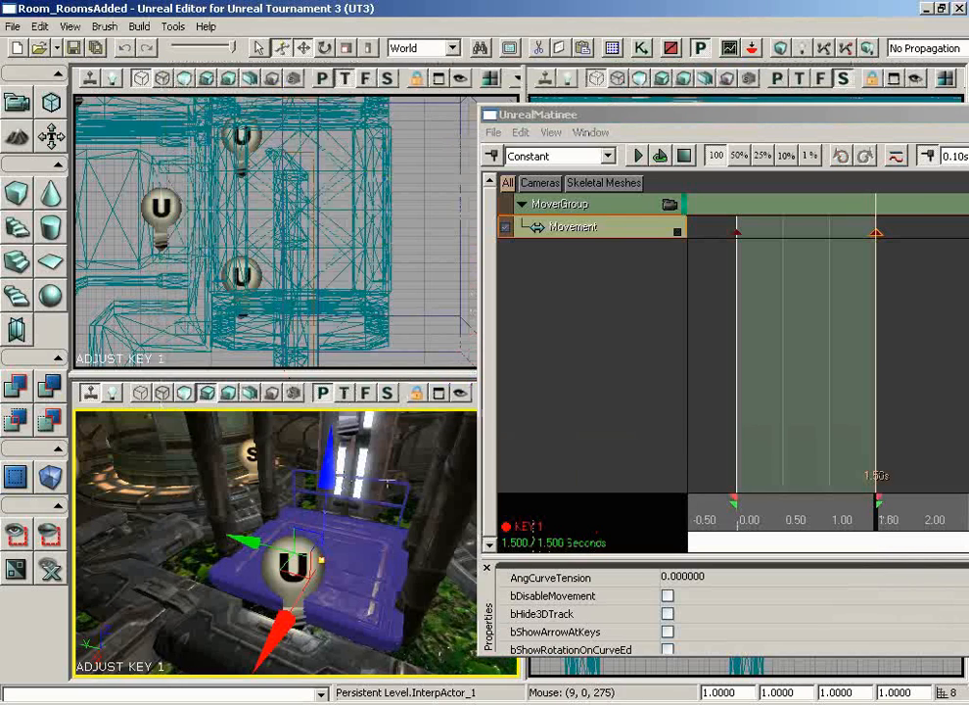
pyautogui.moveTo(388, 482); pyautogui.dragTo(521, 436, button='right')
pyautogui.moveTo(339, 496); pyautogui.dragTo(262, 624, button='right')
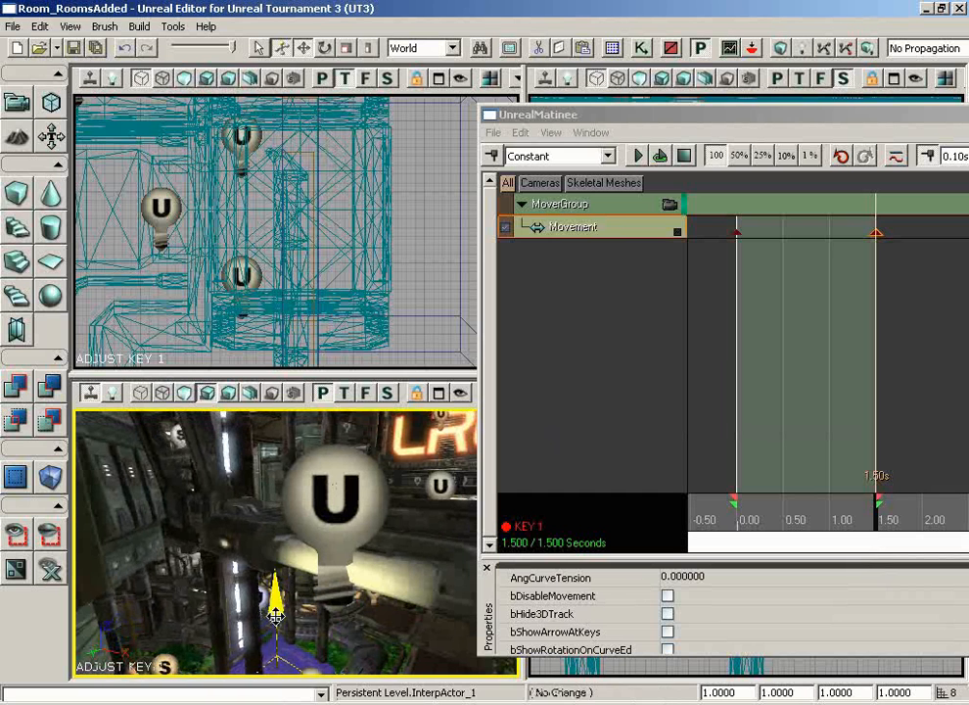
pyautogui.moveTo(275, 558); pyautogui.dragTo(276, 445)
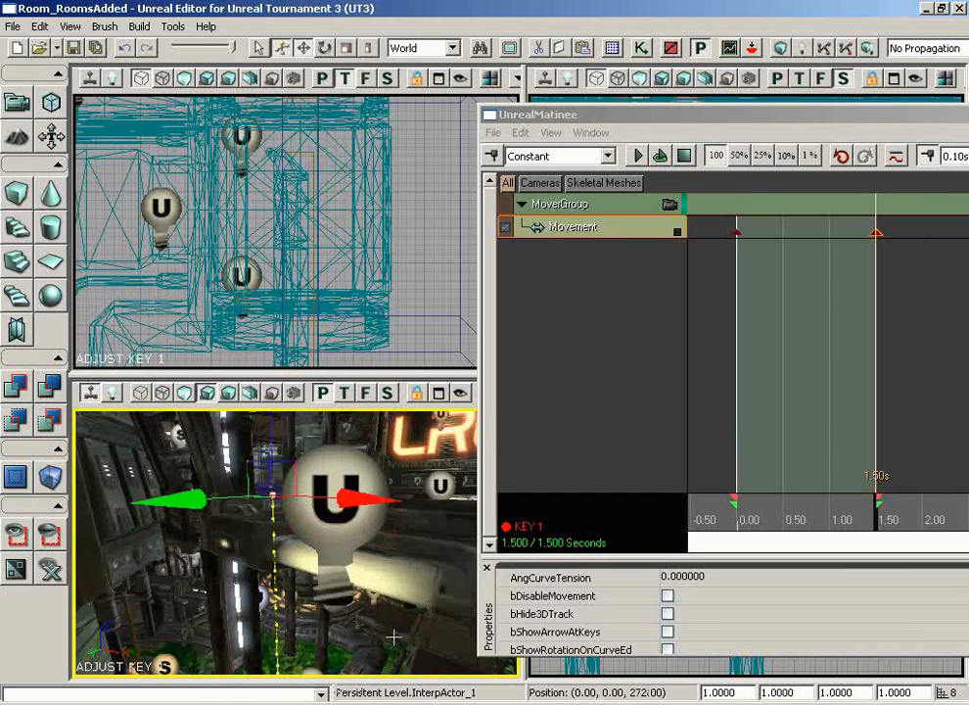
pyautogui.moveTo(394, 637); pyautogui.dragTo(309, 526)
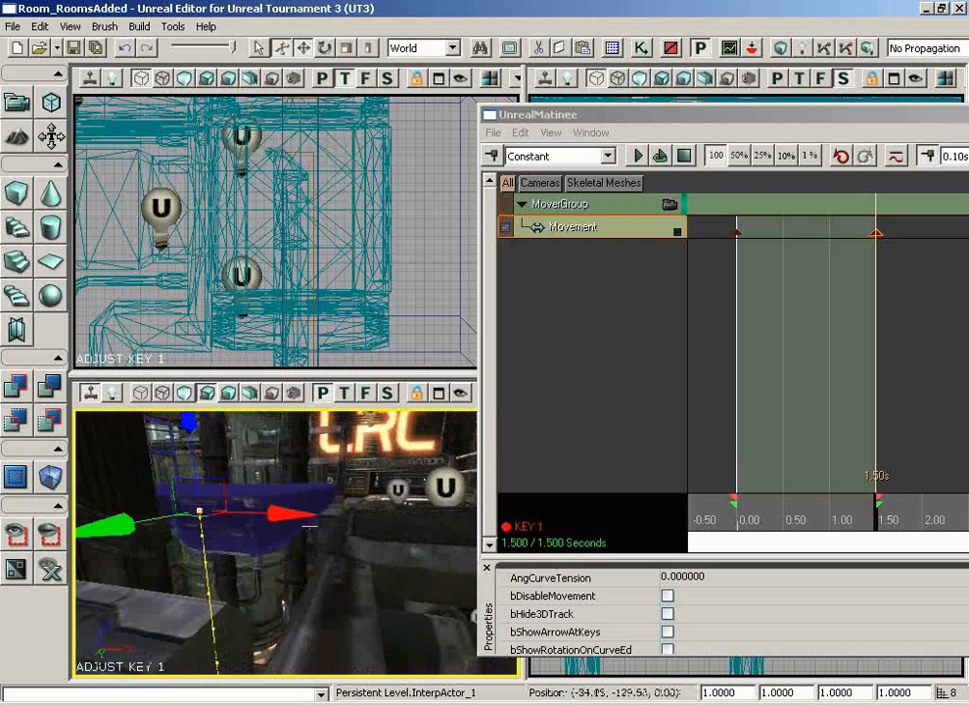
pyautogui.moveTo(187, 428); pyautogui.dragTo(187, 434)
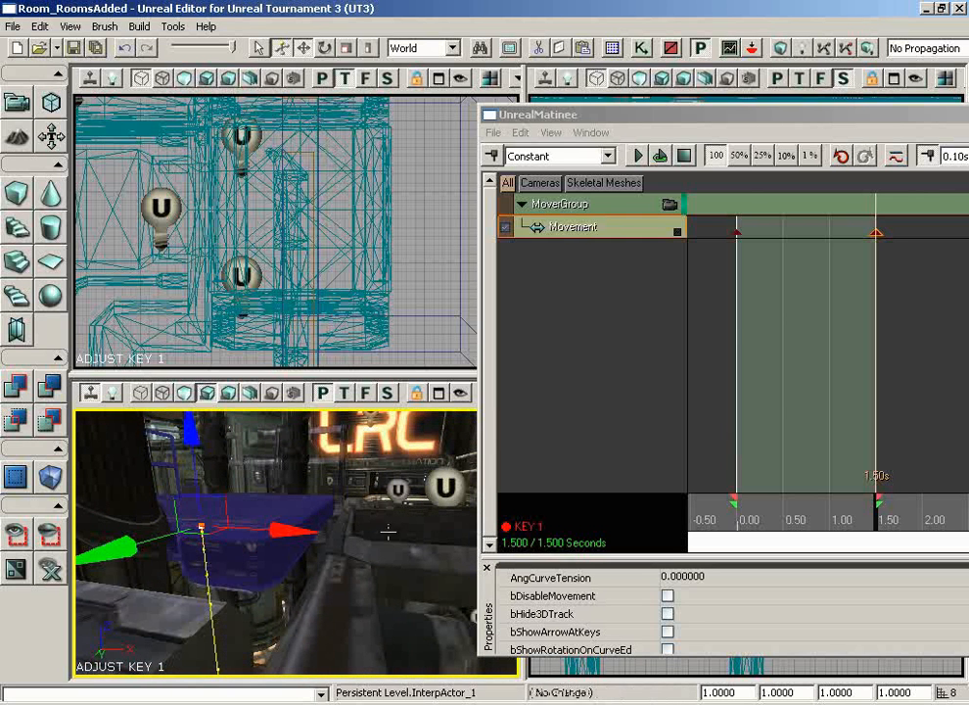
pyautogui.moveTo(388, 532); pyautogui.dragTo(390, 536)
pyautogui.moveTo(202, 441); pyautogui.dragTo(201, 447)
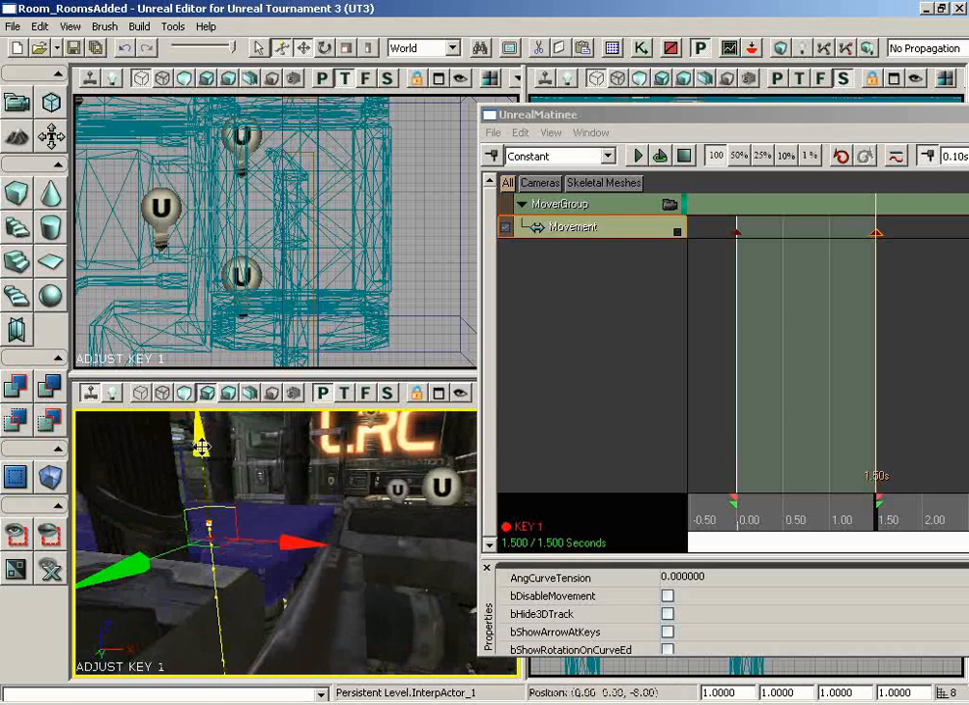
pyautogui.moveTo(430, 536); pyautogui.dragTo(454, 536)
pyautogui.moveTo(455, 537); pyautogui.dragTo(245, 635, button='right')
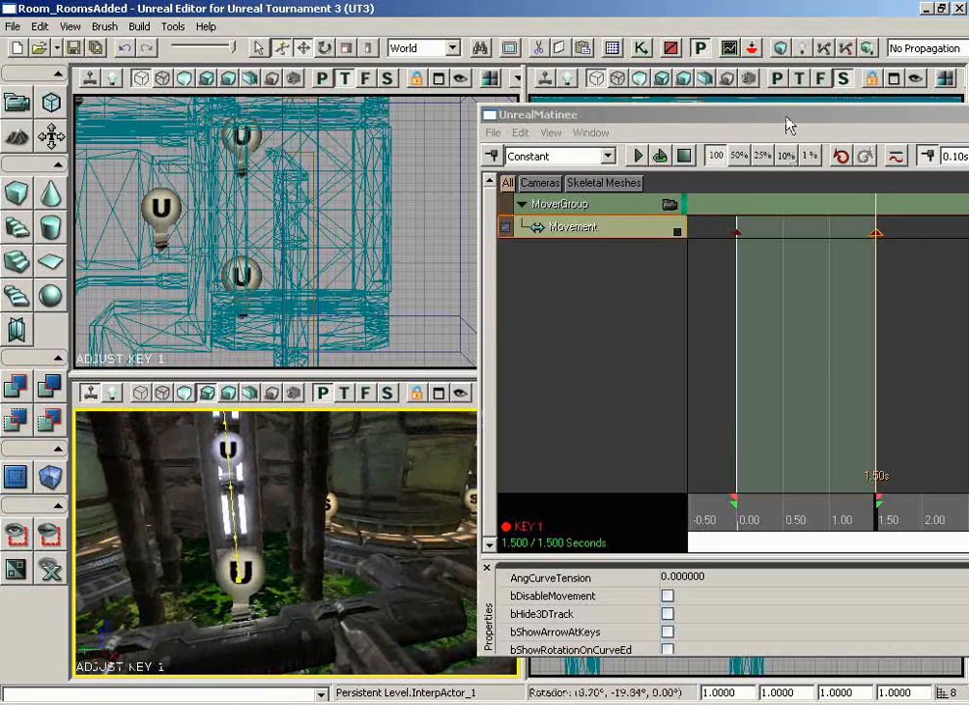
pyautogui.moveTo(788, 124); pyautogui.dragTo(462, 134)
pyautogui.click(834, 121)
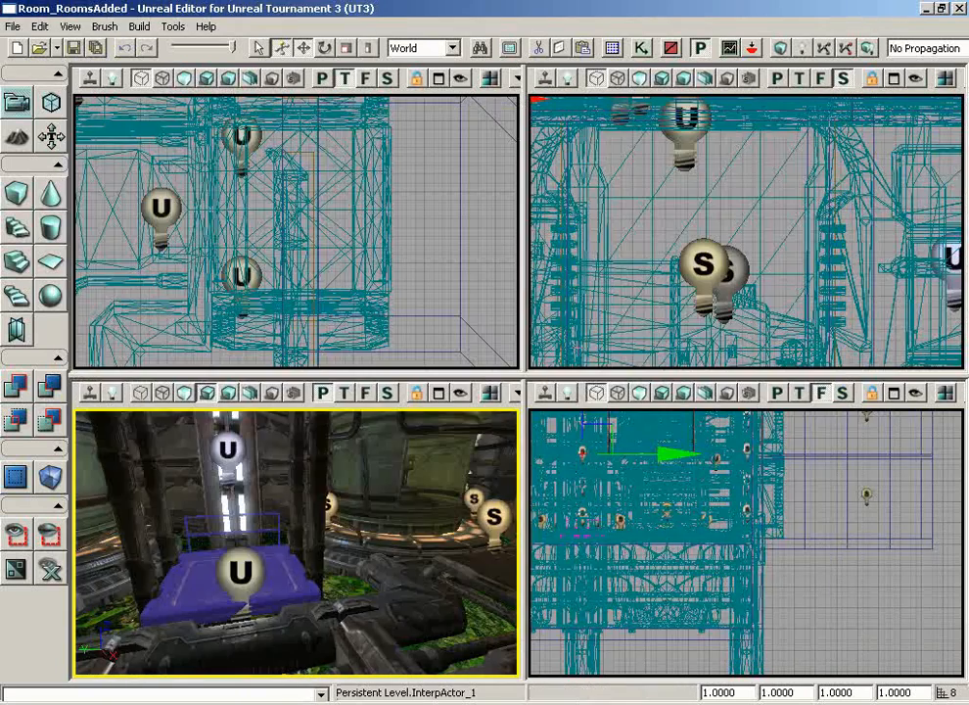
# Step: Set the second lift platform's CollisionType to COLLIDE_BlockAll
pyautogui.click(275, 585)
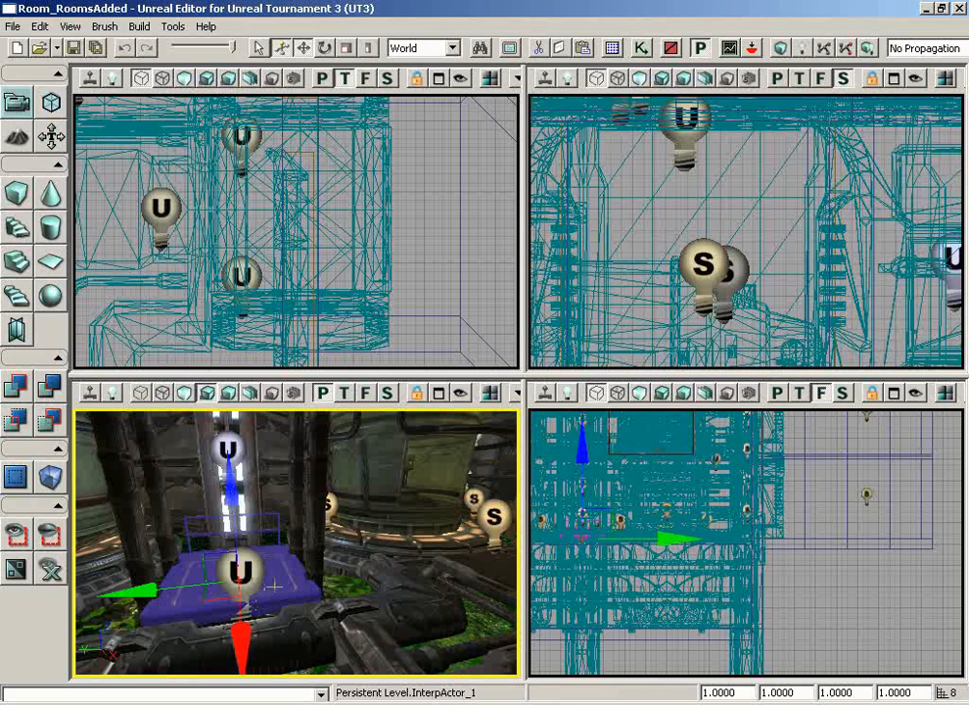
pyautogui.press('F4')
pyautogui.click(845, 291)
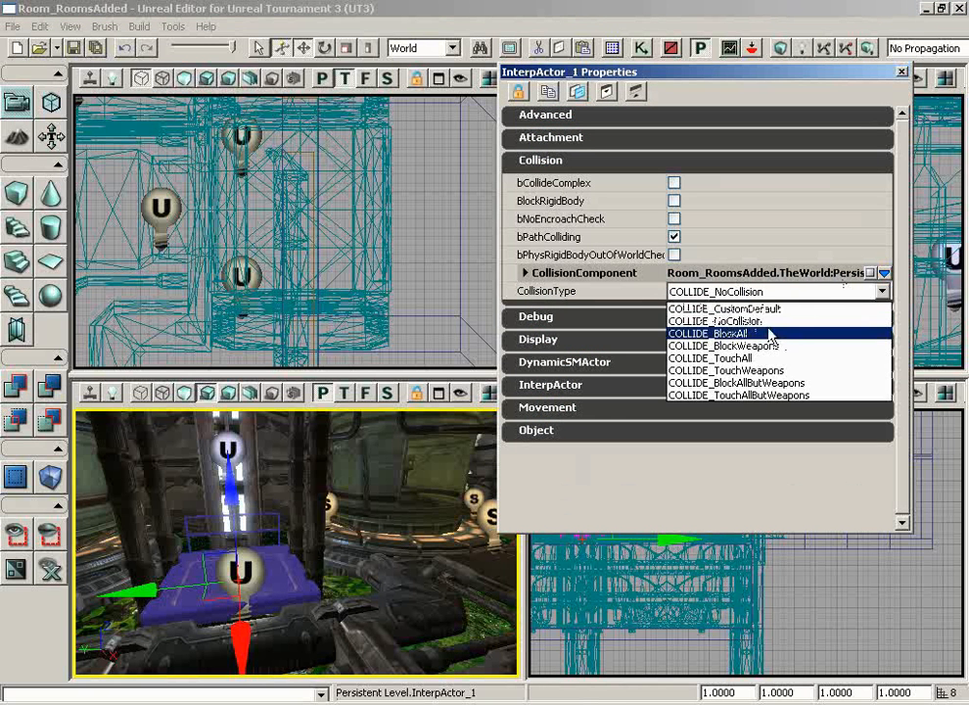
pyautogui.click(730, 334)
pyautogui.click(901, 71)
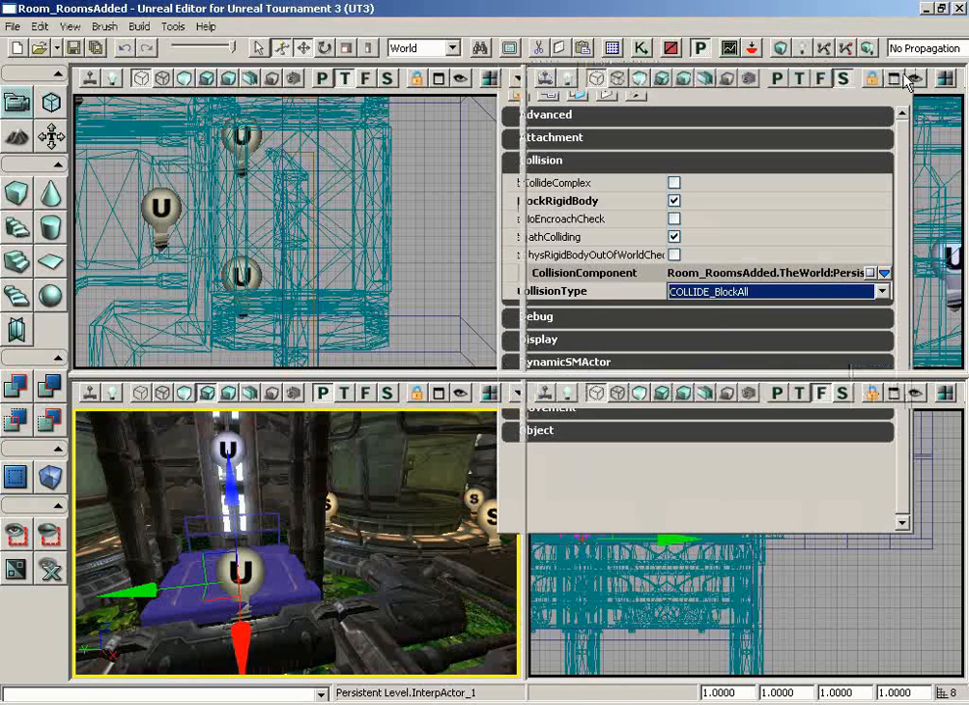
# Step: Play the level from the floor in front of the second lift, ride the platform up, step off, and end the test
pyautogui.moveTo(435, 565); pyautogui.dragTo(364, 615, button='right')
pyautogui.rightClick(311, 624)
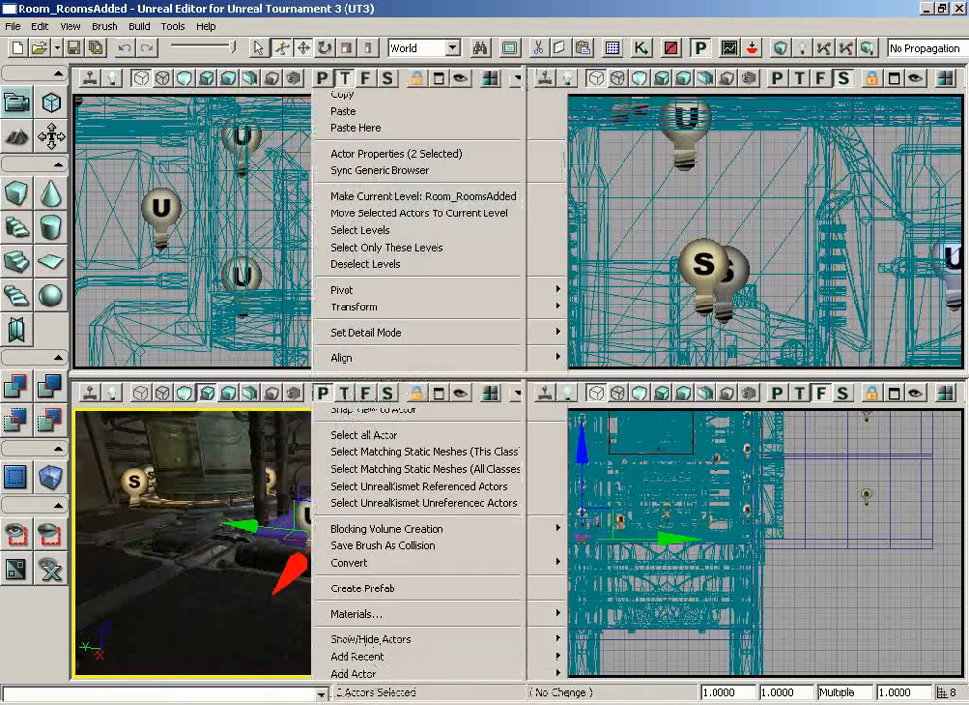
pyautogui.click(395, 692)
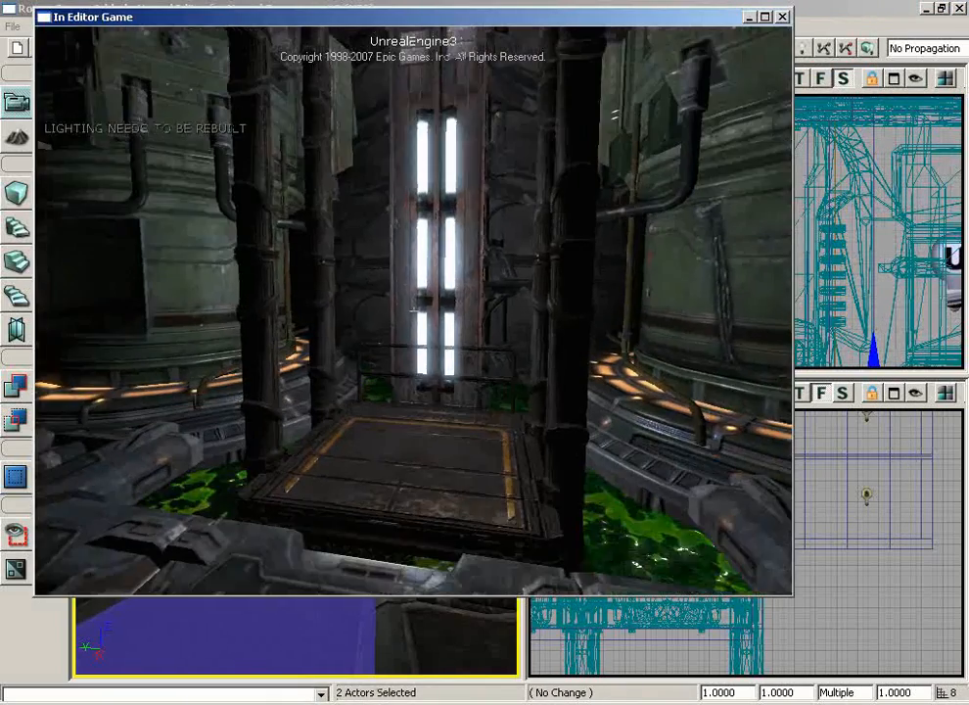
pyautogui.press('w')
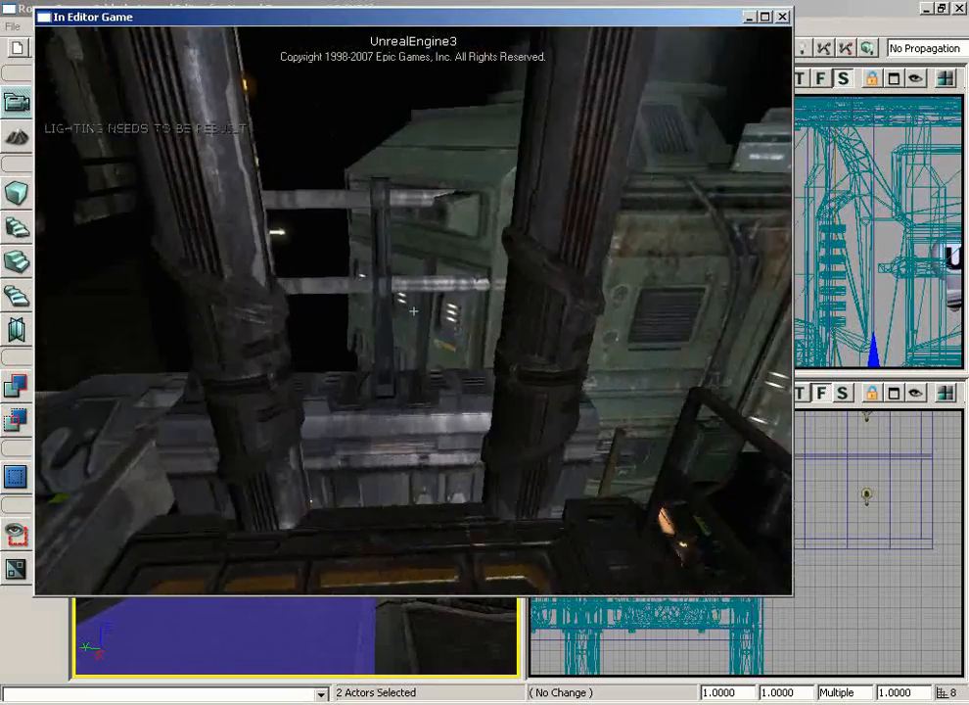
pyautogui.press('s')
pyautogui.press('s')
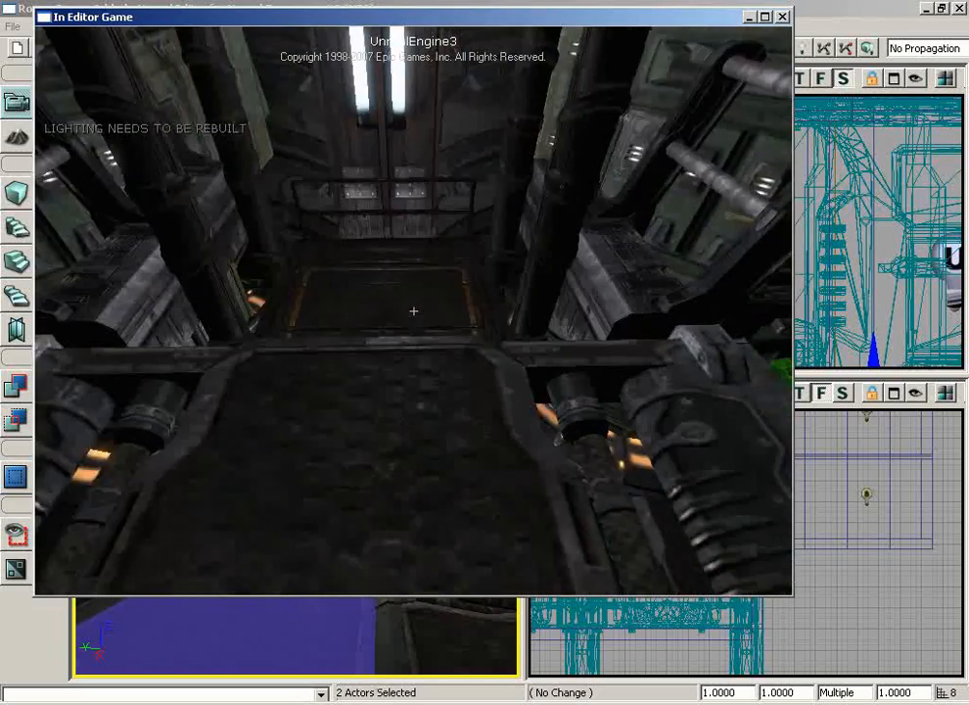
pyautogui.press('w')
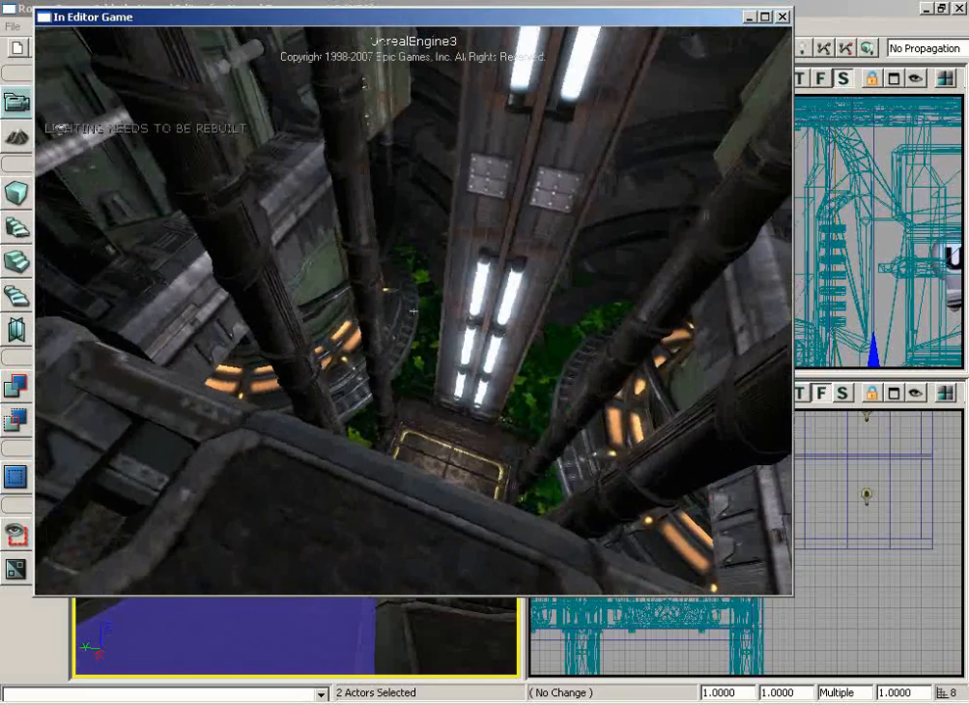
pyautogui.press('Escape')
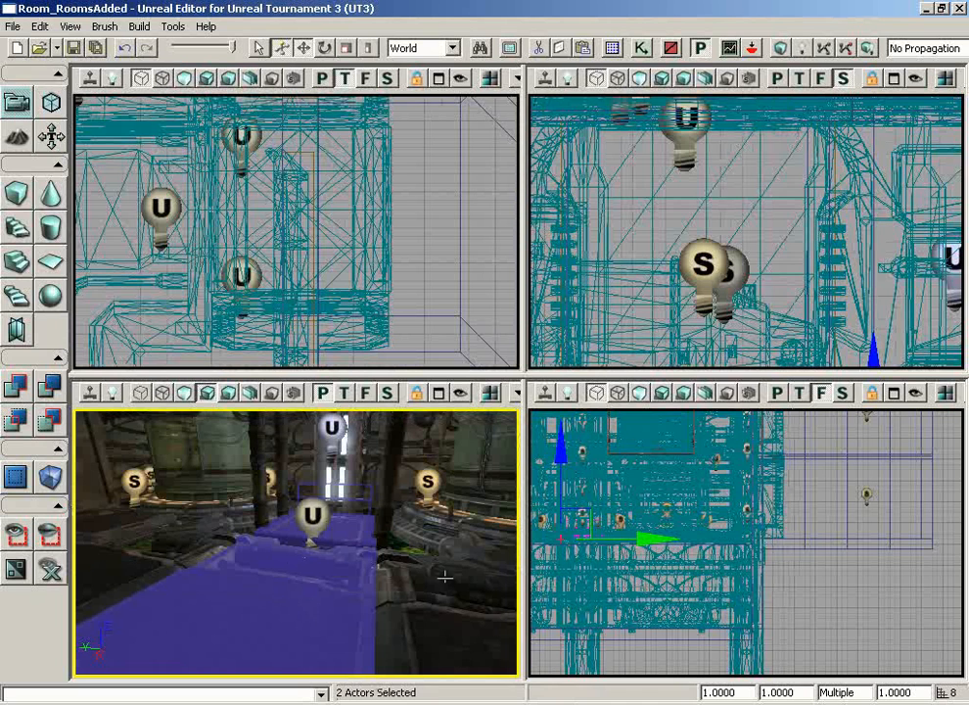
# Step: Go to the empty doorway frame and choose the S_LT_Doors_SM_DoorWay04 static mesh from the LT_Doors package
pyautogui.moveTo(434, 585); pyautogui.dragTo(88, 480, button='right')
pyautogui.moveTo(88, 480); pyautogui.dragTo(93, 416)
pyautogui.moveTo(93, 416); pyautogui.dragTo(192, 402, button='right')
pyautogui.moveTo(433, 589); pyautogui.dragTo(408, 650)
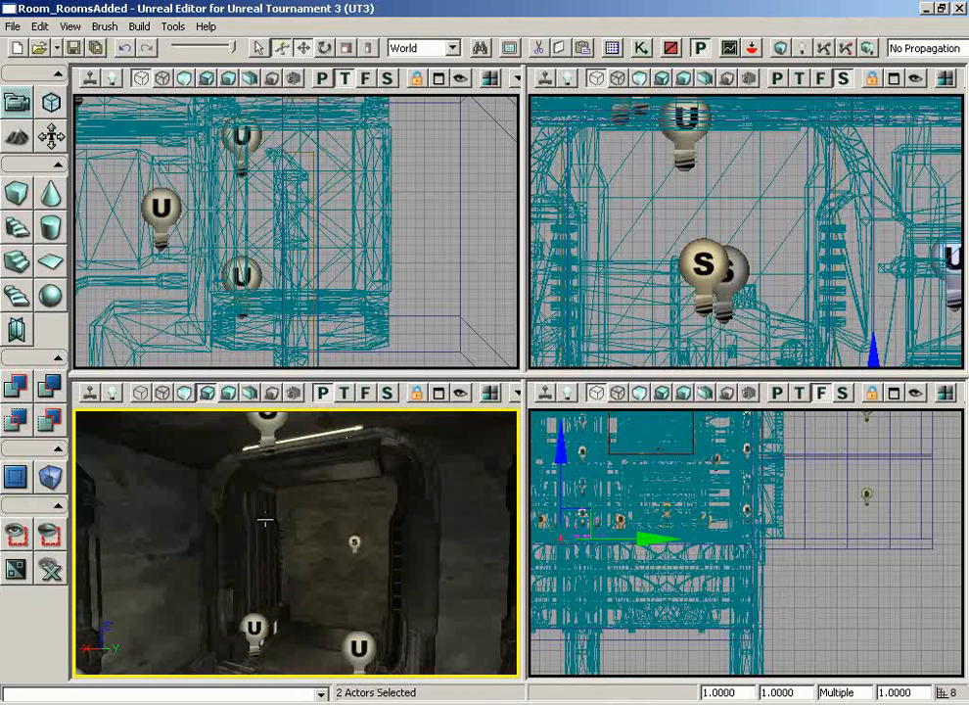
pyautogui.click(614, 48)
pyautogui.moveTo(279, 394); pyautogui.dragTo(285, 419)
pyautogui.click(191, 458)
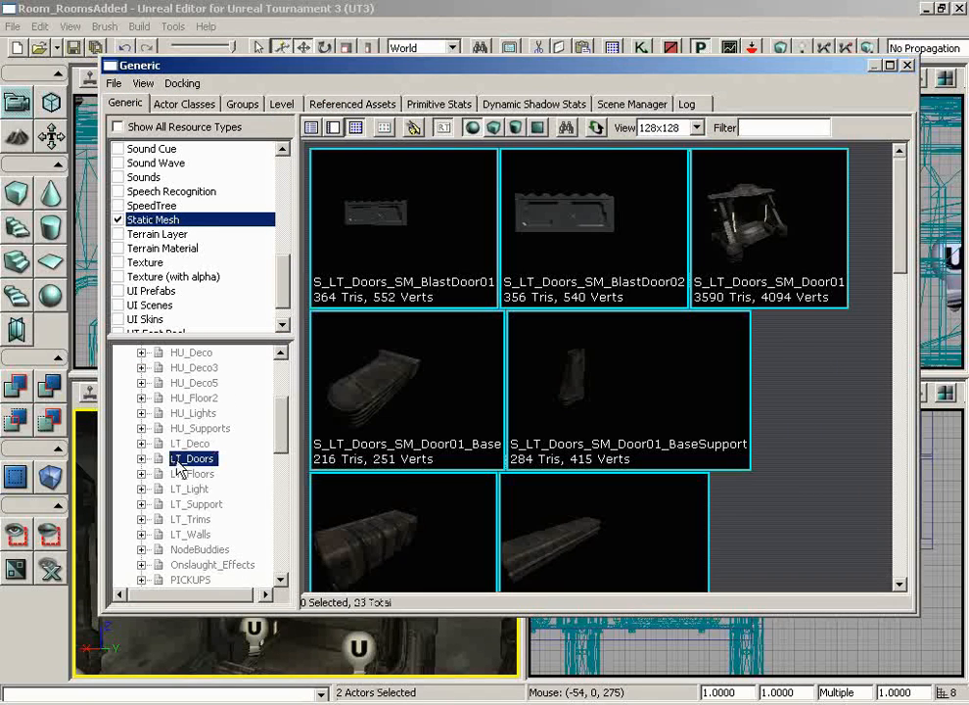
pyautogui.scroll(-10, 789, 373)
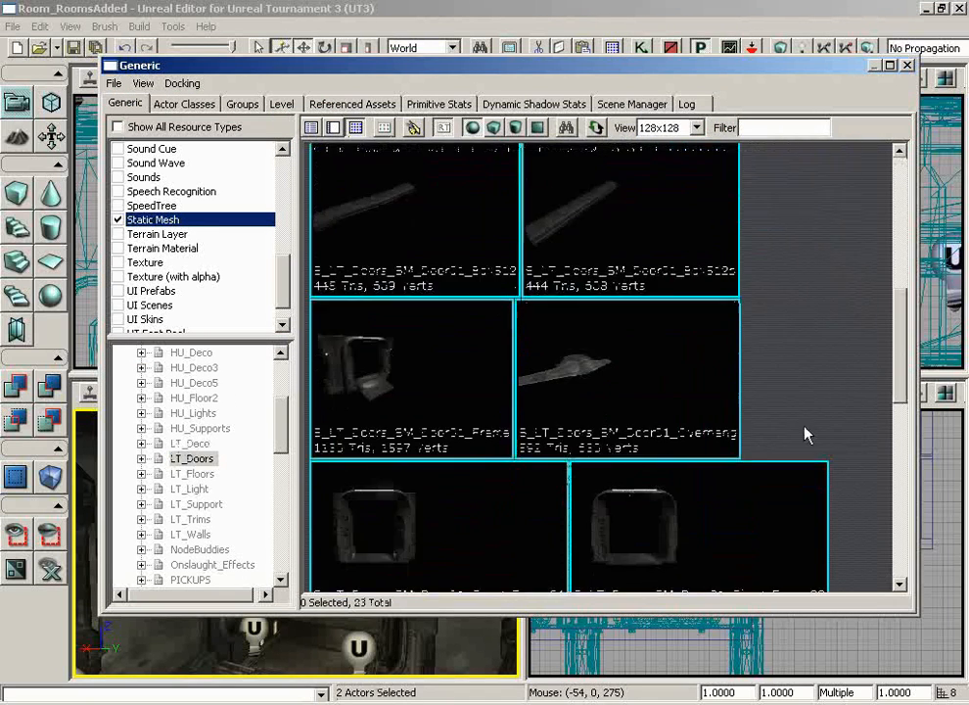
pyautogui.scroll(-5, 804, 529)
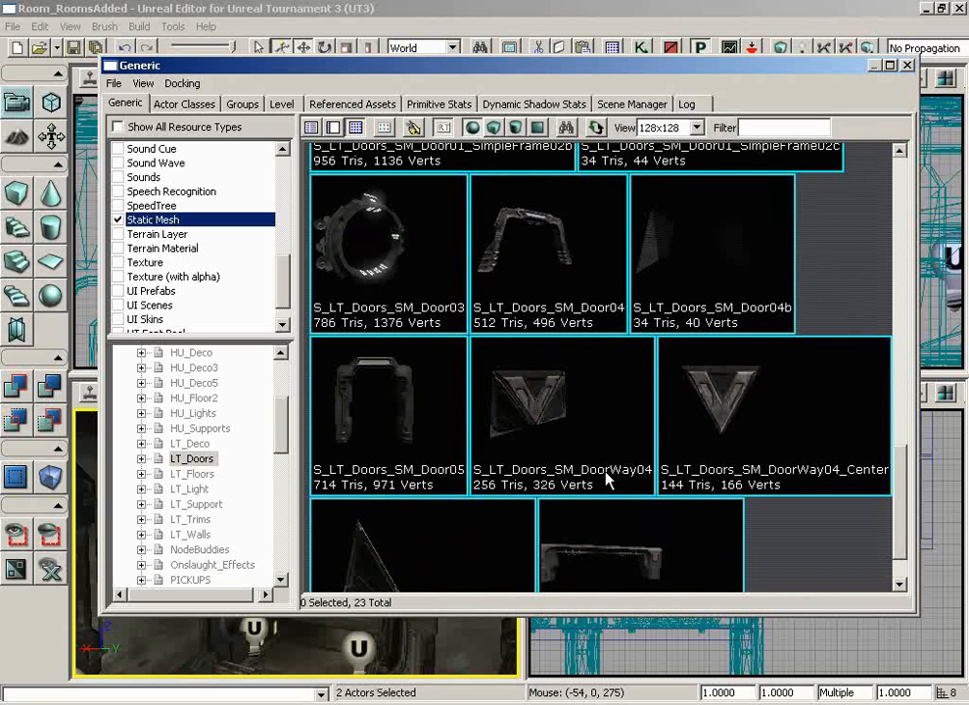
pyautogui.click(539, 409)
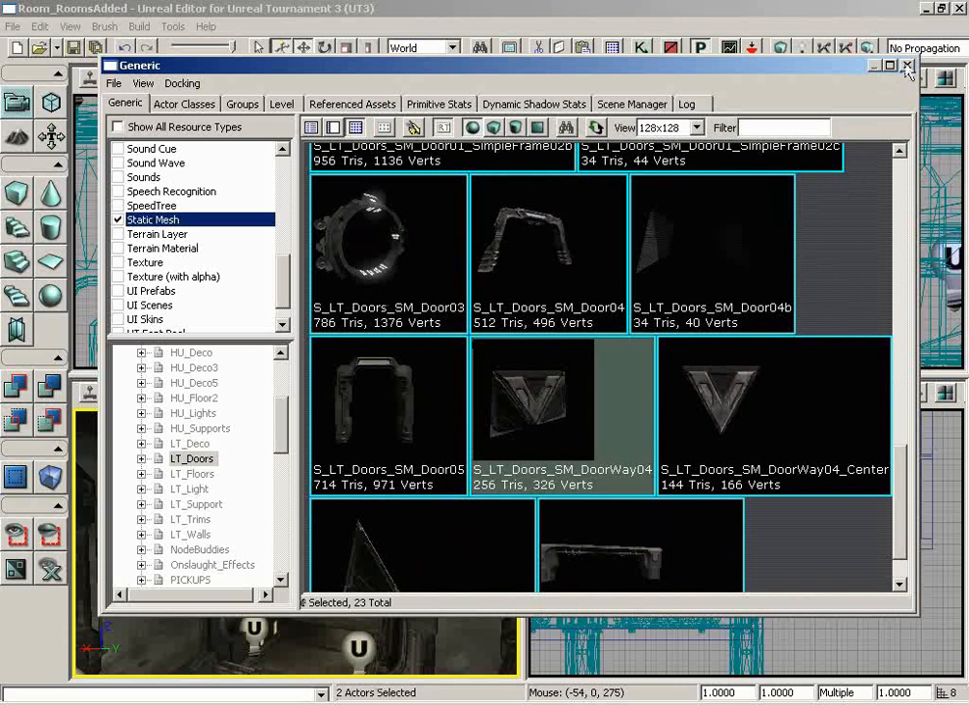
pyautogui.click(908, 65)
# Step: Add the S_LT_Doors_SM_DoorWay04 mesh as an InterpActor inside the doorway frame
pyautogui.rightClick(304, 647)
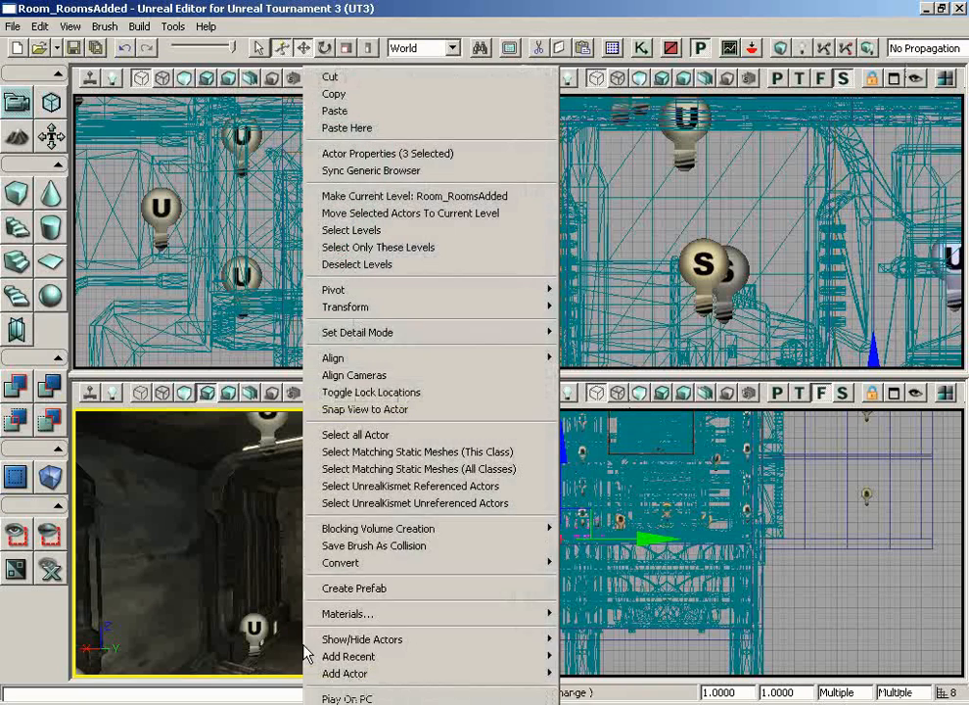
pyautogui.moveTo(400, 675)
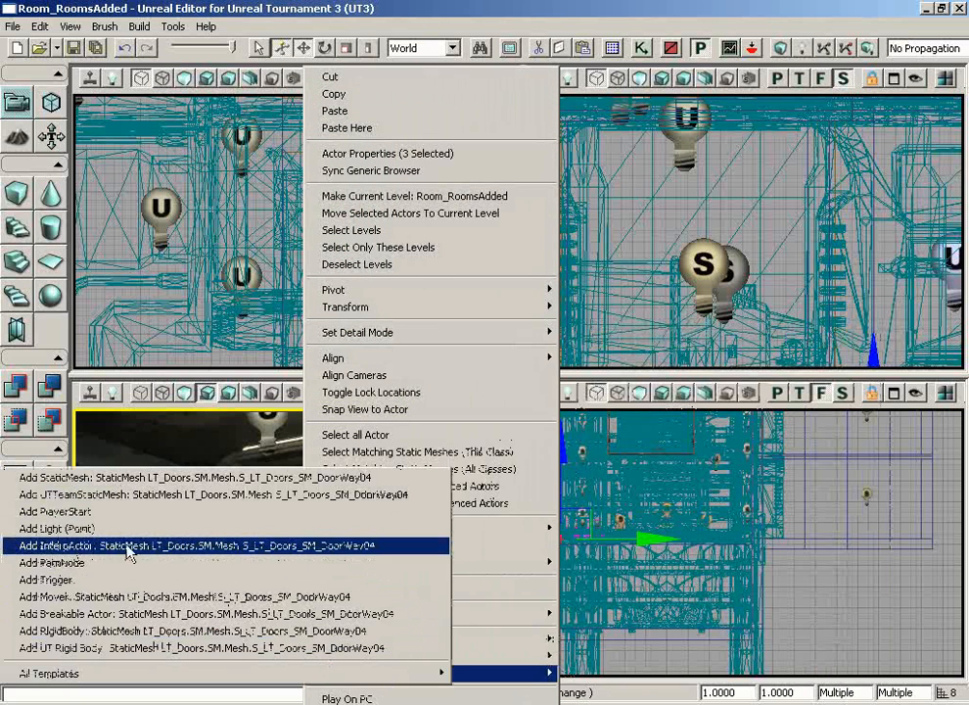
pyautogui.click(359, 554)
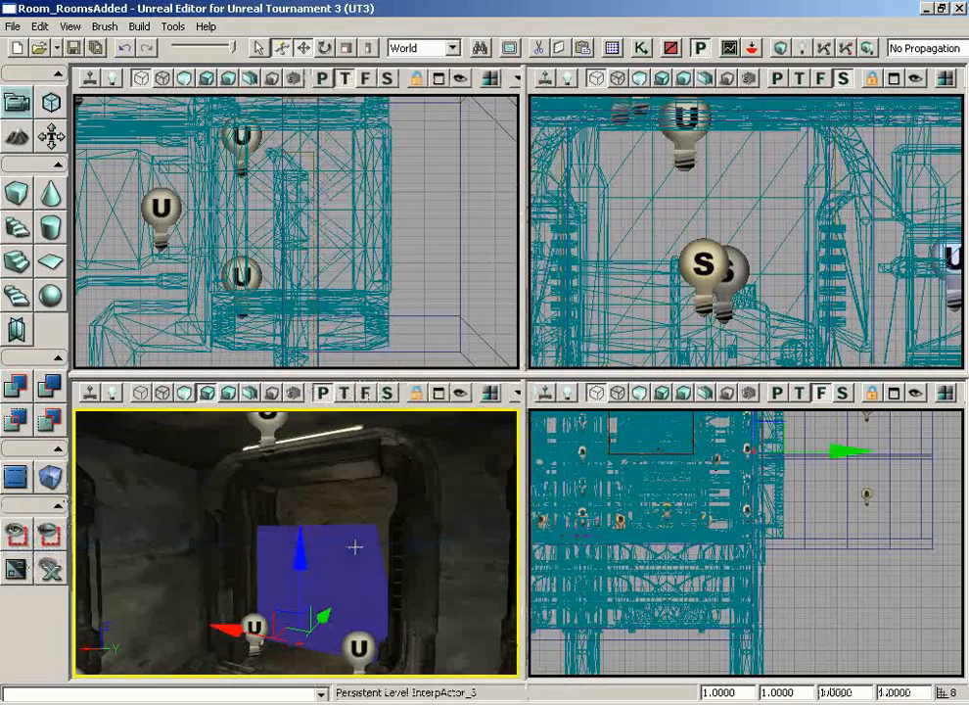
# Step: Select the door InterpActor together with the surrounding door frame and show only these selected actors
pyautogui.moveTo(447, 278); pyautogui.dragTo(415, 115)
pyautogui.scroll(-3, 447, 307)
pyautogui.scroll(1, 370, 106)
pyautogui.scroll(2, 371, 106)
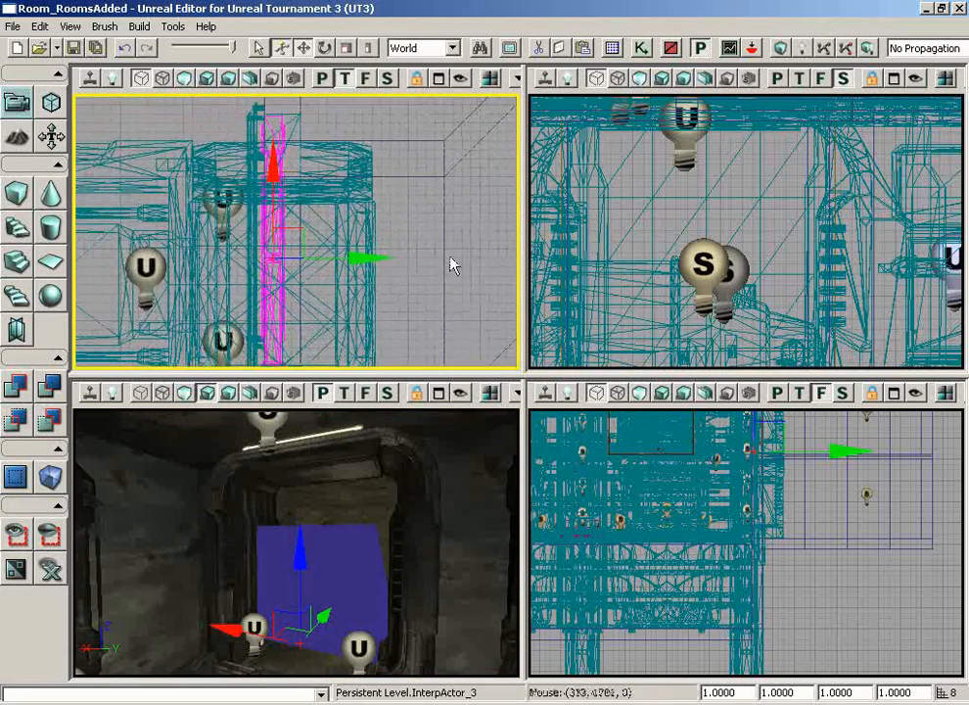
pyautogui.click(368, 557)
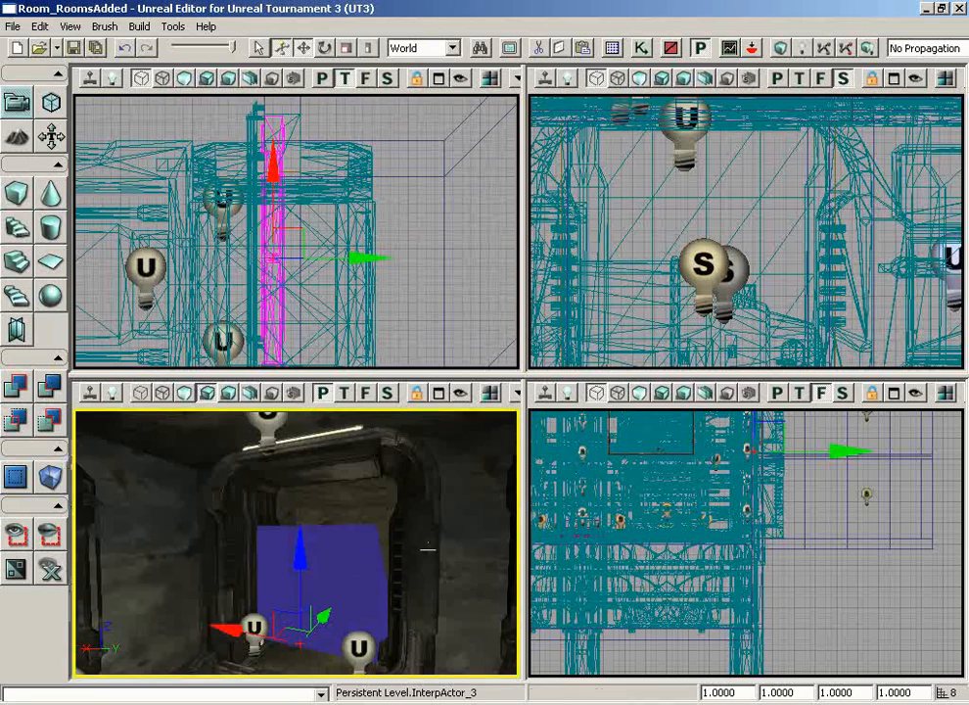
pyautogui.moveTo(428, 546); pyautogui.dragTo(406, 547)
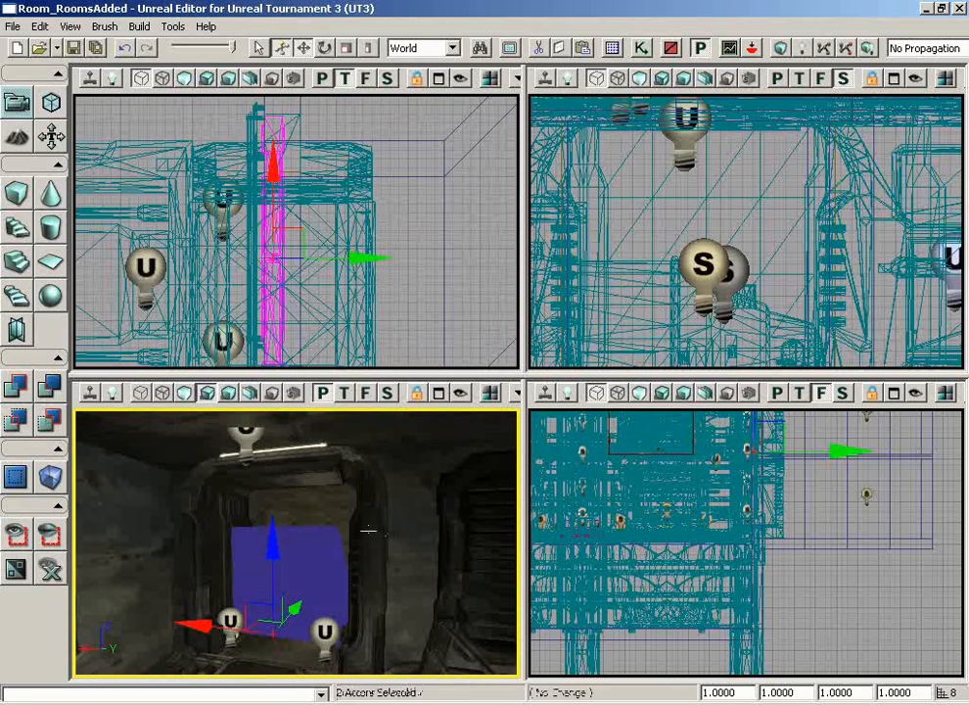
pyautogui.keyDown('ctrl'); pyautogui.click(369, 529); pyautogui.keyUp('ctrl')
pyautogui.click(28, 545)
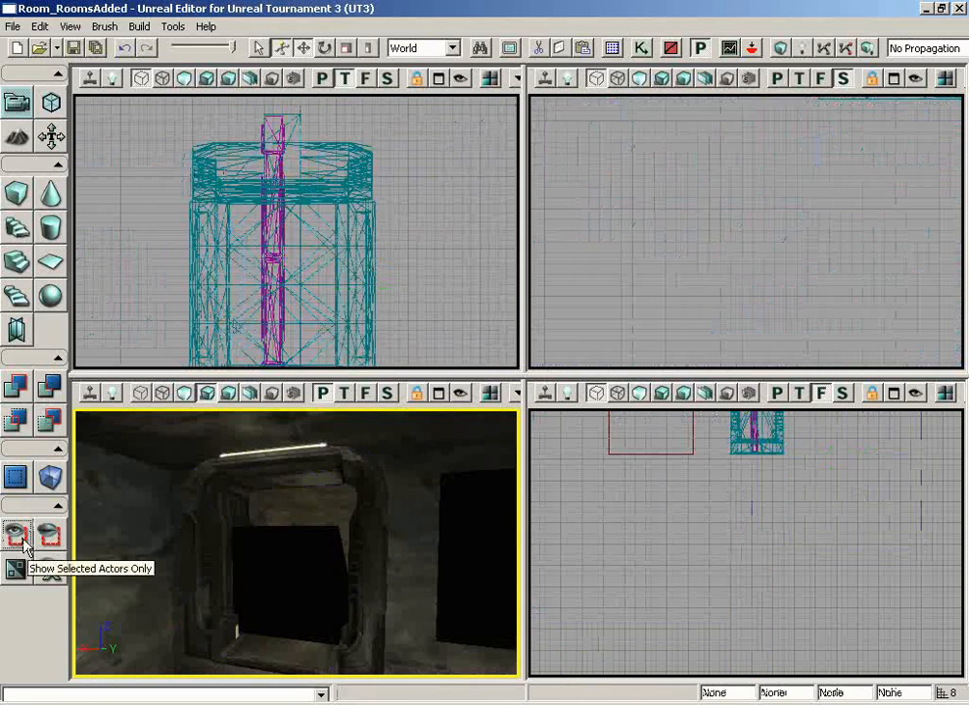
# Step: Move the door along X to roughly the middle of the frame and lower it onto the frame's base
pyautogui.click(303, 563)
pyautogui.click(760, 556)
pyautogui.scroll(-3, 760, 556)
pyautogui.moveTo(729, 230); pyautogui.dragTo(960, 244)
pyautogui.scroll(5, 861, 131)
pyautogui.scroll(1, 830, 284)
pyautogui.moveTo(830, 284); pyautogui.dragTo(903, 281)
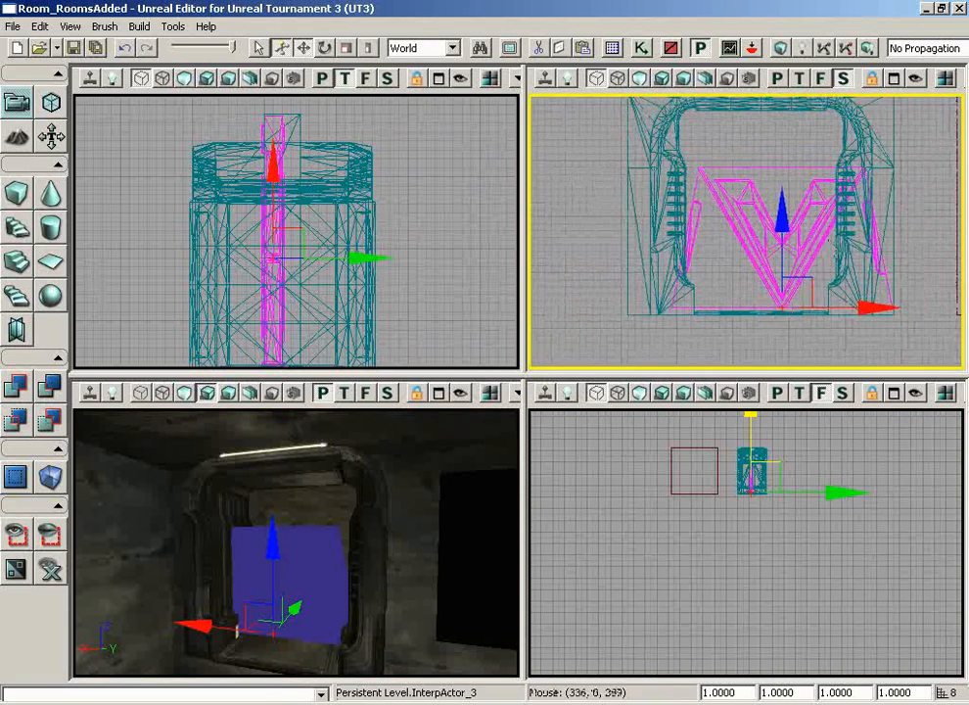
pyautogui.moveTo(848, 308); pyautogui.dragTo(827, 308)
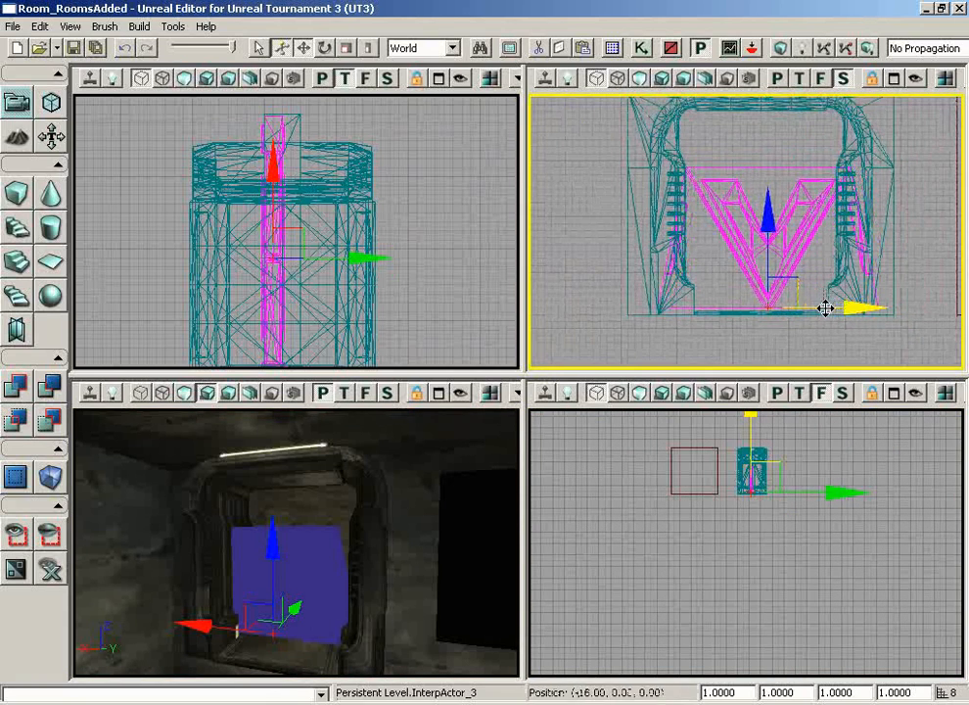
pyautogui.scroll(4, 794, 346)
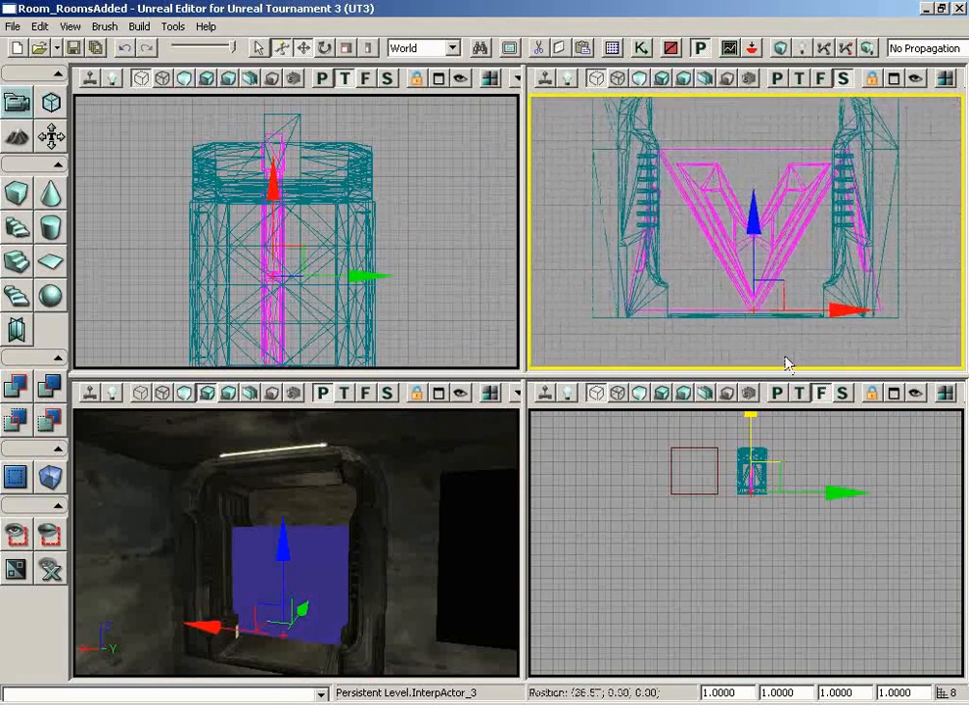
pyautogui.moveTo(789, 364)
pyautogui.mouseDown()
pyautogui.moveTo(821, 277)
pyautogui.moveTo(798, 258)
pyautogui.moveTo(821, 316)
pyautogui.moveTo(662, 365)
pyautogui.moveTo(790, 360)
pyautogui.moveTo(793, 367)
pyautogui.mouseUp()
pyautogui.scroll(1, 801, 336)
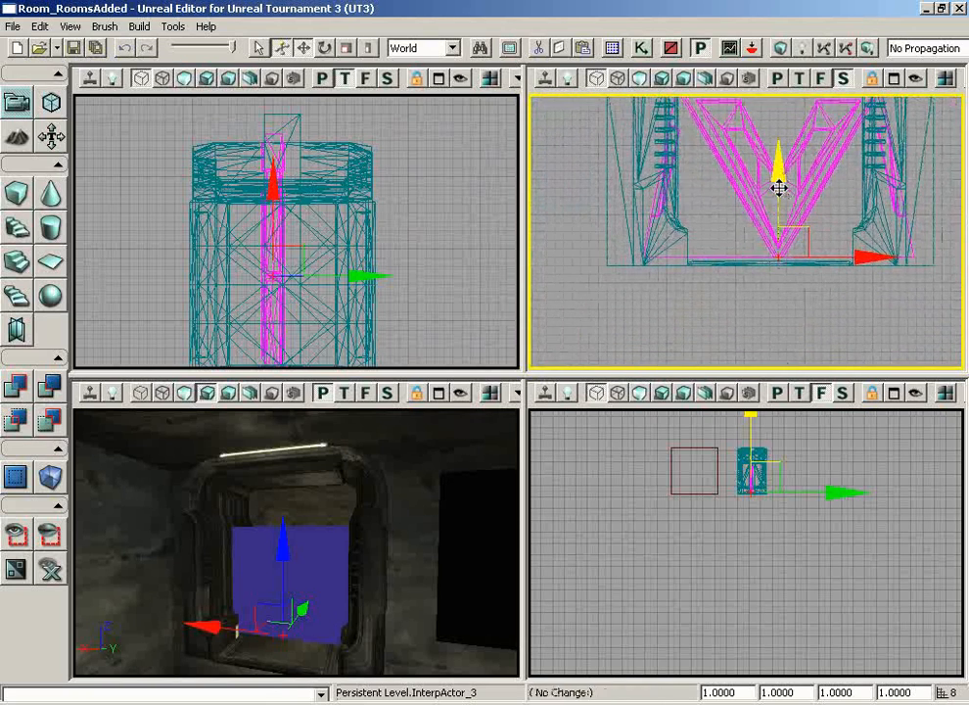
pyautogui.click(778, 188)
# Step: Measure the door's height against the frame's opening and set the door's Z draw scale to 1.5
pyautogui.moveTo(769, 305); pyautogui.dragTo(708, 141)
pyautogui.scroll(-1, 705, 125)
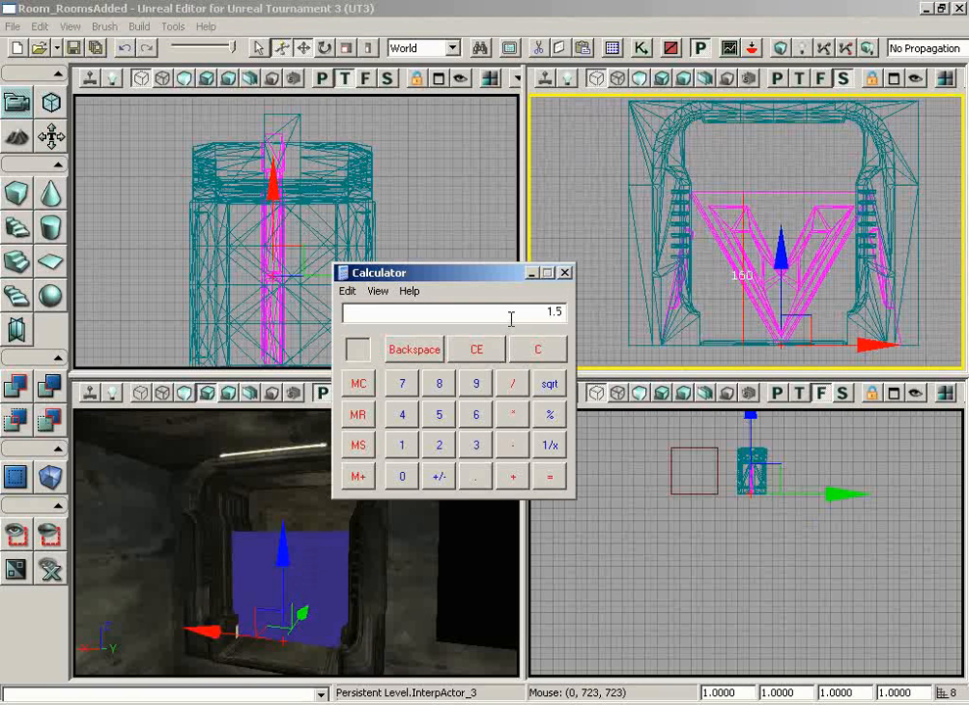
pyautogui.click(614, 8)
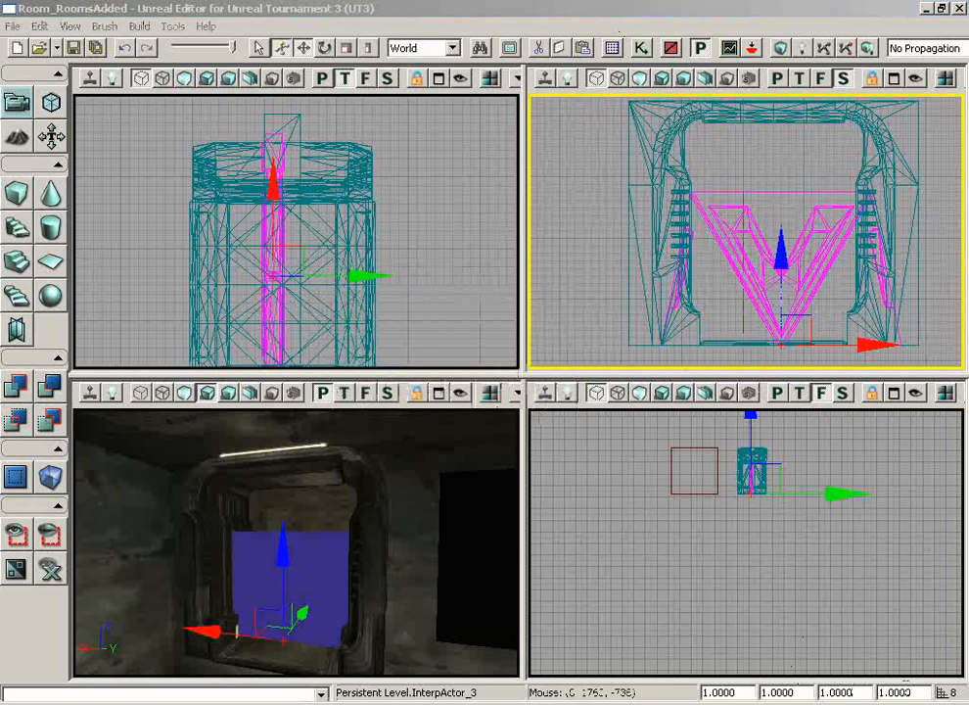
pyautogui.click(907, 688)
pyautogui.write('1.5')
pyautogui.press('Return')
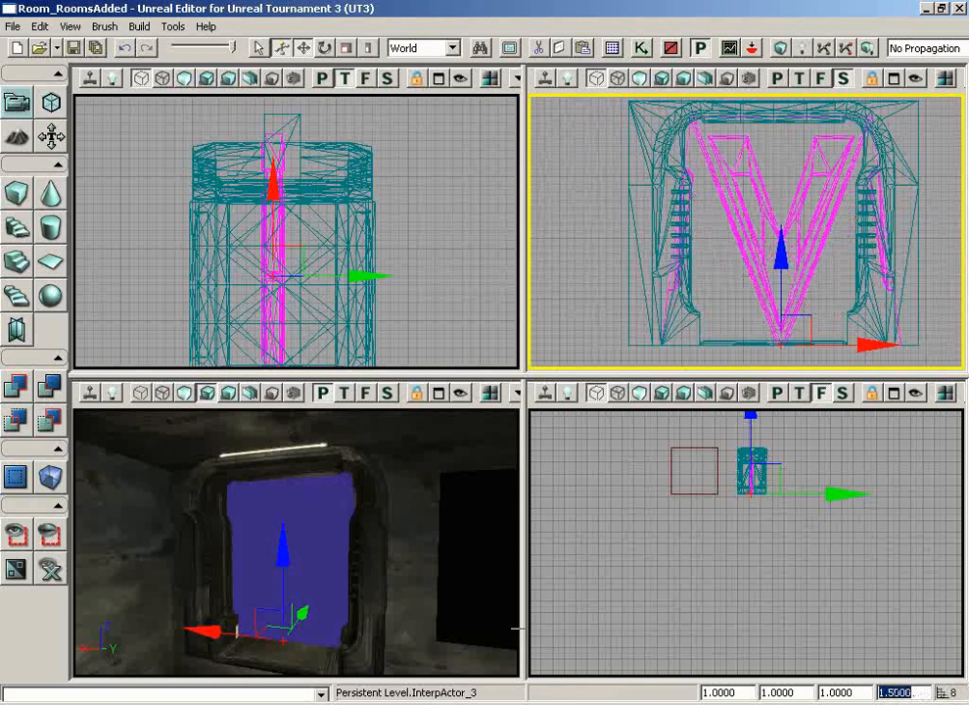
# Step: Switch the perspective view to unlit and shift the door along X until it is centered between the frame's sides
pyautogui.moveTo(514, 629)
pyautogui.mouseDown()
pyautogui.moveTo(426, 585)
pyautogui.moveTo(404, 593)
pyautogui.moveTo(281, 556)
pyautogui.moveTo(303, 526)
pyautogui.moveTo(303, 499)
pyautogui.moveTo(305, 519)
pyautogui.moveTo(405, 609)
pyautogui.moveTo(401, 563)
pyautogui.moveTo(363, 604)
pyautogui.moveTo(368, 534)
pyautogui.moveTo(382, 574)
pyautogui.mouseUp()
pyautogui.click(182, 394)
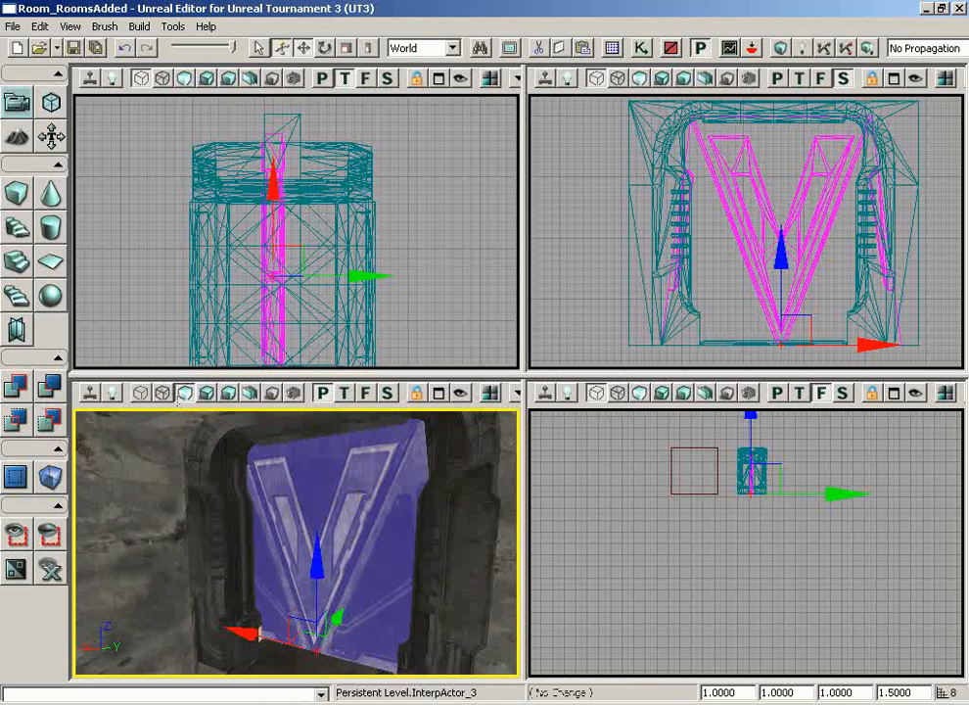
pyautogui.moveTo(358, 495)
pyautogui.mouseDown()
pyautogui.moveTo(338, 490)
pyautogui.moveTo(328, 465)
pyautogui.moveTo(358, 495)
pyautogui.mouseUp()
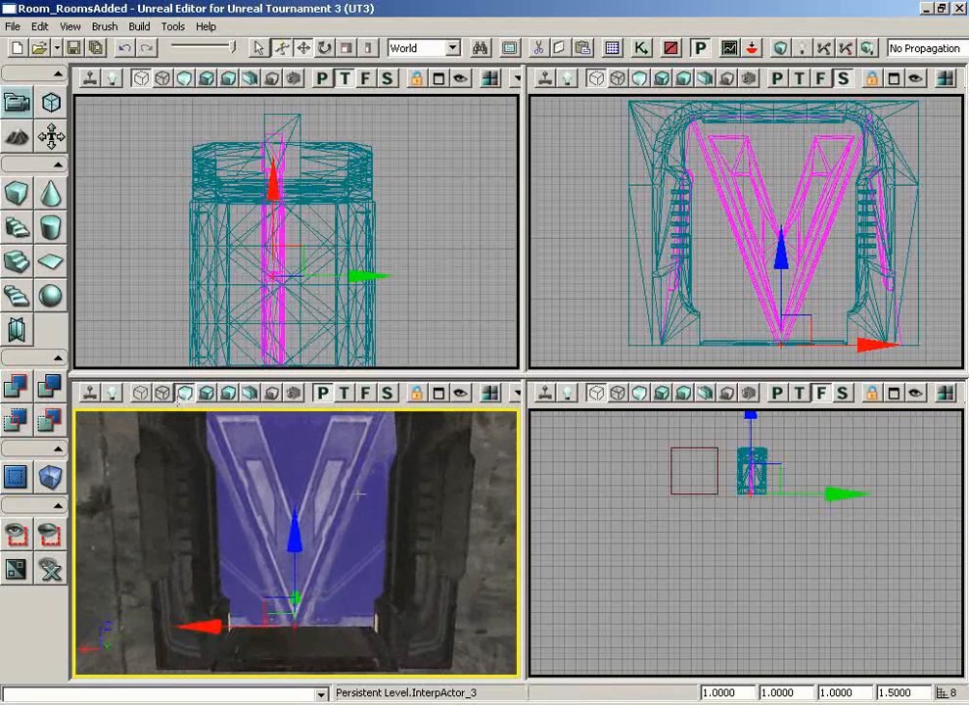
pyautogui.scroll(2, 411, 349)
pyautogui.moveTo(413, 266); pyautogui.dragTo(380, 354)
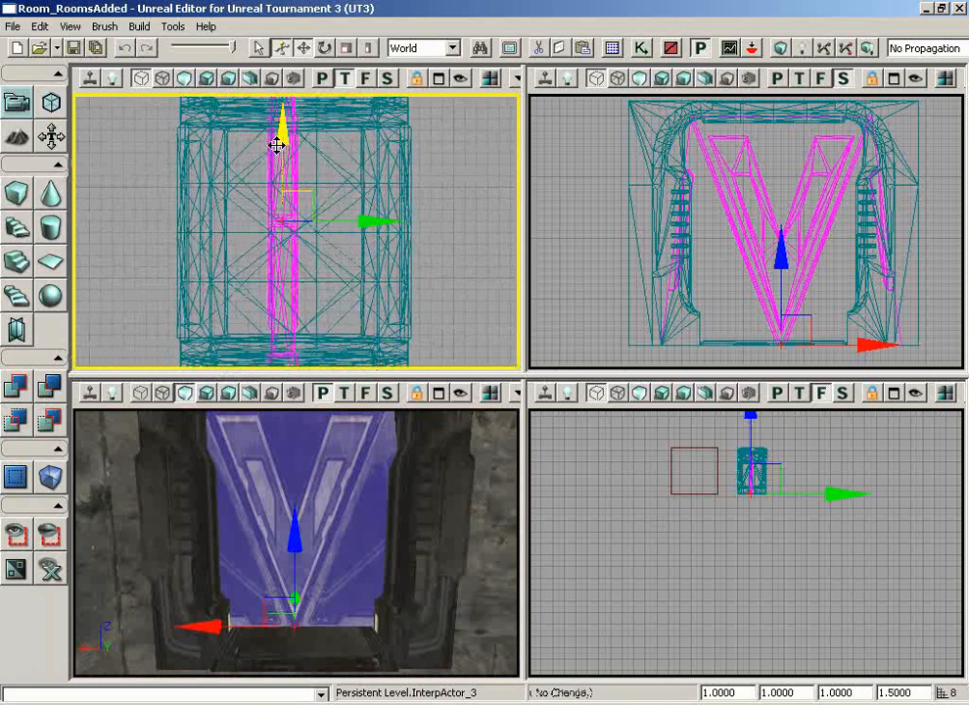
pyautogui.moveTo(277, 145); pyautogui.dragTo(277, 145)
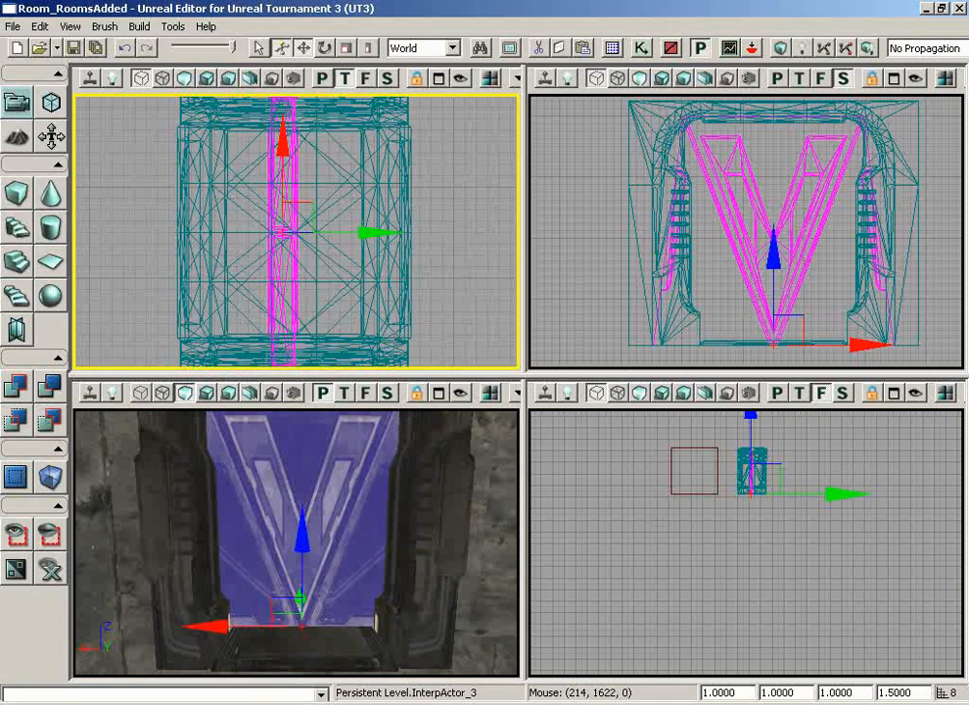
# Step: Examine the door's fit along the frame's base, sides and upper corner in the top, side and perspective views
pyautogui.moveTo(819, 273); pyautogui.dragTo(862, 344)
pyautogui.moveTo(701, 338); pyautogui.dragTo(640, 335)
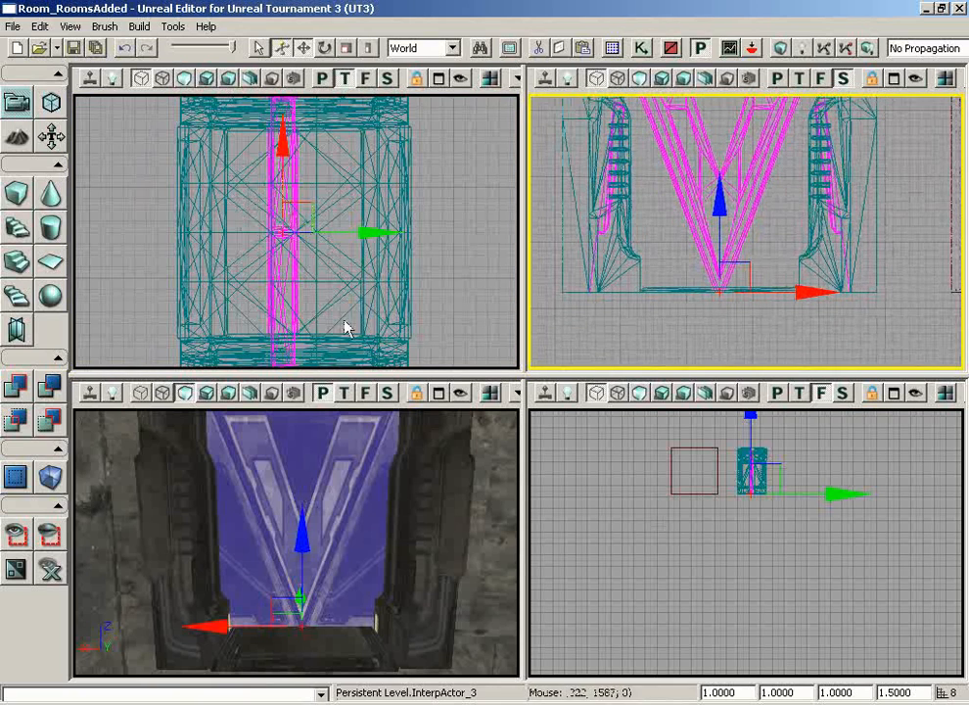
pyautogui.moveTo(338, 460); pyautogui.dragTo(347, 488)
pyautogui.moveTo(349, 331); pyautogui.dragTo(367, 289)
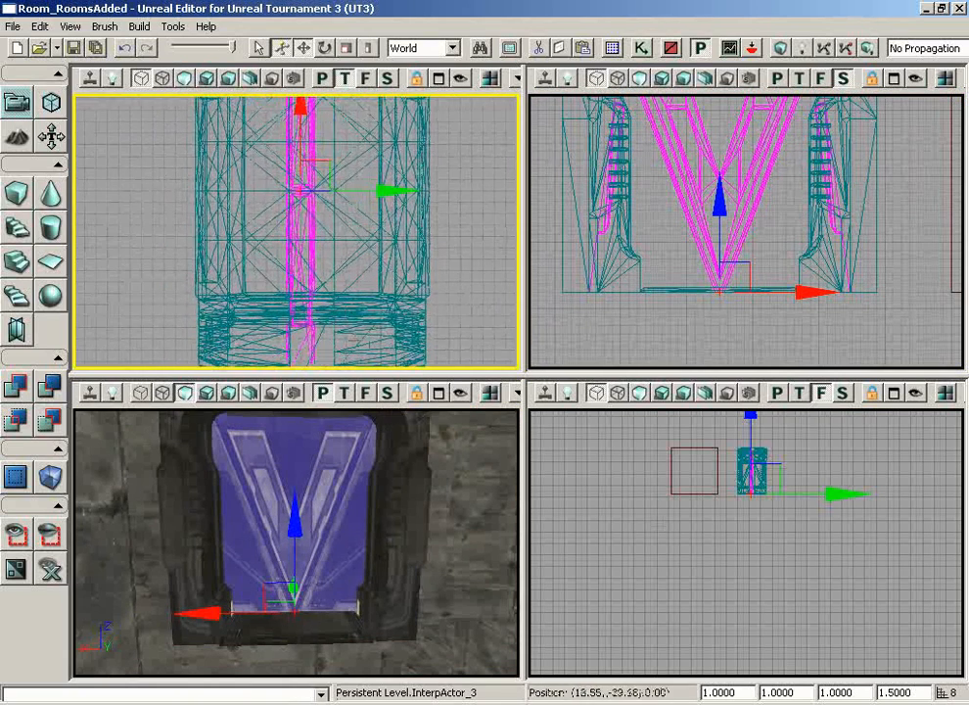
pyautogui.moveTo(460, 288); pyautogui.dragTo(469, 266)
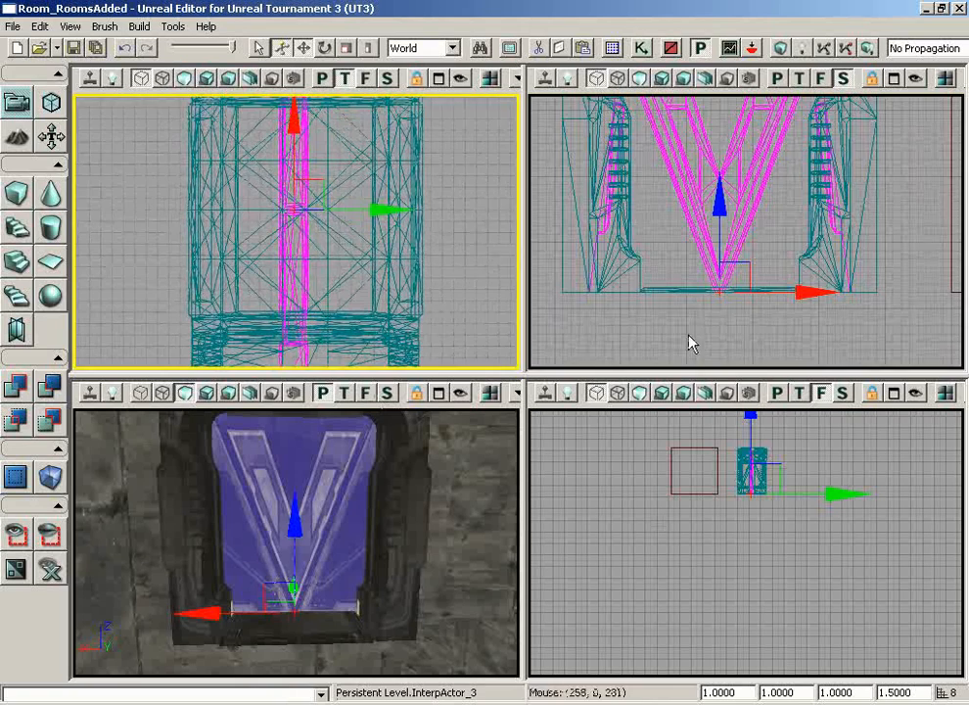
pyautogui.moveTo(690, 340); pyautogui.dragTo(529, 181)
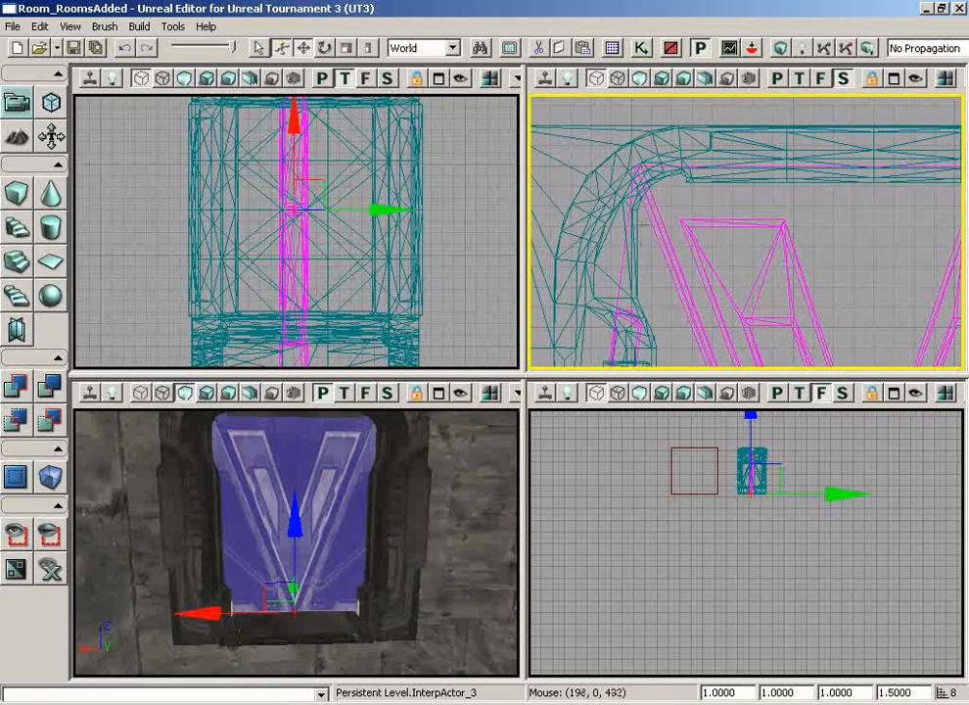
pyautogui.moveTo(418, 461); pyautogui.dragTo(309, 432)
pyautogui.scroll(-6, 431, 244)
pyautogui.moveTo(431, 165); pyautogui.dragTo(423, 169)
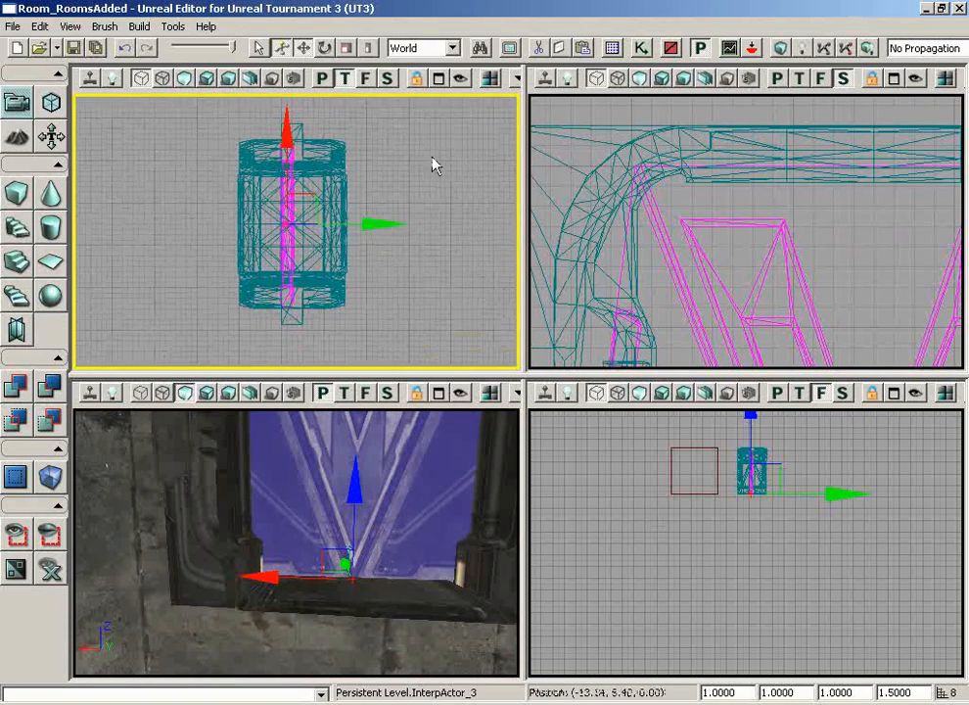
pyautogui.moveTo(408, 504); pyautogui.dragTo(358, 529)
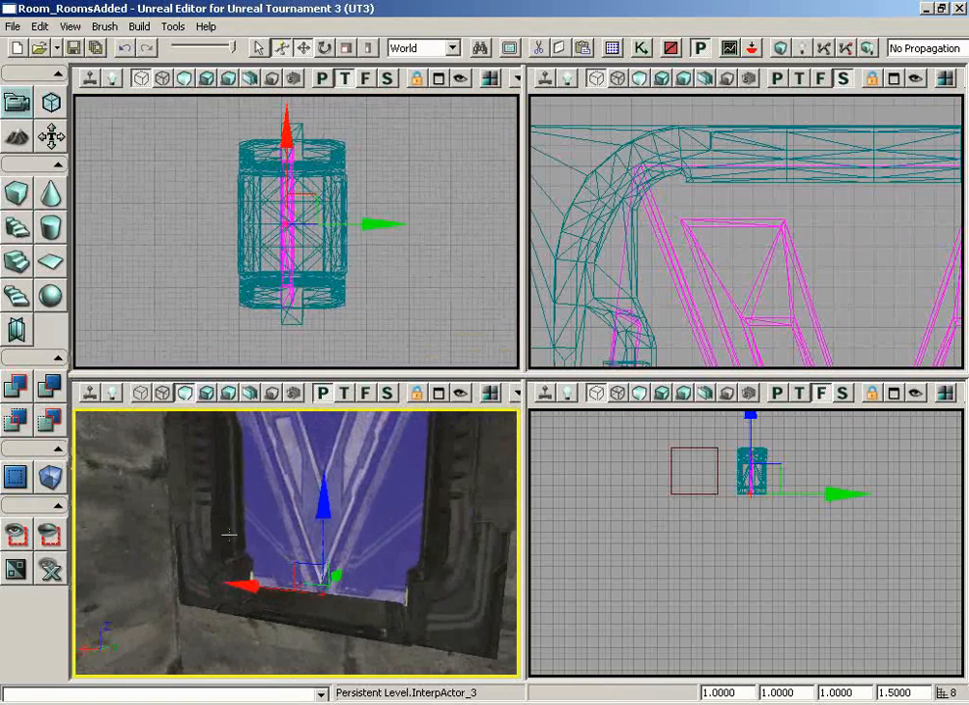
# Step: Unhide all actors and locate the second door frame below the fitted door
pyautogui.click(55, 579)
pyautogui.moveTo(323, 489); pyautogui.dragTo(331, 534)
pyautogui.moveTo(331, 534); pyautogui.dragTo(338, 489, button='right')
pyautogui.moveTo(338, 489); pyautogui.dragTo(357, 496)
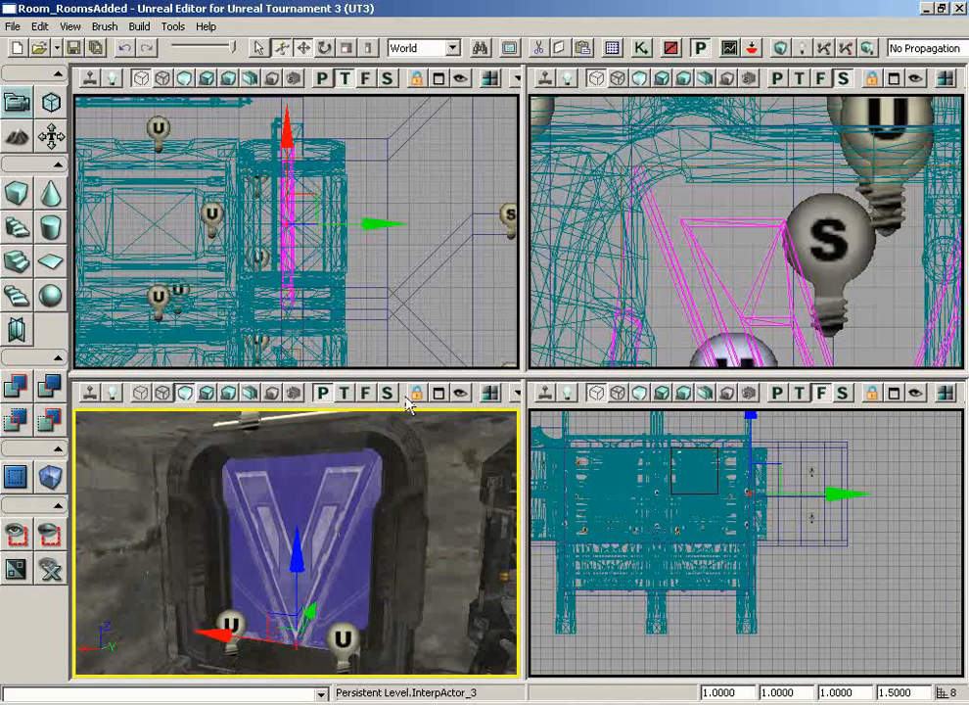
pyautogui.moveTo(340, 524); pyautogui.dragTo(423, 500, button='right')
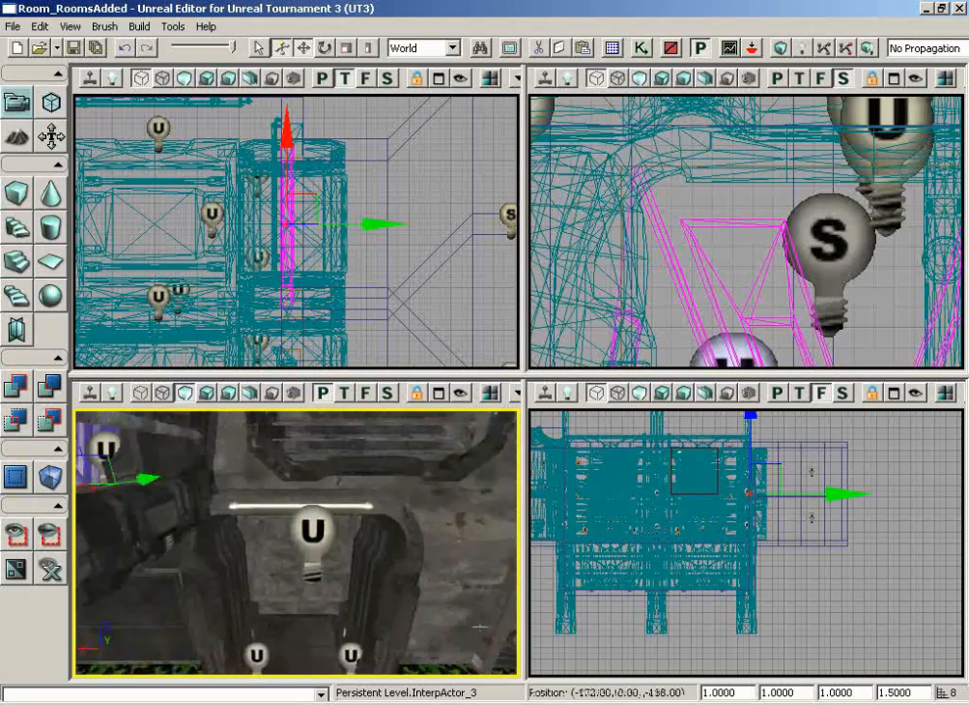
pyautogui.moveTo(423, 499); pyautogui.dragTo(427, 605)
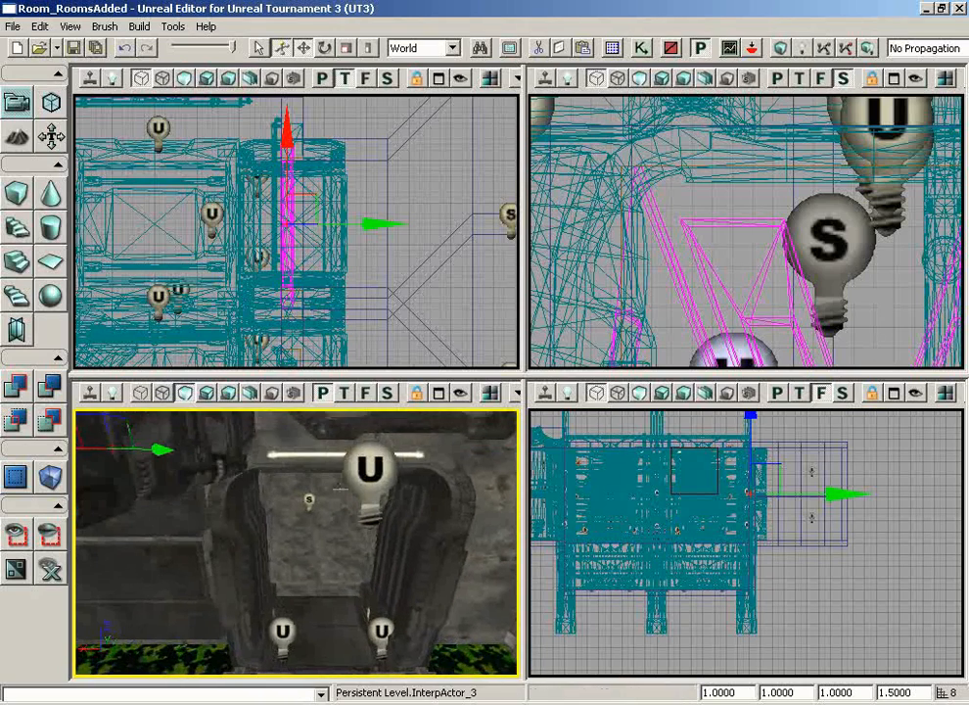
pyautogui.moveTo(396, 244); pyautogui.dragTo(335, 364)
pyautogui.scroll(-2, 334, 360)
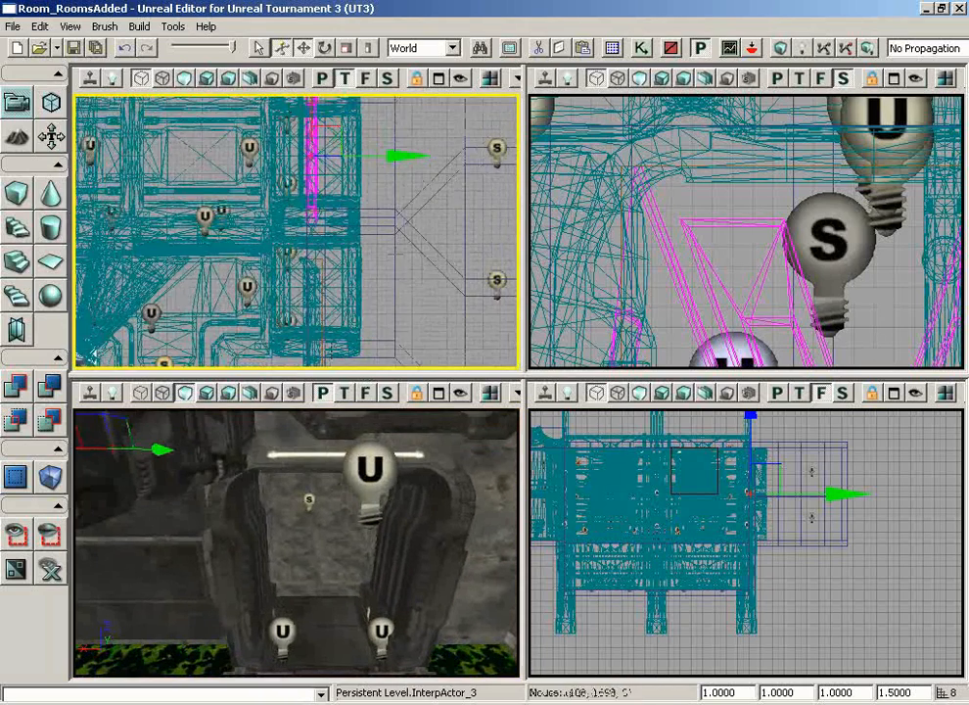
pyautogui.moveTo(427, 441); pyautogui.dragTo(283, 431, button='right')
pyautogui.moveTo(284, 430); pyautogui.dragTo(269, 407)
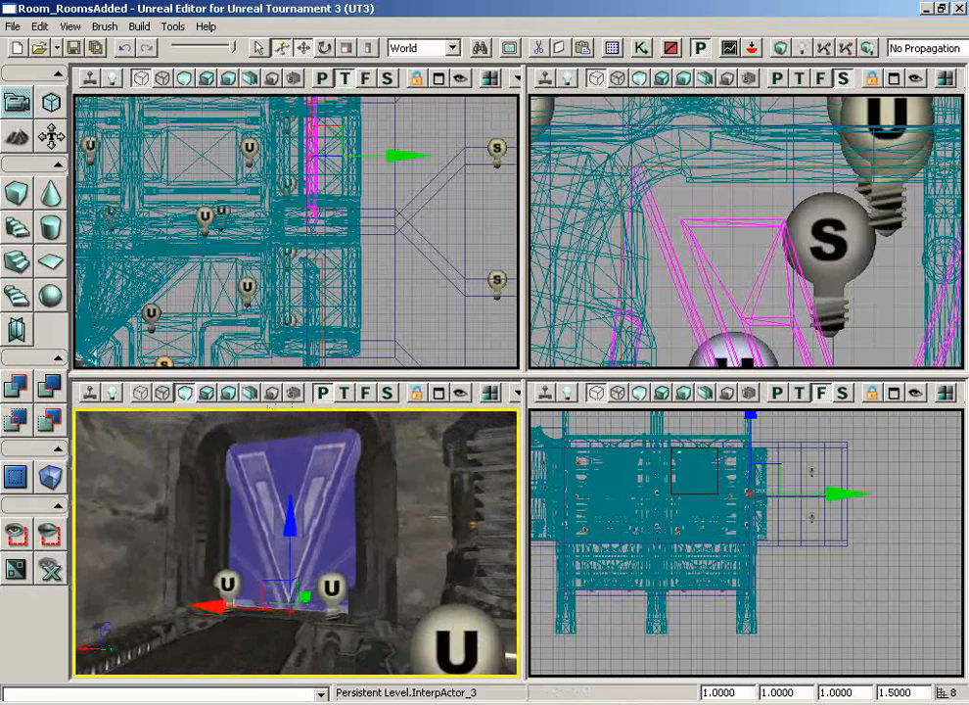
# Step: Add the upper and lower door frames to the door selection and hide all other actors
pyautogui.keyDown('ctrl'); pyautogui.click(391, 491); pyautogui.keyUp('ctrl')
pyautogui.moveTo(391, 490); pyautogui.dragTo(441, 509, button='right')
pyautogui.moveTo(372, 519); pyautogui.dragTo(393, 545)
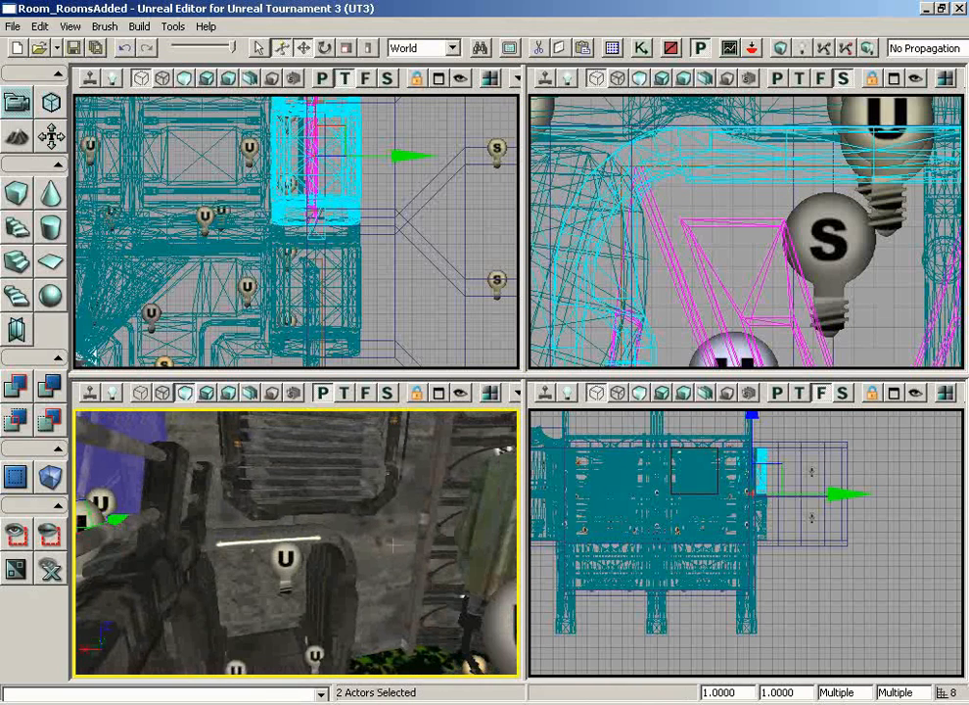
pyautogui.keyDown('ctrl'); pyautogui.click(345, 540); pyautogui.keyUp('ctrl')
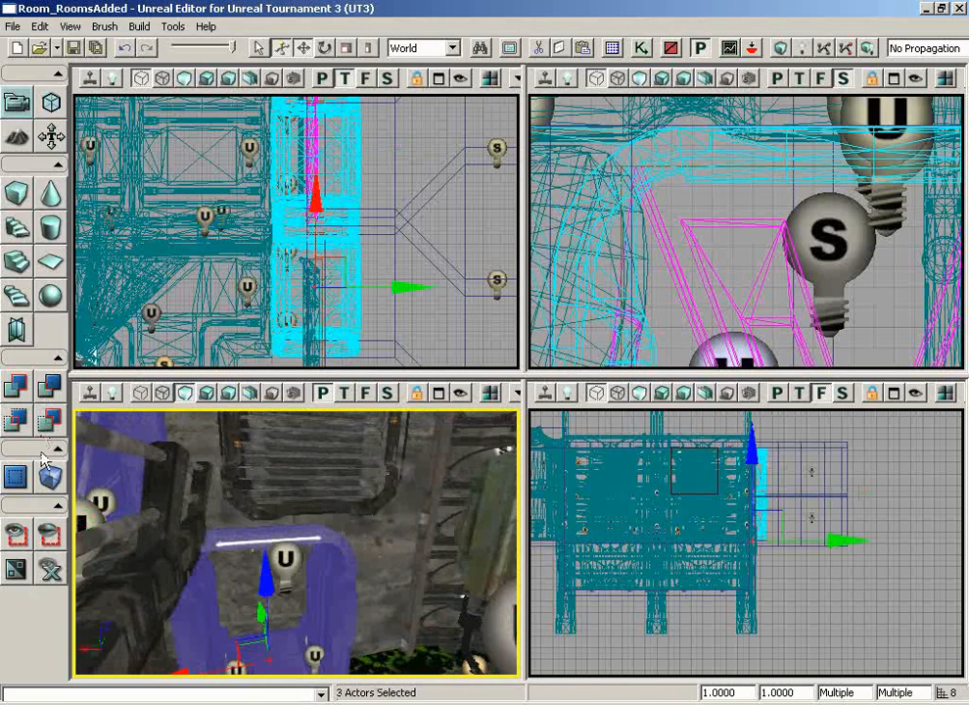
pyautogui.click(17, 533)
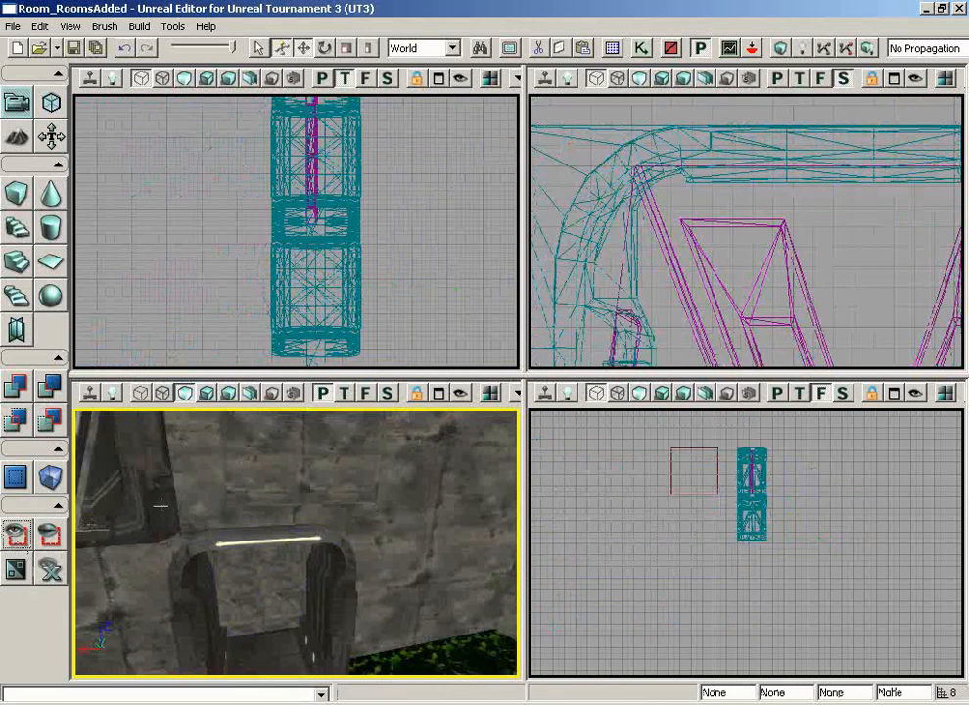
# Step: Duplicate the door and place the copy inside the lower door frame
pyautogui.click(428, 265)
pyautogui.click(739, 257)
pyautogui.moveTo(739, 258); pyautogui.dragTo(545, 250)
pyautogui.scroll(-8, 773, 235)
pyautogui.scroll(-4, 617, 310)
pyautogui.moveTo(900, 236); pyautogui.dragTo(633, 342)
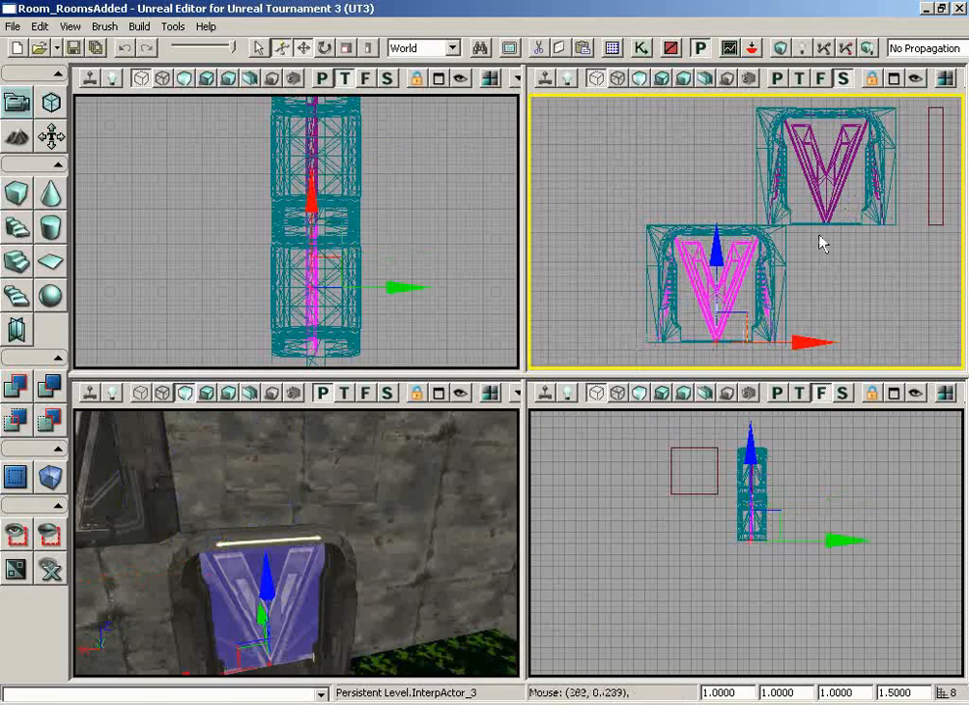
# Step: Check the copied door's fit in the lower frame and unhide all actors
pyautogui.scroll(4, 822, 362)
pyautogui.moveTo(822, 242); pyautogui.dragTo(528, 142)
pyautogui.scroll(-3, 529, 147)
pyautogui.moveTo(332, 504); pyautogui.dragTo(211, 422)
pyautogui.moveTo(211, 422); pyautogui.dragTo(207, 409, button='right')
pyautogui.click(49, 569)
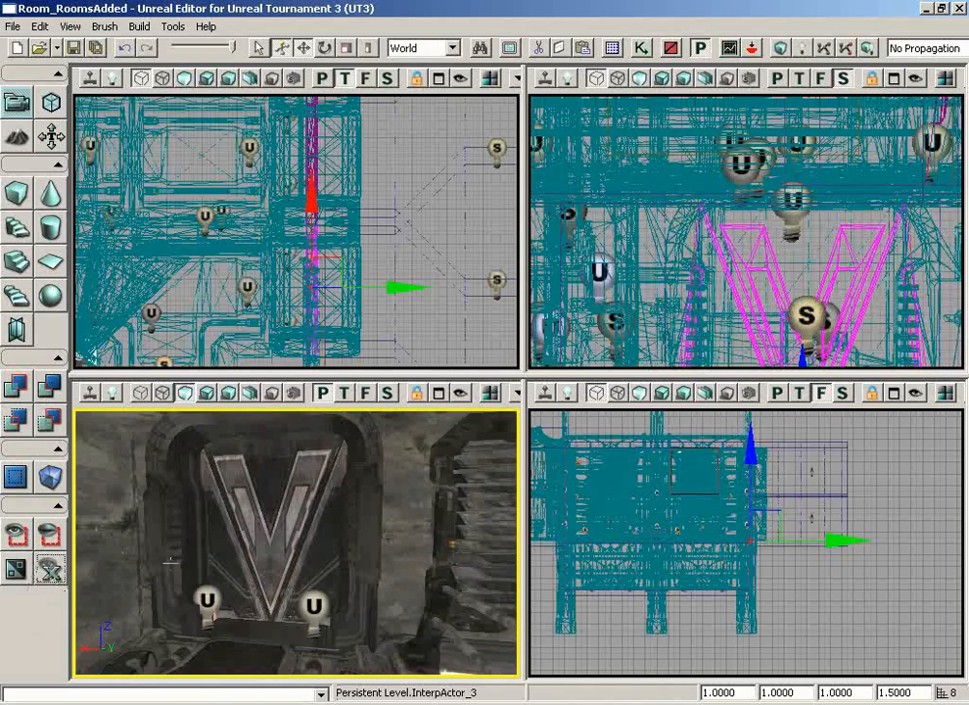
# Step: Select the upper door and switch the perspective view to lit
pyautogui.moveTo(367, 509)
pyautogui.mouseDown()
pyautogui.moveTo(365, 568)
pyautogui.moveTo(377, 509)
pyautogui.mouseUp()
pyautogui.moveTo(377, 509); pyautogui.dragTo(406, 535, button='right')
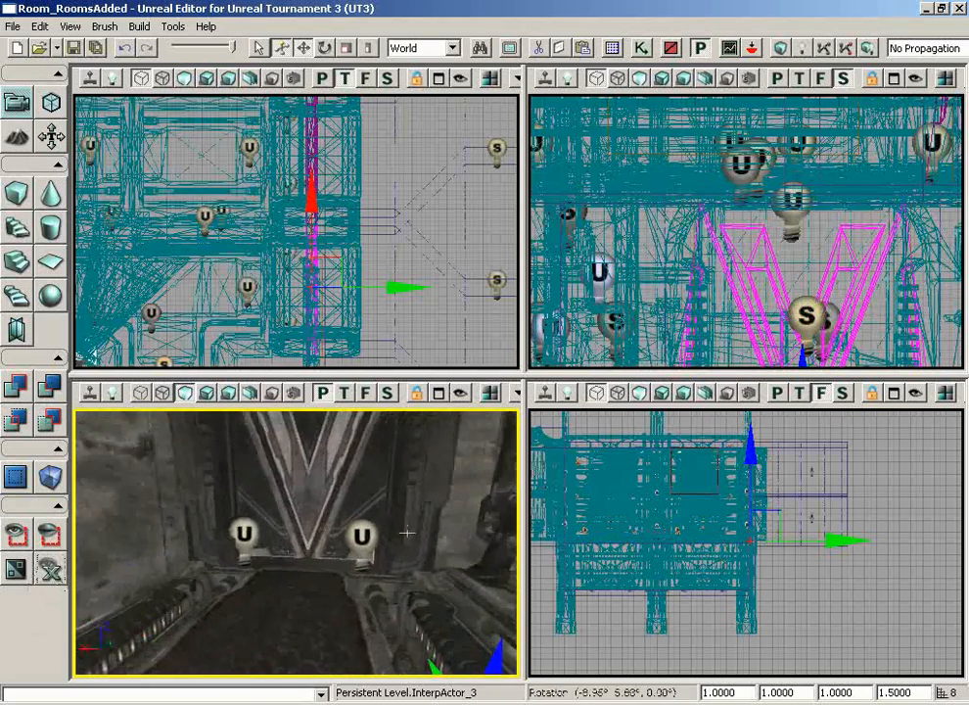
pyautogui.moveTo(407, 534); pyautogui.dragTo(333, 476)
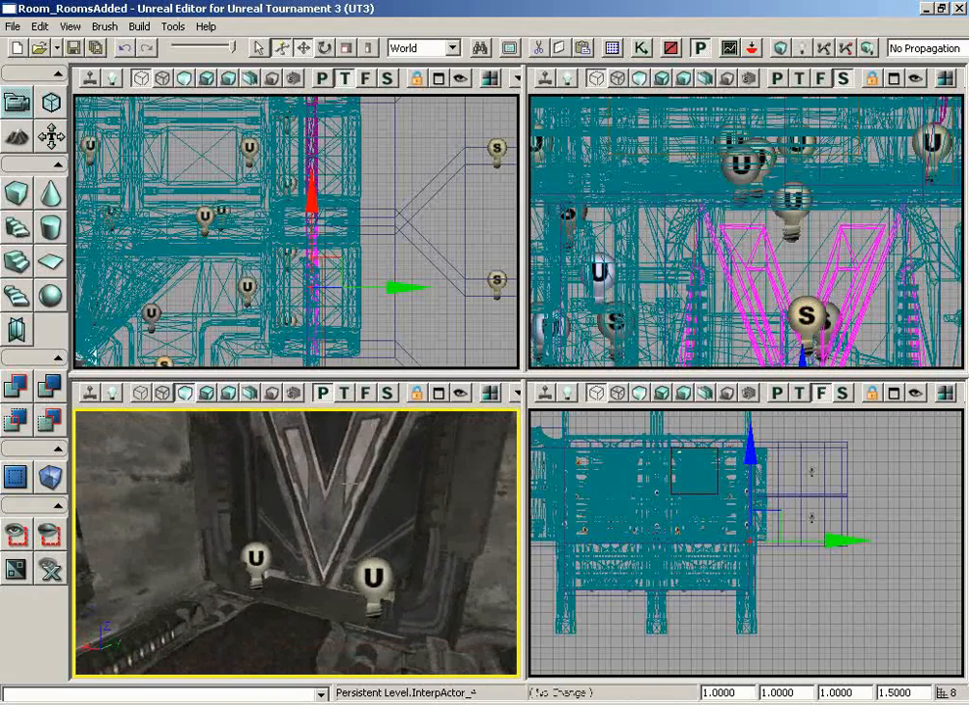
pyautogui.click(350, 483)
pyautogui.click(210, 394)
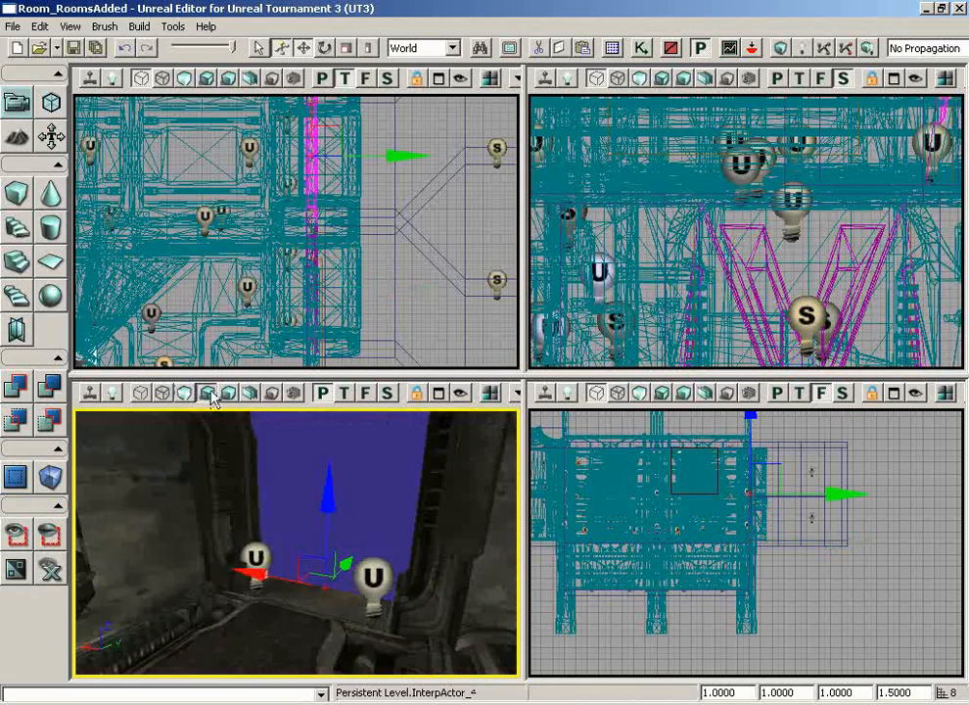
# Step: Select the two point lights at the upper door's base and enable their Dynamic lighting channel
pyautogui.click(153, 533)
pyautogui.click(258, 558)
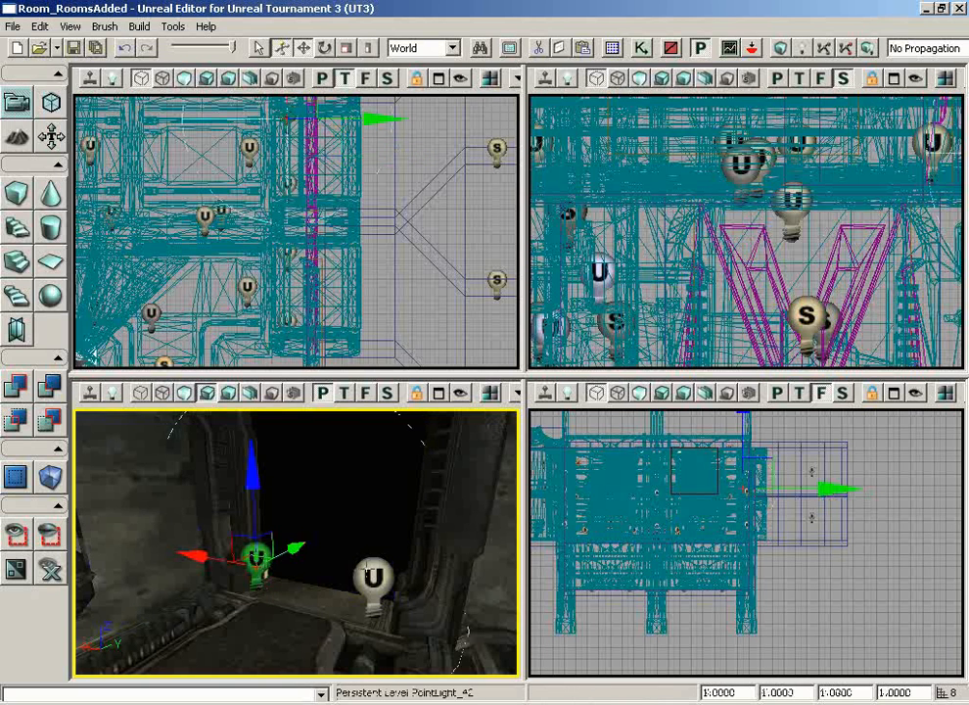
pyautogui.keyDown('ctrl'); pyautogui.click(372, 573); pyautogui.keyUp('ctrl')
pyautogui.press('F4')
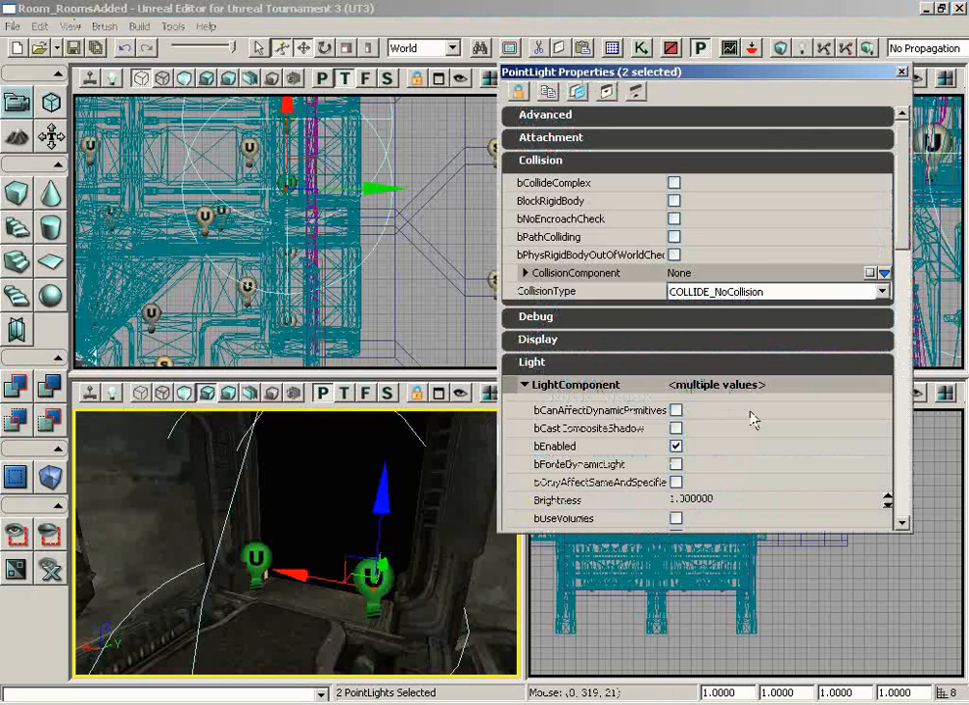
pyautogui.moveTo(903, 169); pyautogui.dragTo(900, 287)
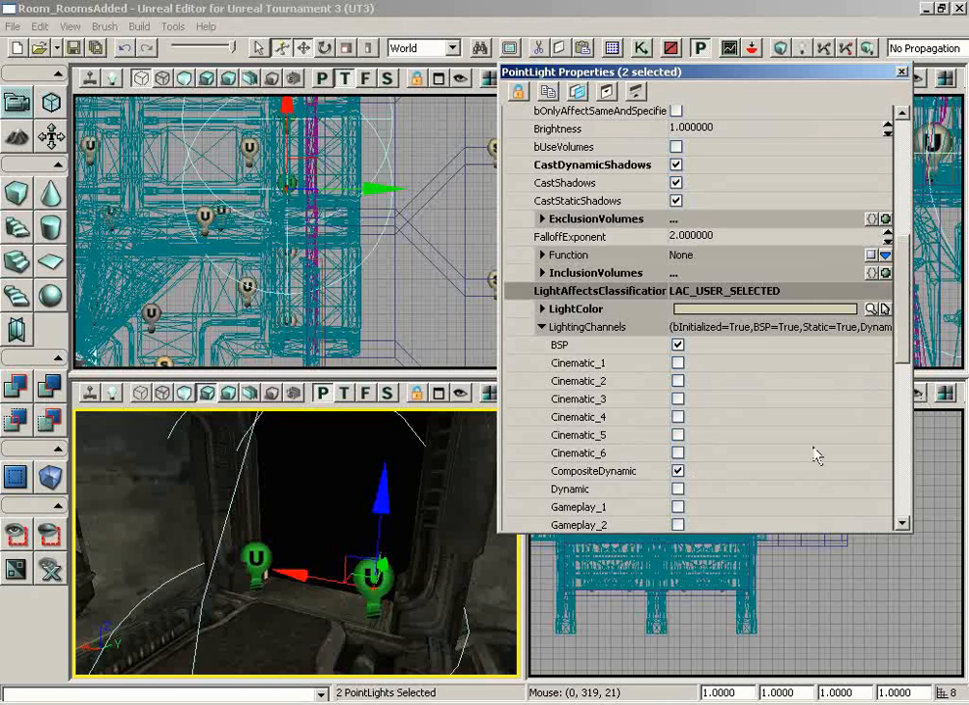
pyautogui.click(677, 488)
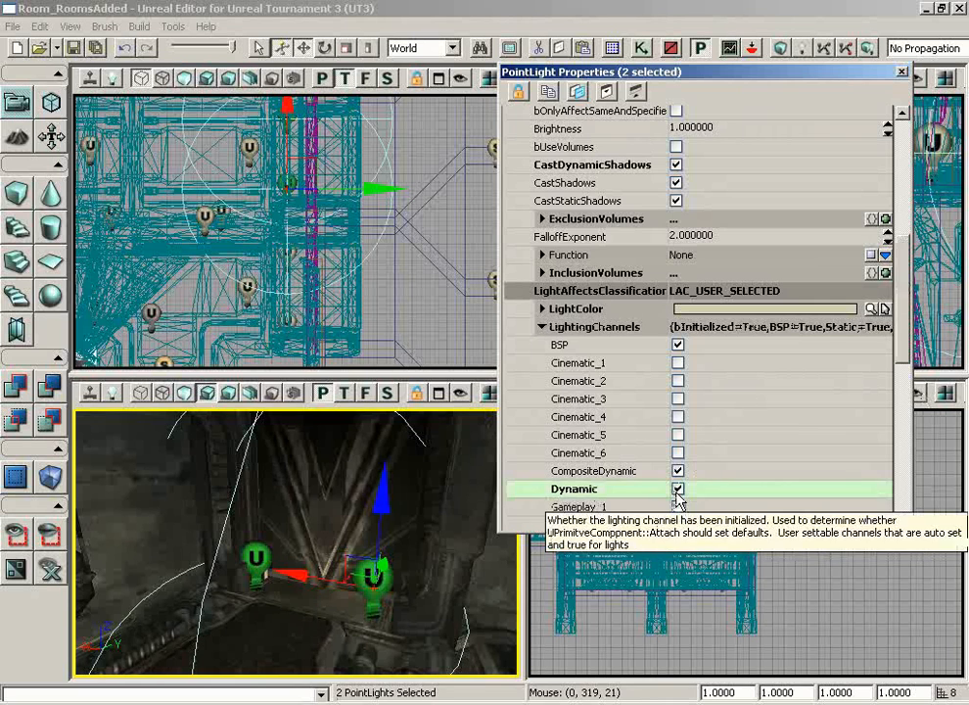
pyautogui.click(904, 72)
# Step: Duplicate the two upper door lights along Y onto the other side of the door
pyautogui.moveTo(460, 530); pyautogui.dragTo(261, 568)
pyautogui.moveTo(382, 580); pyautogui.dragTo(478, 676)
pyautogui.moveTo(478, 676); pyautogui.dragTo(519, 628, button='right')
pyautogui.moveTo(519, 628); pyautogui.dragTo(415, 676)
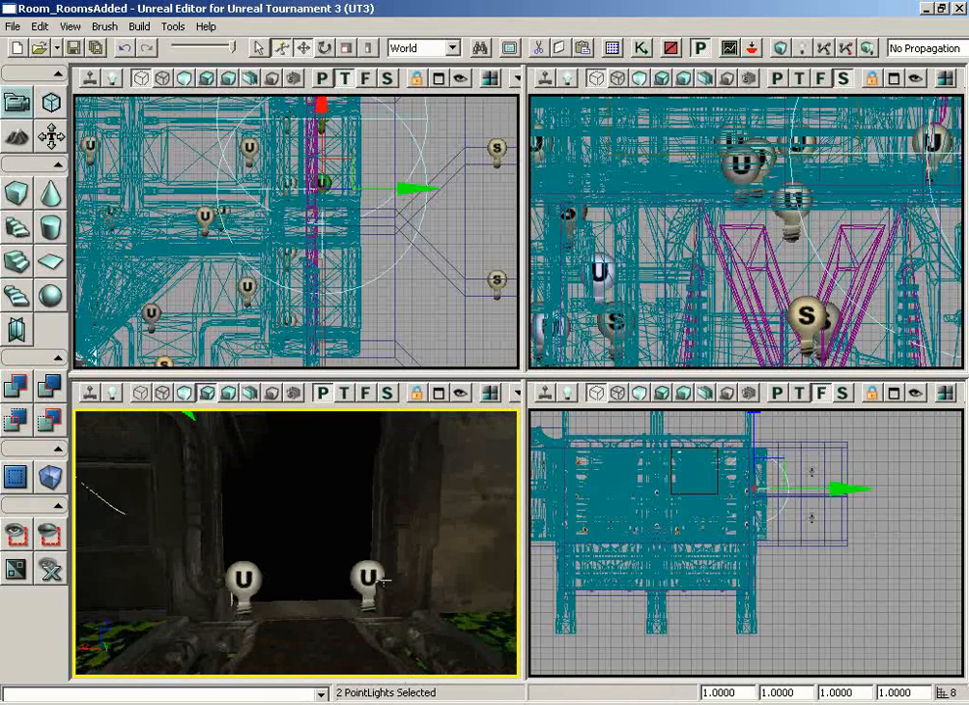
# Step: Select the two point lights at the lower doorway and enable their Dynamic lighting channel
pyautogui.click(374, 578)
pyautogui.keyDown('ctrl'); pyautogui.click(248, 578); pyautogui.keyUp('ctrl')
pyautogui.press('F4')
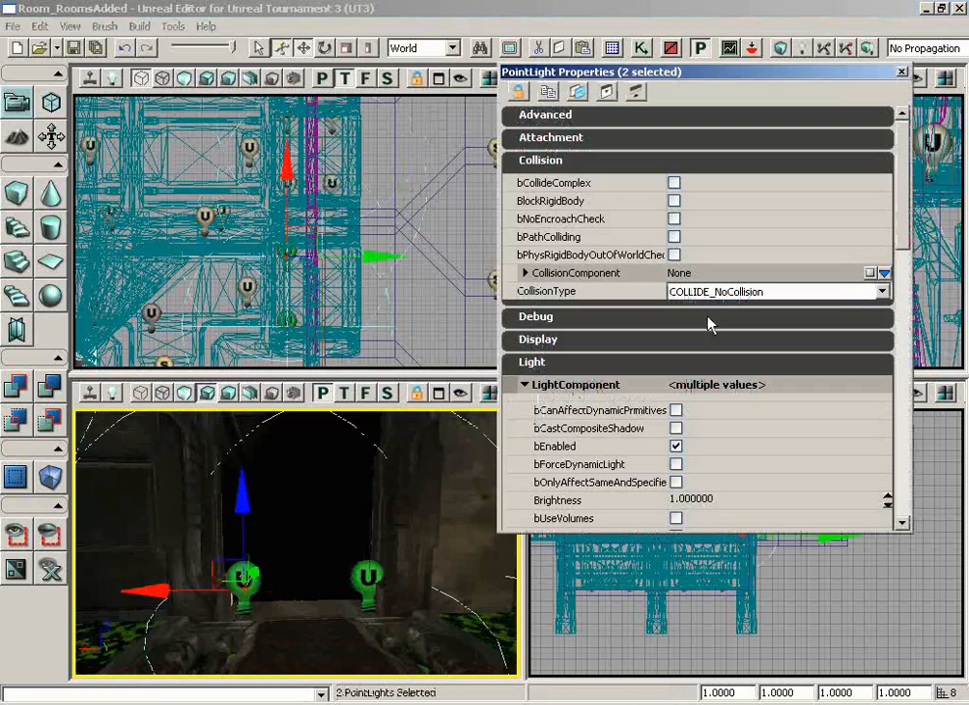
pyautogui.moveTo(899, 232); pyautogui.dragTo(878, 355)
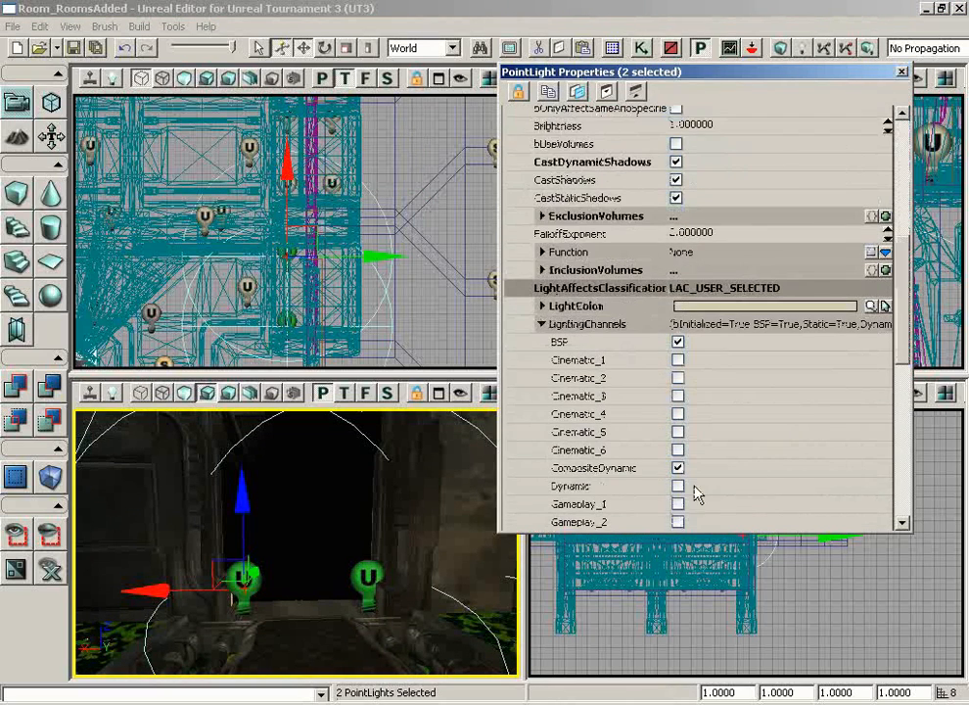
pyautogui.click(678, 486)
pyautogui.click(902, 72)
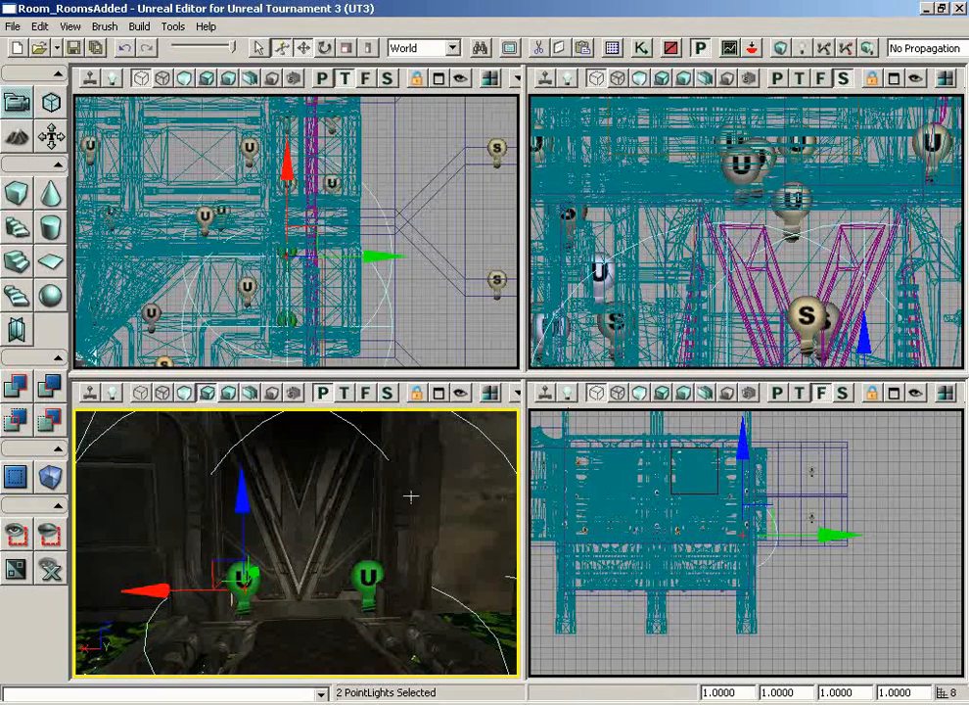
# Step: Duplicate the two lower doorway lights along Y onto the door's other side and check the lighting
pyautogui.moveTo(411, 497); pyautogui.dragTo(134, 502)
pyautogui.moveTo(134, 502)
pyautogui.mouseDown(button='right')
pyautogui.moveTo(338, 515)
pyautogui.moveTo(138, 489)
pyautogui.mouseUp(button='right')
pyautogui.moveTo(138, 489); pyautogui.dragTo(246, 490)
pyautogui.moveTo(286, 555); pyautogui.dragTo(313, 547)
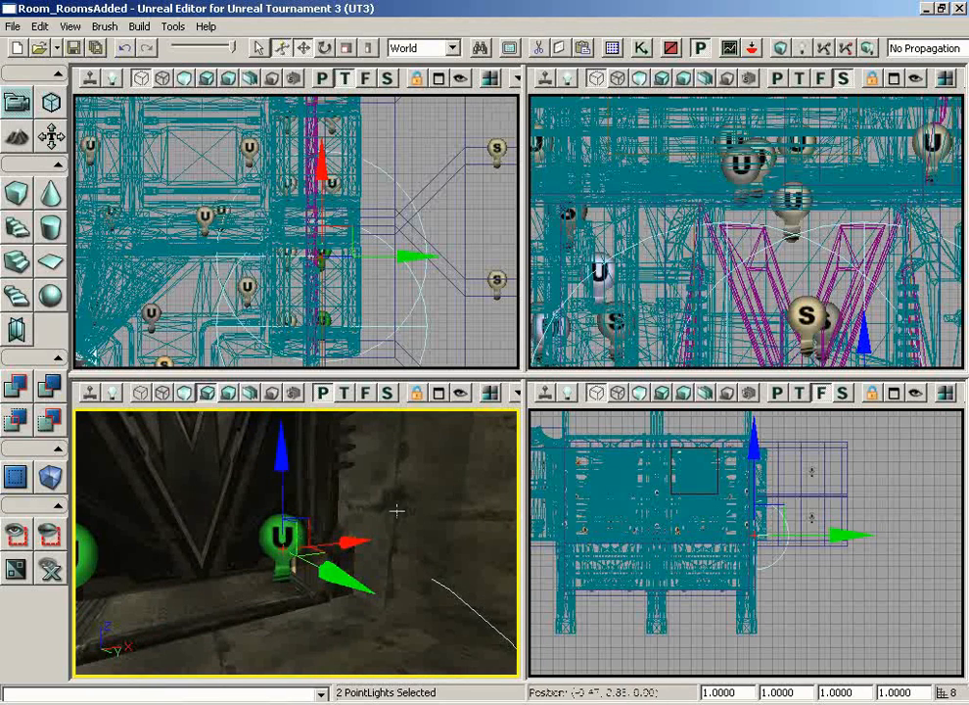
pyautogui.moveTo(397, 511); pyautogui.dragTo(387, 578)
pyautogui.moveTo(387, 578); pyautogui.dragTo(93, 448, button='right')
pyautogui.moveTo(93, 448); pyautogui.dragTo(268, 418)
pyautogui.moveTo(268, 418); pyautogui.dragTo(340, 403, button='right')
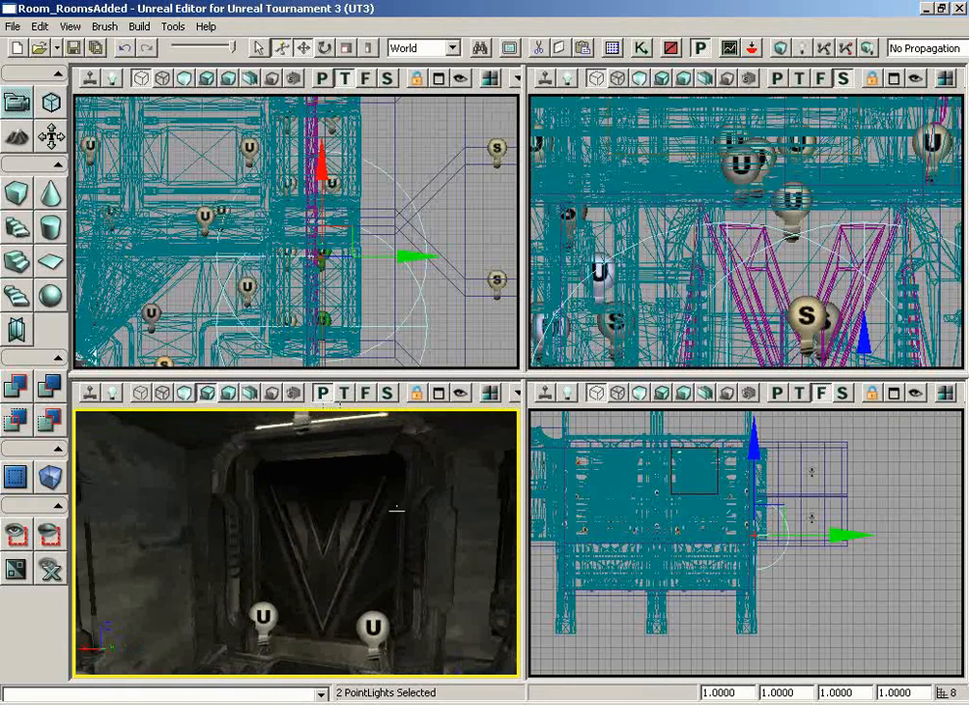
# Step: Select the upper door and open the Kismet editor
pyautogui.click(347, 542)
pyautogui.moveTo(419, 516); pyautogui.dragTo(401, 529)
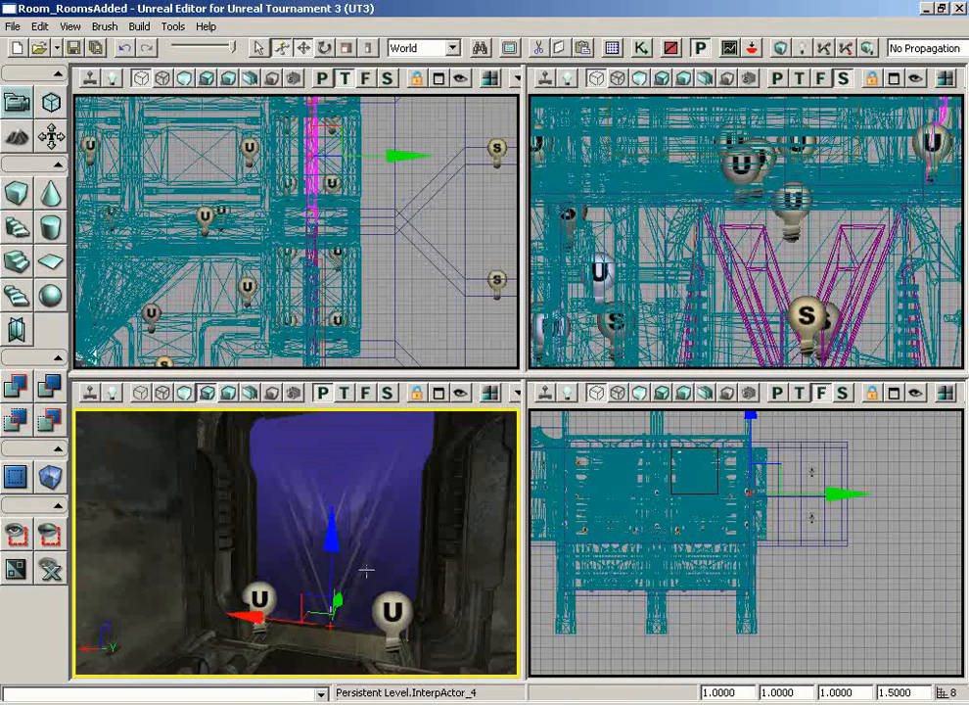
pyautogui.click(641, 48)
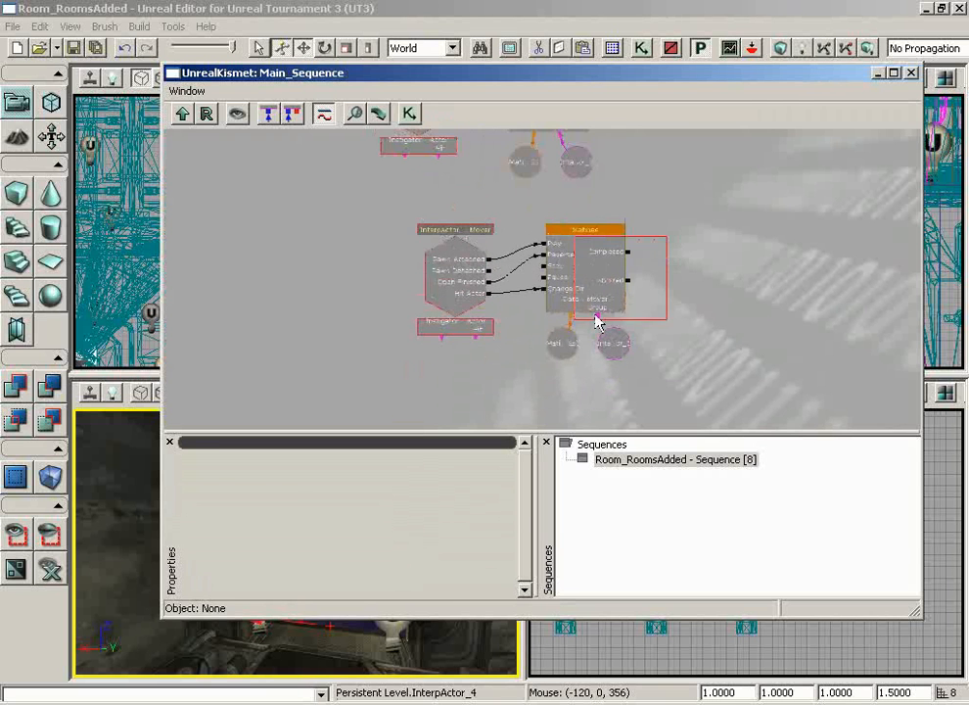
# Step: Select the InterpActor_1 Mover event with its Matinee and variable nodes and shift them toward the group above
pyautogui.keyDown('ctrl'); pyautogui.keyDown('alt'); pyautogui.moveTo(598, 323); pyautogui.dragTo(345, 362); pyautogui.keyUp('alt'); pyautogui.keyUp('ctrl')
pyautogui.click(571, 291)
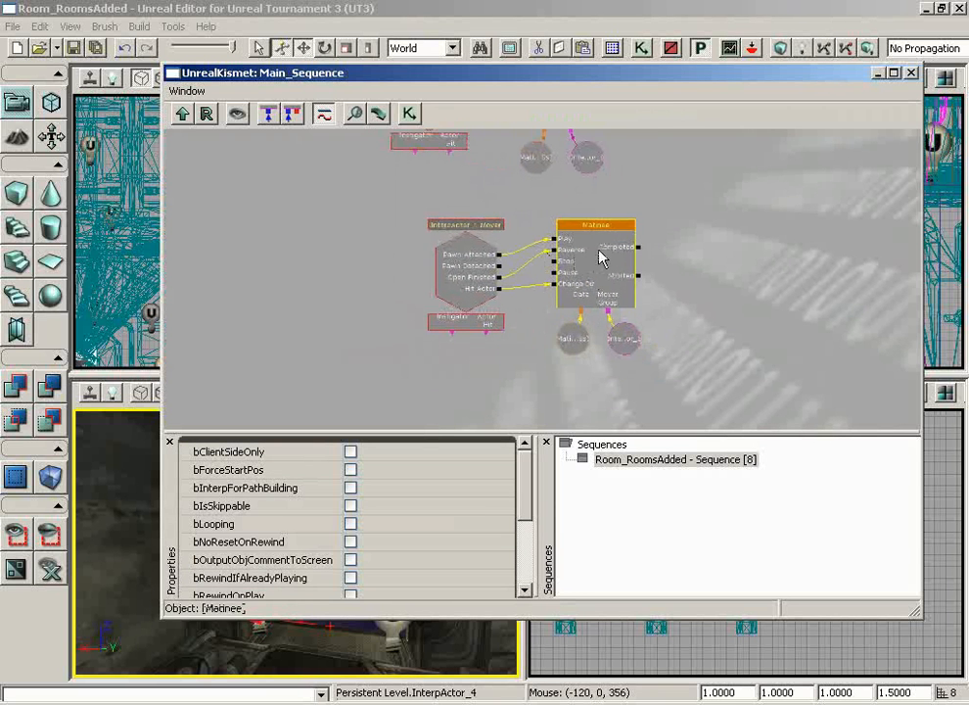
pyautogui.keyDown('ctrl'); pyautogui.keyDown('alt'); pyautogui.moveTo(346, 363); pyautogui.dragTo(346, 362); pyautogui.keyUp('alt'); pyautogui.keyUp('ctrl')
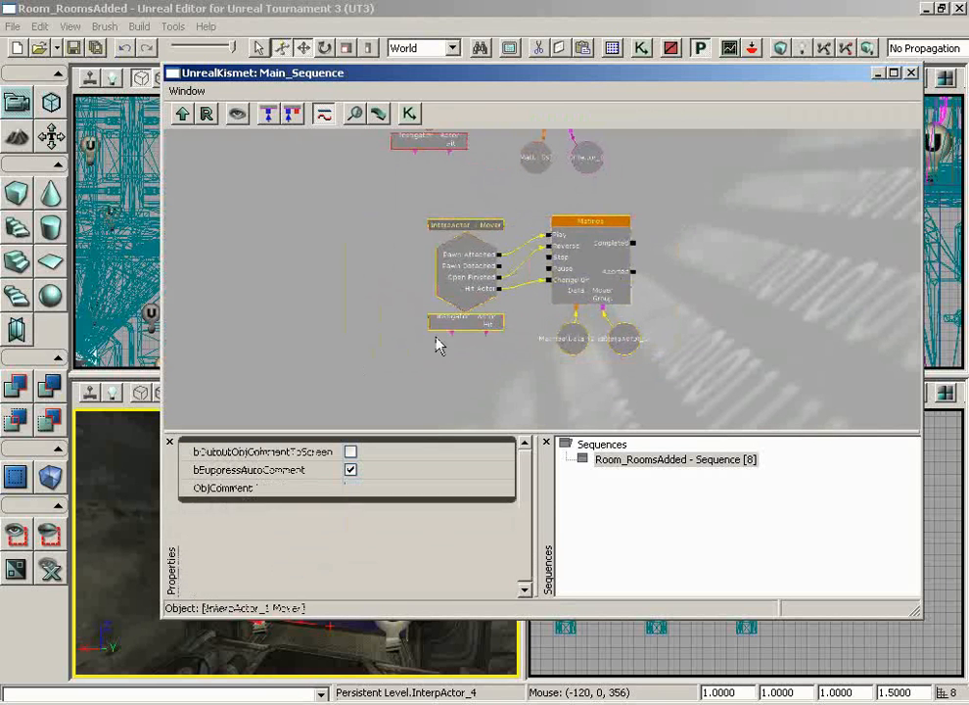
pyautogui.keyDown('ctrl'); pyautogui.moveTo(476, 273); pyautogui.dragTo(440, 240); pyautogui.keyUp('ctrl')
# Step: Create a new Mover event for the selected InterpActor_4 in the empty space below the existing sequences
pyautogui.moveTo(616, 297); pyautogui.dragTo(694, 224)
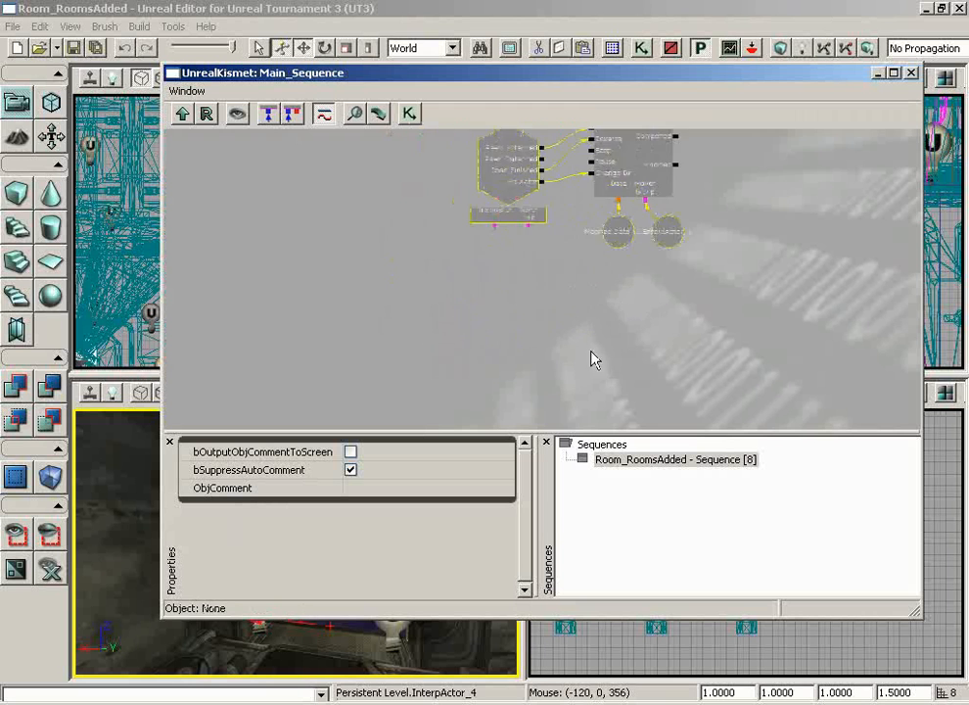
pyautogui.scroll(1, 594, 352)
pyautogui.moveTo(609, 367); pyautogui.dragTo(592, 297)
pyautogui.rightClick(458, 204)
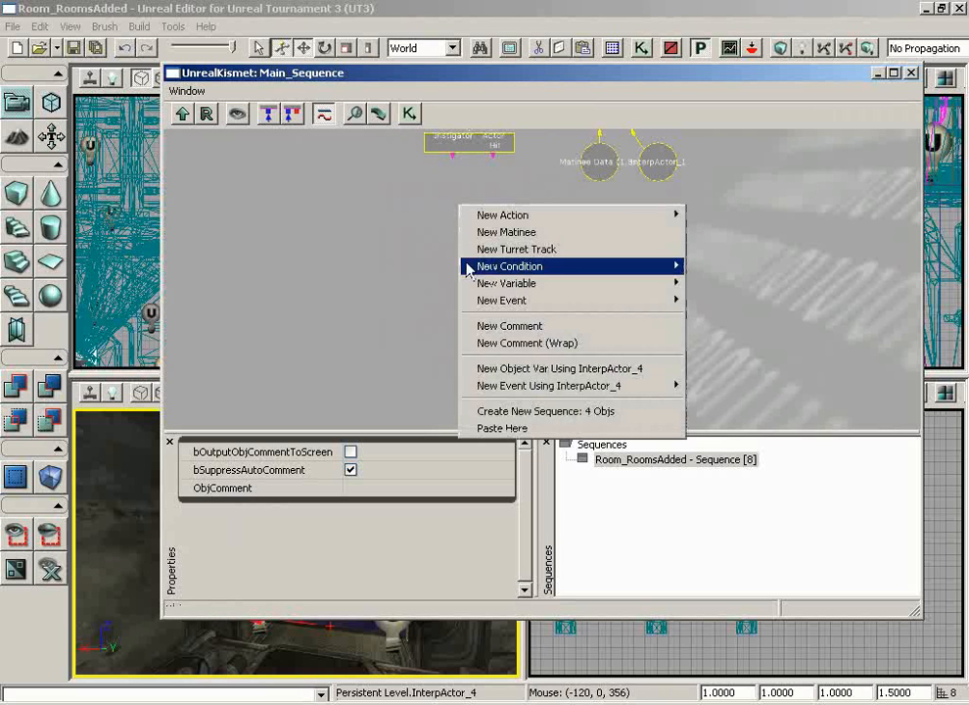
pyautogui.moveTo(563, 388)
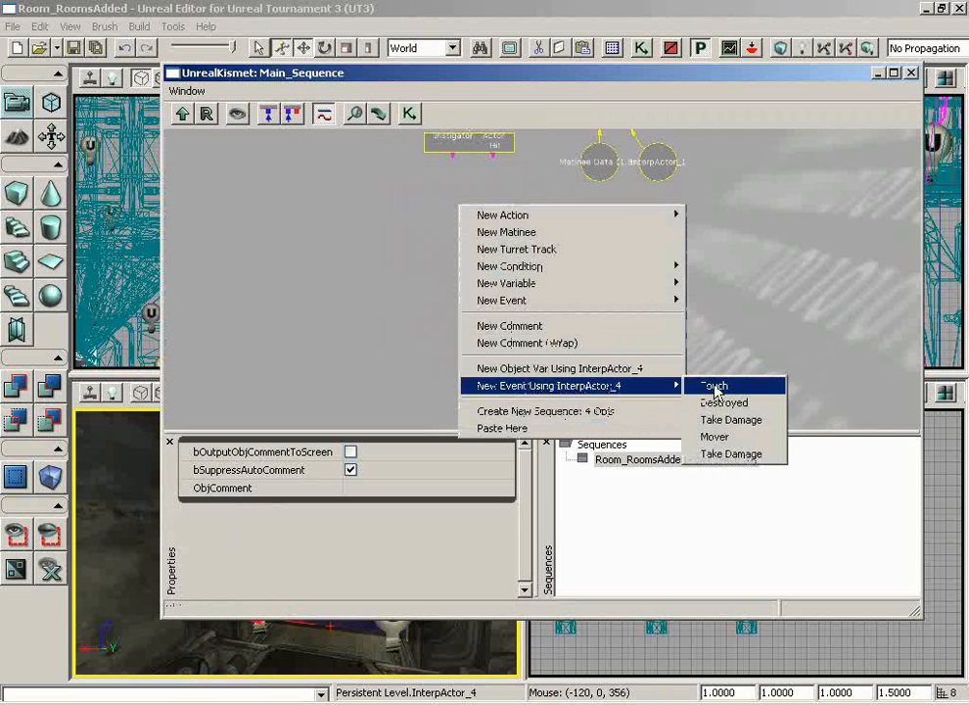
pyautogui.click(742, 441)
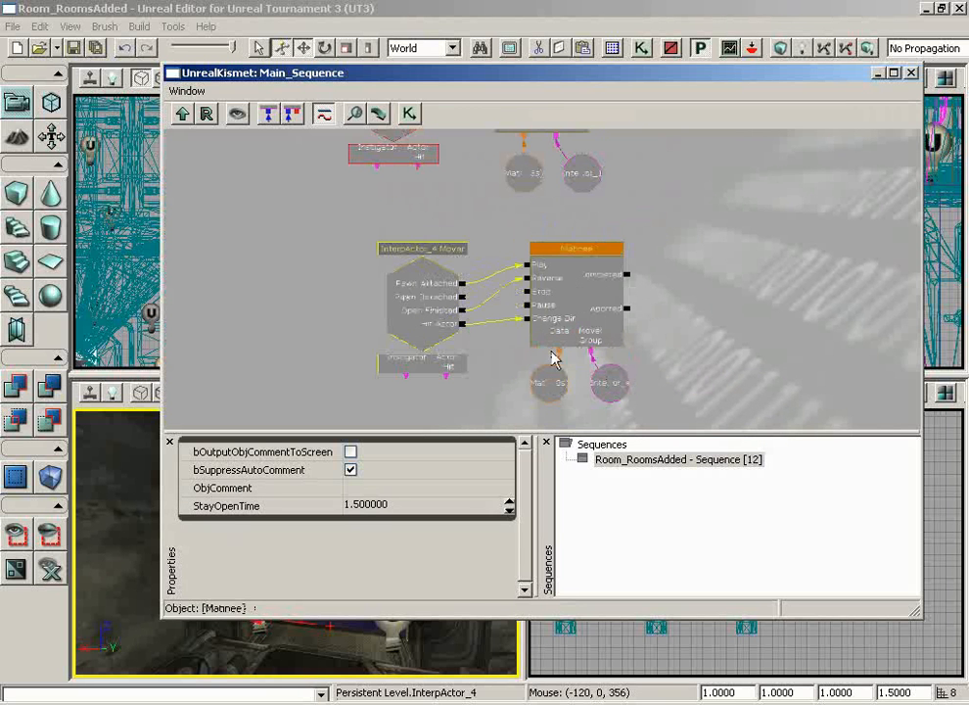
# Step: Open the upper door's Matinee, close Kismet and select the MoverGroup's Movement track
pyautogui.click(585, 297)
pyautogui.doubleClick(585, 297)
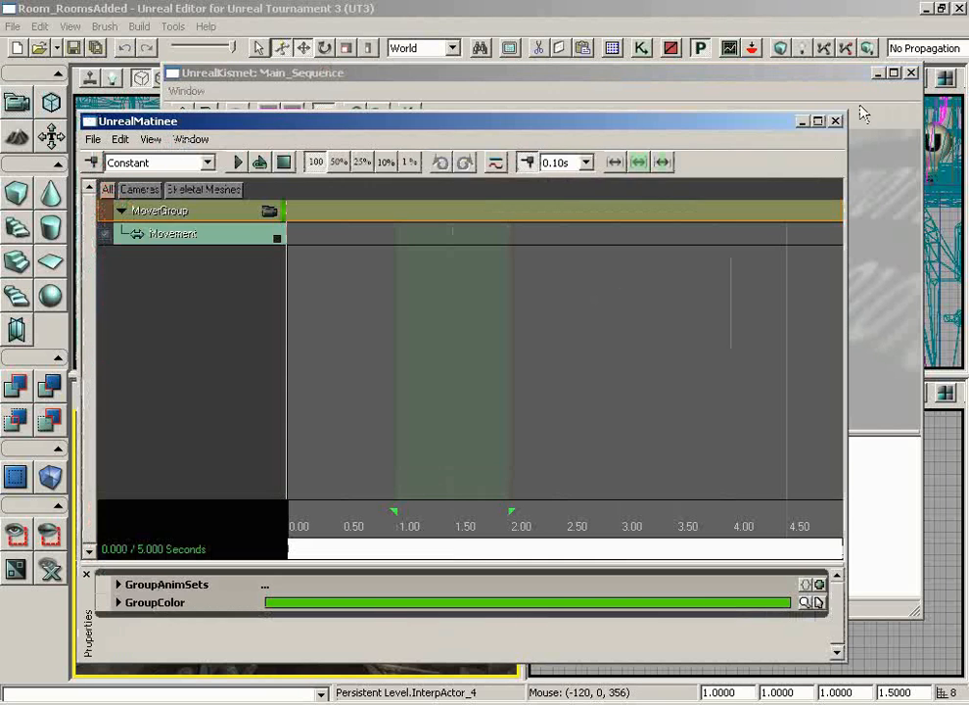
pyautogui.click(910, 74)
pyautogui.moveTo(301, 133); pyautogui.dragTo(682, 124)
pyautogui.click(605, 233)
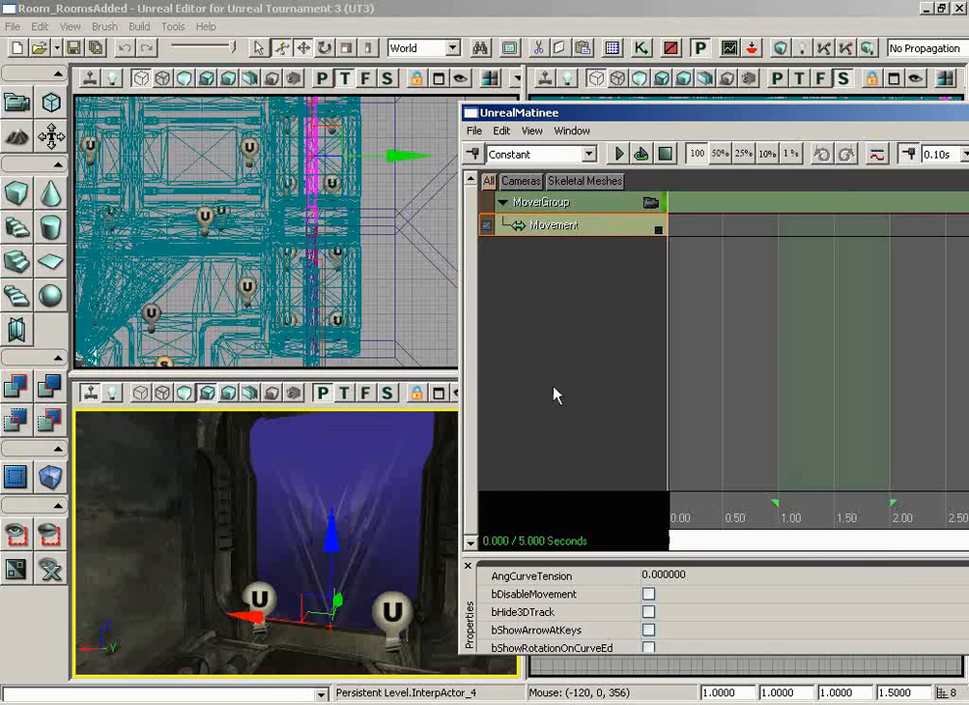
pyautogui.moveTo(551, 111); pyautogui.dragTo(267, 85)
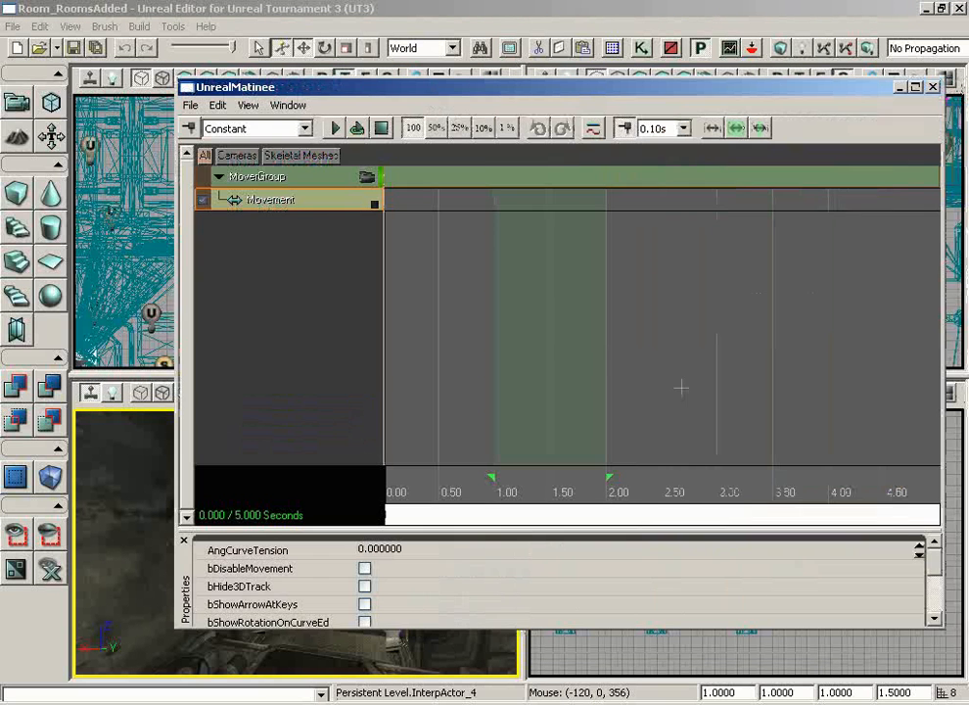
pyautogui.click(528, 513)
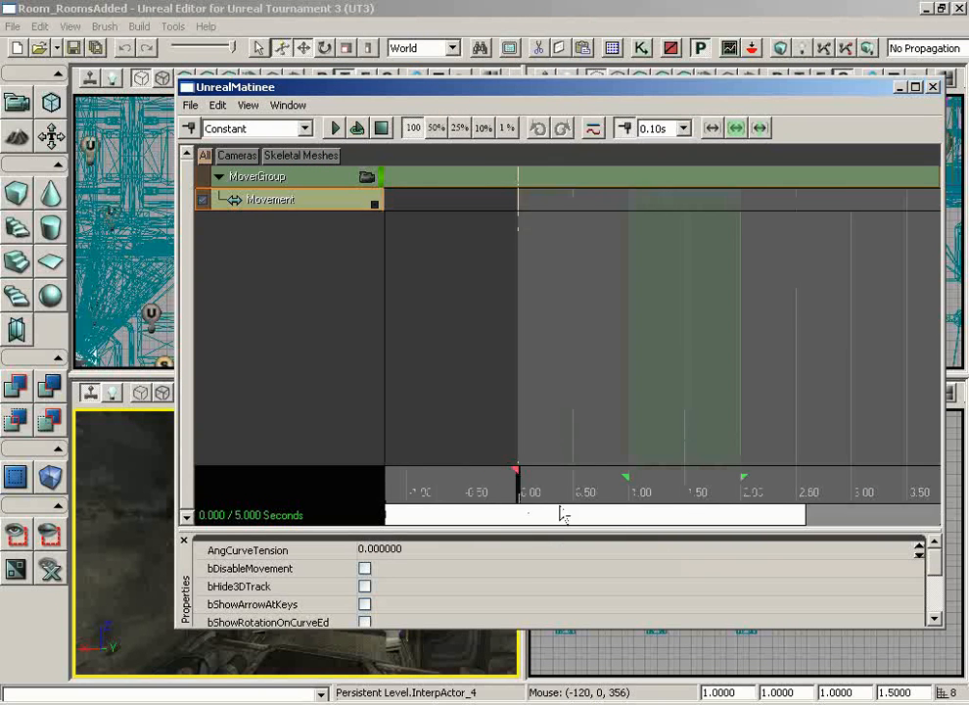
# Step: Shorten the upper door's Matinee sequence to 1.000 second and fit the loop section from 0.00 to 1.00
pyautogui.scroll(-1, 693, 494)
pyautogui.moveTo(672, 512)
pyautogui.mouseDown()
pyautogui.moveTo(693, 512)
pyautogui.moveTo(669, 519)
pyautogui.mouseUp()
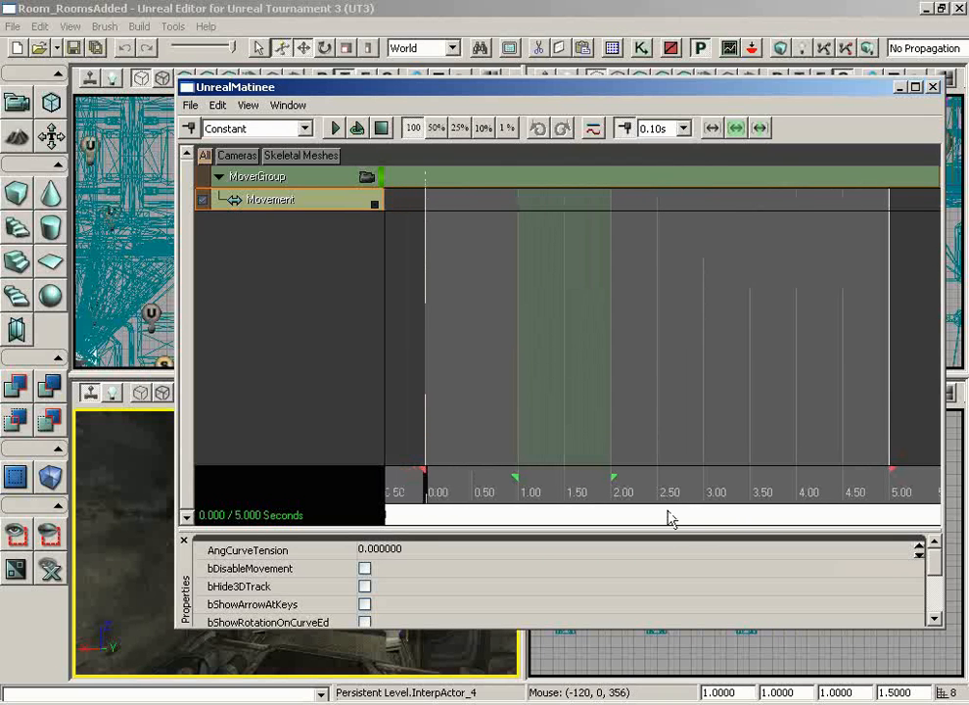
pyautogui.moveTo(891, 475); pyautogui.dragTo(569, 474)
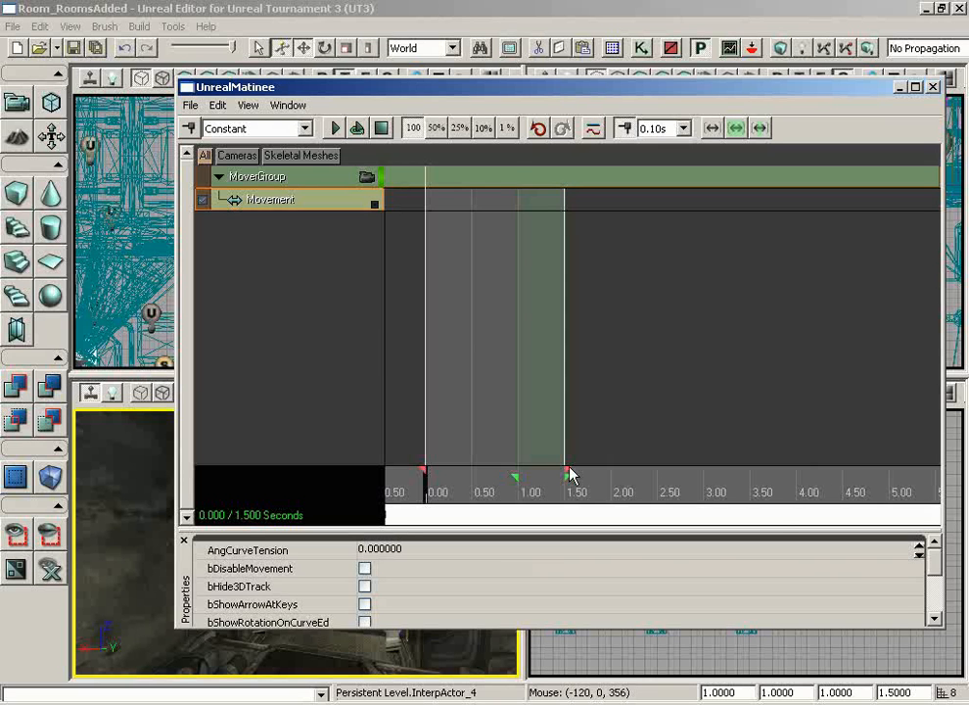
pyautogui.moveTo(569, 475); pyautogui.dragTo(441, 486)
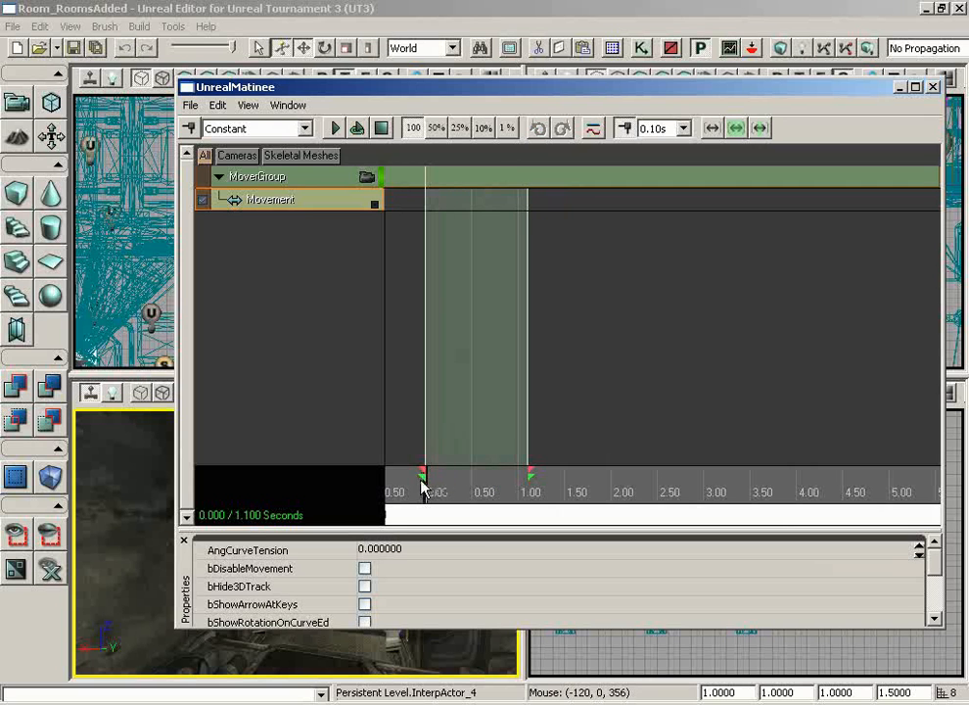
pyautogui.moveTo(526, 474); pyautogui.dragTo(524, 475)
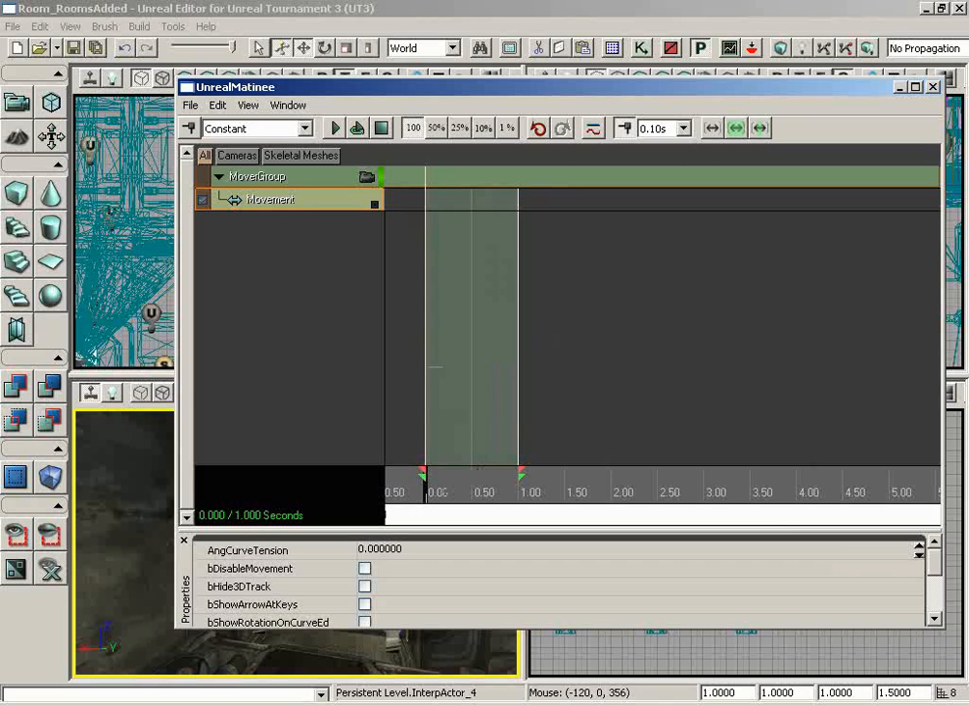
# Step: Add keys to the Movement track at 0.00 and 1.00 seconds
pyautogui.click(189, 129)
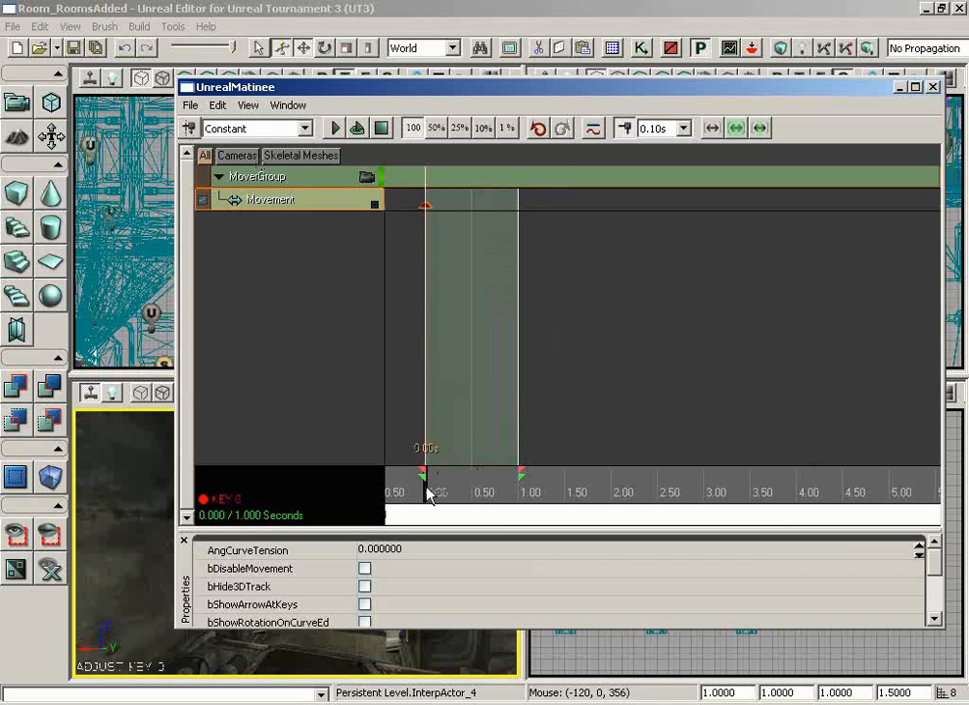
pyautogui.moveTo(428, 496); pyautogui.dragTo(519, 496)
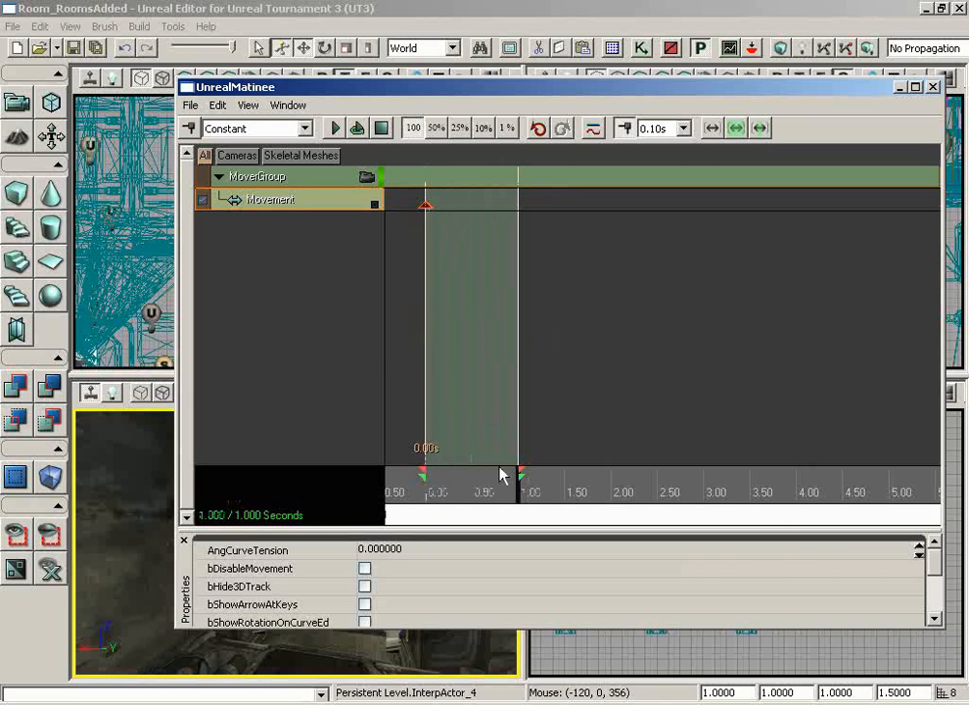
pyautogui.click(189, 129)
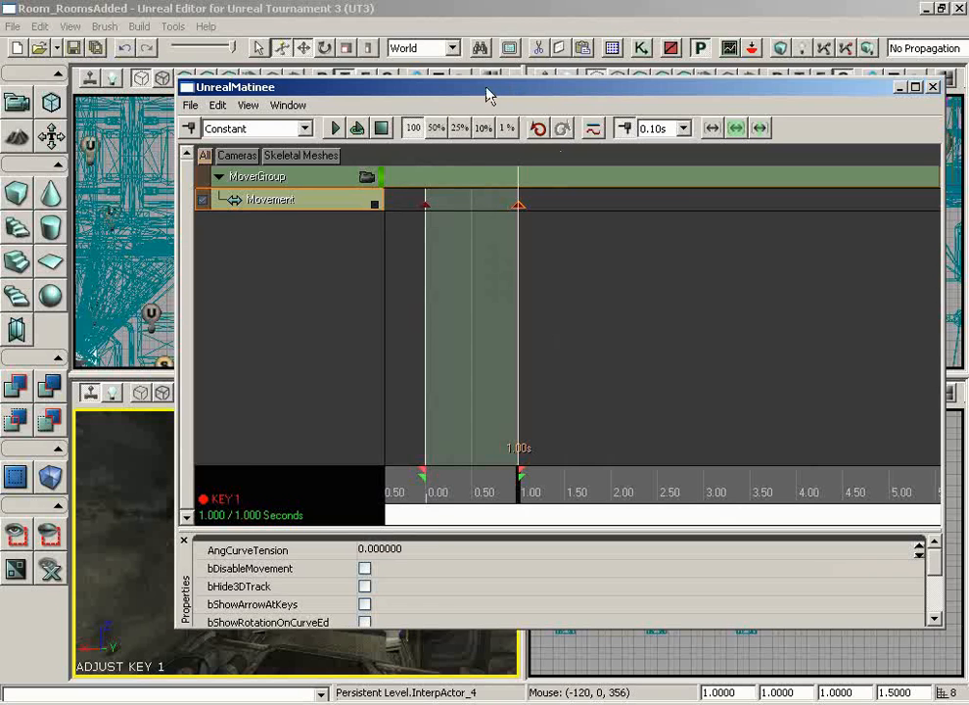
# Step: At the 1.00-second key, raise the upper door until it retracts into the top of its frame
pyautogui.moveTo(487, 94); pyautogui.dragTo(757, 112)
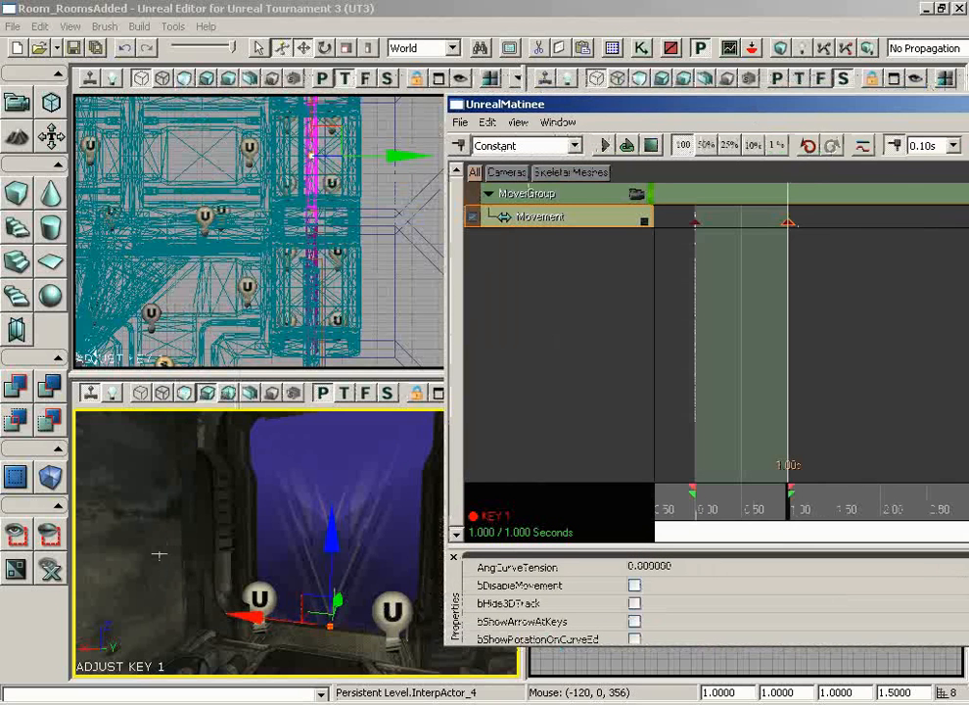
pyautogui.moveTo(159, 554); pyautogui.dragTo(218, 504, button='right')
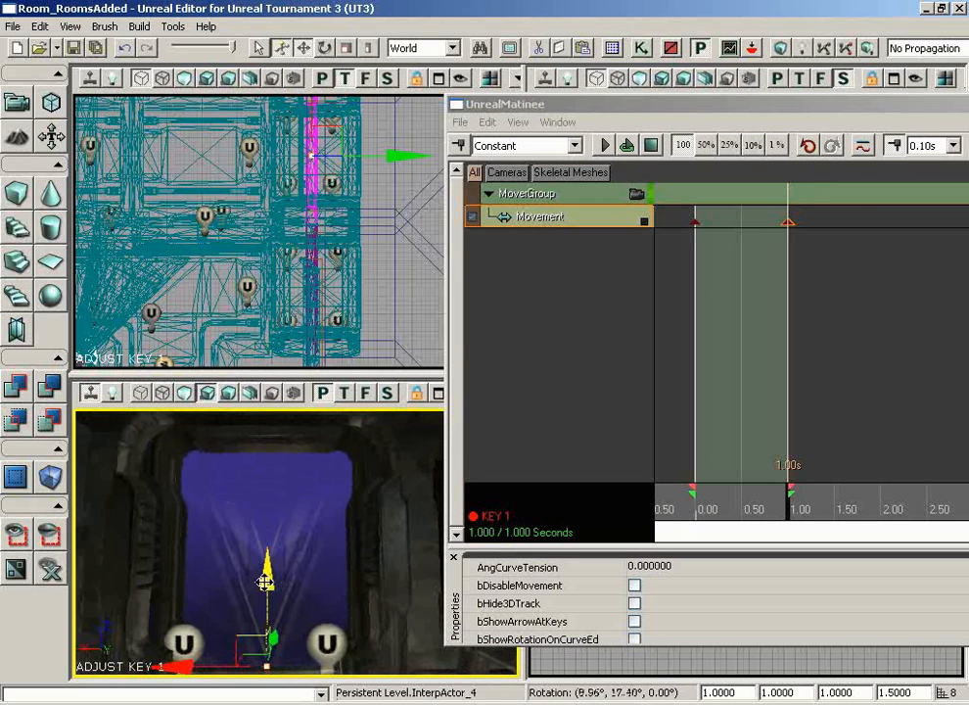
pyautogui.moveTo(265, 582); pyautogui.dragTo(271, 409)
pyautogui.click(186, 393)
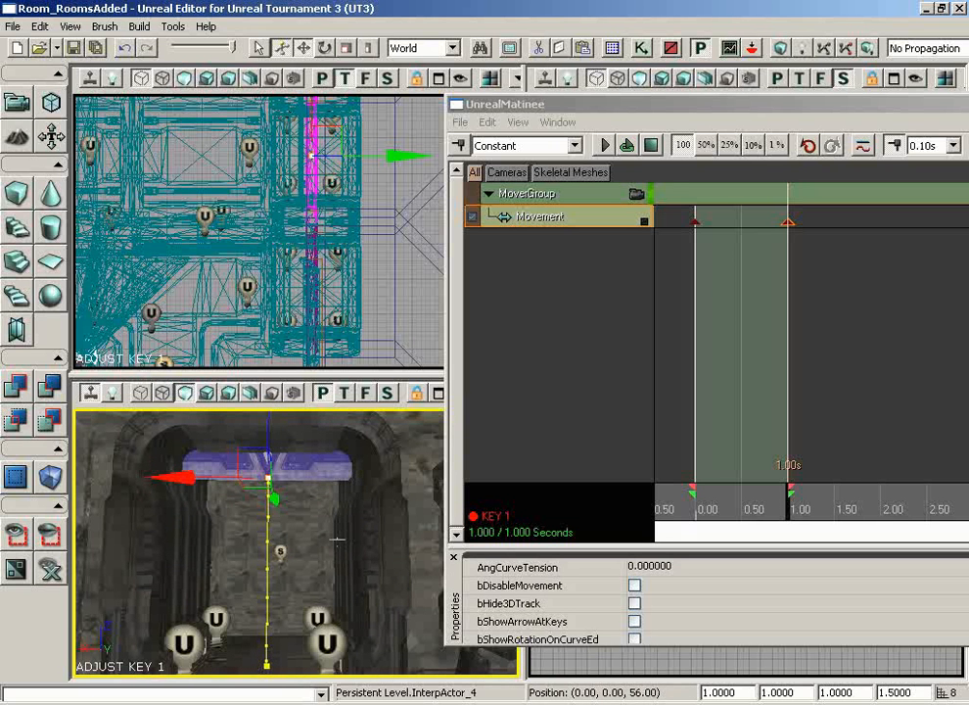
pyautogui.moveTo(336, 540); pyautogui.dragTo(236, 406, button='right')
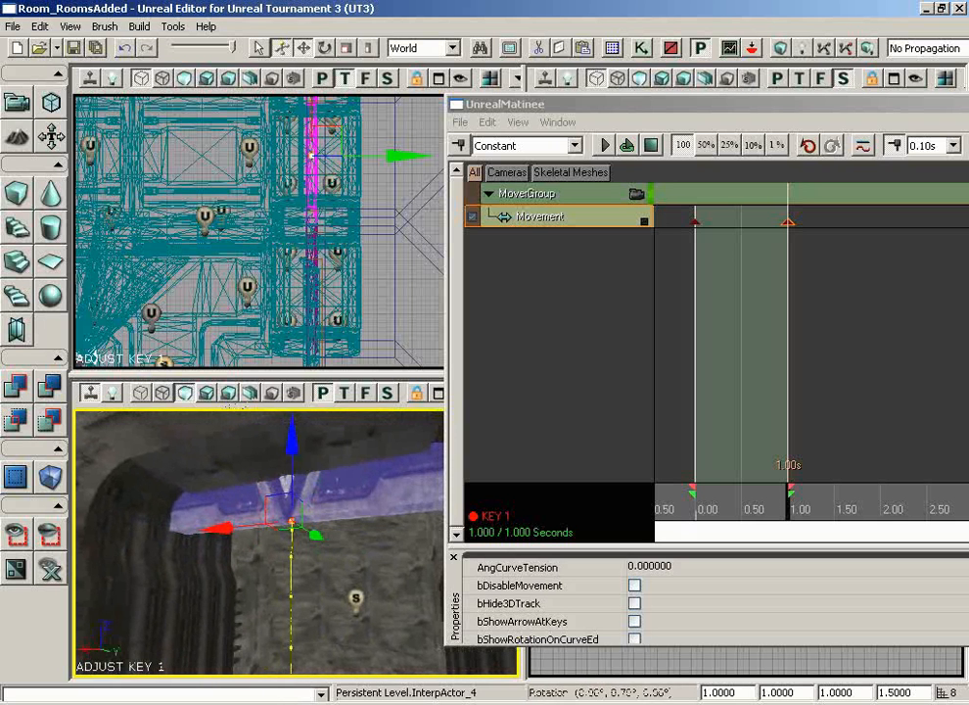
pyautogui.moveTo(299, 438); pyautogui.dragTo(298, 421)
pyautogui.moveTo(331, 517); pyautogui.dragTo(377, 573, button='right')
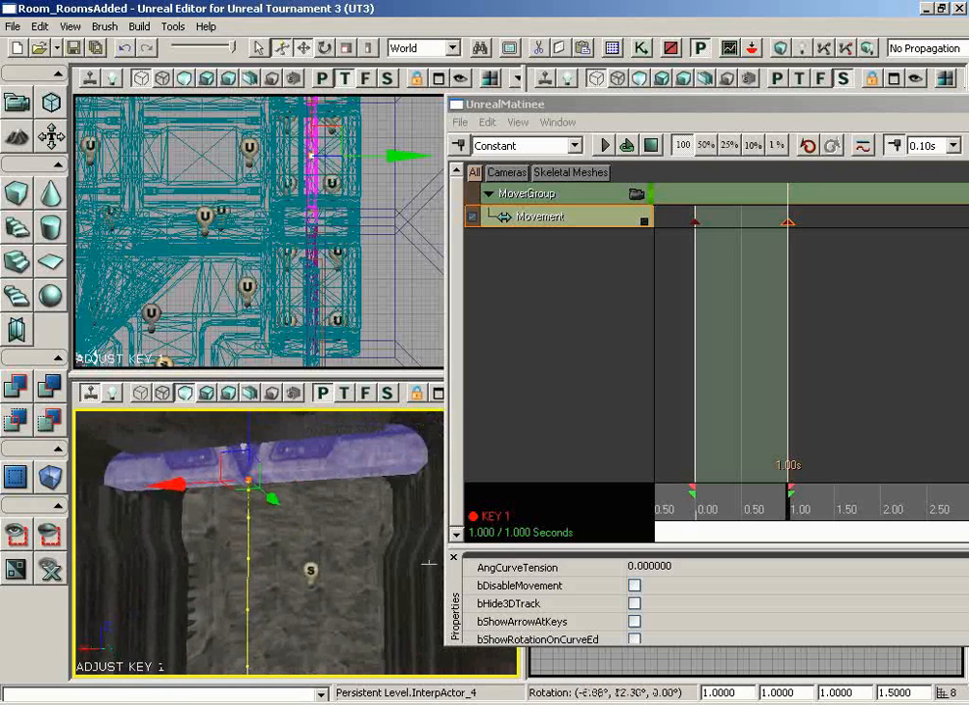
pyautogui.moveTo(377, 573); pyautogui.dragTo(390, 641)
pyautogui.moveTo(390, 642); pyautogui.dragTo(394, 671, button='right')
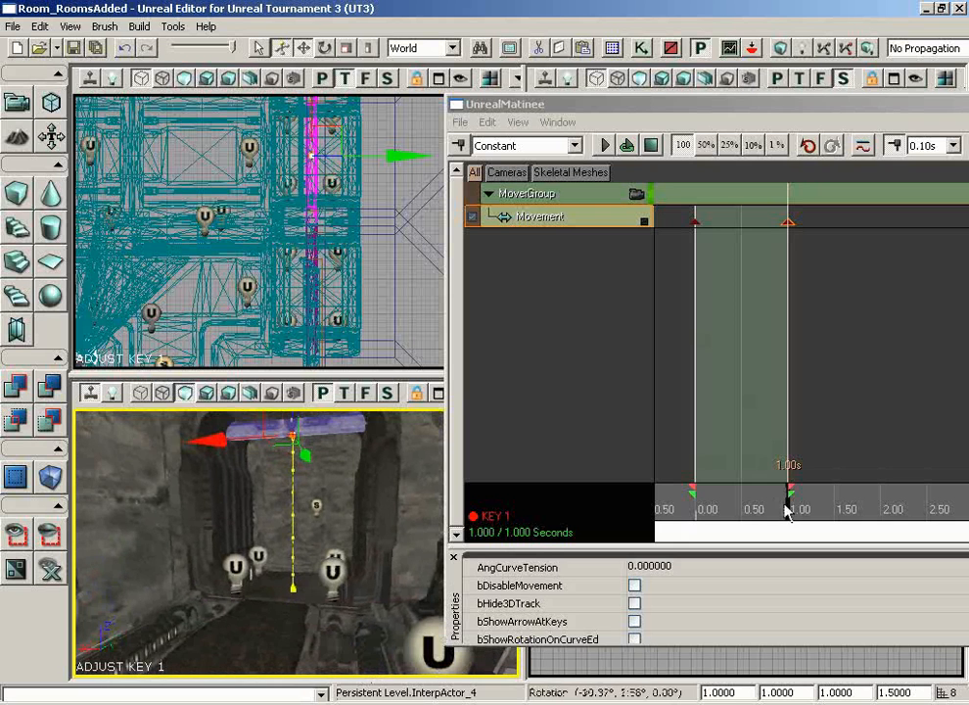
# Step: Play the door's opening animation from 0.000 seconds as a check and close Matinee
pyautogui.moveTo(788, 514); pyautogui.dragTo(694, 513)
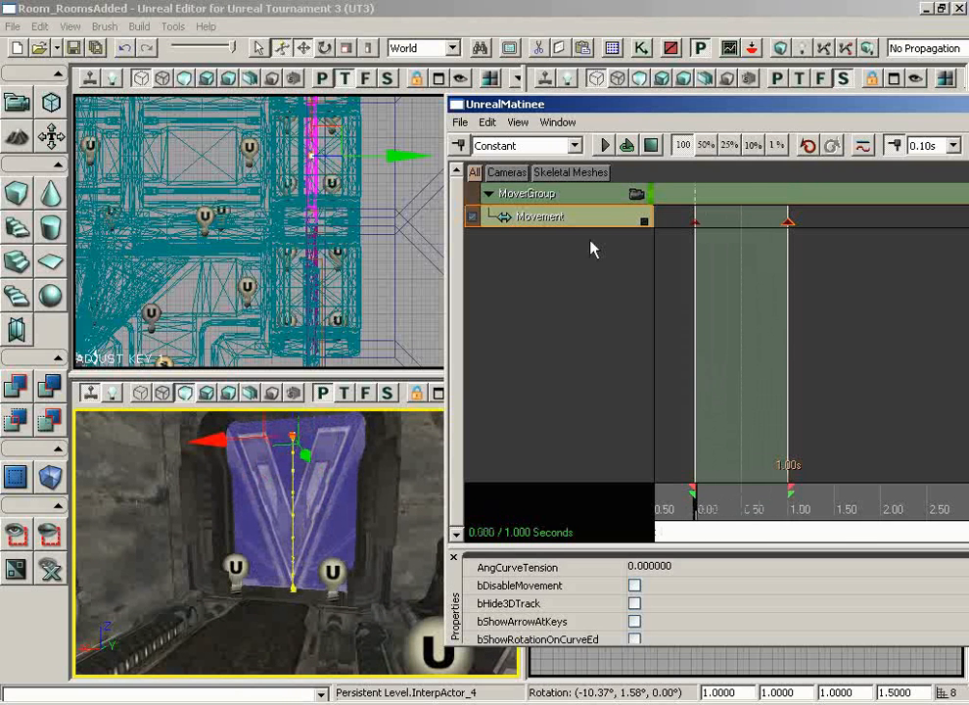
pyautogui.click(604, 145)
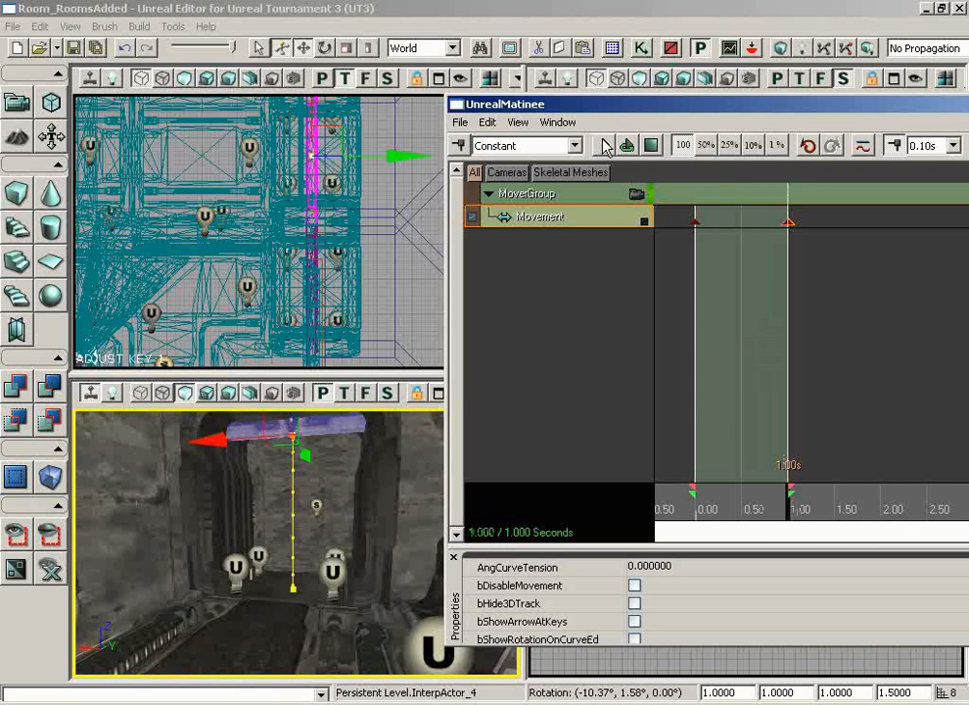
pyautogui.moveTo(595, 105); pyautogui.dragTo(277, 106)
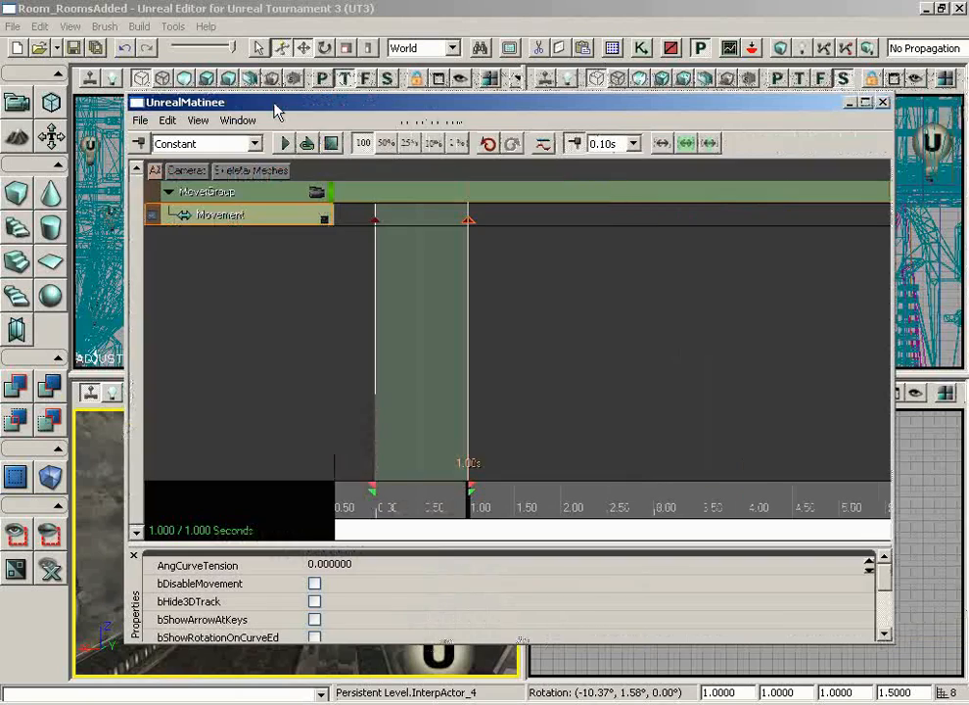
pyautogui.click(883, 102)
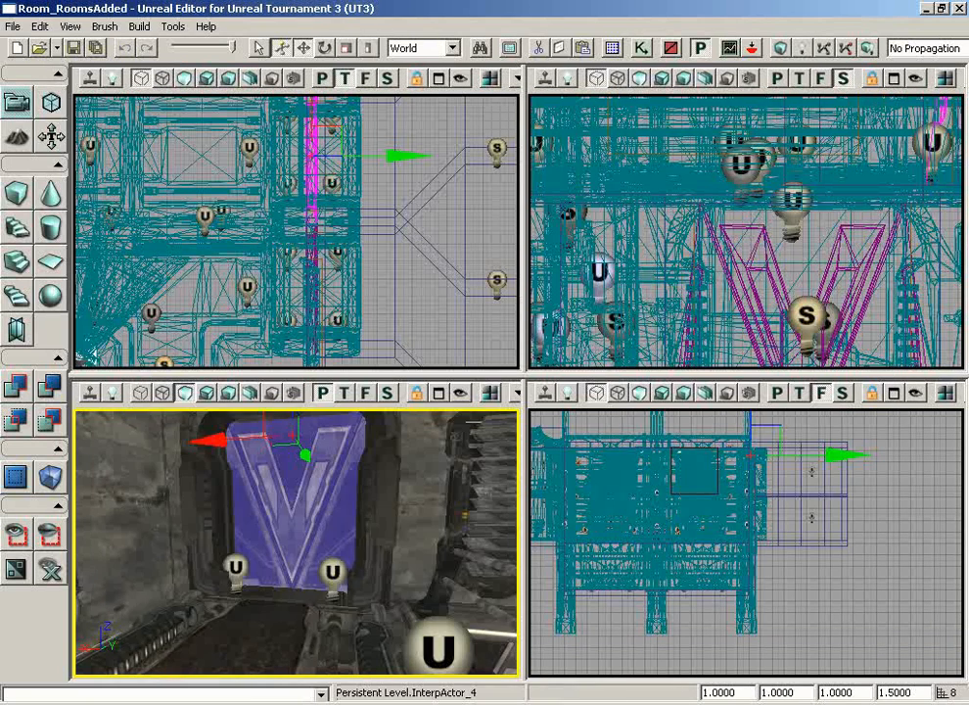
# Step: Set the upper door's CollisionType to COLLIDE_BlockAll in its actor properties and close them
pyautogui.moveTo(412, 493)
pyautogui.mouseDown(button='right')
pyautogui.moveTo(355, 489)
pyautogui.moveTo(387, 470)
pyautogui.moveTo(411, 493)
pyautogui.mouseUp(button='right')
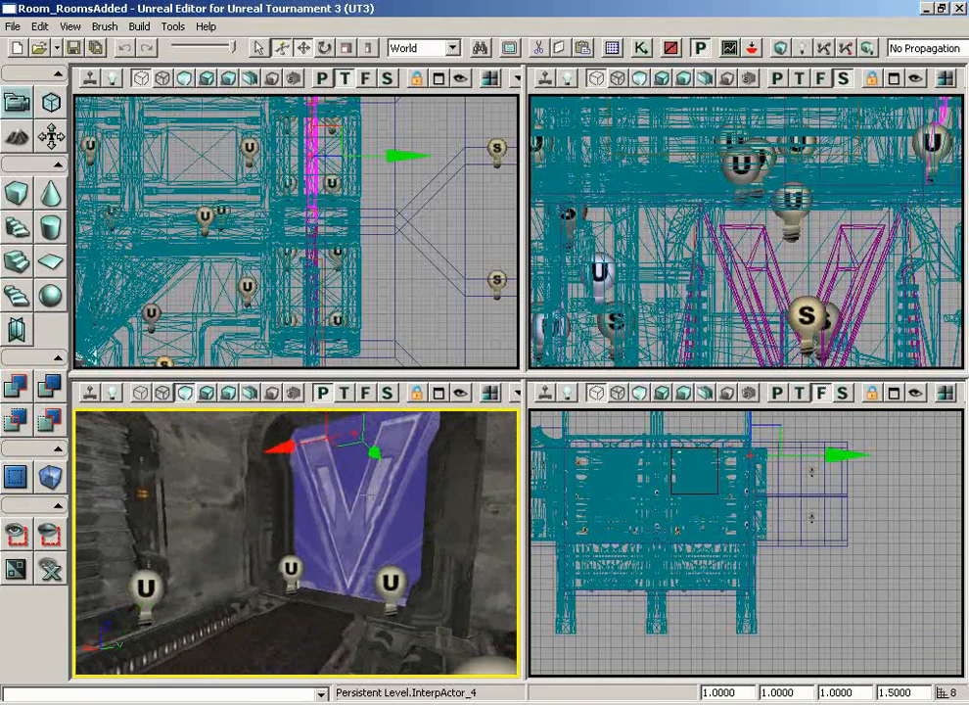
pyautogui.click(367, 495)
pyautogui.doubleClick(407, 492)
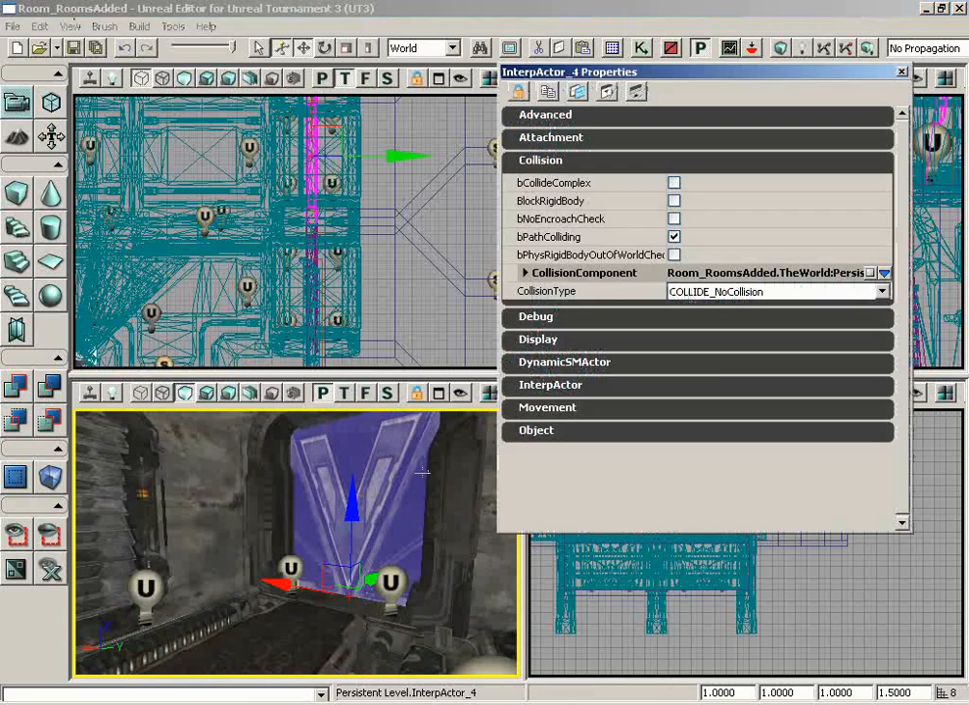
pyautogui.click(793, 292)
pyautogui.click(774, 334)
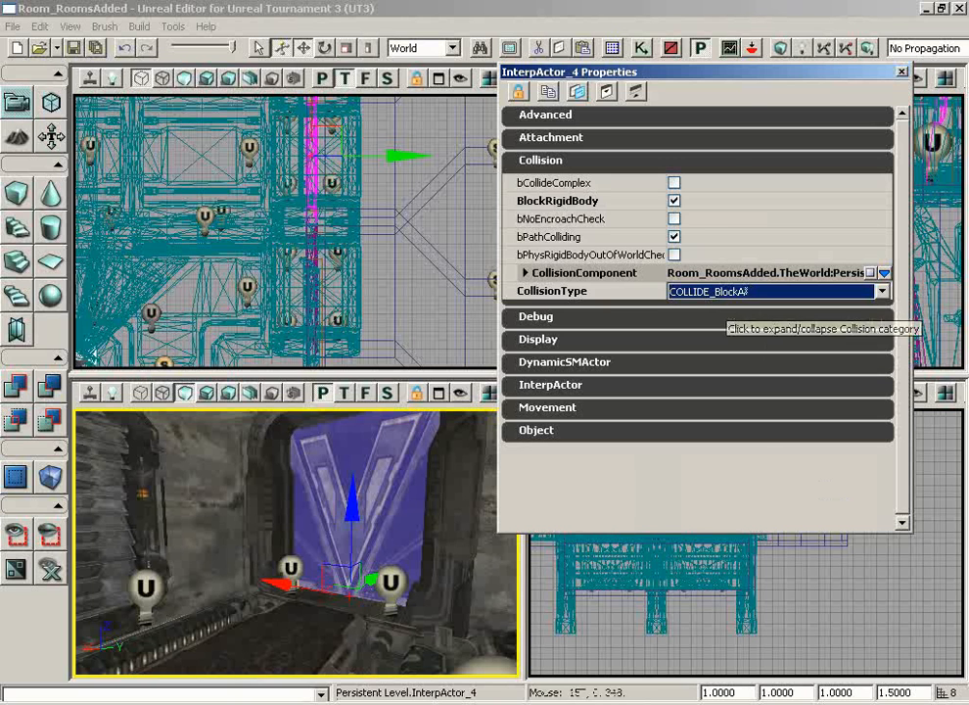
pyautogui.click(902, 73)
# Step: Play the level from in front of the upper door, walk against it to test it, and exit the game
pyautogui.moveTo(433, 529)
pyautogui.mouseDown()
pyautogui.moveTo(395, 451)
pyautogui.moveTo(417, 445)
pyautogui.moveTo(433, 527)
pyautogui.mouseUp()
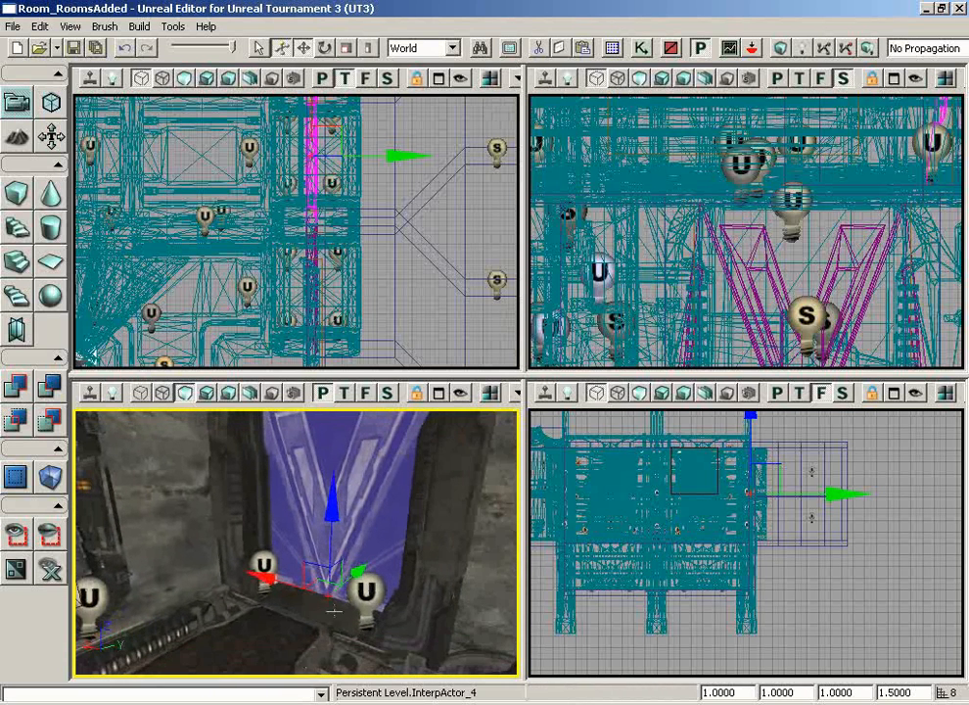
pyautogui.moveTo(334, 611); pyautogui.dragTo(319, 620)
pyautogui.rightClick(291, 634)
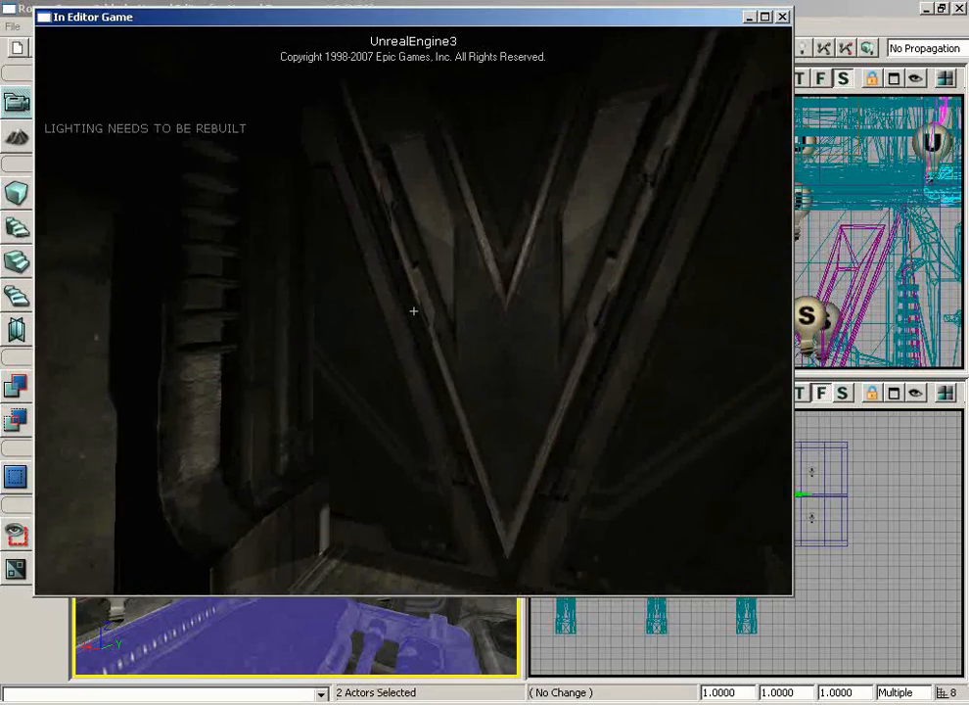
pyautogui.press('w')
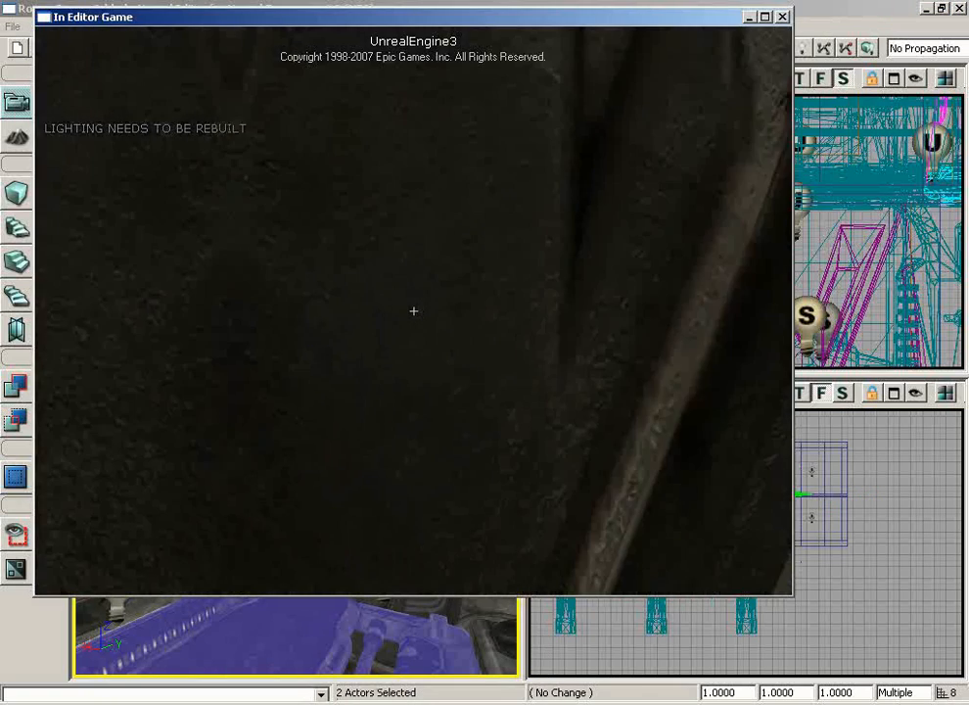
pyautogui.press('s')
pyautogui.press('w')
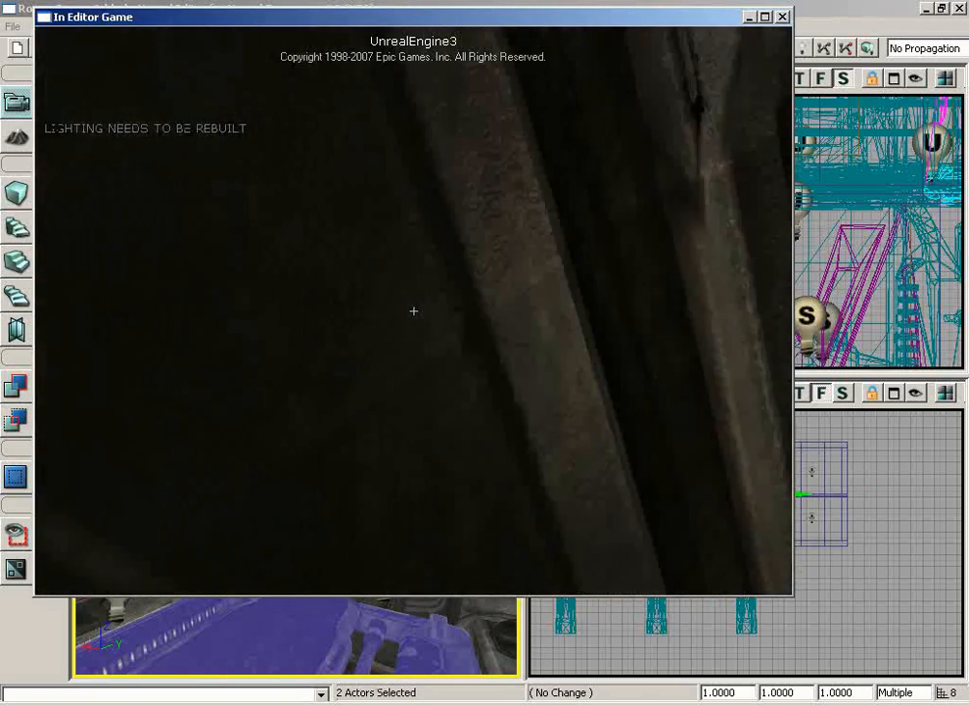
pyautogui.press('s')
pyautogui.press('Escape')
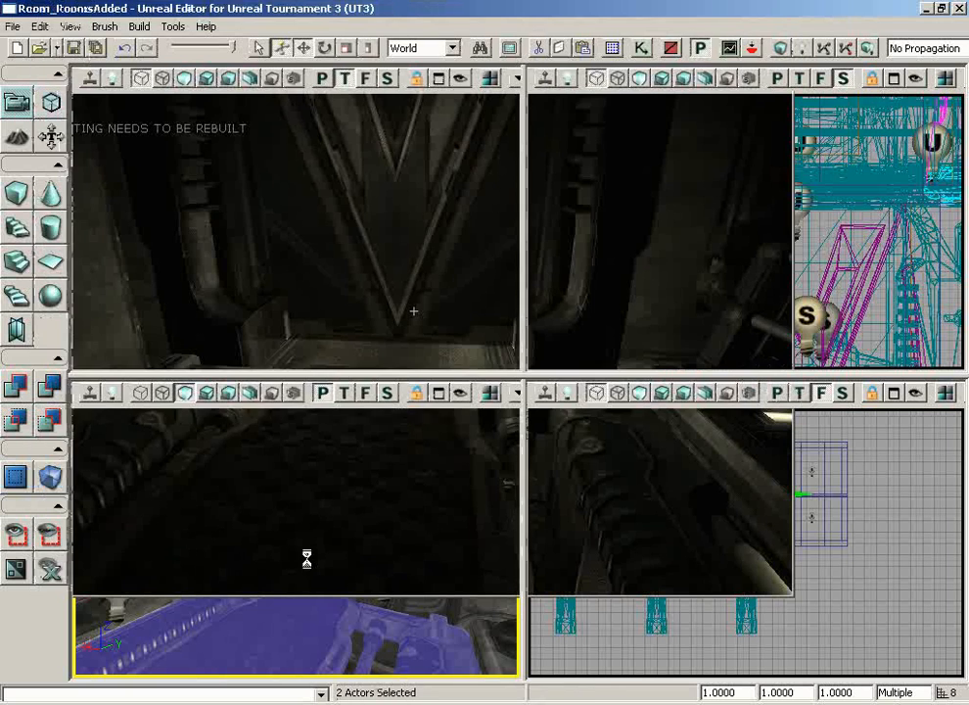
# Step: Delete the InterpActor_4 Mover event in Kismet while keeping its Matinee and variable nodes, and close Kismet
pyautogui.click(642, 48)
pyautogui.scroll(2, 459, 431)
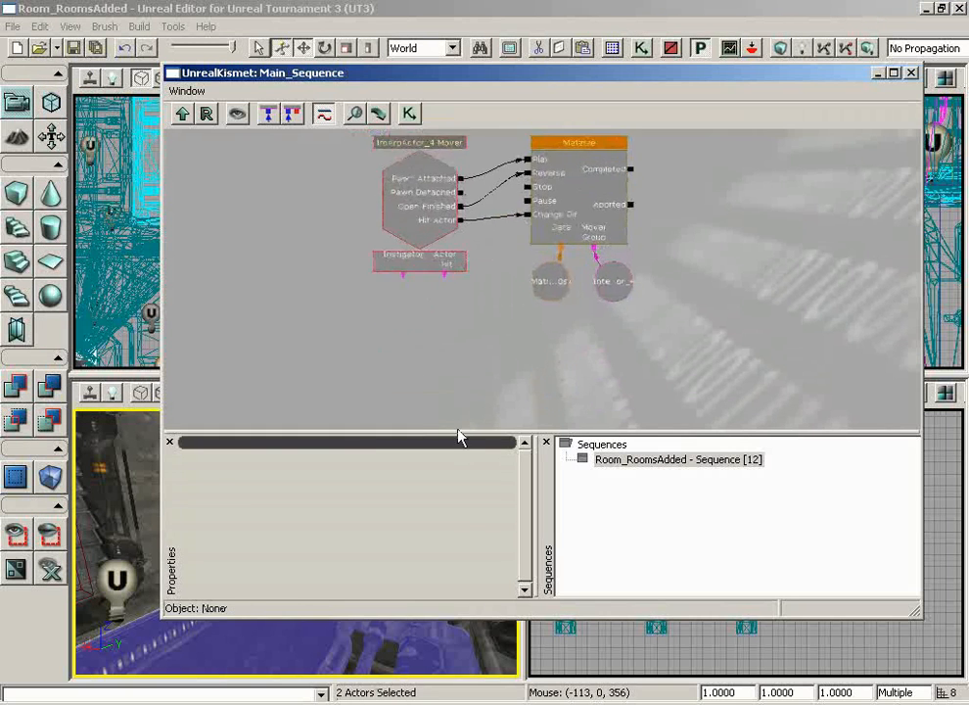
pyautogui.scroll(-1, 418, 390)
pyautogui.click(411, 272)
pyautogui.moveTo(744, 256)
pyautogui.mouseDown()
pyautogui.moveTo(753, 314)
pyautogui.moveTo(763, 249)
pyautogui.mouseUp()
pyautogui.scroll(-3, 762, 249)
pyautogui.scroll(4, 763, 250)
pyautogui.moveTo(716, 278); pyautogui.dragTo(643, 293)
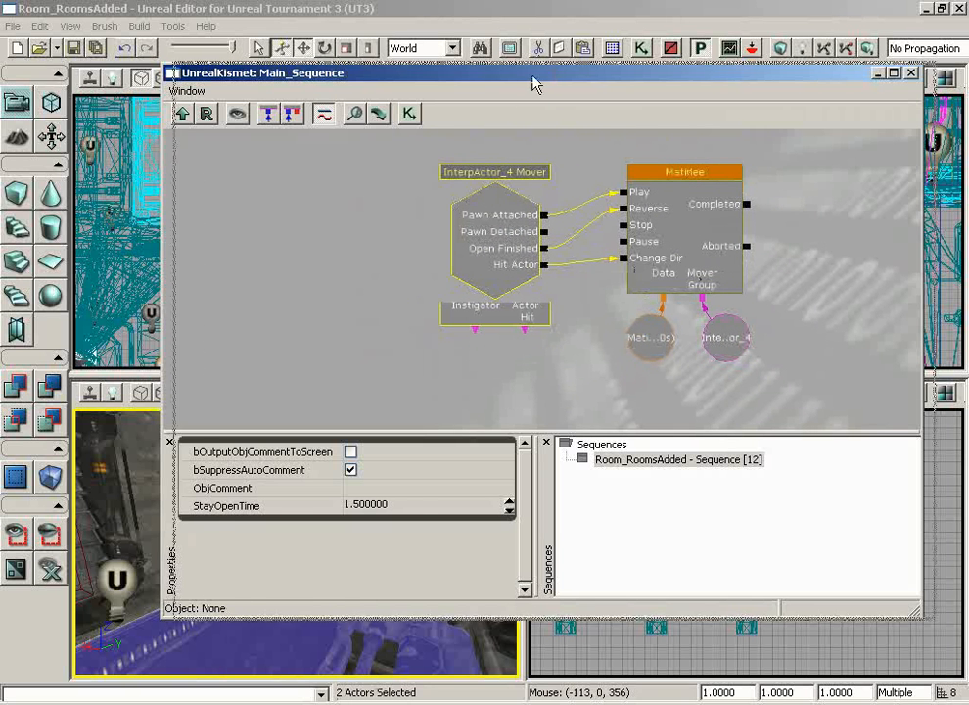
pyautogui.moveTo(533, 76); pyautogui.dragTo(573, 75)
pyautogui.press('Delete')
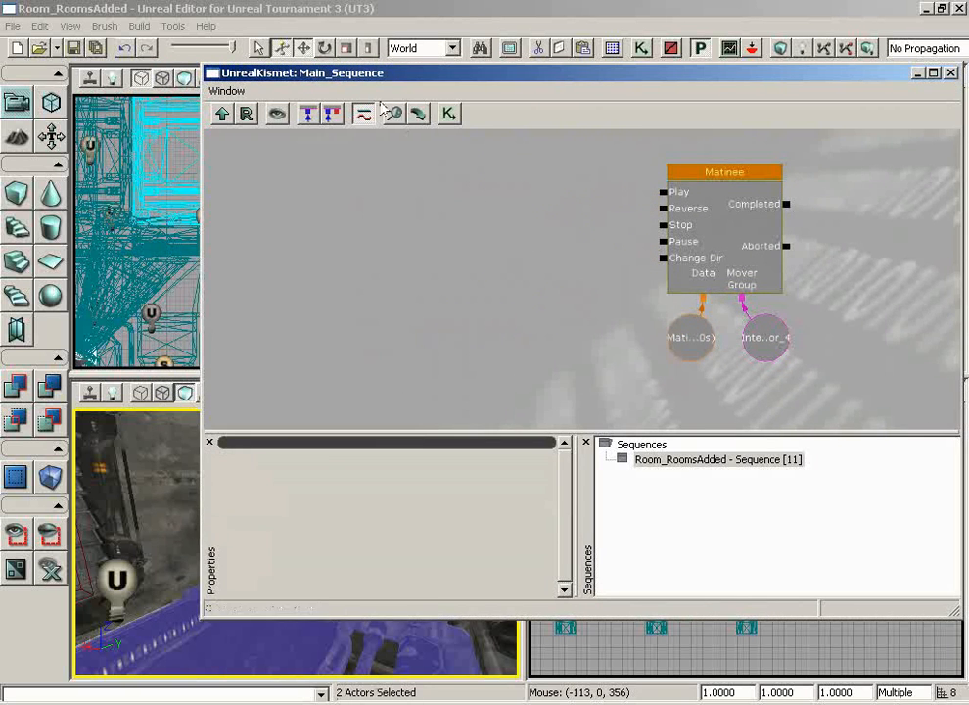
pyautogui.moveTo(349, 75); pyautogui.dragTo(636, 73)
pyautogui.moveTo(421, 460); pyautogui.dragTo(299, 506, button='right')
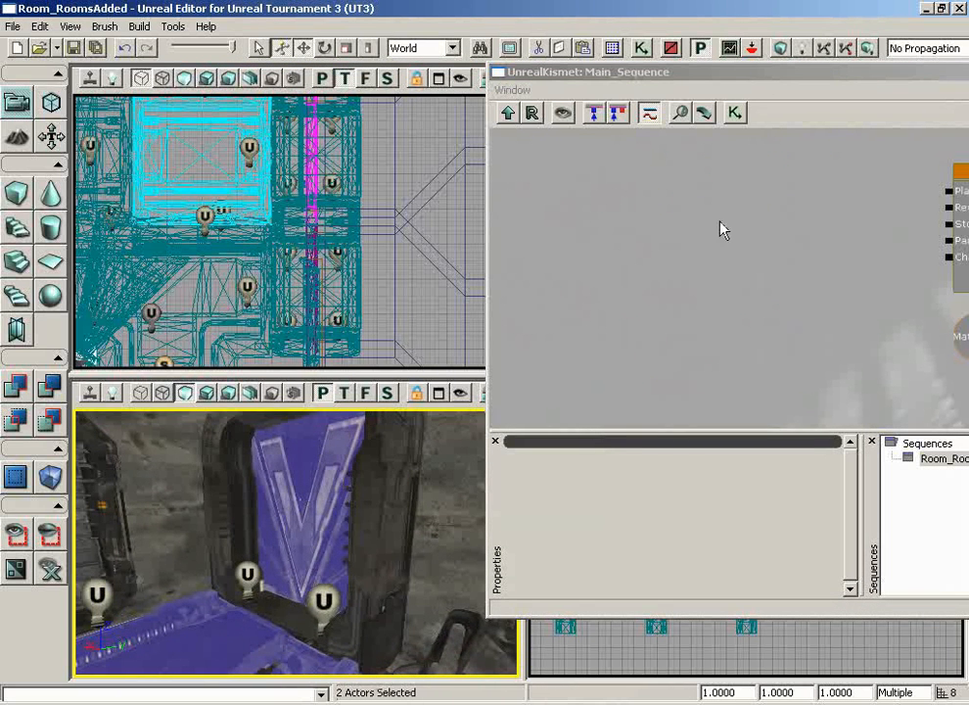
pyautogui.moveTo(768, 73); pyautogui.dragTo(406, 86)
pyautogui.click(876, 90)
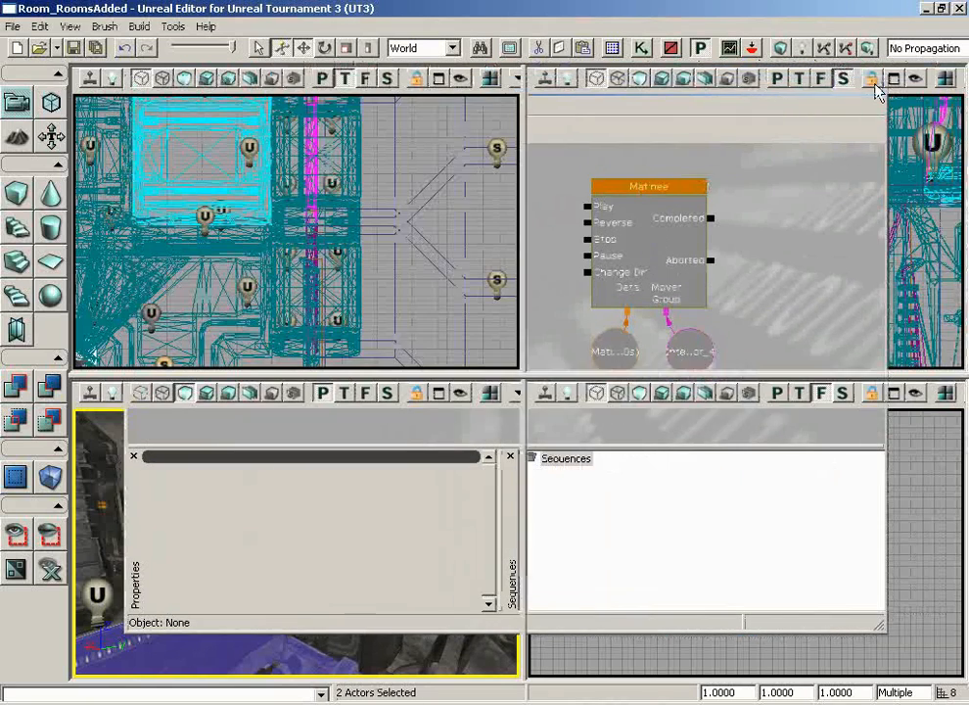
# Step: Build a 256 × 256 × 256 cube builder brush at the upper door, check its dimensions and close the brush builder
pyautogui.moveTo(323, 456); pyautogui.dragTo(294, 467, button='right')
pyautogui.click(11, 195)
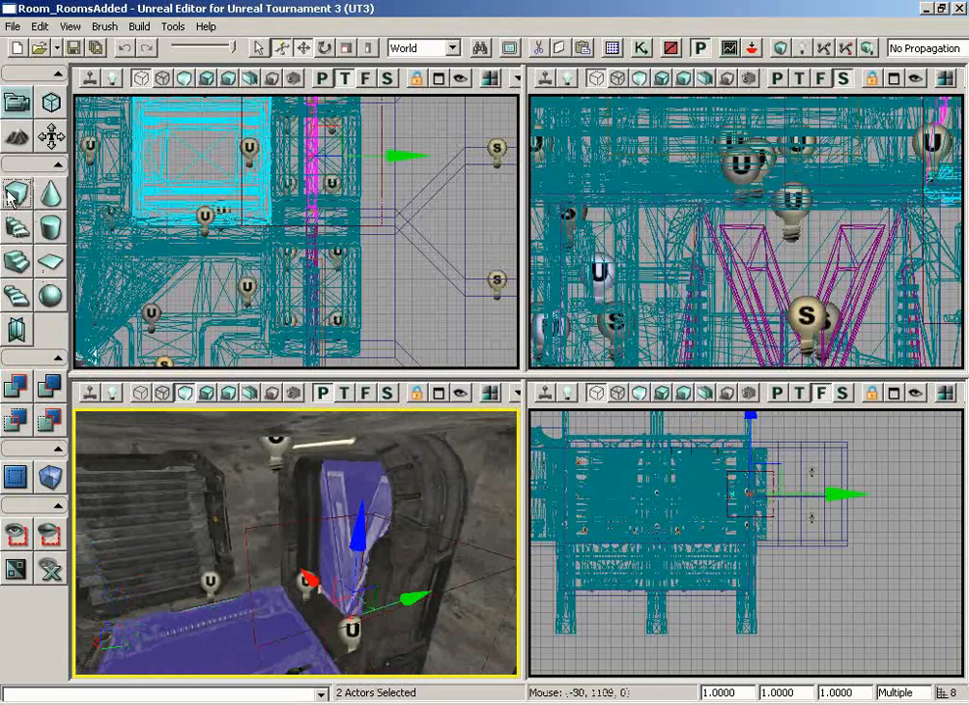
pyautogui.rightClick(12, 197)
pyautogui.click(744, 240)
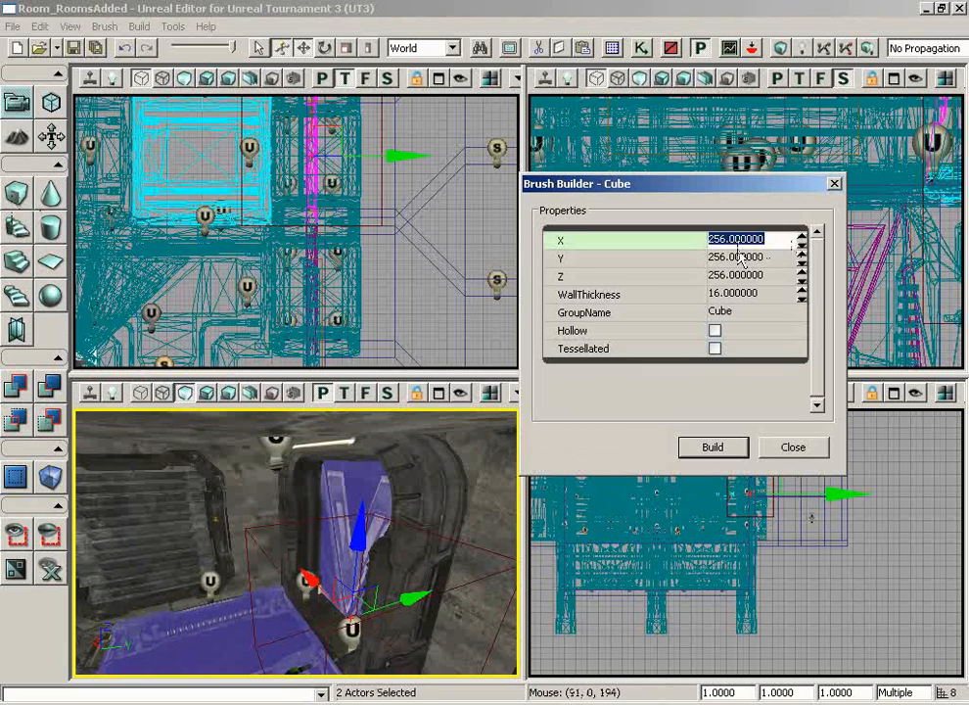
pyautogui.click(741, 257)
pyautogui.click(737, 276)
pyautogui.click(771, 449)
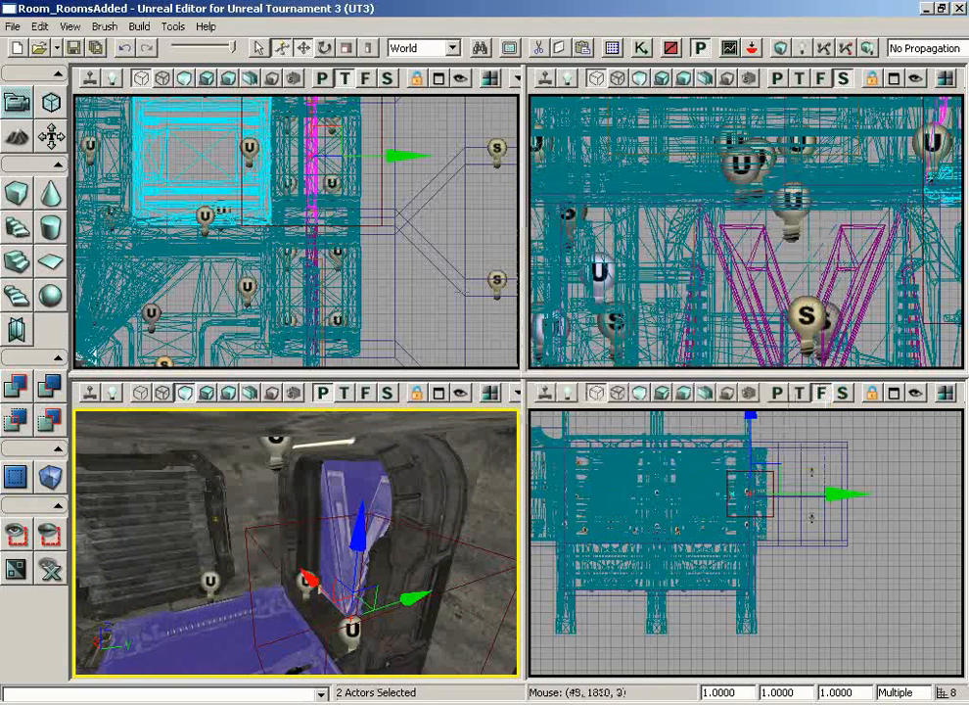
# Step: Select the builder brush and raise it 128 units so that it encloses the upper door's opening
pyautogui.moveTo(414, 184)
pyautogui.mouseDown(button='right')
pyautogui.moveTo(399, 240)
pyautogui.moveTo(402, 223)
pyautogui.mouseUp(button='right')
pyautogui.click(402, 223)
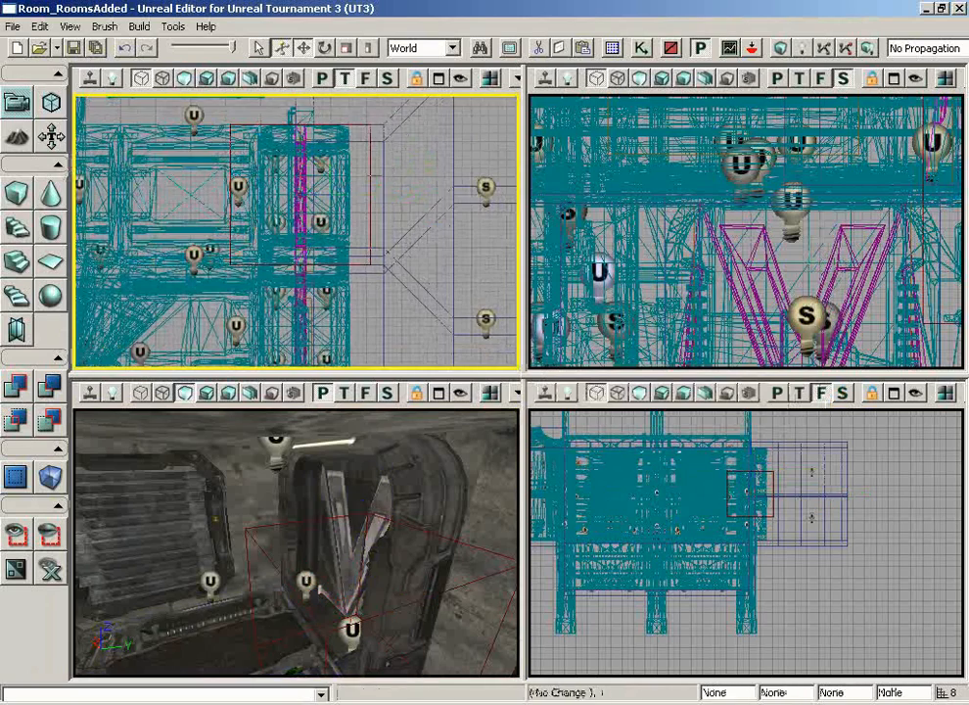
pyautogui.click(372, 176)
pyautogui.scroll(5, 422, 168)
pyautogui.moveTo(422, 168)
pyautogui.mouseDown(button='right')
pyautogui.moveTo(412, 322)
pyautogui.moveTo(342, 192)
pyautogui.moveTo(329, 124)
pyautogui.moveTo(301, 233)
pyautogui.moveTo(304, 101)
pyautogui.moveTo(277, 68)
pyautogui.mouseUp(button='right')
pyautogui.moveTo(802, 593)
pyautogui.mouseDown(button='right')
pyautogui.moveTo(787, 653)
pyautogui.moveTo(738, 526)
pyautogui.moveTo(682, 529)
pyautogui.mouseUp(button='right')
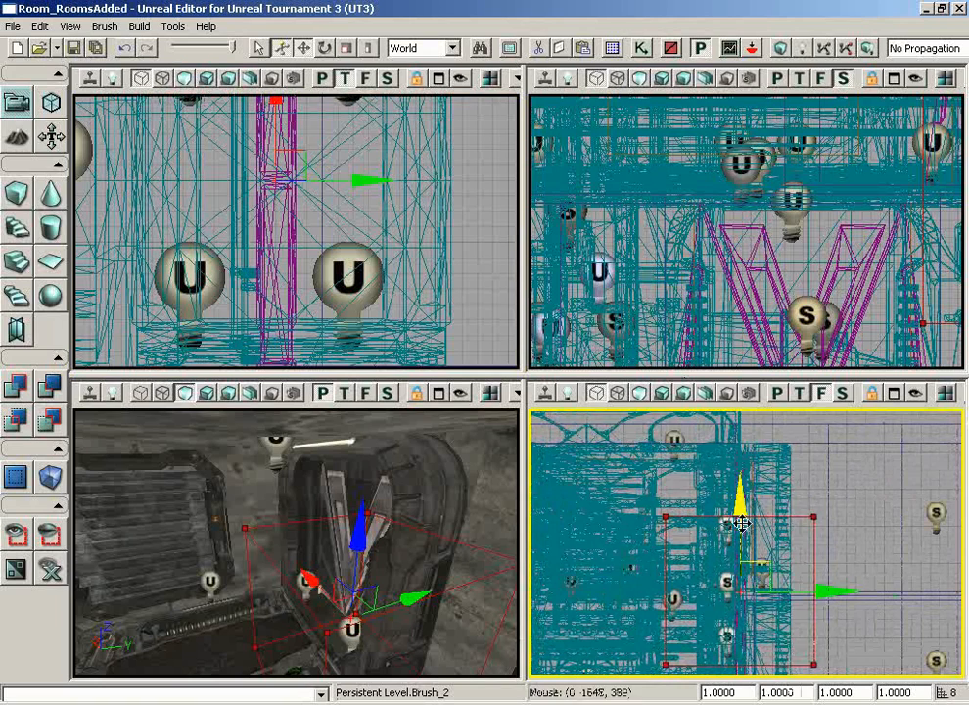
pyautogui.moveTo(737, 494); pyautogui.dragTo(741, 410)
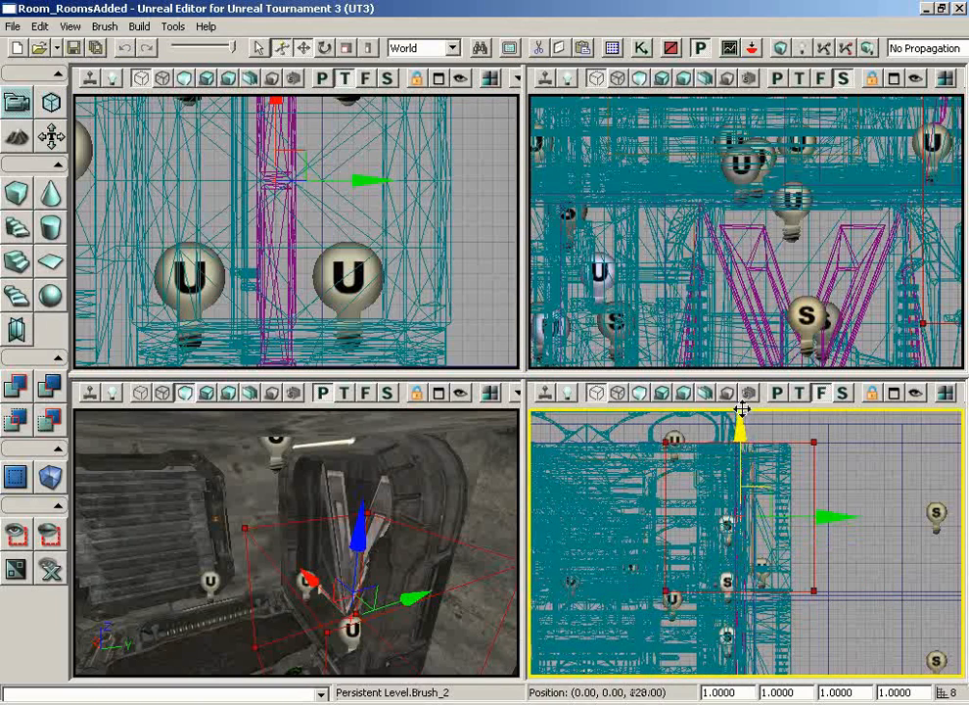
pyautogui.moveTo(422, 591)
pyautogui.mouseDown(button='right')
pyautogui.moveTo(492, 642)
pyautogui.moveTo(460, 534)
pyautogui.moveTo(415, 567)
pyautogui.moveTo(252, 567)
pyautogui.moveTo(411, 548)
pyautogui.mouseUp(button='right')
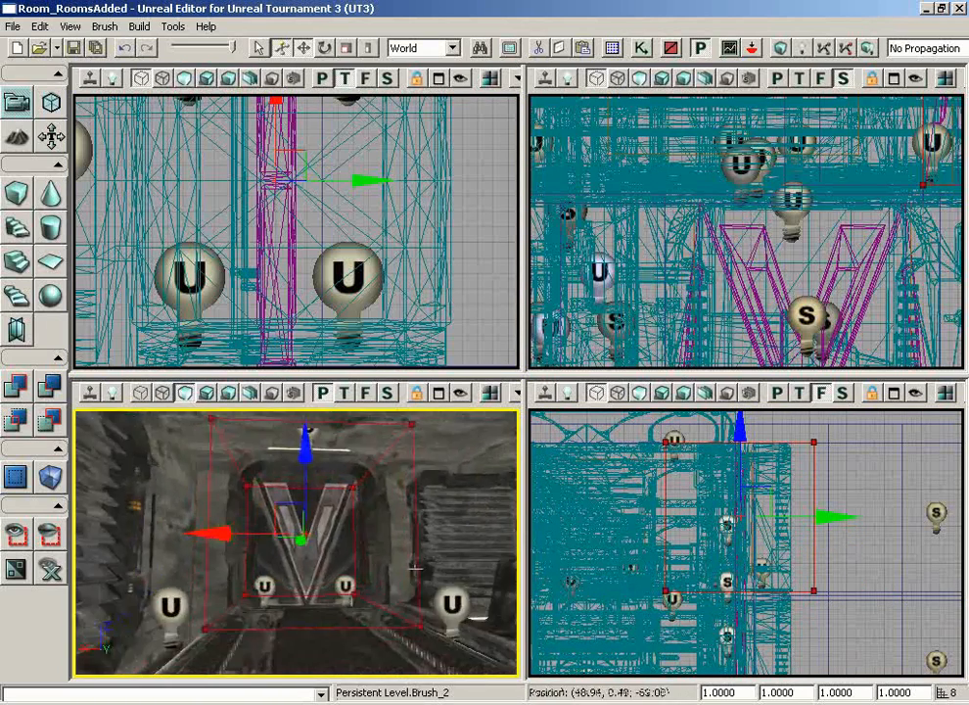
pyautogui.moveTo(411, 549); pyautogui.dragTo(445, 512)
pyautogui.moveTo(445, 512); pyautogui.dragTo(389, 432, button='right')
pyautogui.moveTo(389, 431); pyautogui.dragTo(419, 594)
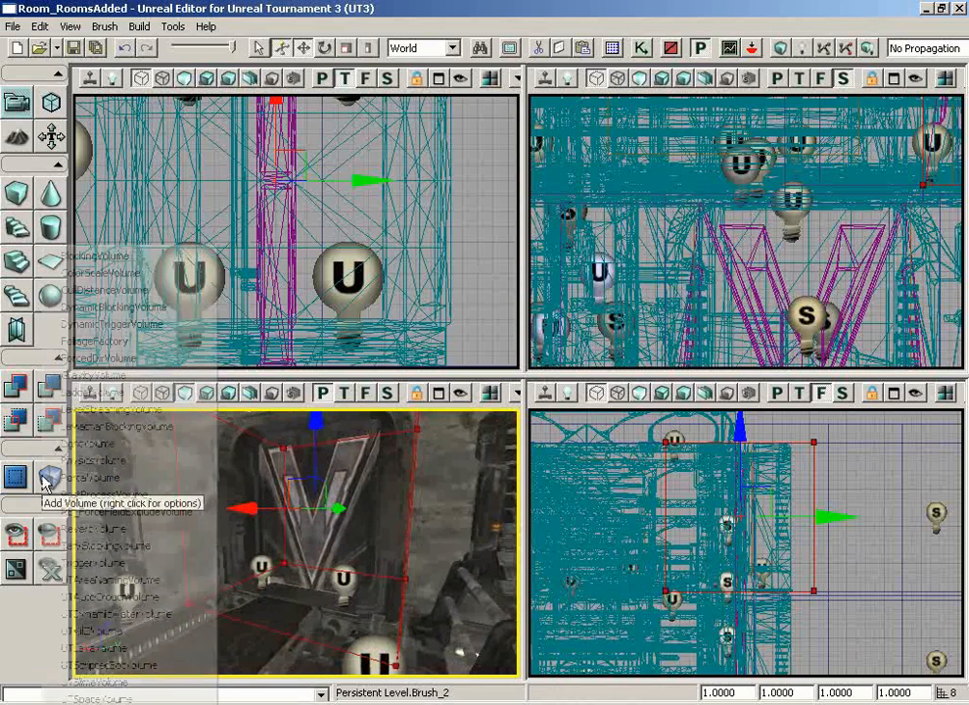
# Step: Add a TriggerVolume from the builder brush around the upper door, move the brush off it and select the volume
pyautogui.rightClick(45, 478)
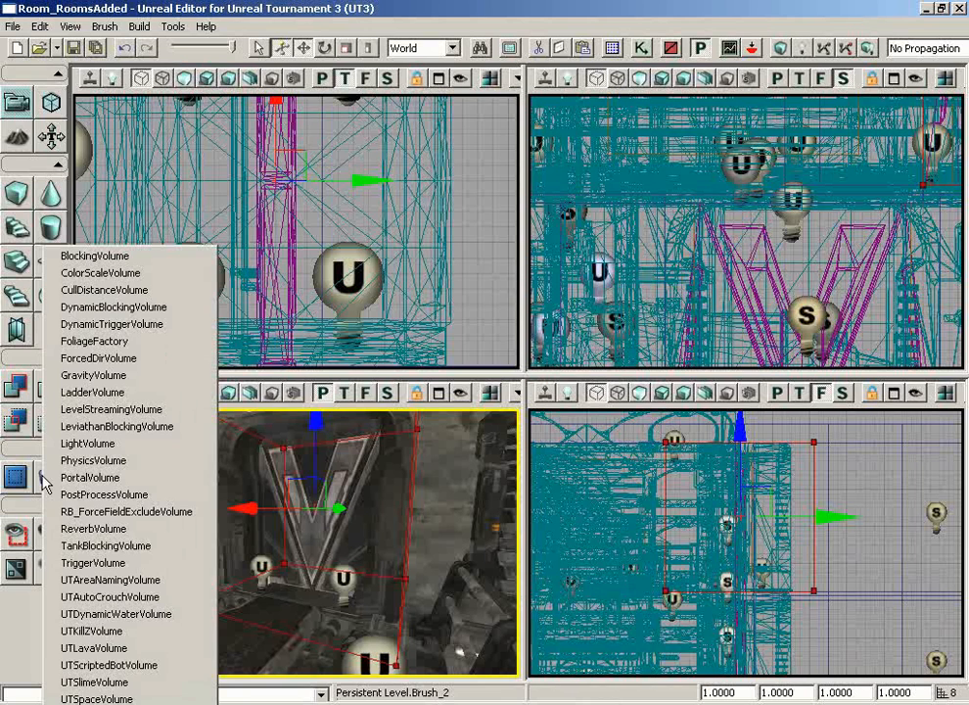
pyautogui.click(109, 562)
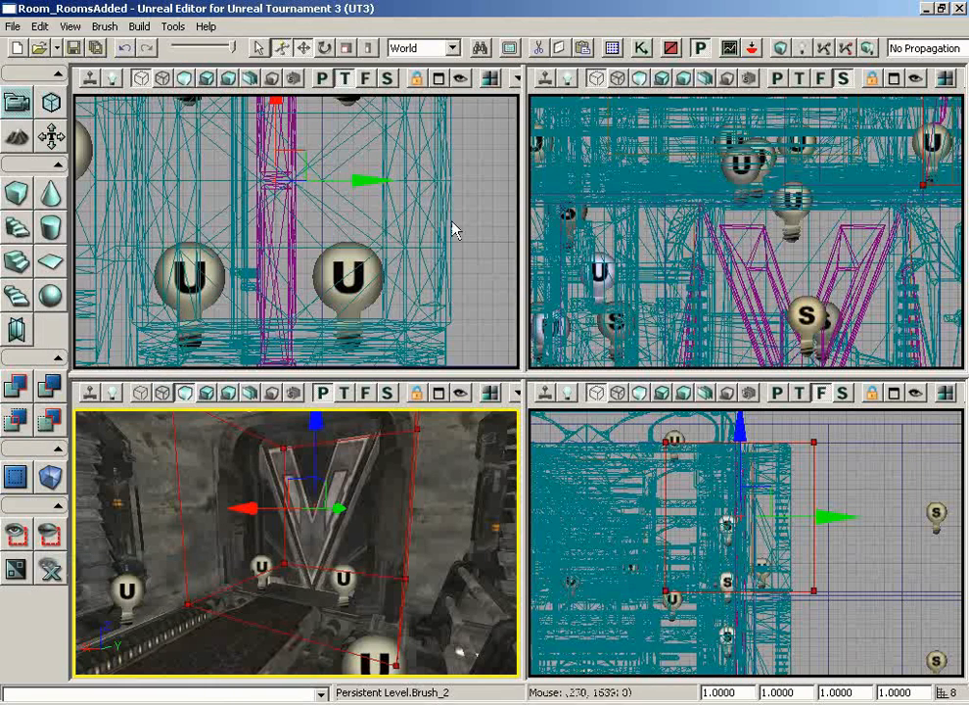
pyautogui.scroll(-8, 458, 139)
pyautogui.click(458, 168)
pyautogui.click(389, 169)
pyautogui.keyDown('ctrl'); pyautogui.moveTo(431, 168); pyautogui.dragTo(327, 10); pyautogui.keyUp('ctrl')
pyautogui.click(388, 205)
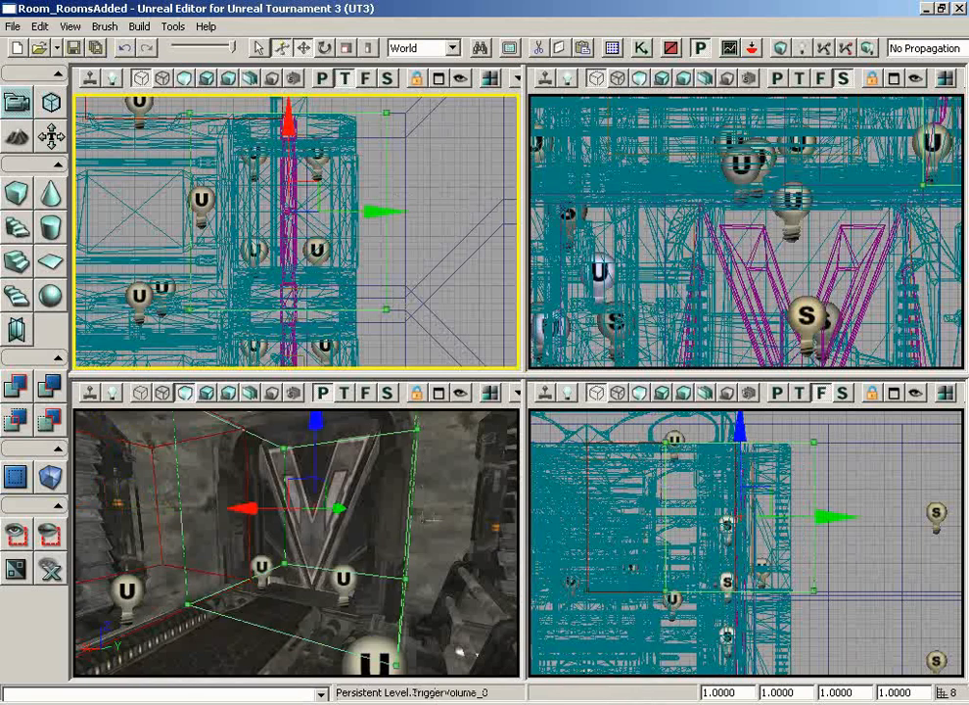
pyautogui.moveTo(439, 519); pyautogui.dragTo(421, 578)
# Step: Create a Touch event for TriggerVolume_0 in Kismet and place it beside the upper door's Matinee node
pyautogui.click(641, 47)
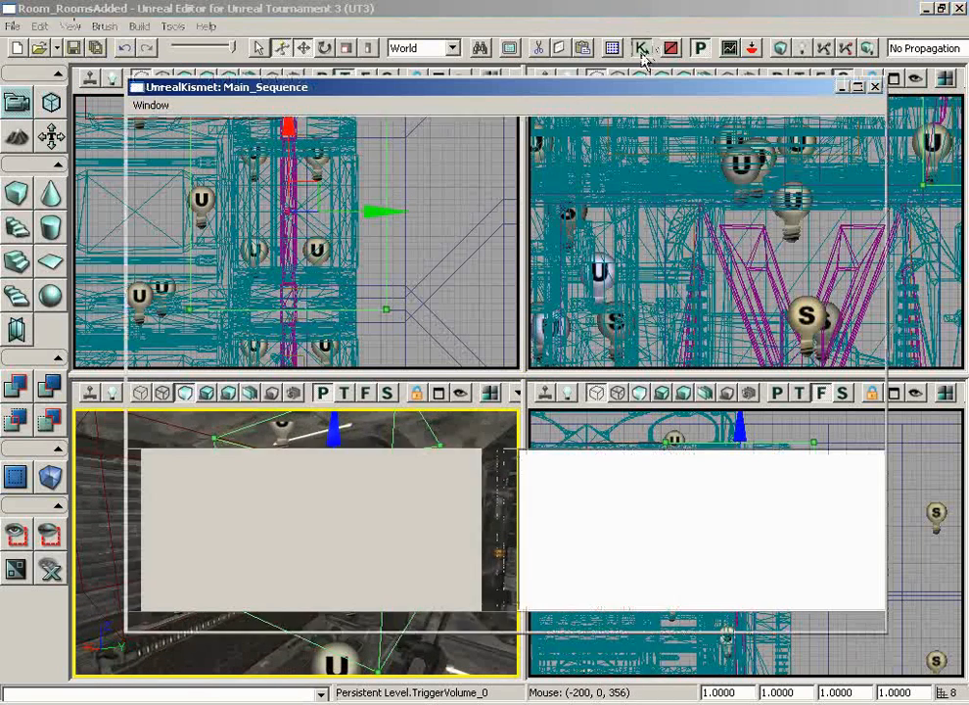
pyautogui.scroll(-2, 446, 284)
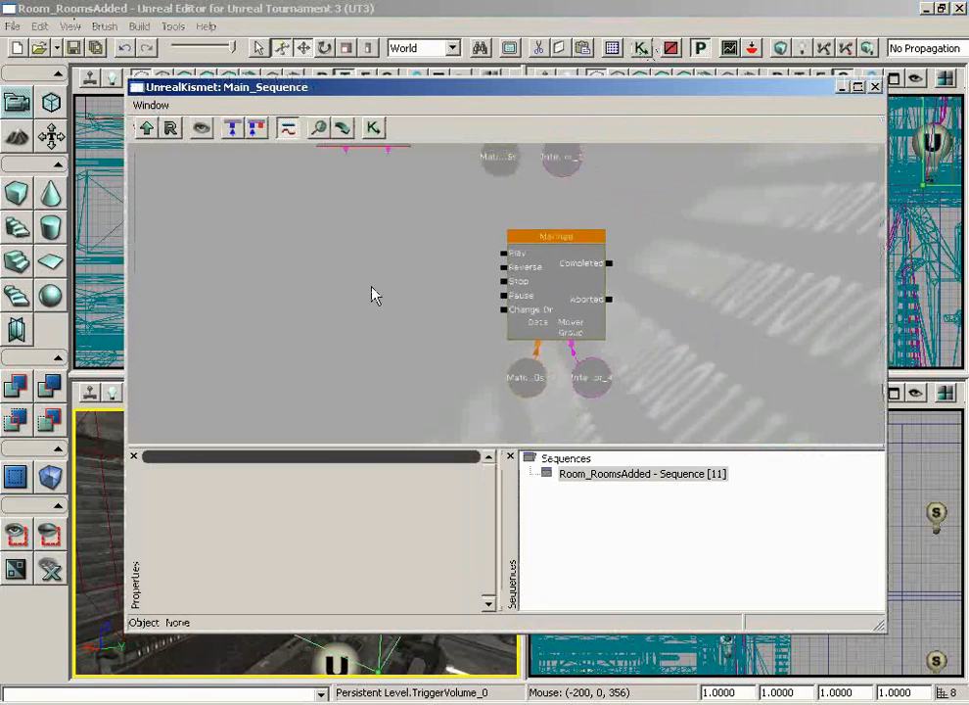
pyautogui.rightClick(369, 284)
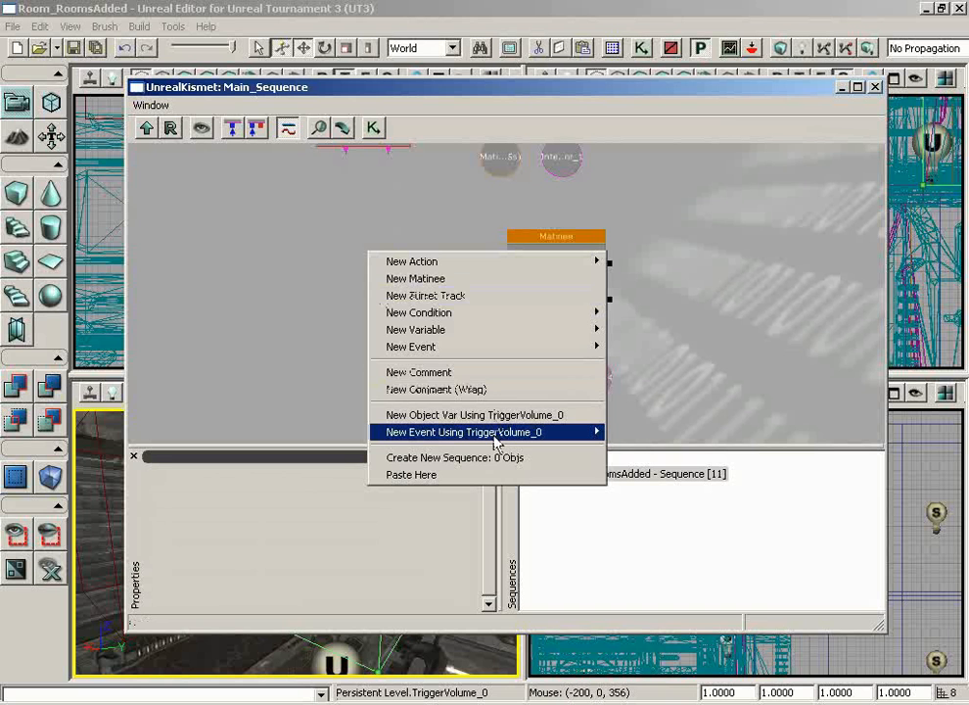
pyautogui.moveTo(496, 440)
pyautogui.click(637, 433)
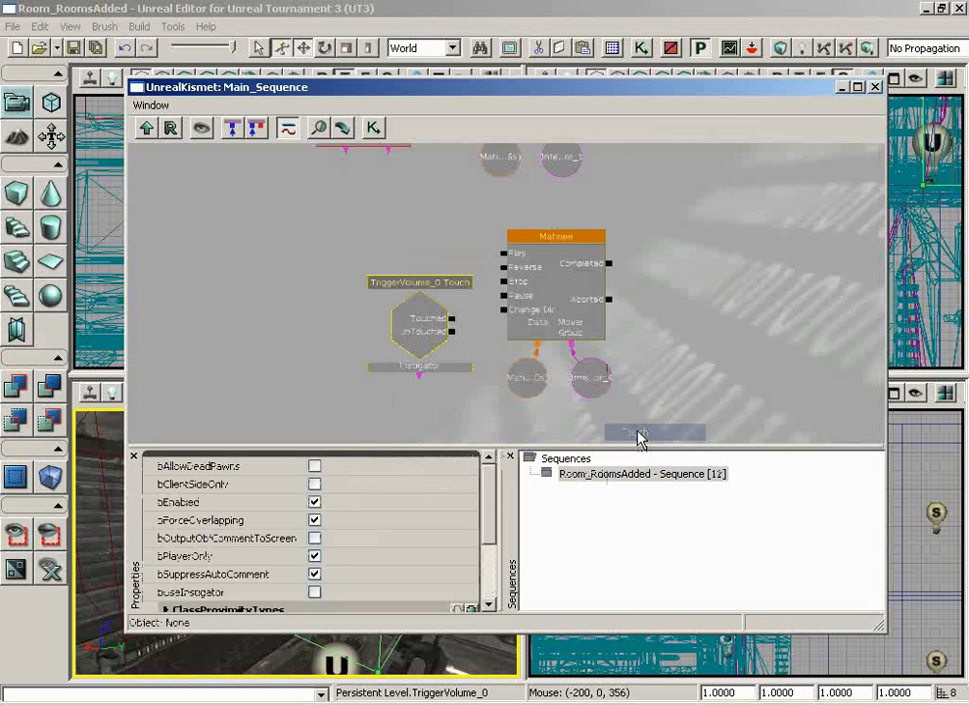
pyautogui.keyDown('ctrl'); pyautogui.moveTo(428, 333); pyautogui.dragTo(448, 259); pyautogui.keyUp('ctrl')
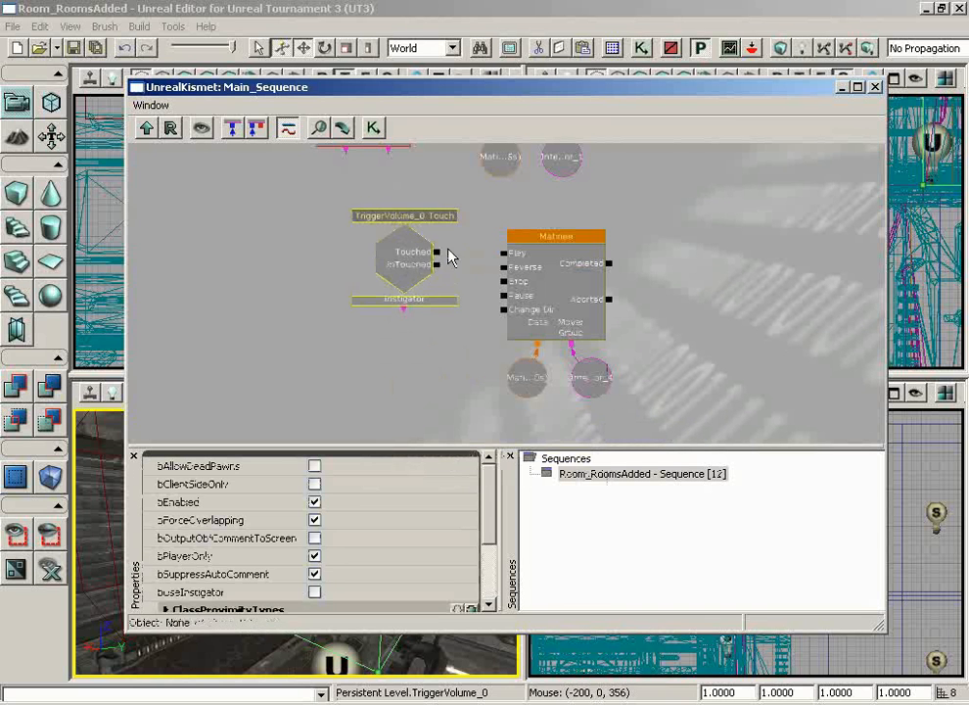
# Step: Wire the Touch event's Touched output to the Matinee's Play input and its UnTouched output to Reverse
pyautogui.scroll(3, 450, 269)
pyautogui.moveTo(369, 279); pyautogui.dragTo(412, 294)
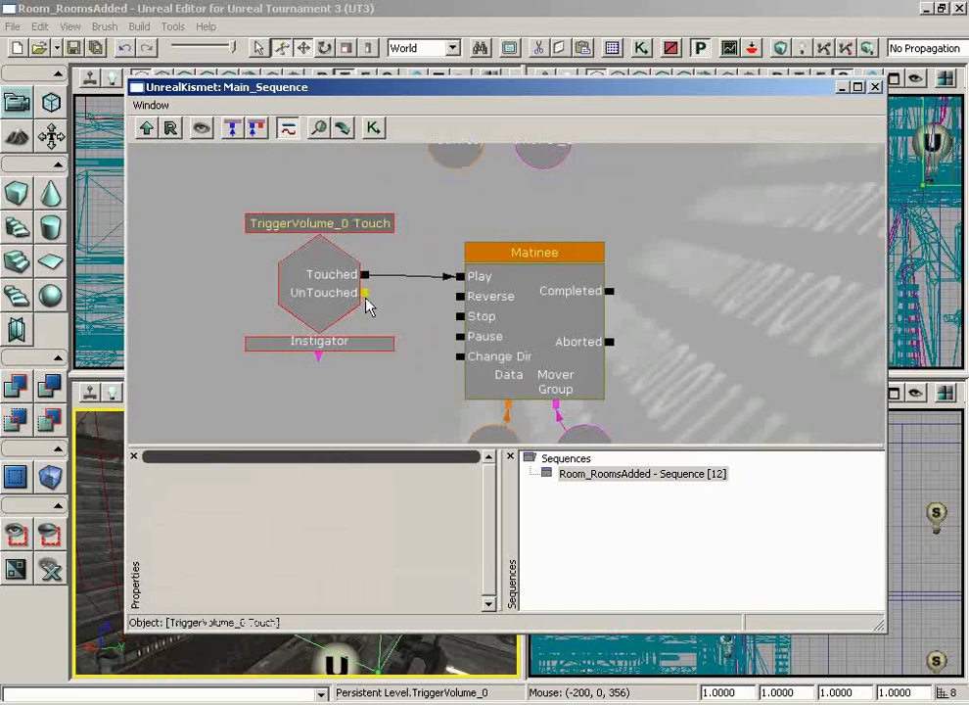
pyautogui.moveTo(366, 294)
pyautogui.mouseDown()
pyautogui.moveTo(415, 352)
pyautogui.moveTo(461, 297)
pyautogui.moveTo(426, 379)
pyautogui.moveTo(443, 297)
pyautogui.moveTo(355, 299)
pyautogui.moveTo(374, 308)
pyautogui.mouseUp()
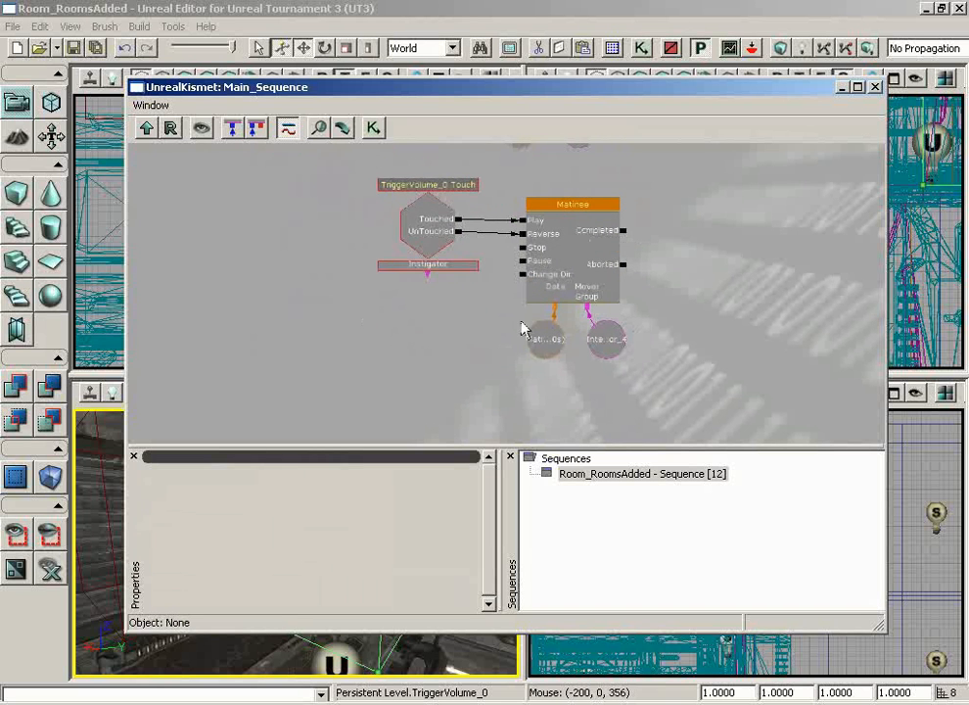
pyautogui.moveTo(444, 325); pyautogui.dragTo(456, 284)
# Step: Set the TriggerVolume_0 Touch event's MaxTriggerCount to 0 and close Kismet
pyautogui.click(399, 291)
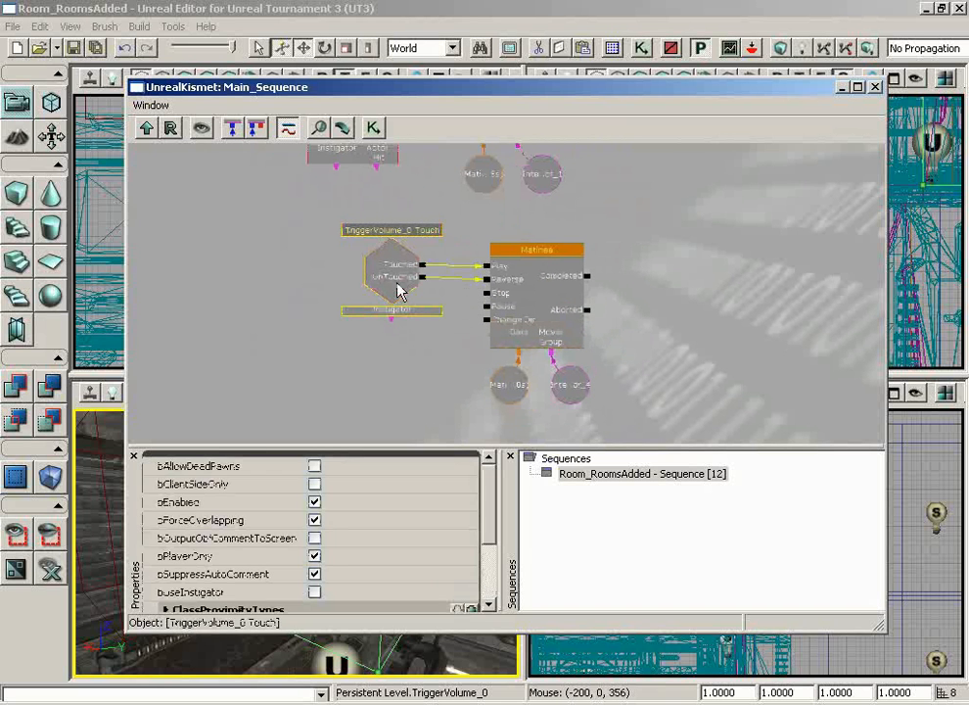
pyautogui.scroll(-3, 277, 548)
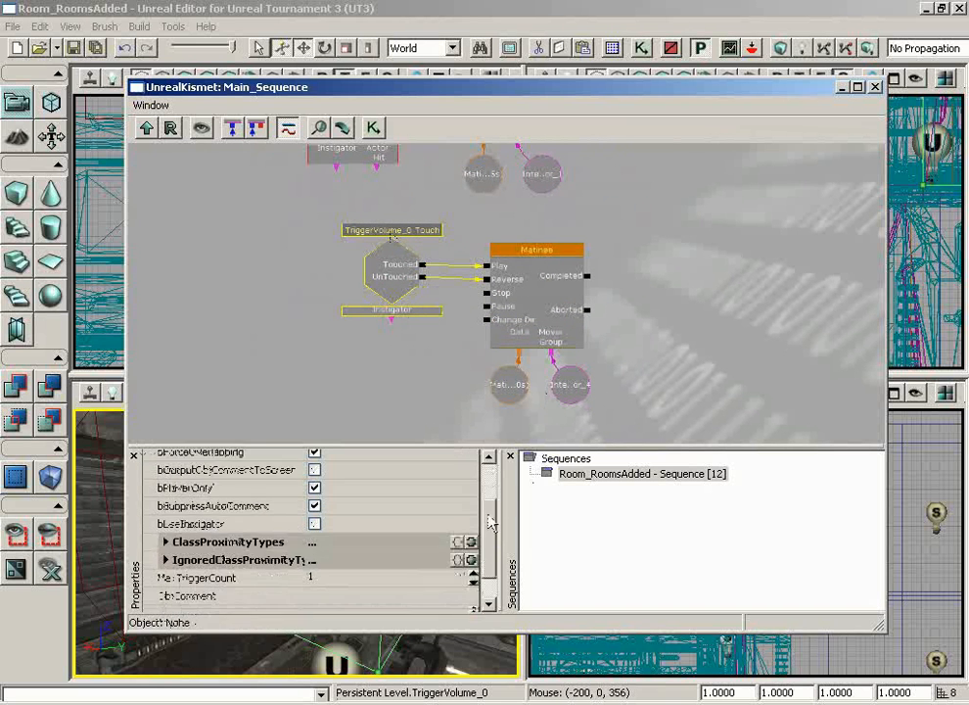
pyautogui.click(327, 544)
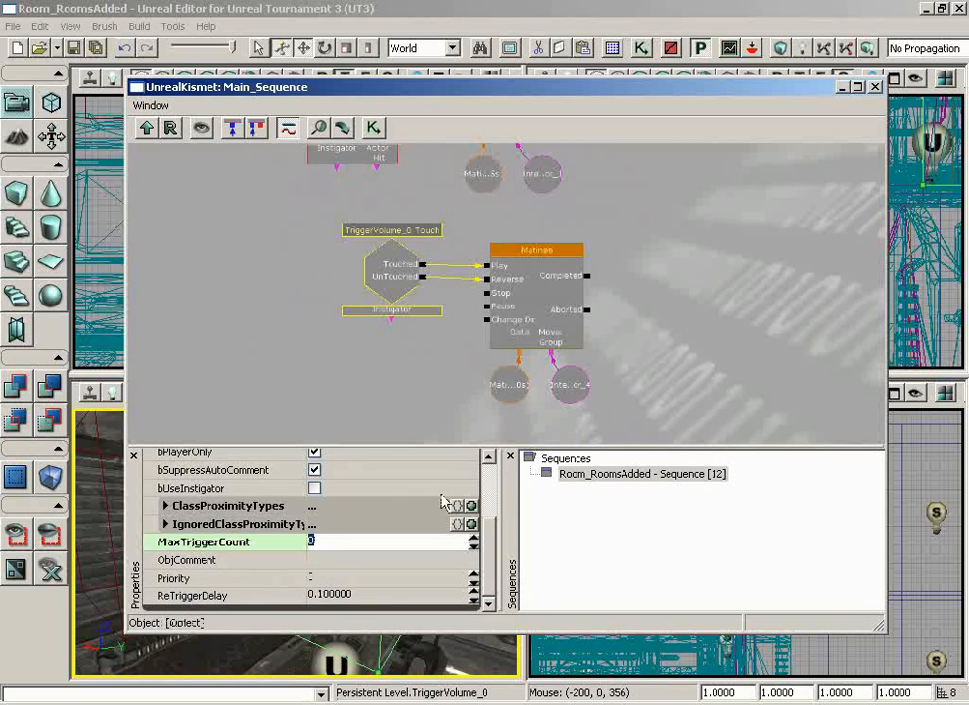
pyautogui.click(874, 86)
# Step: Play the level from the platform before the upper door, walk through the doorway and back away to test the trigger
pyautogui.moveTo(391, 581); pyautogui.dragTo(391, 582)
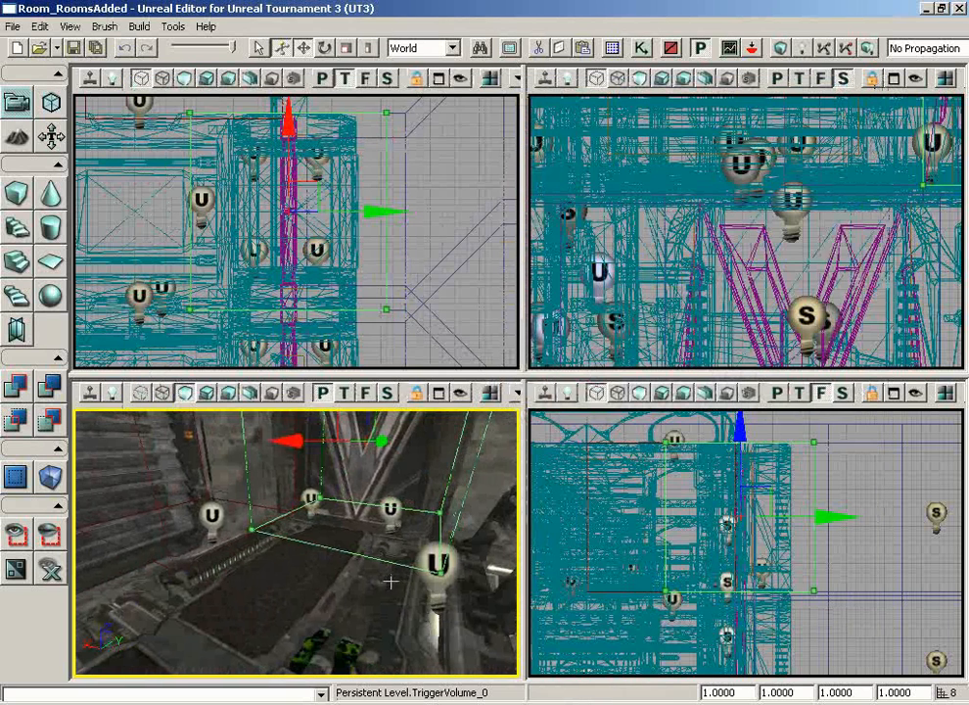
pyautogui.rightClick(251, 593)
pyautogui.click(214, 628)
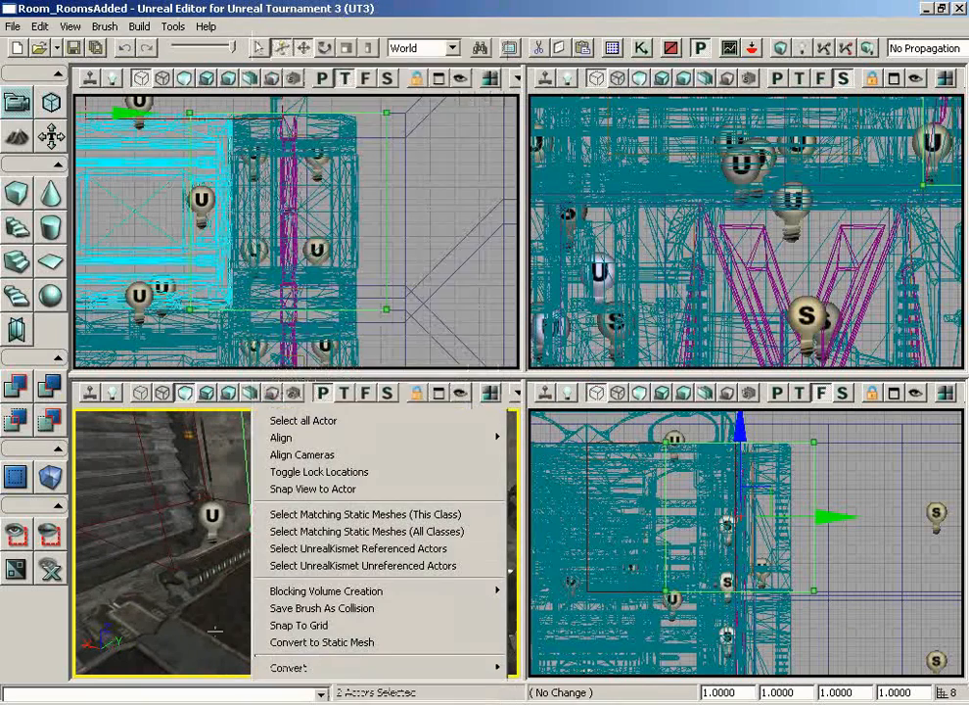
pyautogui.rightClick(297, 574)
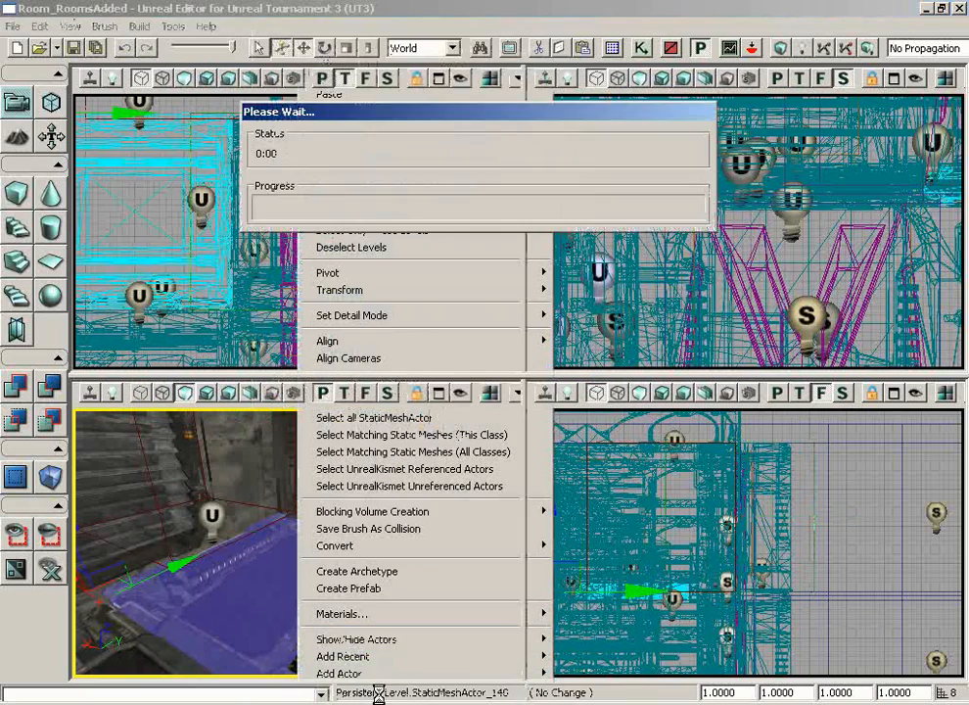
pyautogui.press('w')
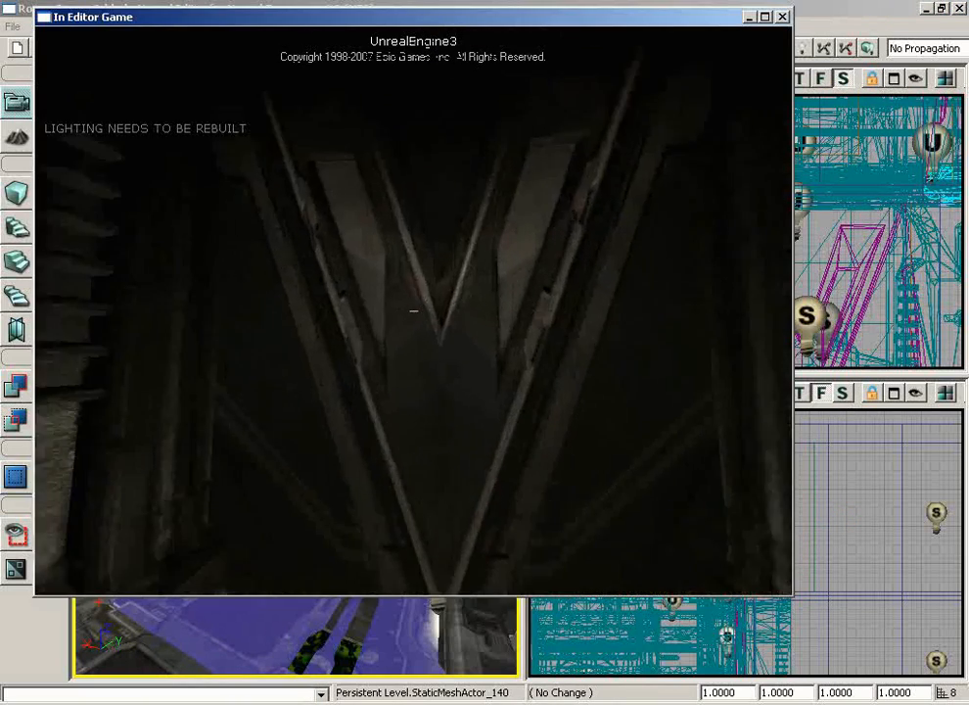
pyautogui.press('w')
pyautogui.press('w')
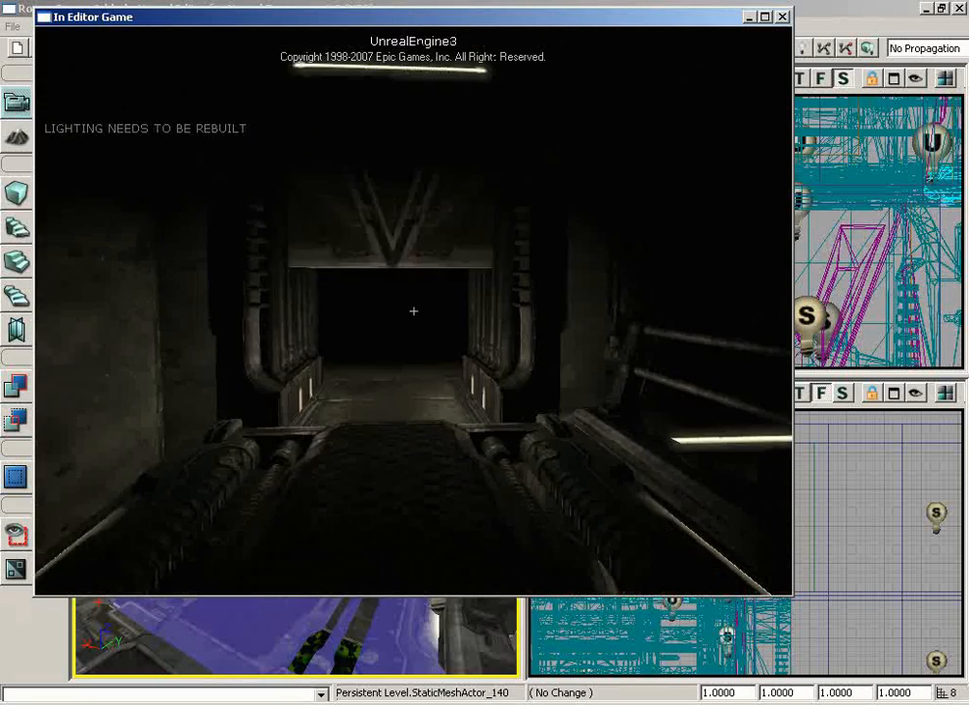
pyautogui.press('w')
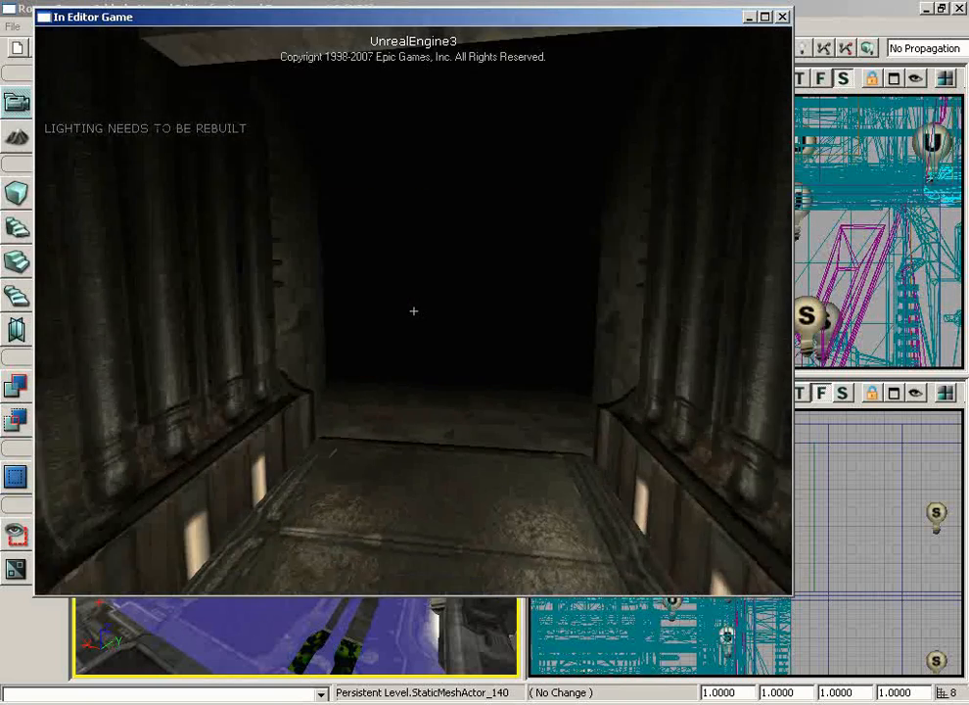
pyautogui.press('w')
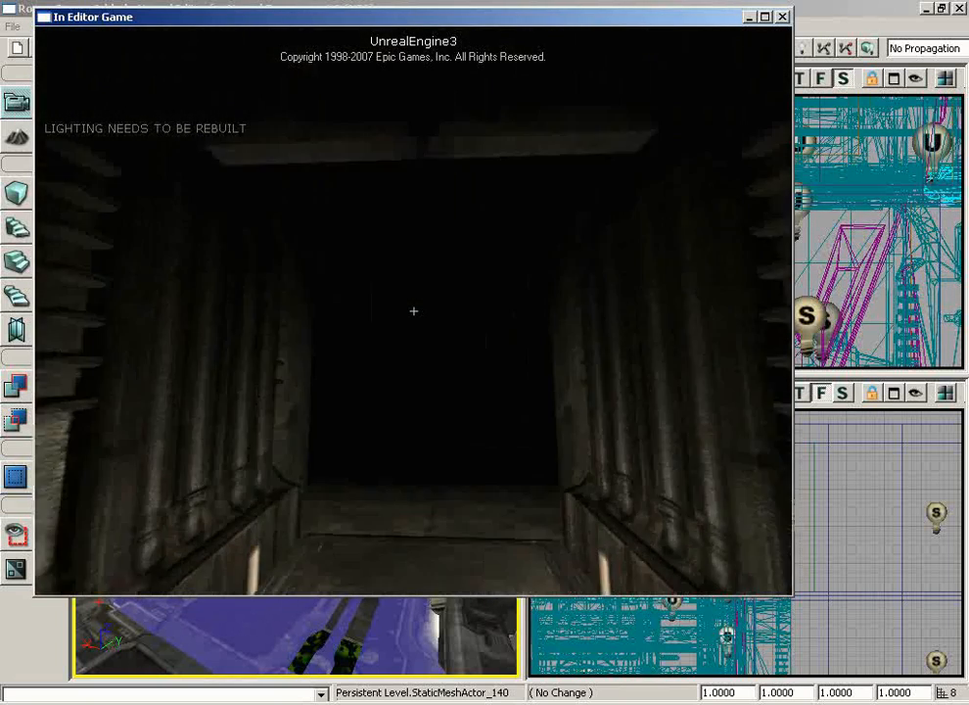
pyautogui.press('s')
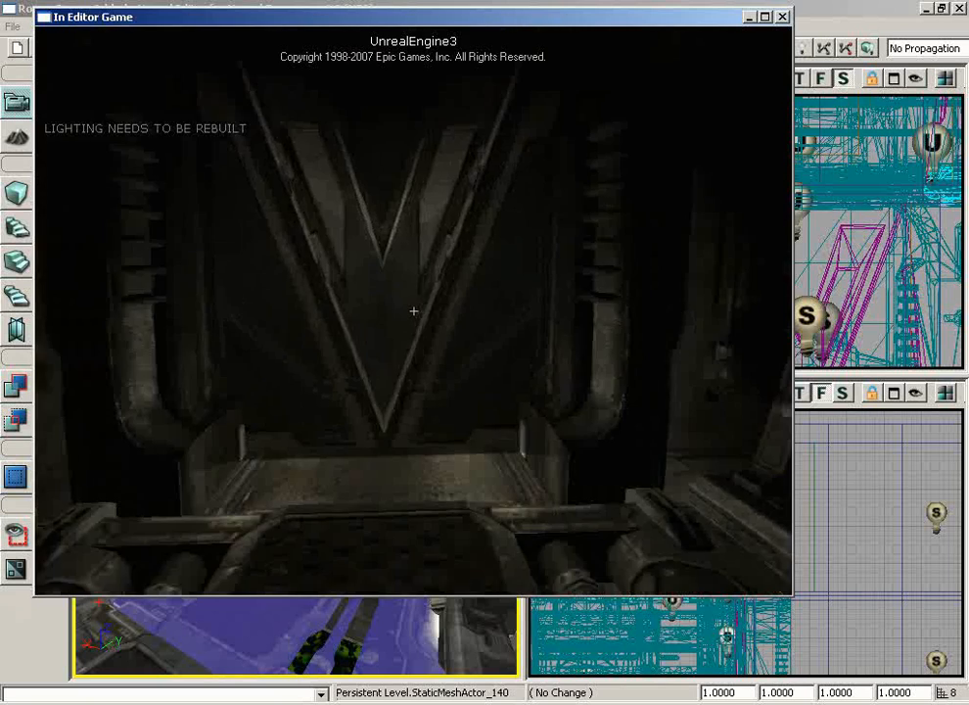
pyautogui.press('s')
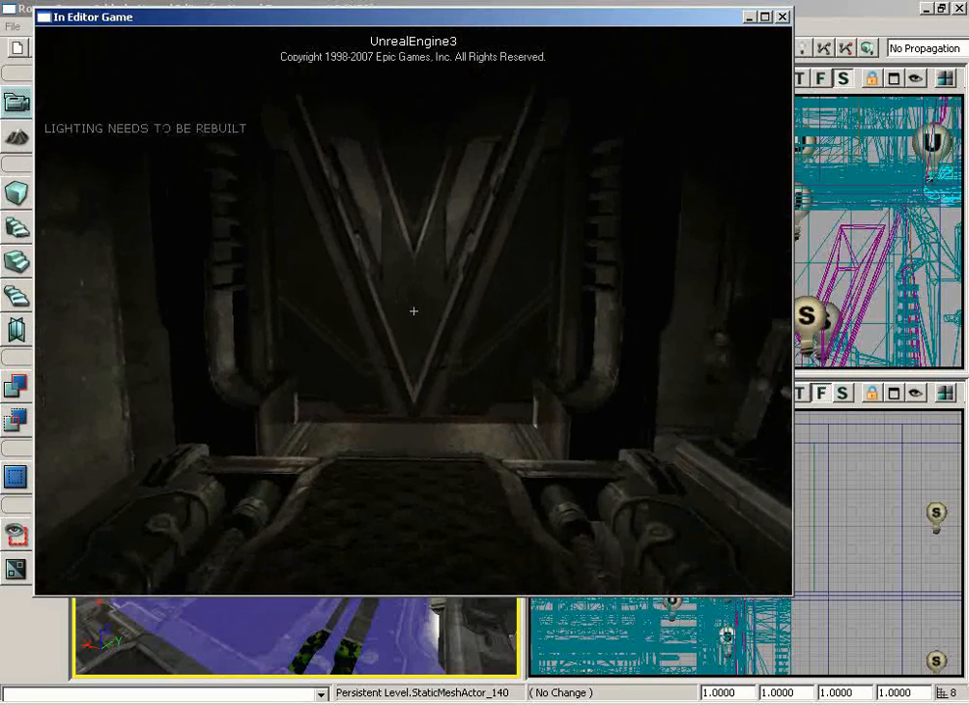
# Step: Approach and retreat from the upper door repeatedly to test its opening and reversing, and exit the game
pyautogui.press('w')
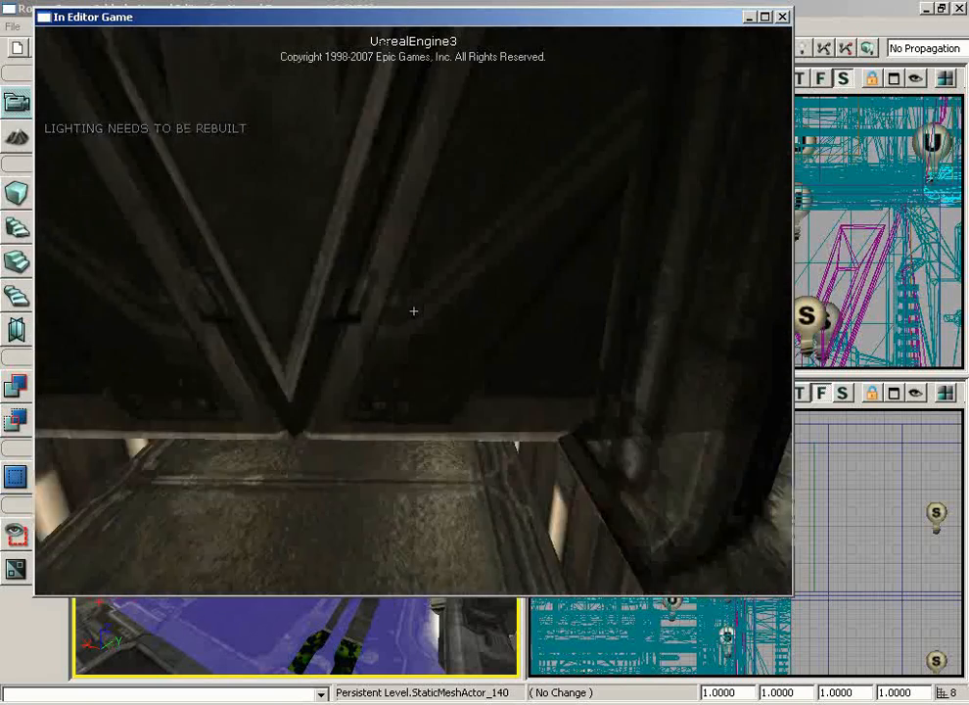
pyautogui.press('s')
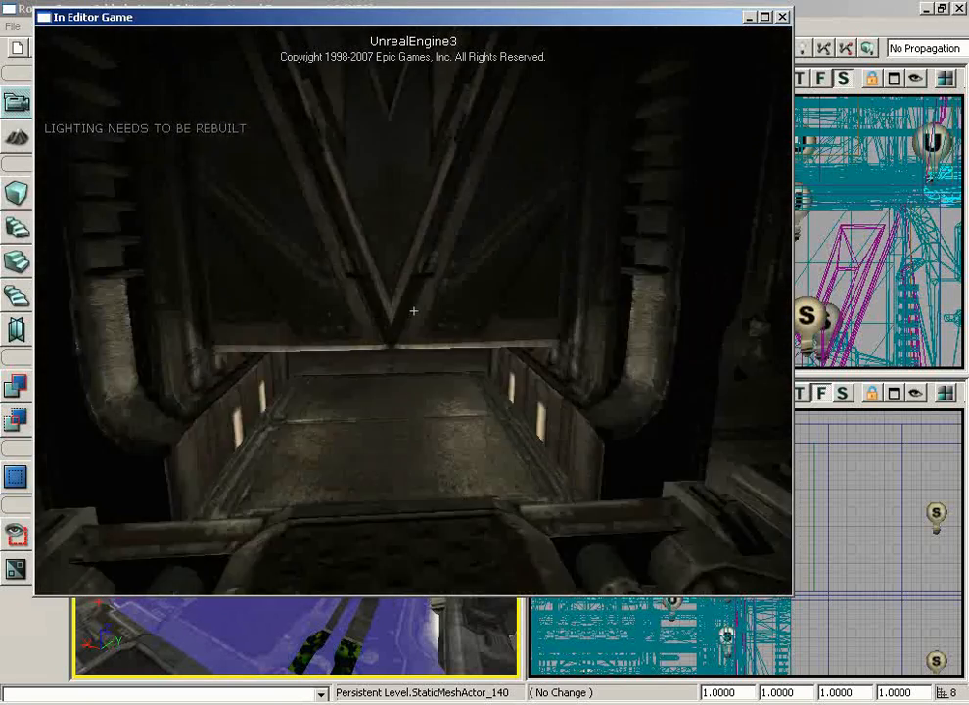
pyautogui.press('w')
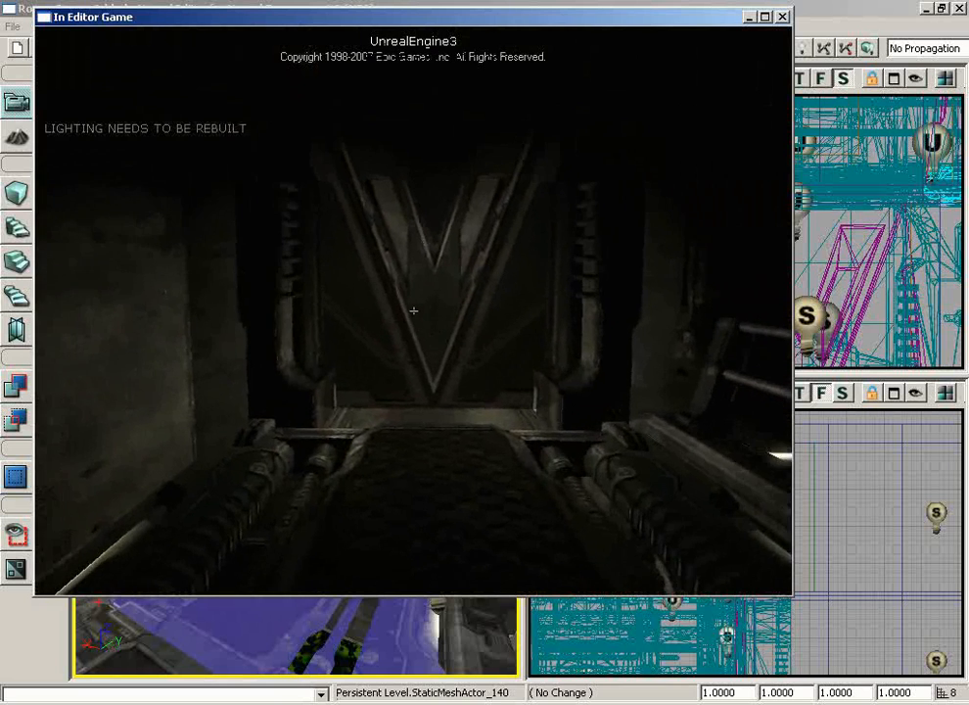
pyautogui.press('w')
pyautogui.press('s')
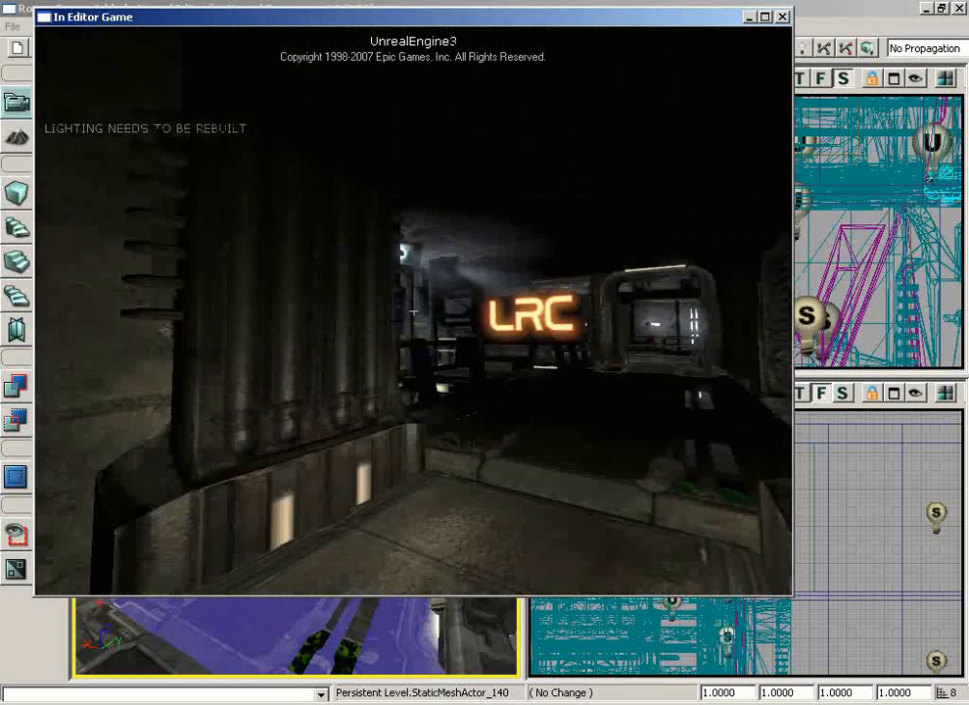
pyautogui.press('w')
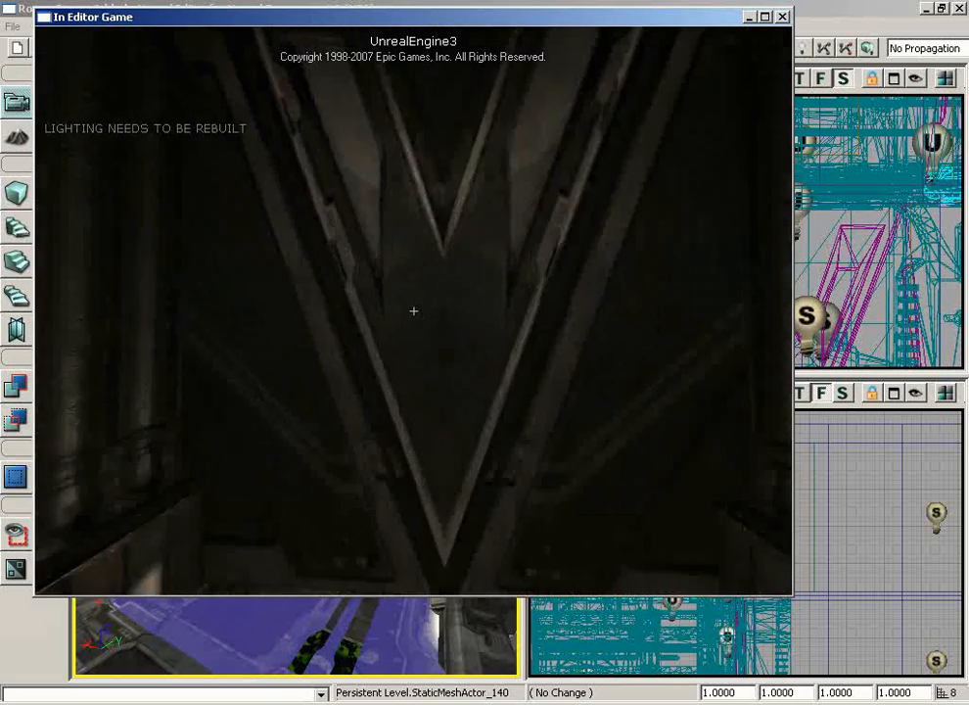
pyautogui.press('s')
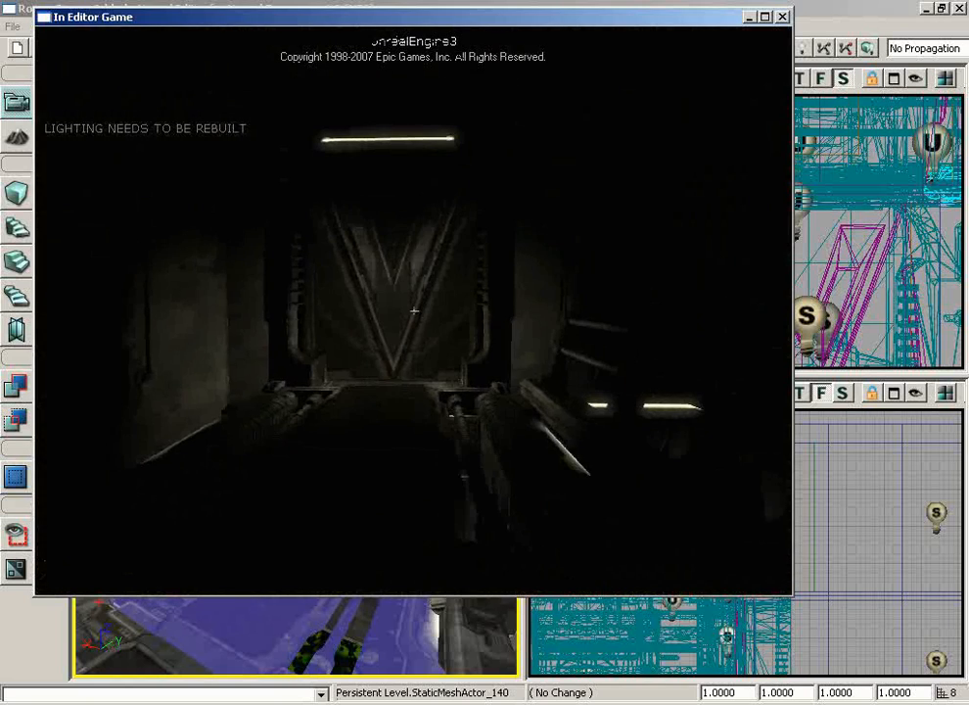
pyautogui.press('Escape')
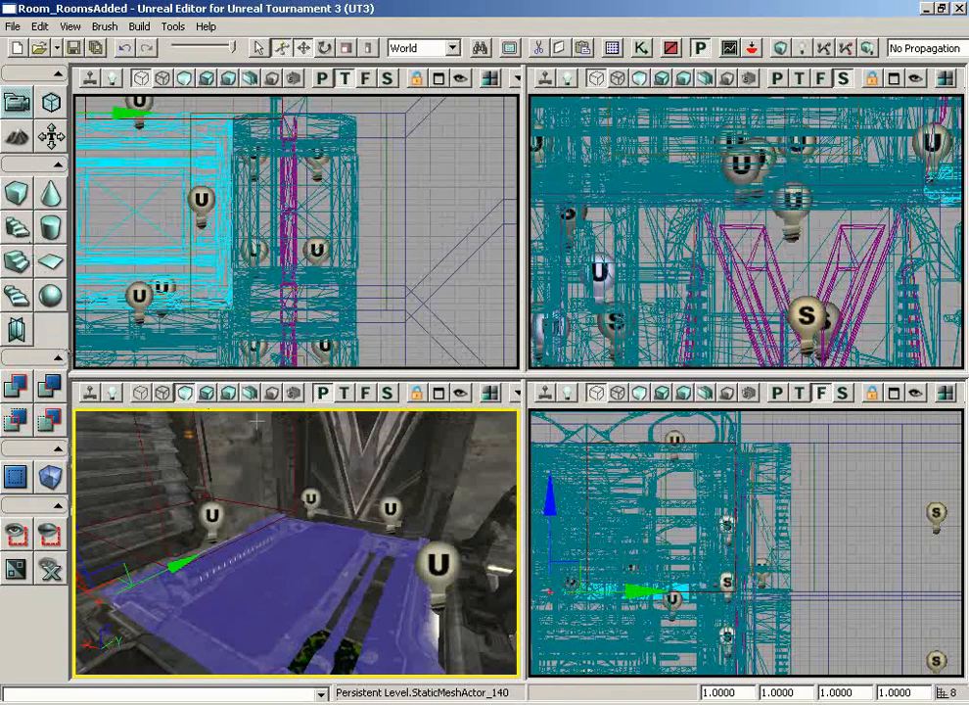
# Step: Select the lower sliding door (InterpActor_3) and create a Mover event for it with its Matinee in Kismet
pyautogui.click(364, 471)
pyautogui.moveTo(487, 473); pyautogui.dragTo(480, 431)
pyautogui.moveTo(479, 470)
pyautogui.mouseDown(button='right')
pyautogui.moveTo(405, 468)
pyautogui.moveTo(481, 476)
pyautogui.mouseUp(button='right')
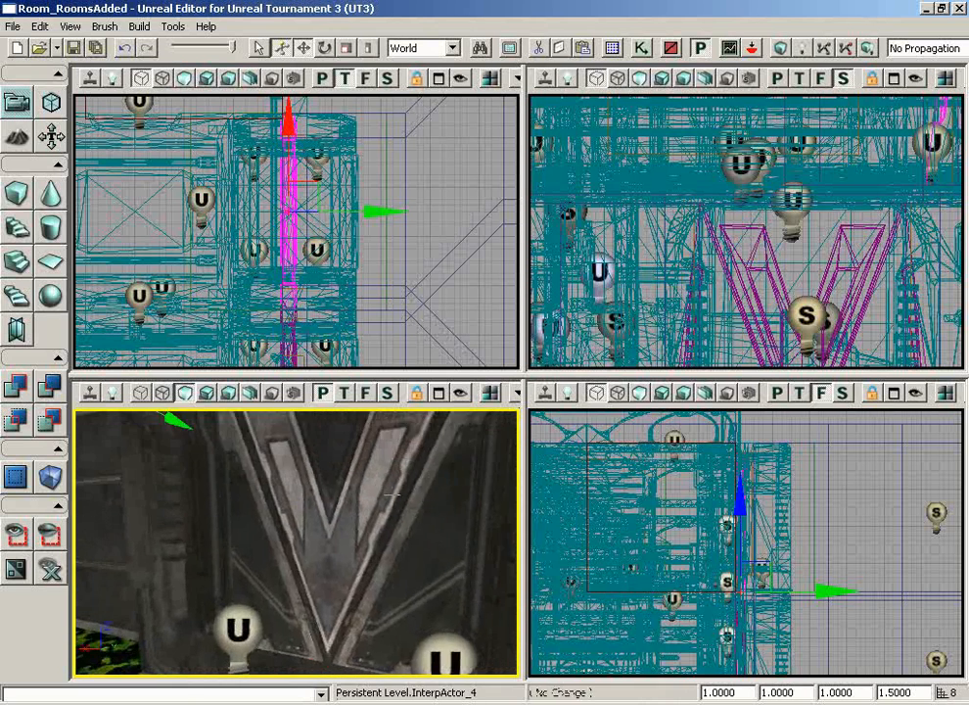
pyautogui.click(357, 512)
pyautogui.moveTo(362, 512); pyautogui.dragTo(324, 505)
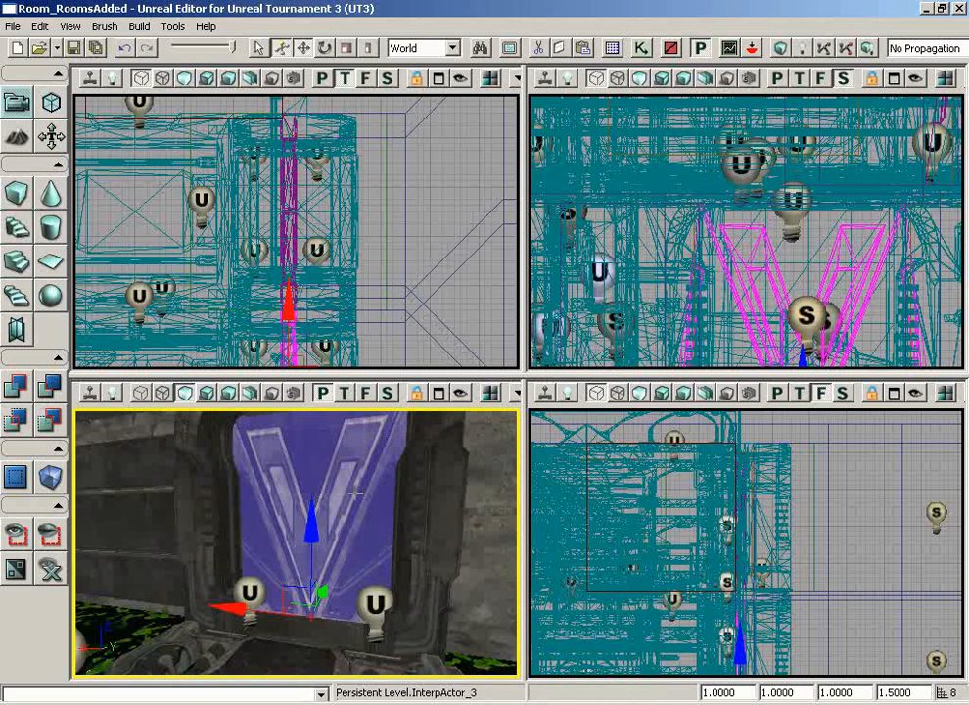
pyautogui.click(642, 48)
pyautogui.scroll(-3, 651, 397)
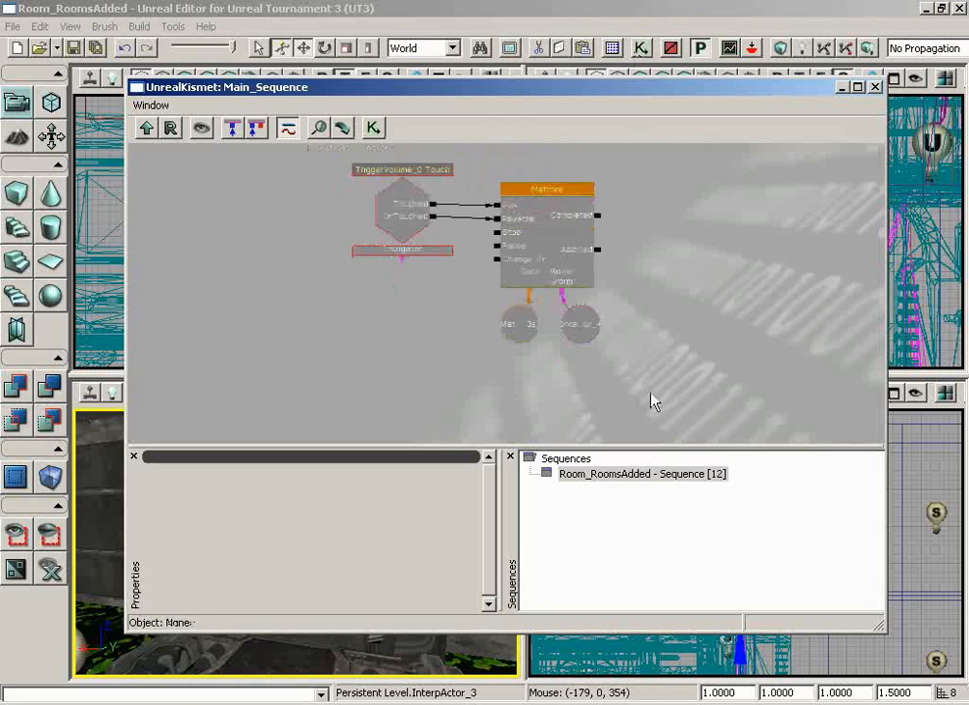
pyautogui.scroll(1, 644, 361)
pyautogui.scroll(1, 644, 400)
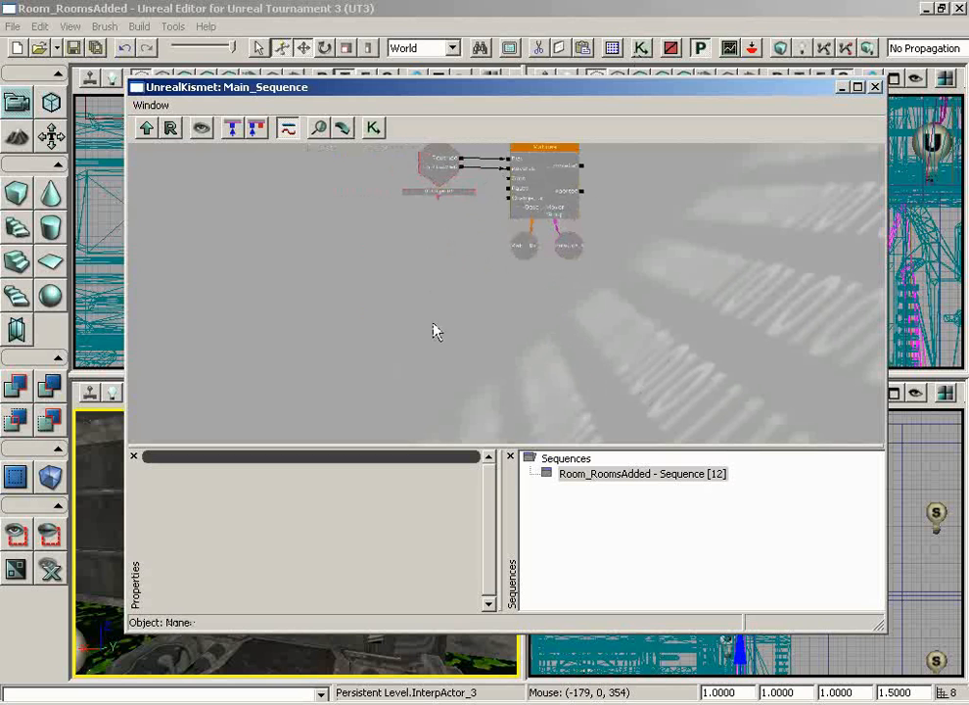
pyautogui.rightClick(433, 277)
pyautogui.moveTo(461, 455)
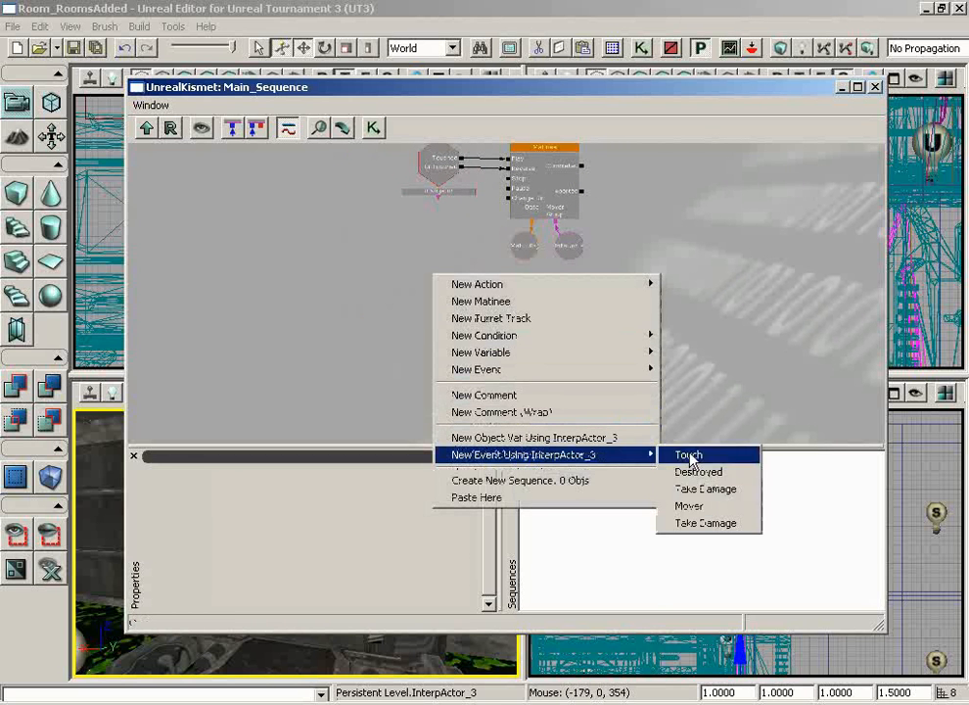
pyautogui.click(689, 506)
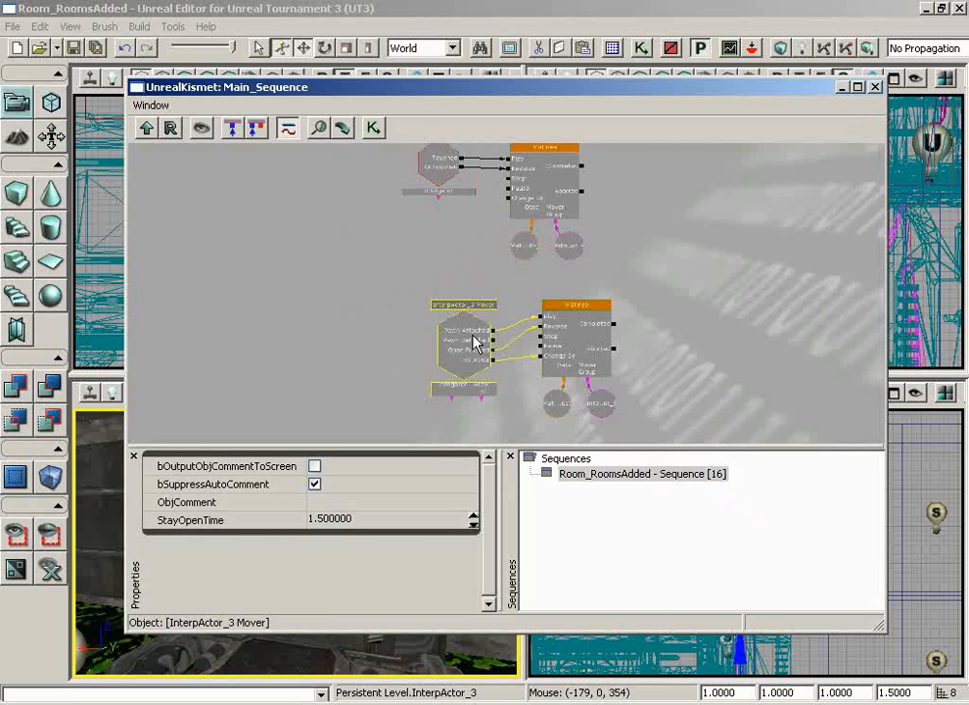
# Step: Delete the InterpActor_3 Mover event node and open the remaining Matinee for editing
pyautogui.press('Delete')
pyautogui.moveTo(677, 404); pyautogui.dragTo(656, 358)
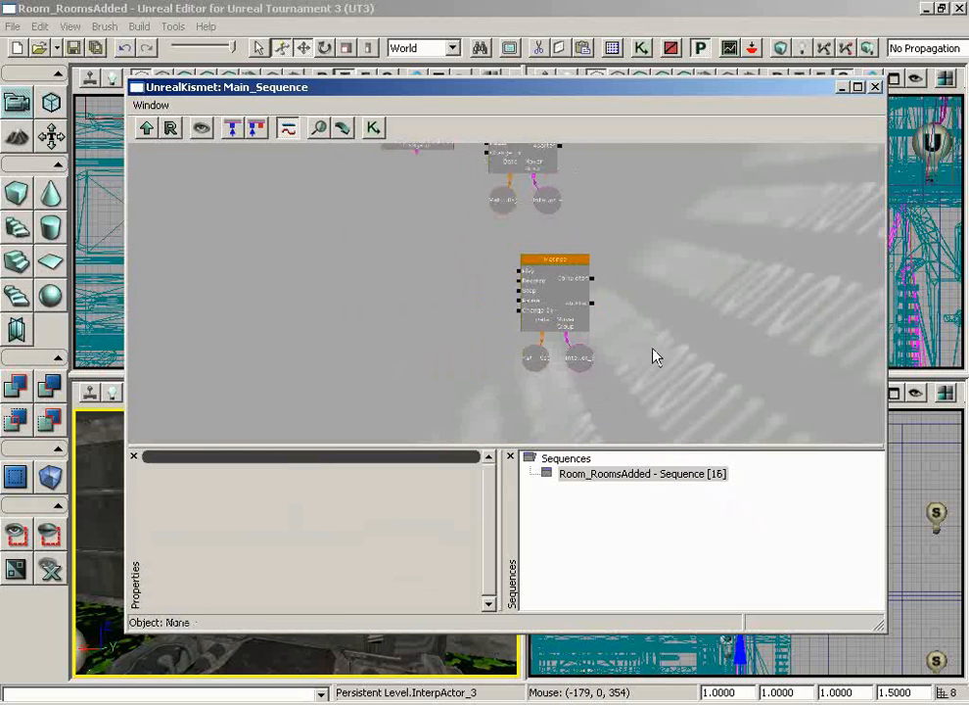
pyautogui.doubleClick(558, 292)
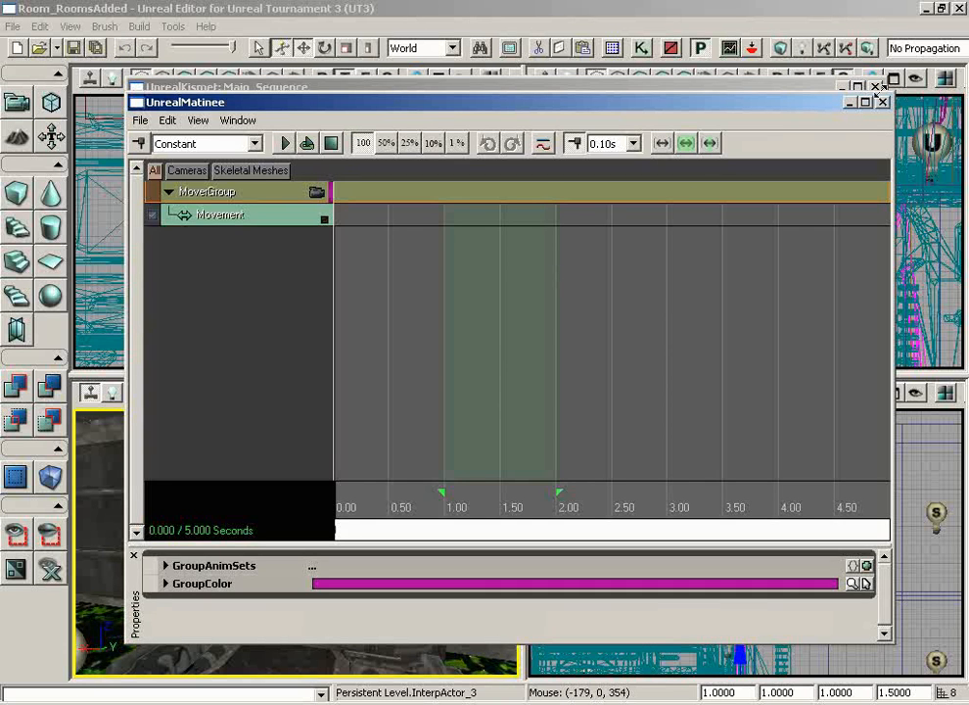
# Step: Close Kismet, select the Movement track and shorten the Matinee sequence and its loop section to 0.00–1.00 seconds
pyautogui.click(875, 86)
pyautogui.moveTo(422, 103); pyautogui.dragTo(622, 105)
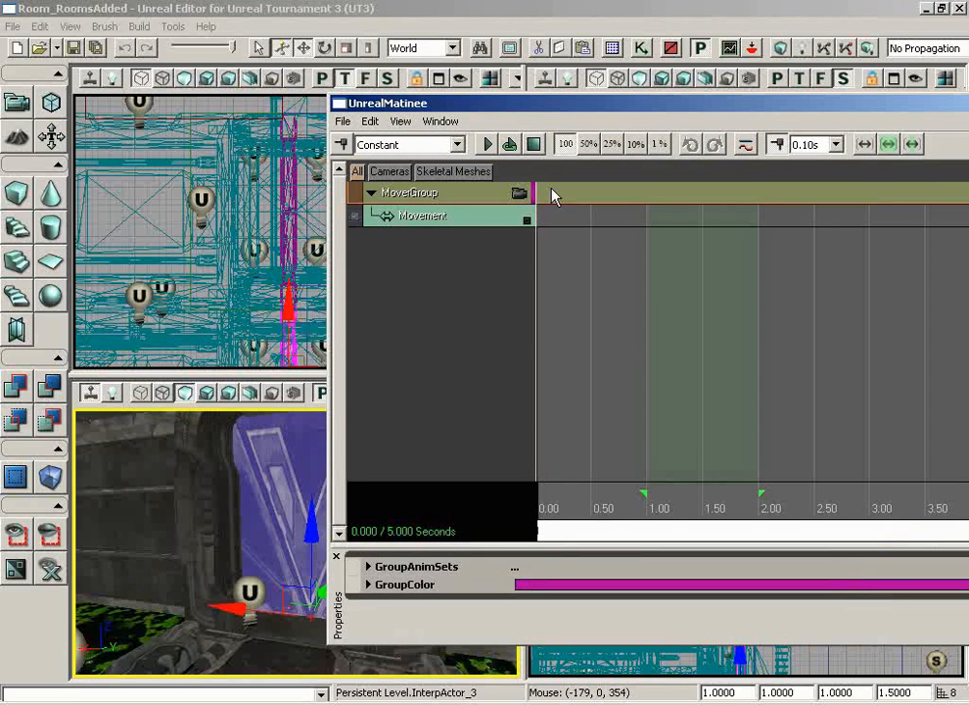
pyautogui.click(484, 217)
pyautogui.scroll(-1, 691, 464)
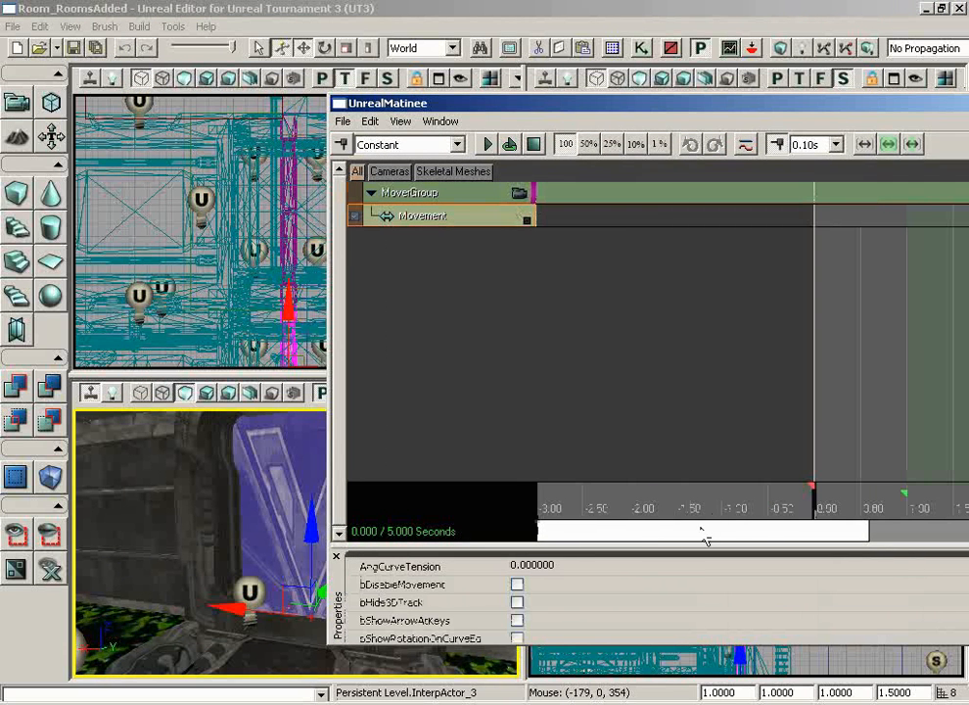
pyautogui.moveTo(705, 533); pyautogui.dragTo(921, 528)
pyautogui.moveTo(955, 490); pyautogui.dragTo(561, 500)
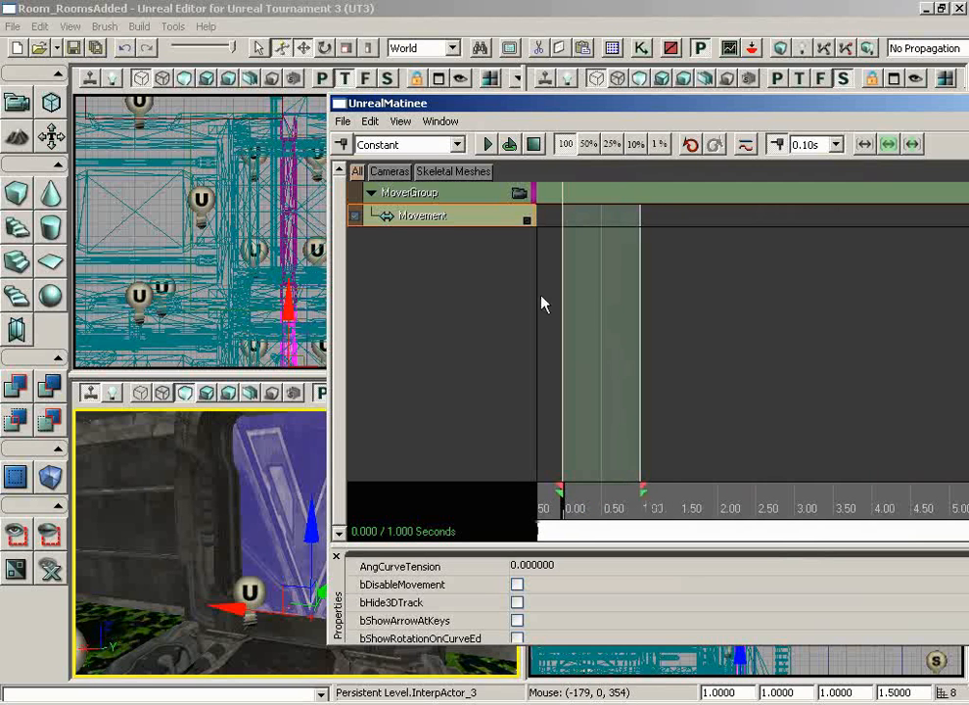
# Step: Add Movement keys at 0.00 s and 1.00 s and uncover the perspective view for key editing
pyautogui.click(341, 145)
pyautogui.moveTo(565, 522); pyautogui.dragTo(626, 500)
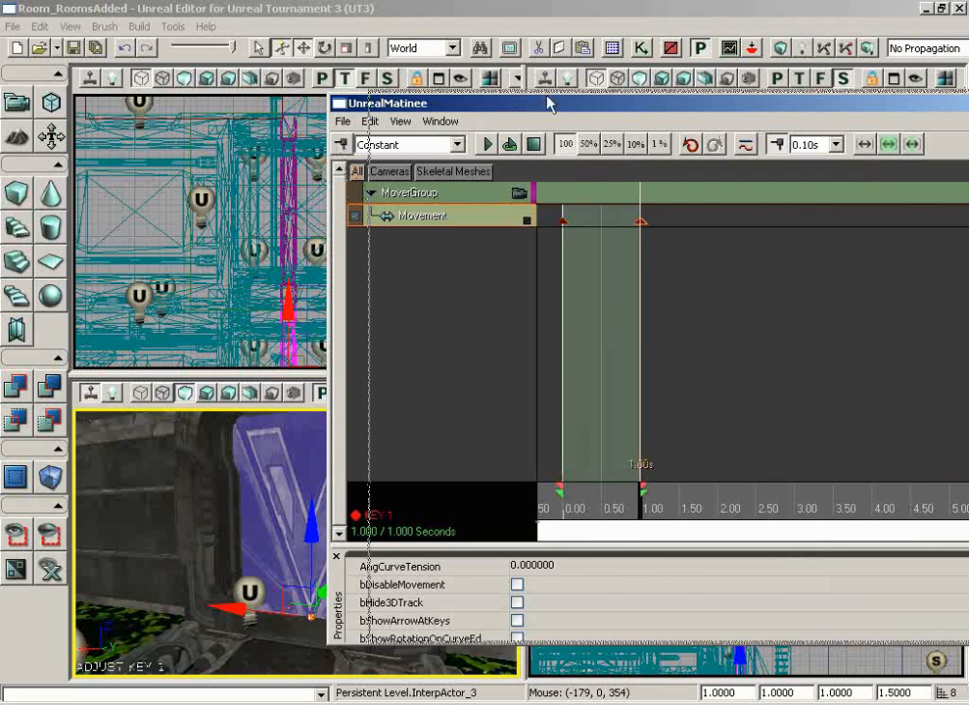
pyautogui.moveTo(547, 100); pyautogui.dragTo(799, 105)
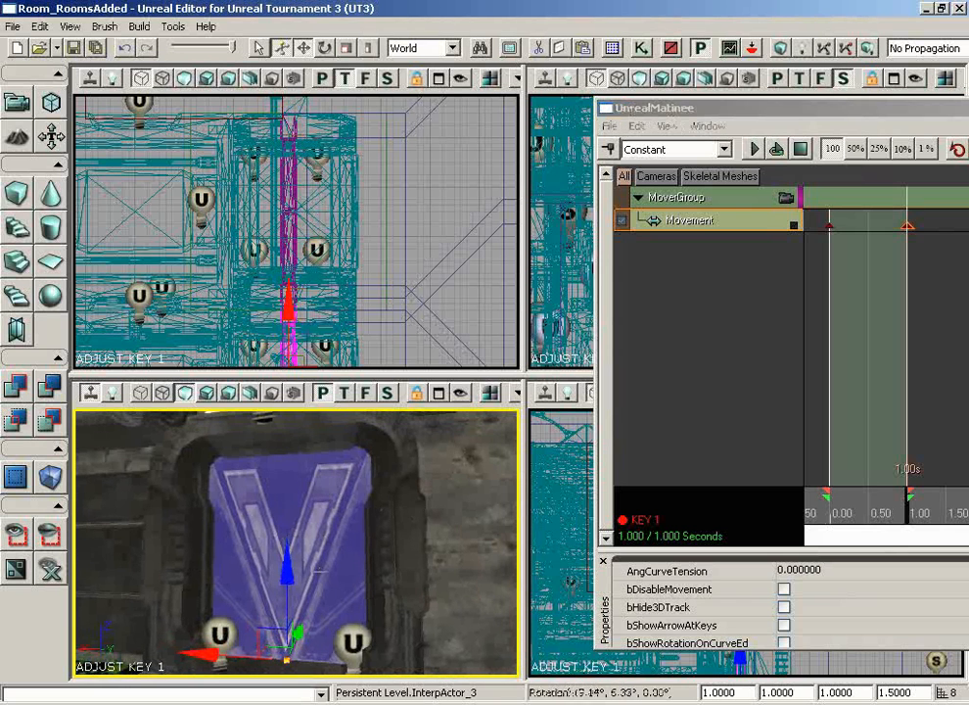
# Step: On the 1.00 s key, raise the door by about 216 units and shift it along the Y axis
pyautogui.moveTo(292, 577); pyautogui.dragTo(288, 412)
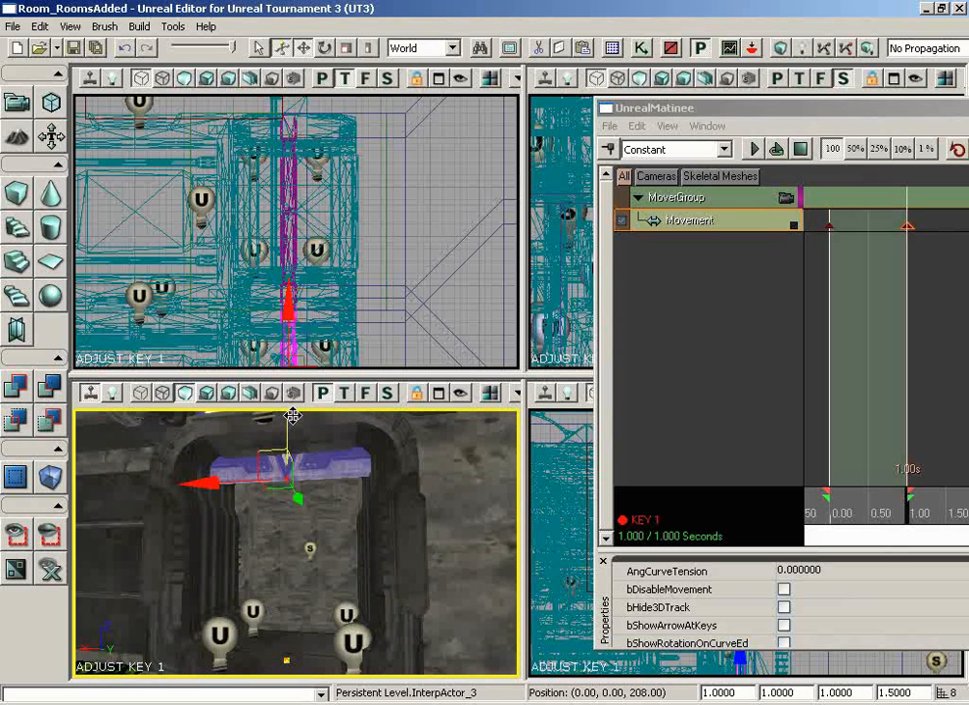
pyautogui.moveTo(423, 493)
pyautogui.mouseDown(button='right')
pyautogui.moveTo(421, 509)
pyautogui.moveTo(415, 480)
pyautogui.mouseUp(button='right')
pyautogui.moveTo(415, 480); pyautogui.dragTo(415, 454)
pyautogui.moveTo(292, 427); pyautogui.dragTo(290, 426)
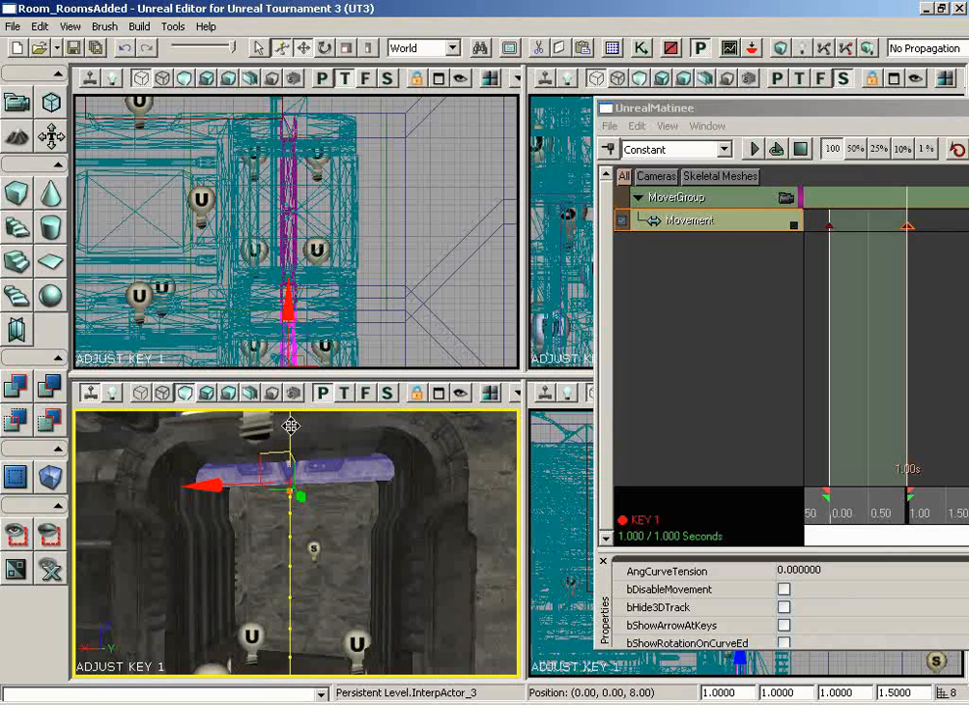
pyautogui.moveTo(372, 504)
pyautogui.mouseDown(button='right')
pyautogui.moveTo(374, 533)
pyautogui.moveTo(378, 504)
pyautogui.mouseUp(button='right')
pyautogui.moveTo(455, 475); pyautogui.dragTo(275, 403)
pyautogui.moveTo(199, 450); pyautogui.dragTo(237, 532)
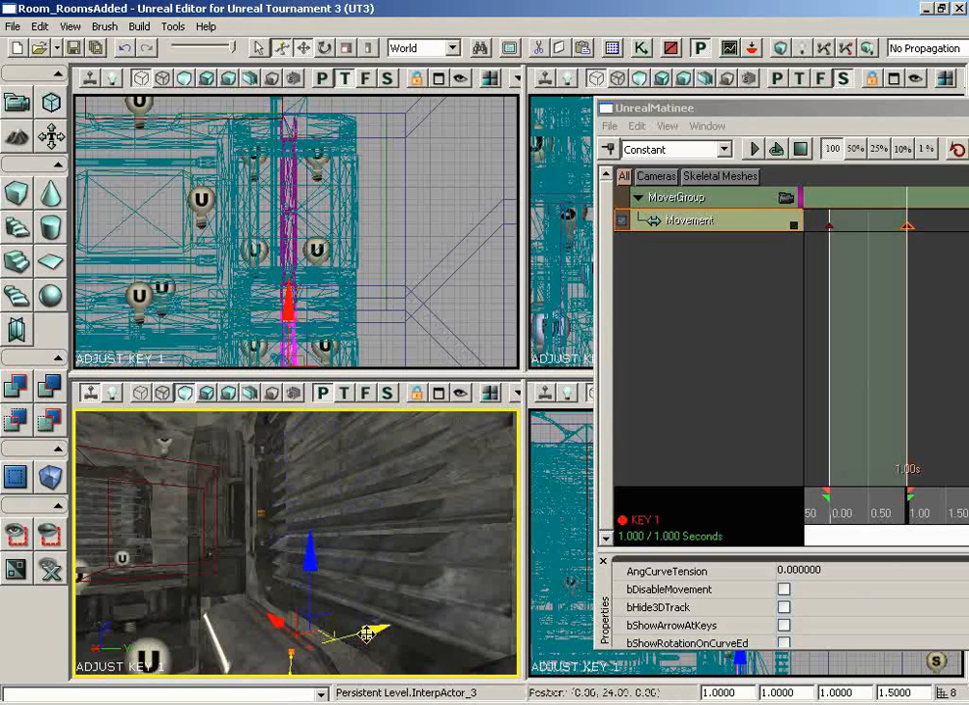
pyautogui.moveTo(378, 616); pyautogui.dragTo(369, 447)
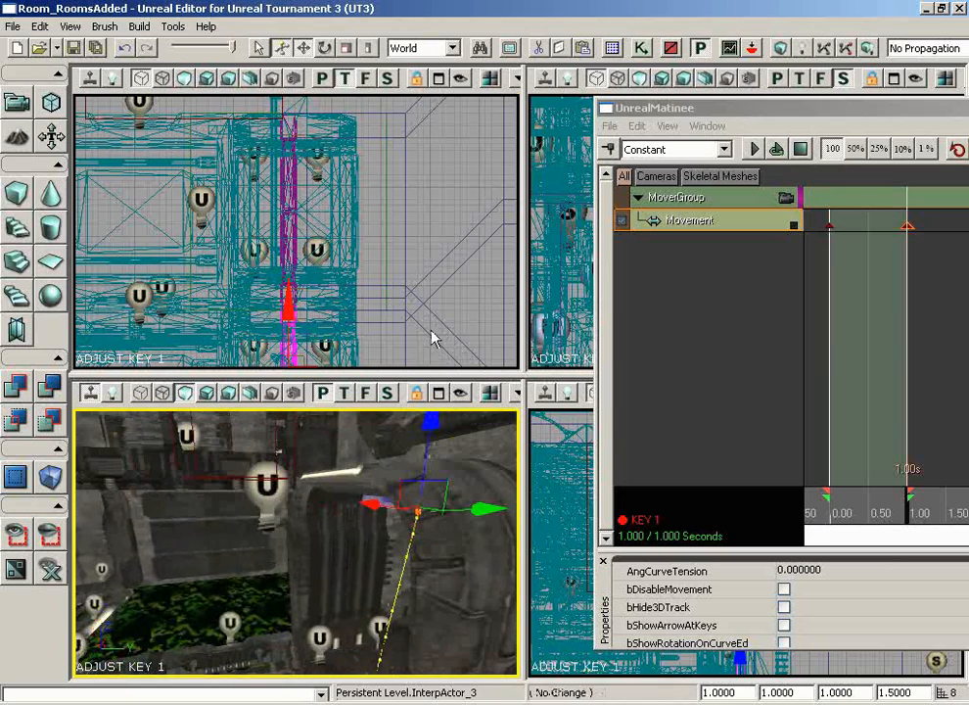
# Step: Examine how the raised door sits within the surrounding door frame and walls in the top and perspective views
pyautogui.moveTo(431, 338); pyautogui.dragTo(406, 343)
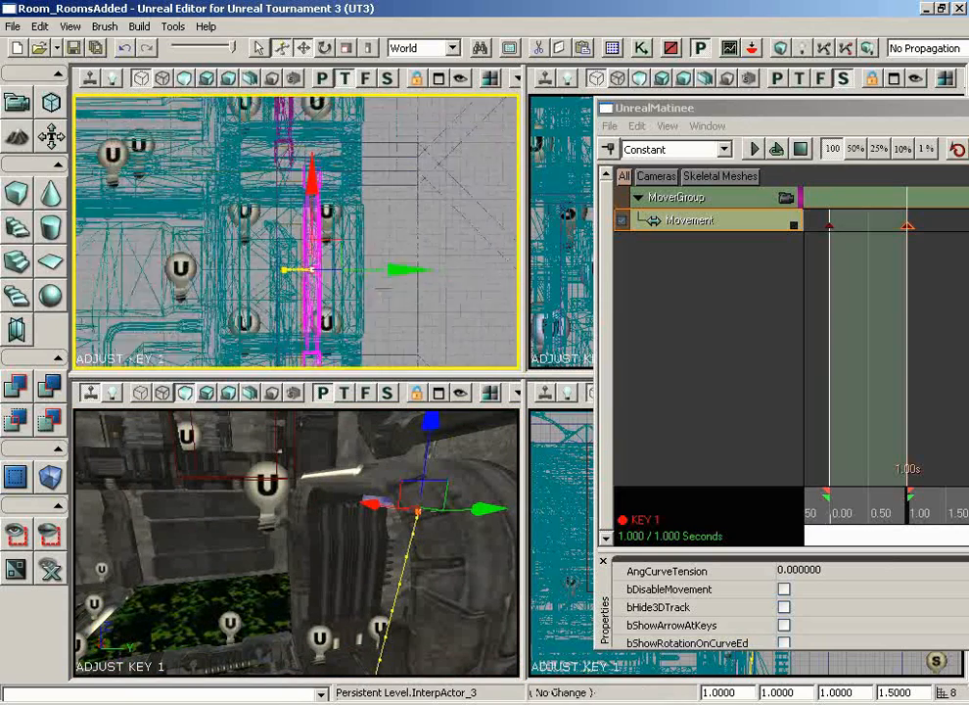
pyautogui.click(480, 587)
pyautogui.click(470, 565)
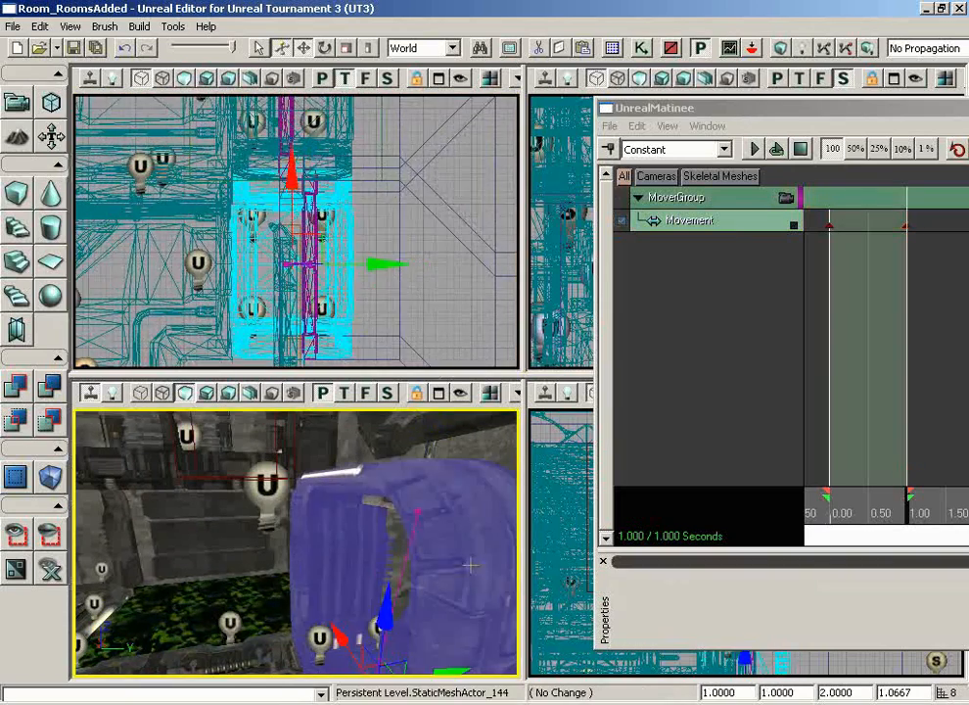
pyautogui.moveTo(433, 332); pyautogui.dragTo(418, 301)
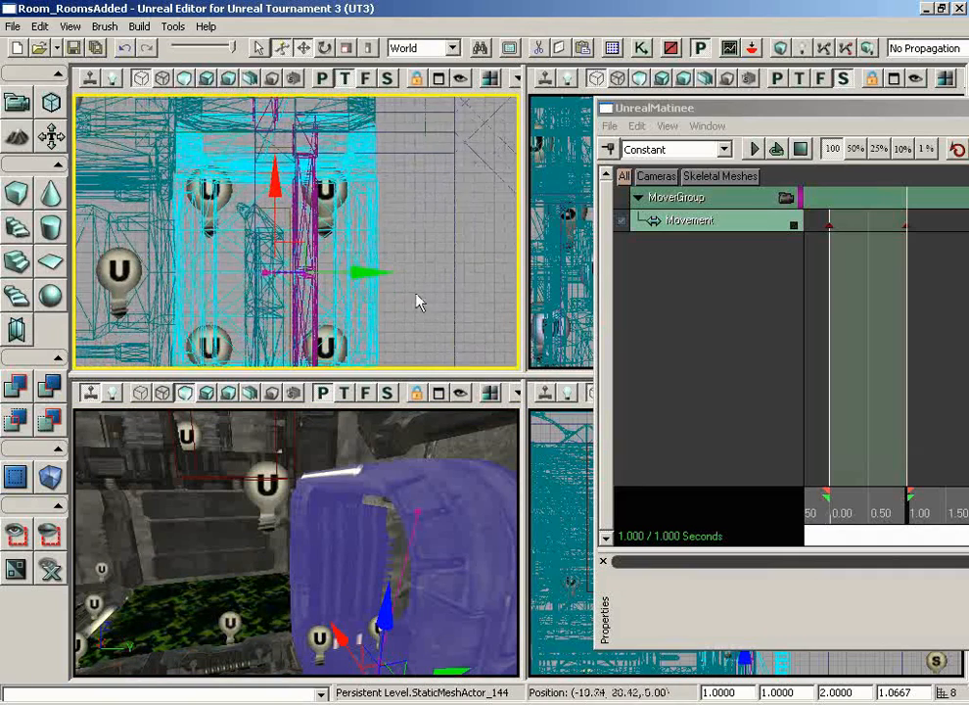
pyautogui.click(314, 209)
pyautogui.click(312, 213)
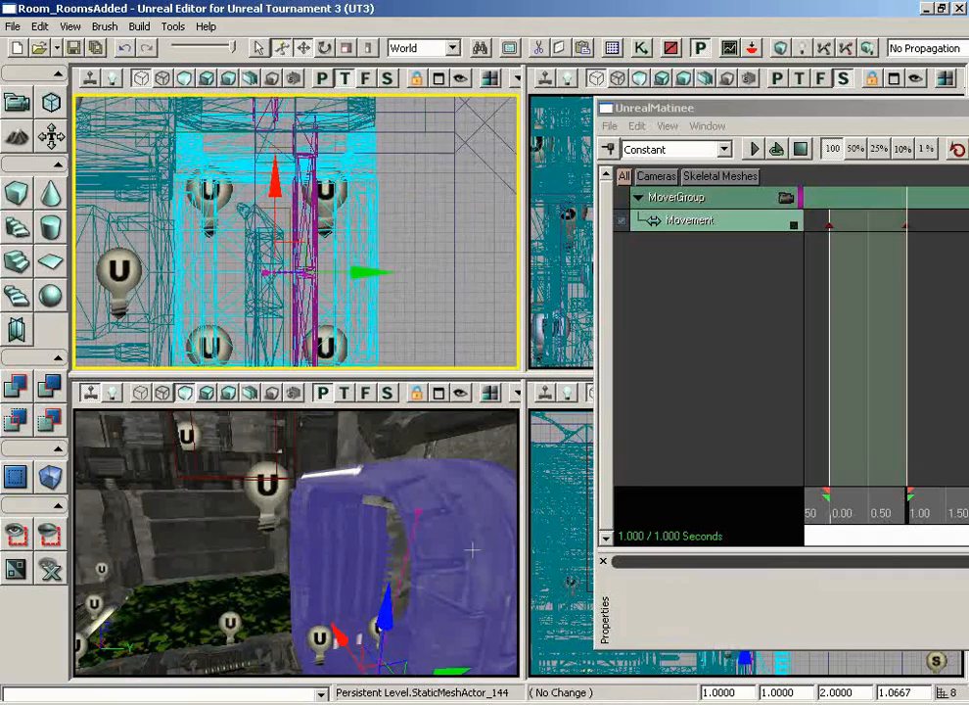
pyautogui.moveTo(472, 550); pyautogui.dragTo(478, 558)
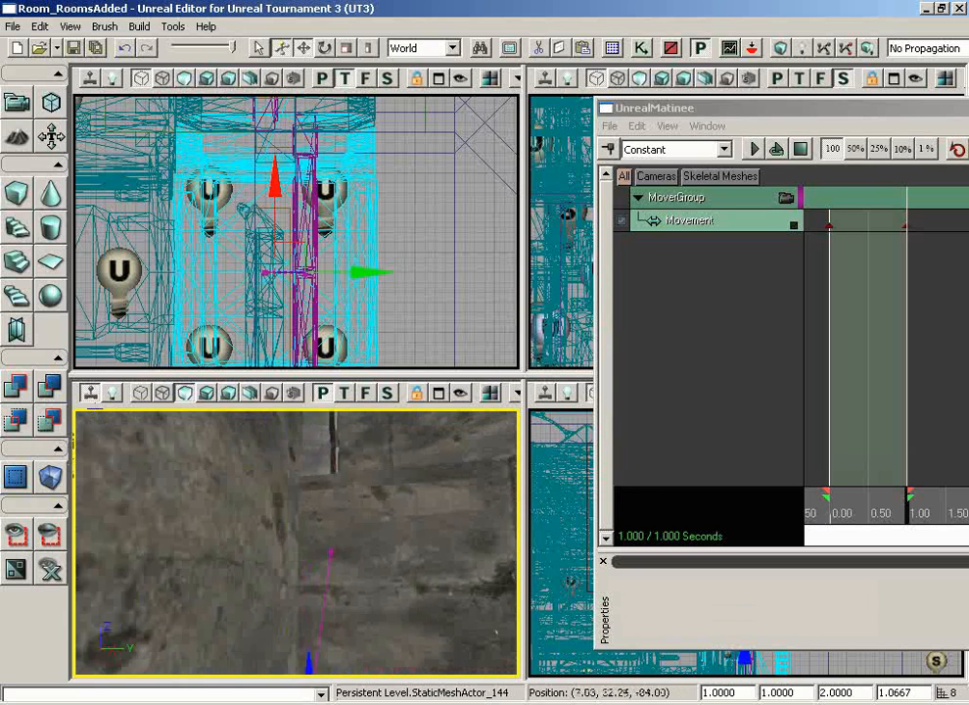
pyautogui.moveTo(125, 505)
pyautogui.mouseDown()
pyautogui.moveTo(146, 489)
pyautogui.moveTo(126, 505)
pyautogui.moveTo(125, 548)
pyautogui.moveTo(125, 505)
pyautogui.mouseUp()
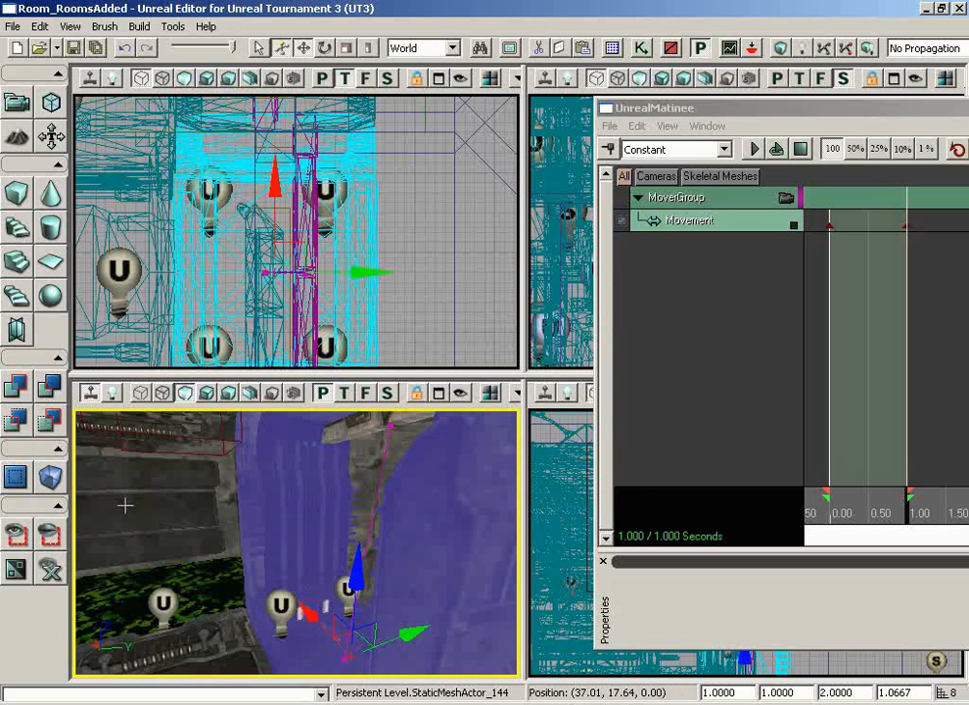
pyautogui.moveTo(913, 519); pyautogui.dragTo(764, 509)
pyautogui.moveTo(499, 564); pyautogui.dragTo(478, 560)
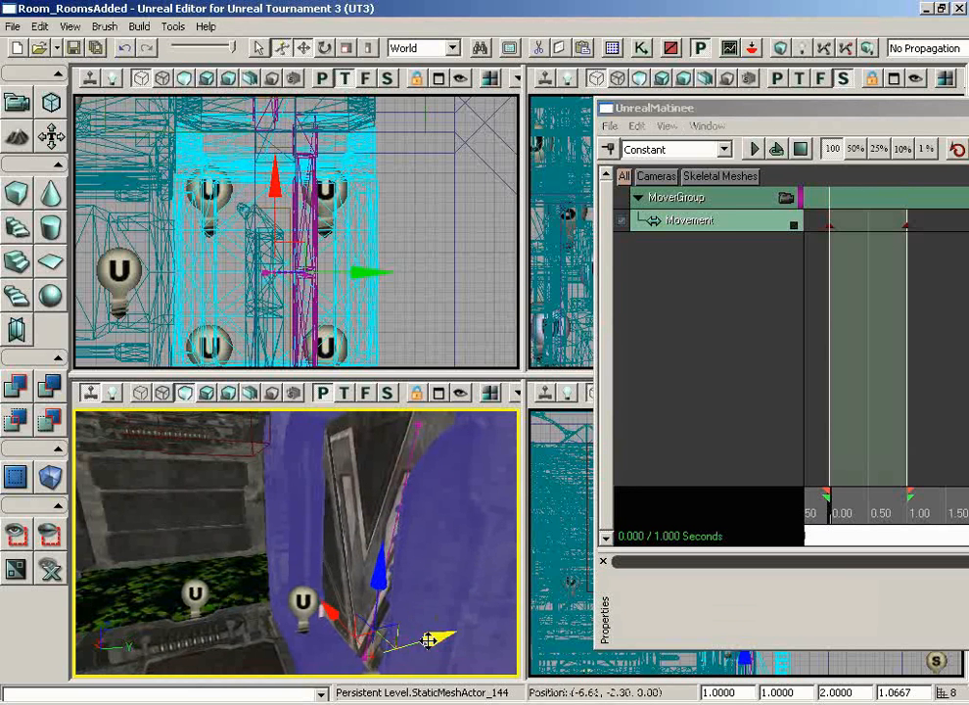
pyautogui.click(375, 507)
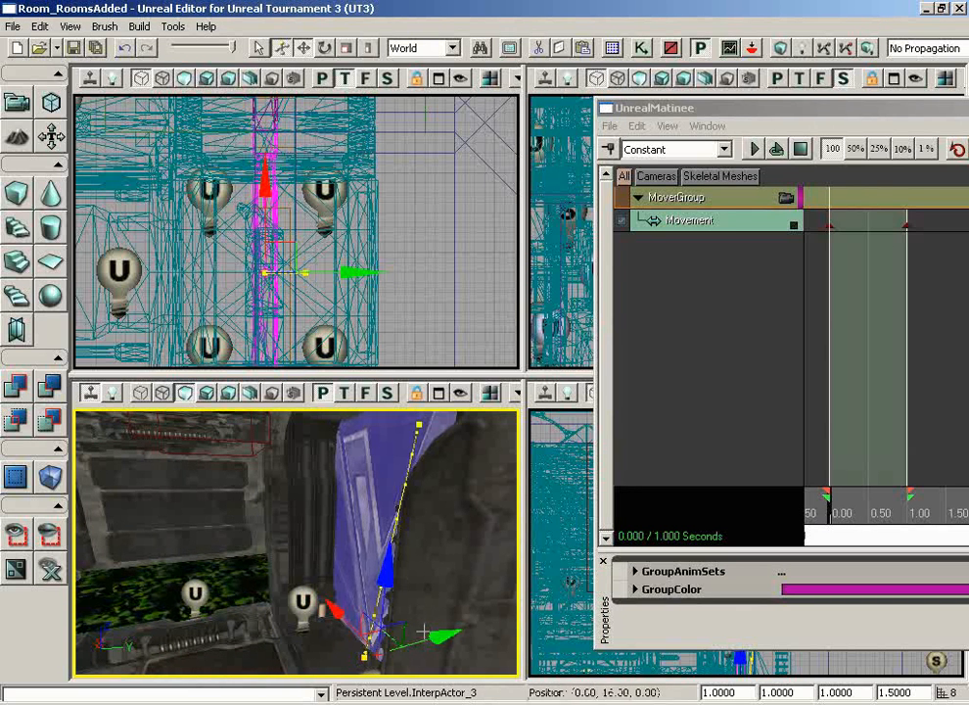
pyautogui.scroll(3, 441, 349)
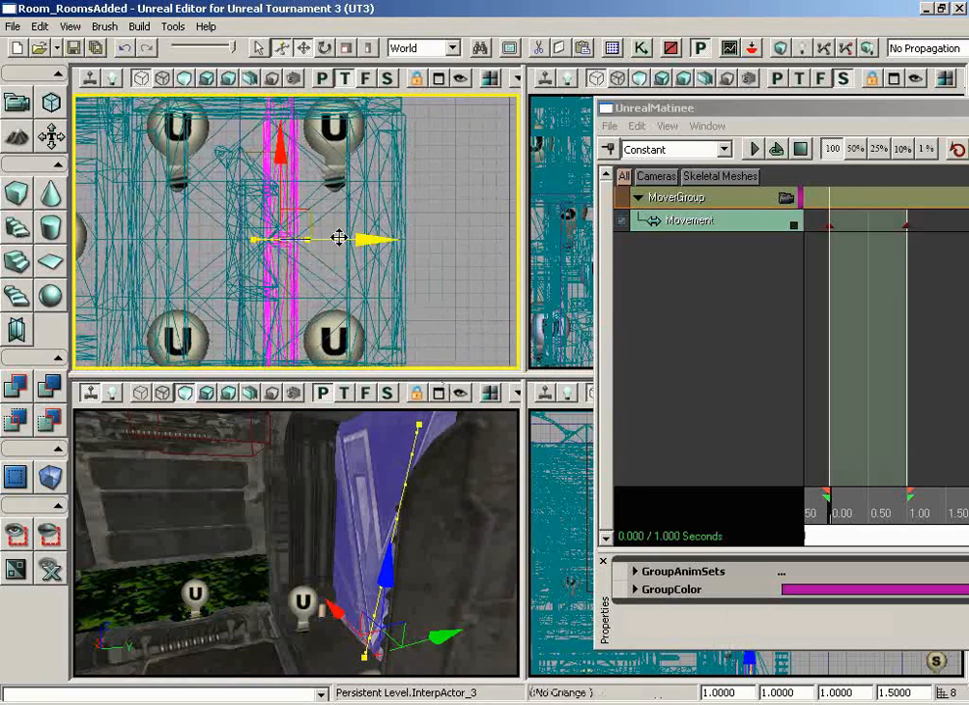
pyautogui.moveTo(338, 237); pyautogui.dragTo(347, 236)
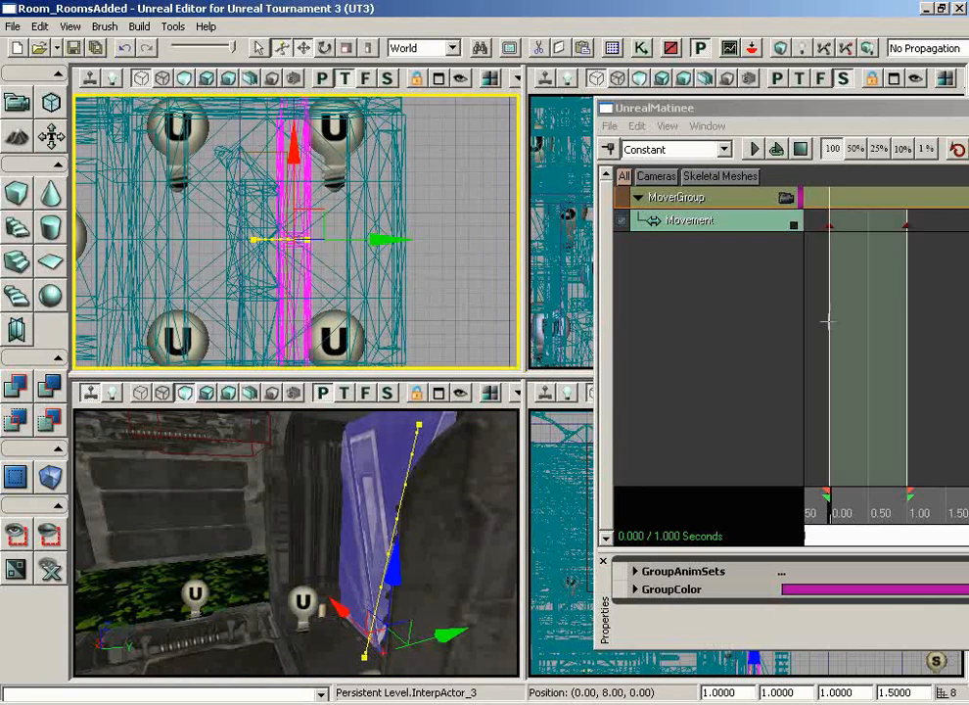
# Step: Select the 0.00 s Movement key and shift the door along Y until it lines up beneath the raised key's position
pyautogui.click(829, 226)
pyautogui.moveTo(494, 315); pyautogui.dragTo(497, 297)
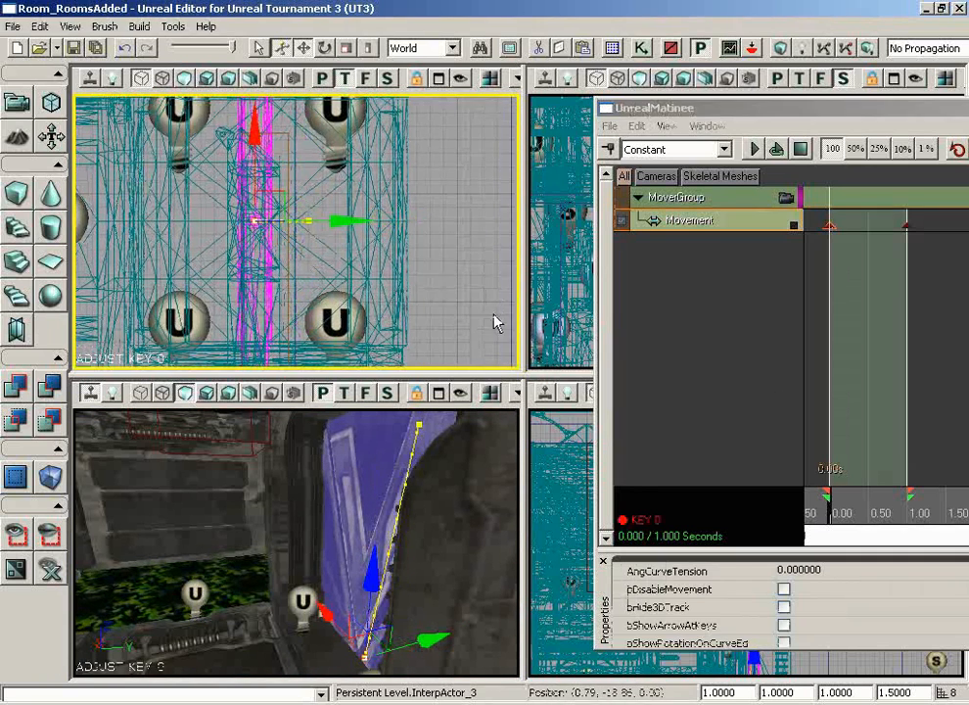
pyautogui.moveTo(338, 221); pyautogui.dragTo(381, 220)
pyautogui.moveTo(482, 448); pyautogui.dragTo(517, 464, button='right')
pyautogui.moveTo(517, 464); pyautogui.dragTo(481, 660)
pyautogui.moveTo(491, 622); pyautogui.dragTo(494, 579, button='right')
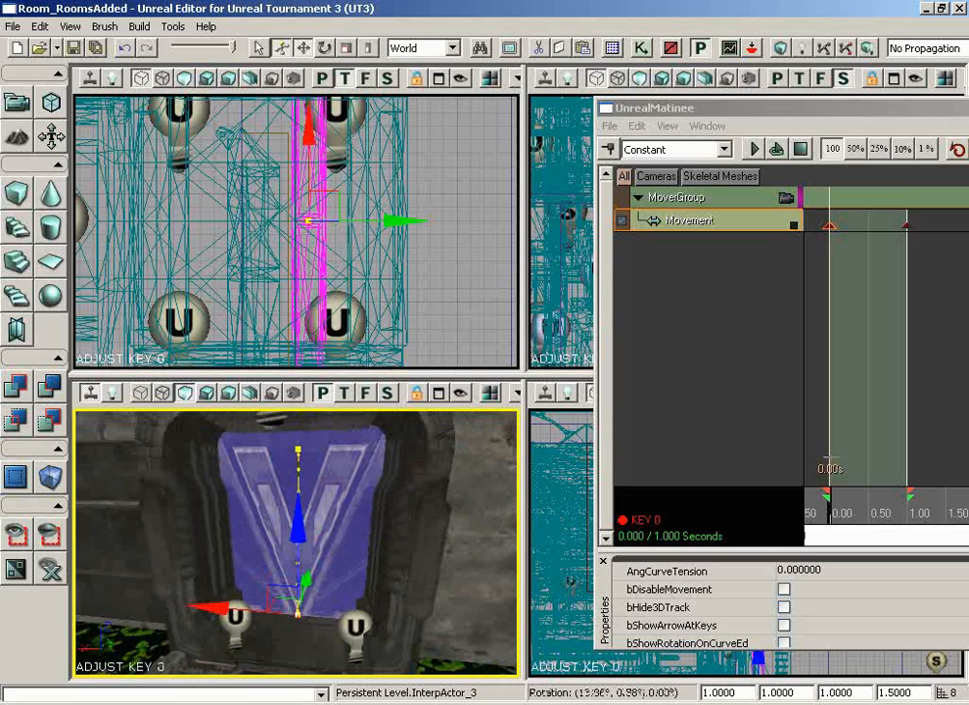
# Step: Scrub the door animation back to 0.00 s and close the Matinee editor
pyautogui.moveTo(834, 524)
pyautogui.mouseDown()
pyautogui.moveTo(928, 519)
pyautogui.moveTo(846, 508)
pyautogui.moveTo(887, 508)
pyautogui.moveTo(827, 516)
pyautogui.mouseUp()
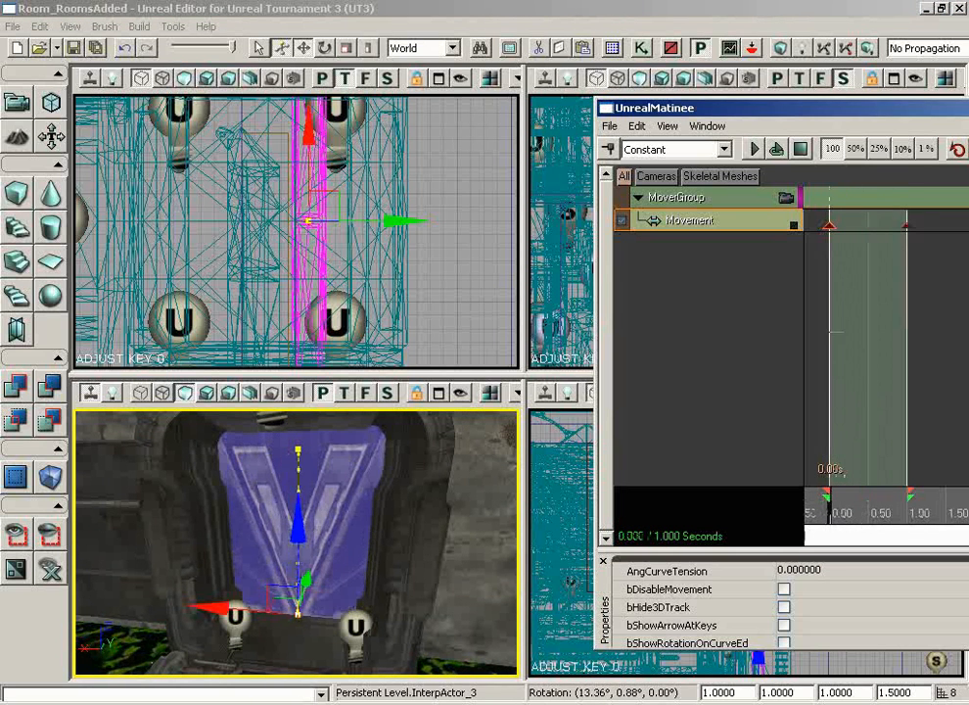
pyautogui.moveTo(791, 115); pyautogui.dragTo(335, 89)
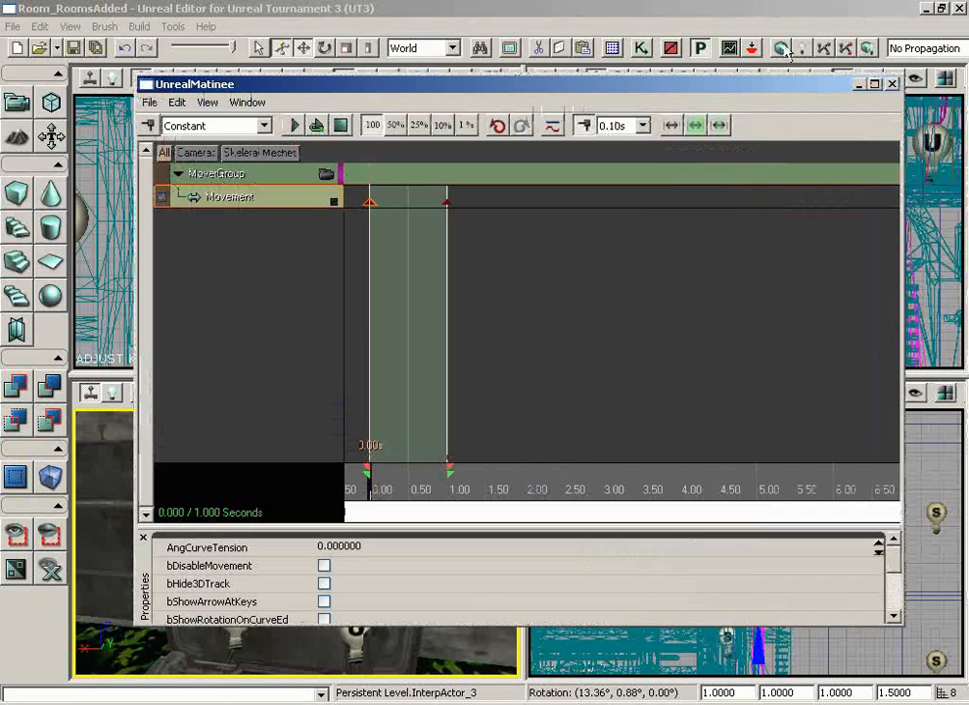
pyautogui.click(892, 87)
# Step: Select the upper door's TriggerVolume and bring it along the X axis until it is centred on the lower door's frame
pyautogui.moveTo(450, 558); pyautogui.dragTo(351, 480, button='right')
pyautogui.moveTo(437, 304); pyautogui.dragTo(417, 90, button='right')
pyautogui.click(389, 185)
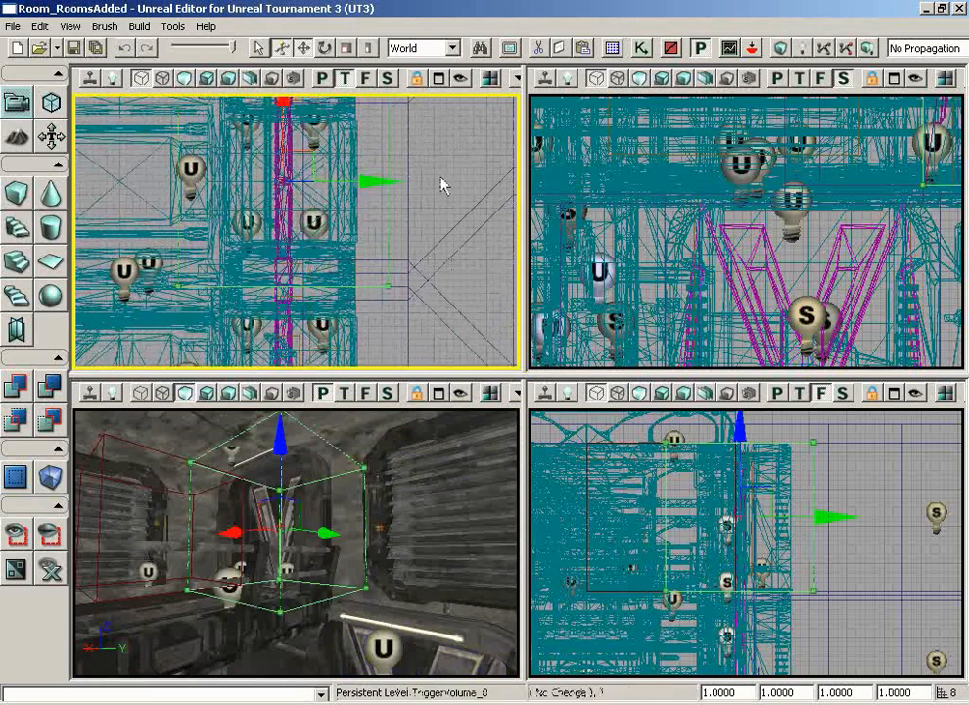
pyautogui.moveTo(443, 184); pyautogui.dragTo(391, 168, button='right')
pyautogui.moveTo(339, 120); pyautogui.dragTo(340, 284)
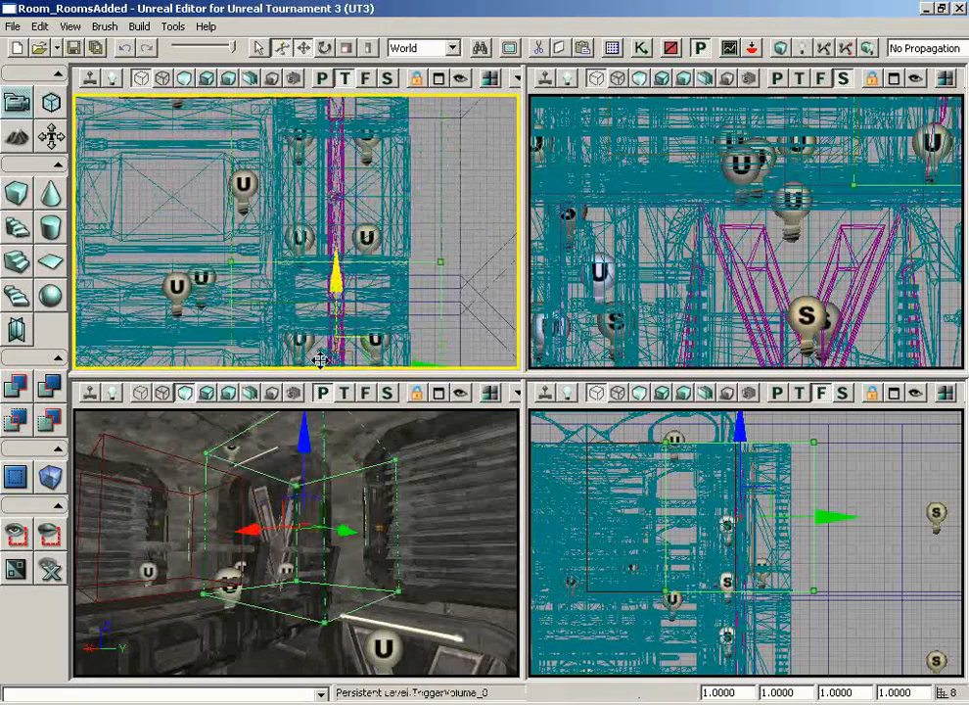
pyautogui.moveTo(428, 190); pyautogui.dragTo(463, 382, button='right')
pyautogui.scroll(4, 463, 382)
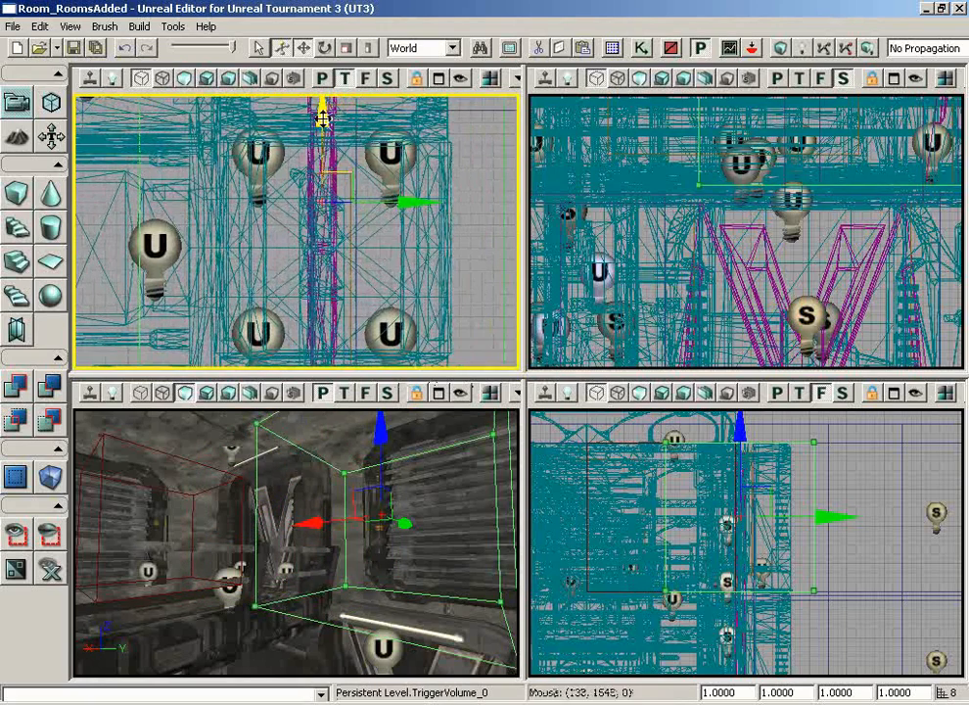
pyautogui.moveTo(318, 147); pyautogui.dragTo(318, 191)
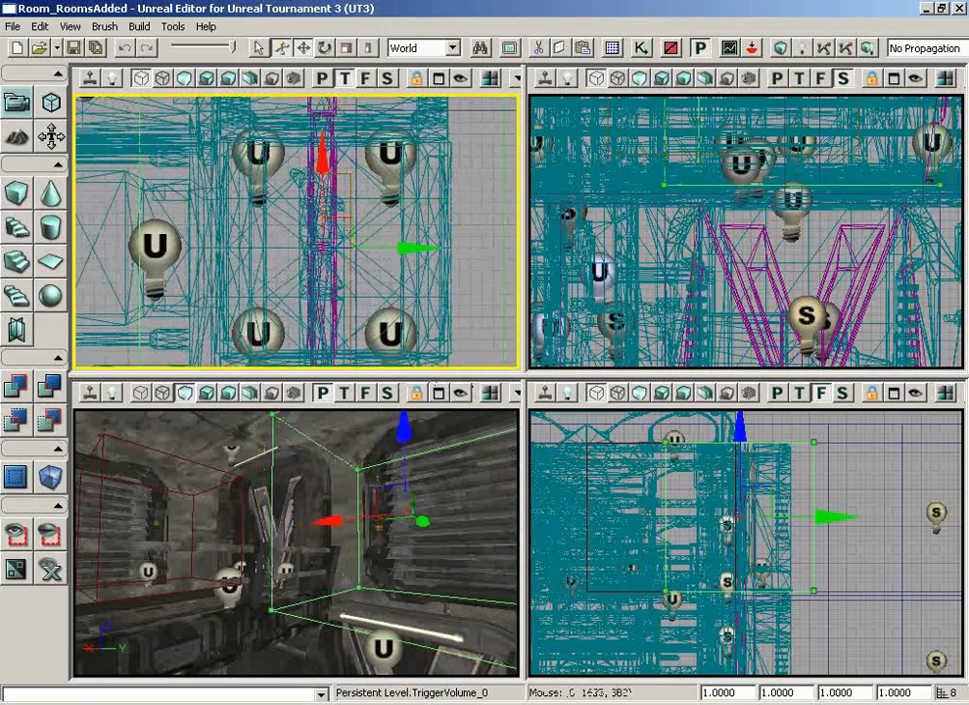
# Step: Lower the TriggerVolume along the Z axis in the front view until it encloses the lower doorway
pyautogui.moveTo(850, 560); pyautogui.dragTo(855, 610, button='right')
pyautogui.scroll(-4, 856, 610)
pyautogui.moveTo(774, 492); pyautogui.dragTo(778, 539, button='right')
pyautogui.moveTo(829, 482)
pyautogui.mouseDown(button='right')
pyautogui.moveTo(831, 468)
pyautogui.moveTo(827, 483)
pyautogui.mouseUp(button='right')
pyautogui.moveTo(759, 447)
pyautogui.mouseDown(button='right')
pyautogui.moveTo(760, 419)
pyautogui.moveTo(753, 458)
pyautogui.mouseUp(button='right')
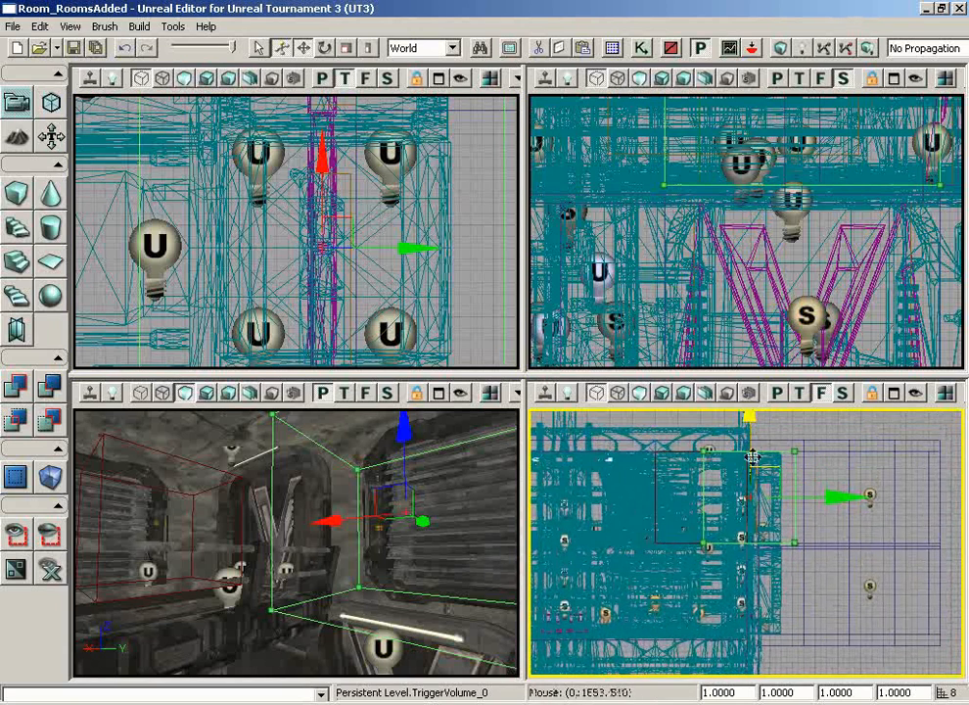
pyautogui.moveTo(752, 439); pyautogui.dragTo(741, 584)
pyautogui.moveTo(869, 529); pyautogui.dragTo(785, 588, button='right')
pyautogui.scroll(4, 823, 576)
pyautogui.moveTo(752, 452); pyautogui.dragTo(752, 460)
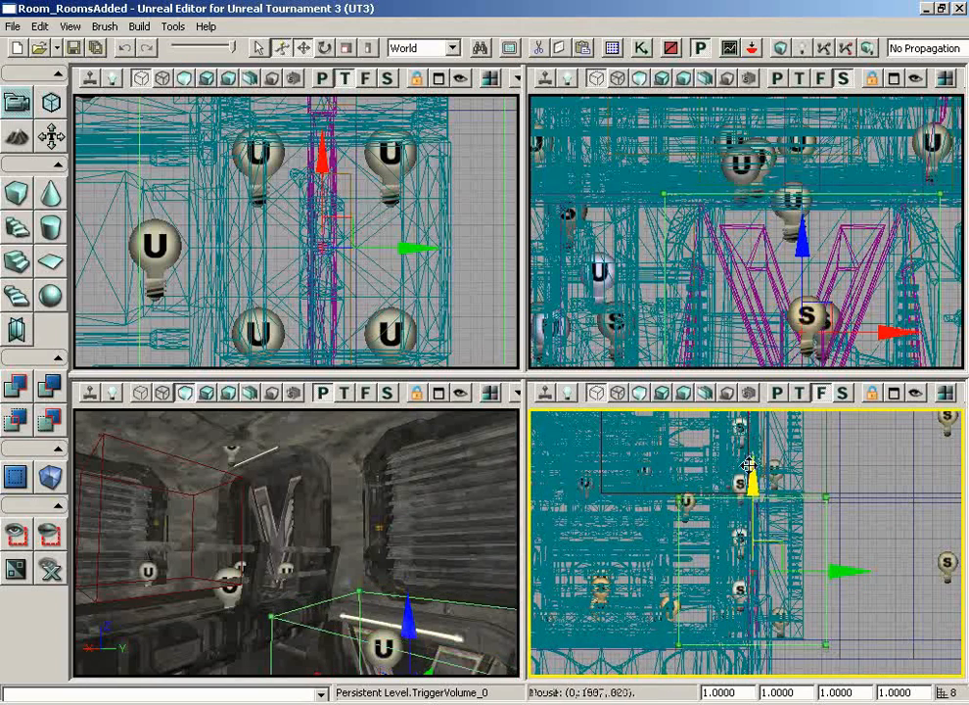
pyautogui.moveTo(261, 621); pyautogui.dragTo(472, 633)
pyautogui.moveTo(472, 634); pyautogui.dragTo(357, 676, button='right')
pyautogui.moveTo(357, 676); pyautogui.dragTo(376, 575)
# Step: Open Kismet and add a Touch event using TriggerVolume_0 beside the lower door's Matinee
pyautogui.click(671, 49)
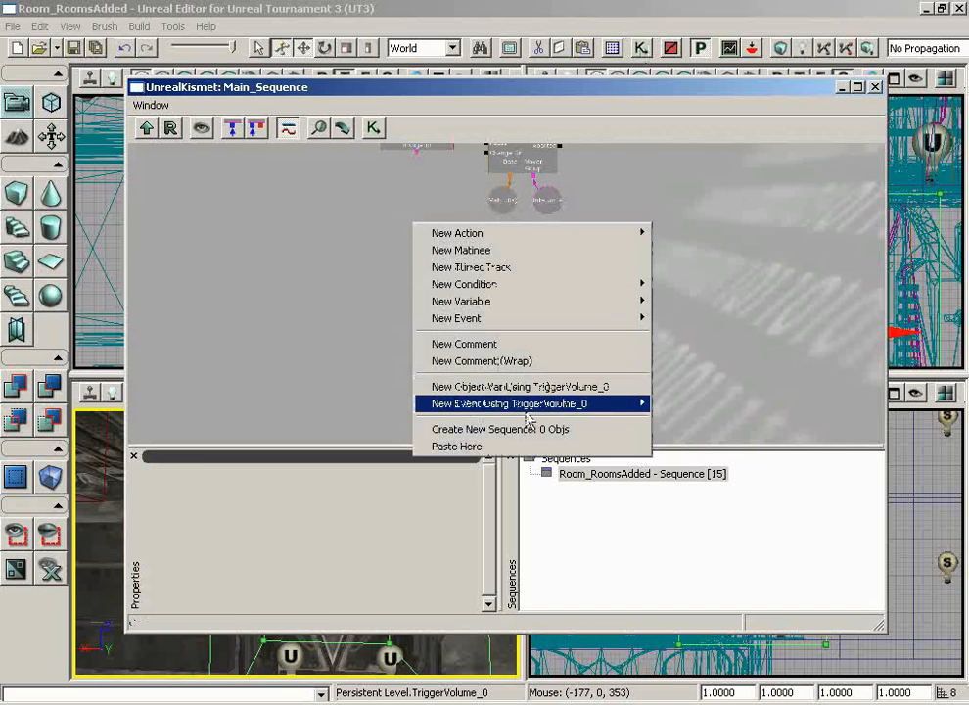
pyautogui.moveTo(587, 402)
pyautogui.click(690, 402)
pyautogui.moveTo(552, 302); pyautogui.dragTo(482, 302)
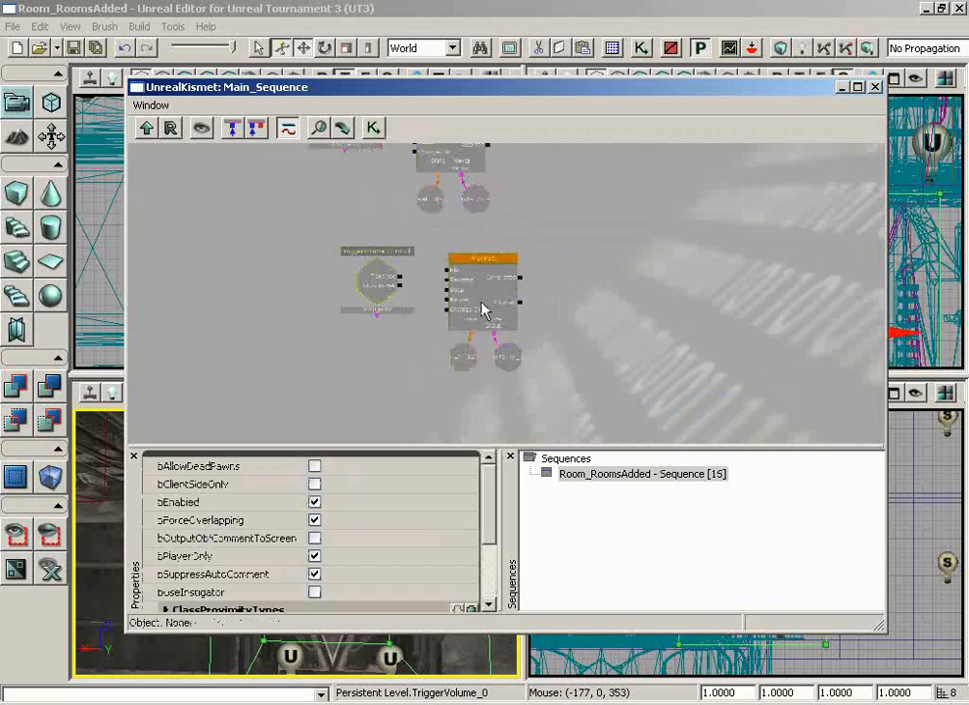
# Step: Wire the event's Touched output to the Matinee's Play and UnTouched to Reverse, and close Kismet
pyautogui.scroll(4, 481, 333)
pyautogui.moveTo(345, 247); pyautogui.dragTo(418, 241)
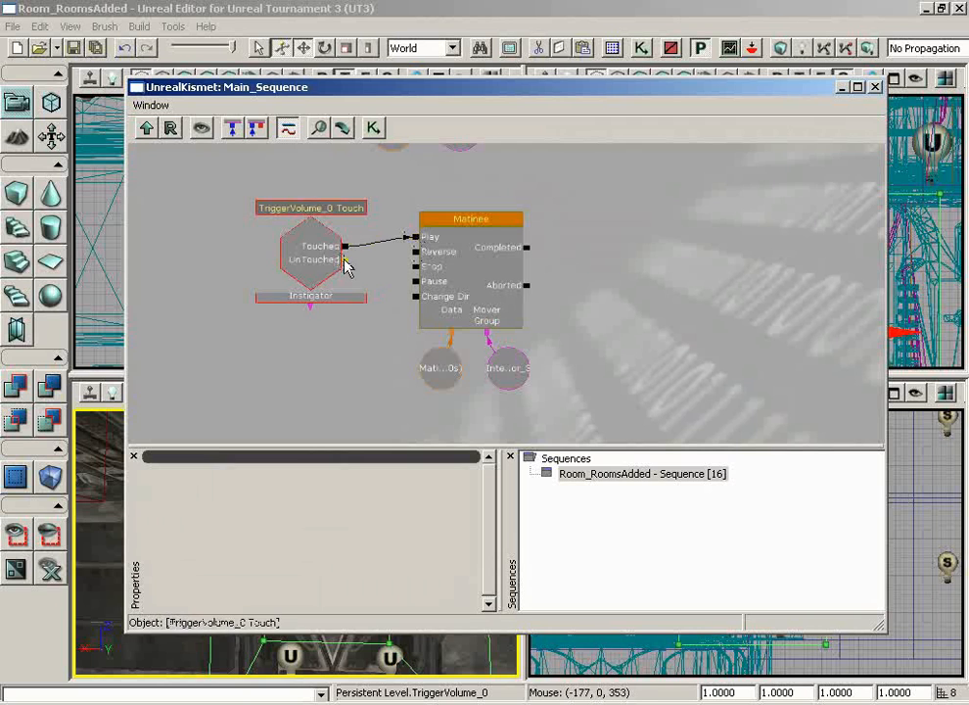
pyautogui.moveTo(347, 259); pyautogui.dragTo(417, 252)
pyautogui.click(875, 88)
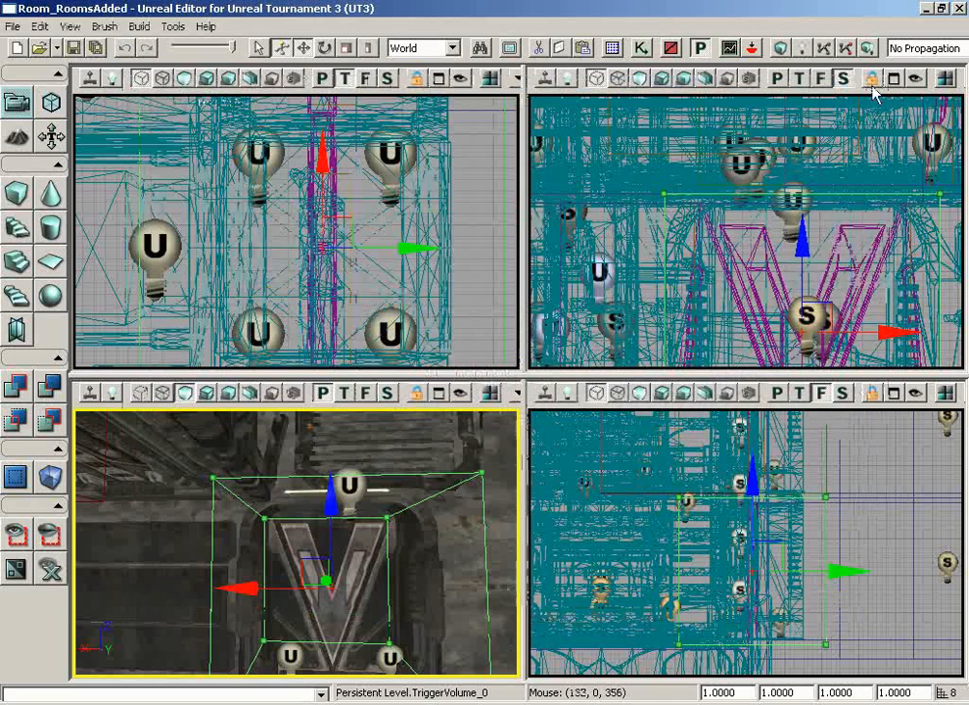
# Step: Examine the TriggerVolume's placement around the lower door and the floor leading up to it in the perspective view
pyautogui.moveTo(411, 490); pyautogui.dragTo(363, 538, button='right')
pyautogui.moveTo(362, 538); pyautogui.dragTo(367, 627)
pyautogui.moveTo(367, 627); pyautogui.dragTo(428, 485, button='right')
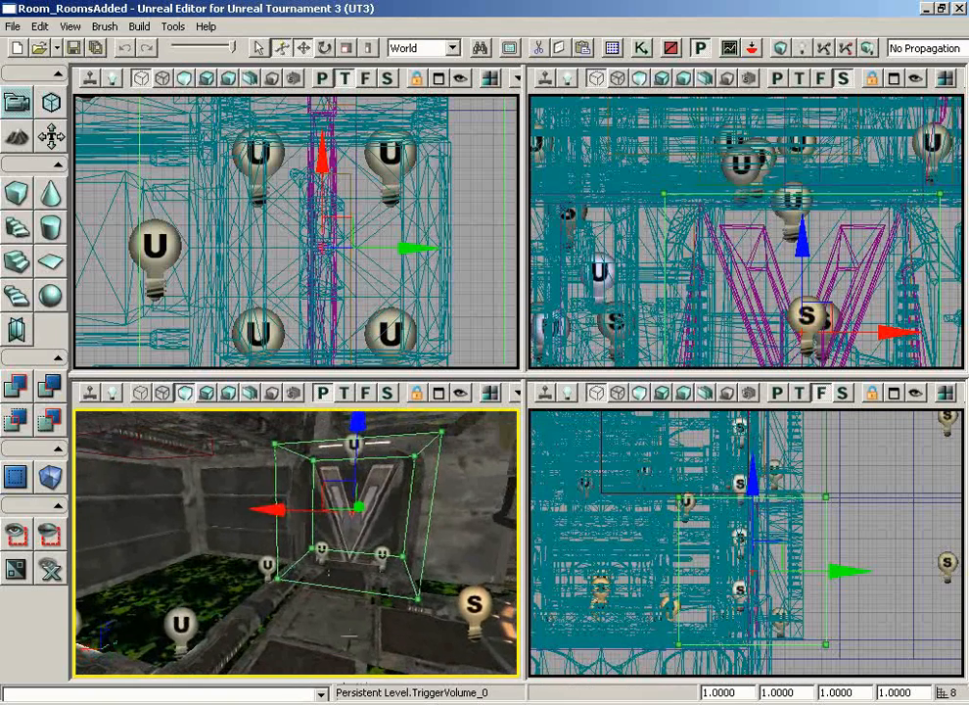
pyautogui.moveTo(328, 628)
pyautogui.mouseDown(button='right')
pyautogui.moveTo(309, 614)
pyautogui.moveTo(321, 621)
pyautogui.mouseUp(button='right')
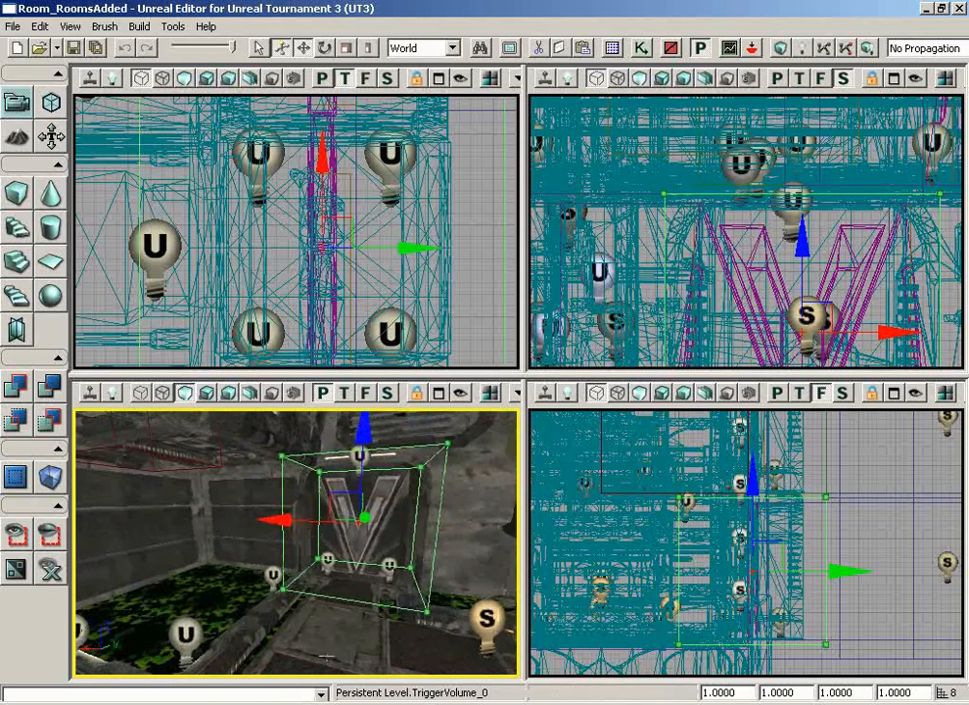
pyautogui.rightClick(328, 629)
pyautogui.click(281, 615)
pyautogui.click(338, 631)
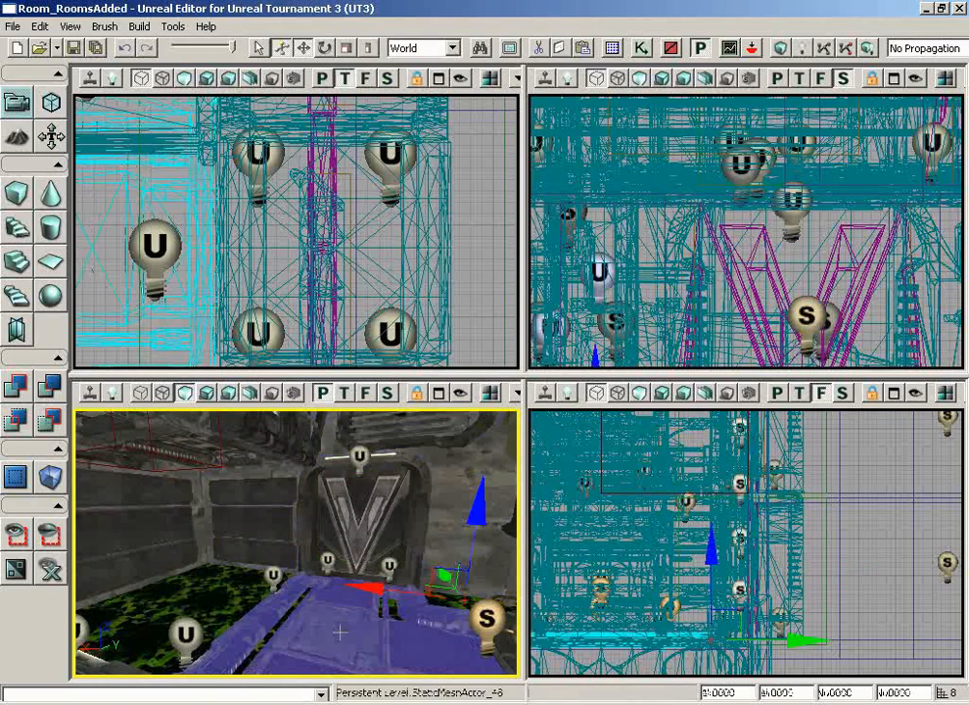
pyautogui.rightClick(328, 629)
pyautogui.click(311, 633)
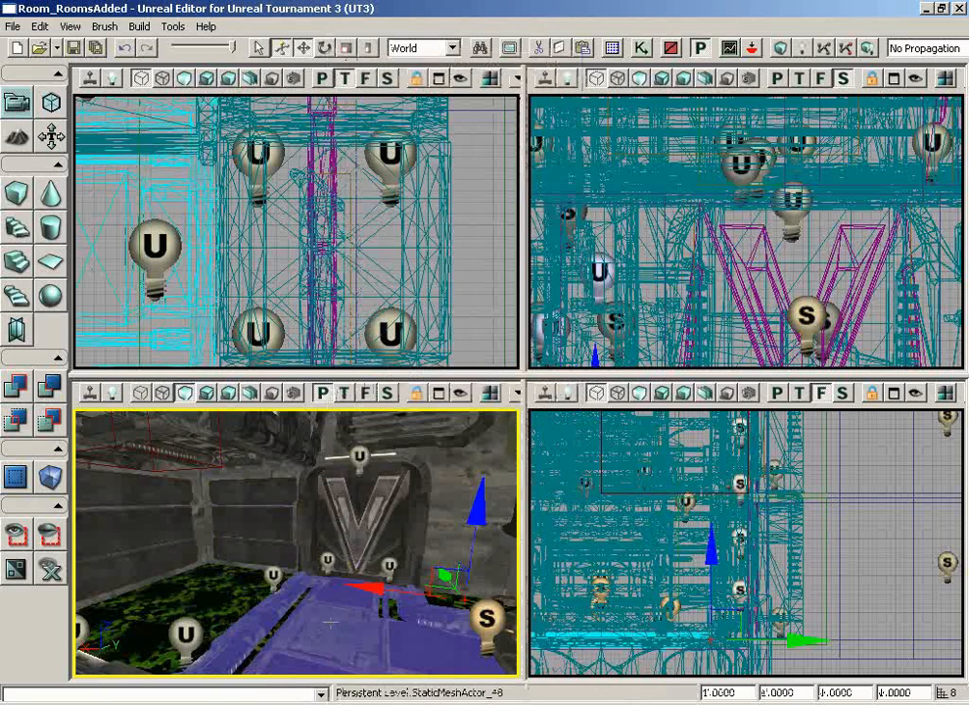
# Step: Rebuild the whole map and dismiss the Map Check report
pyautogui.click(869, 49)
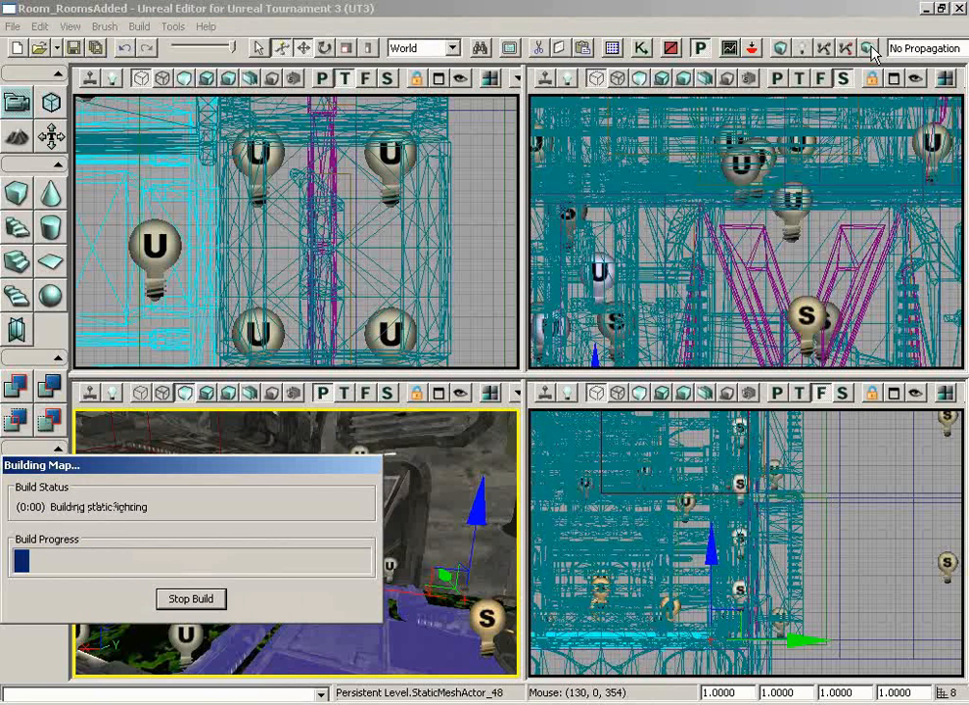
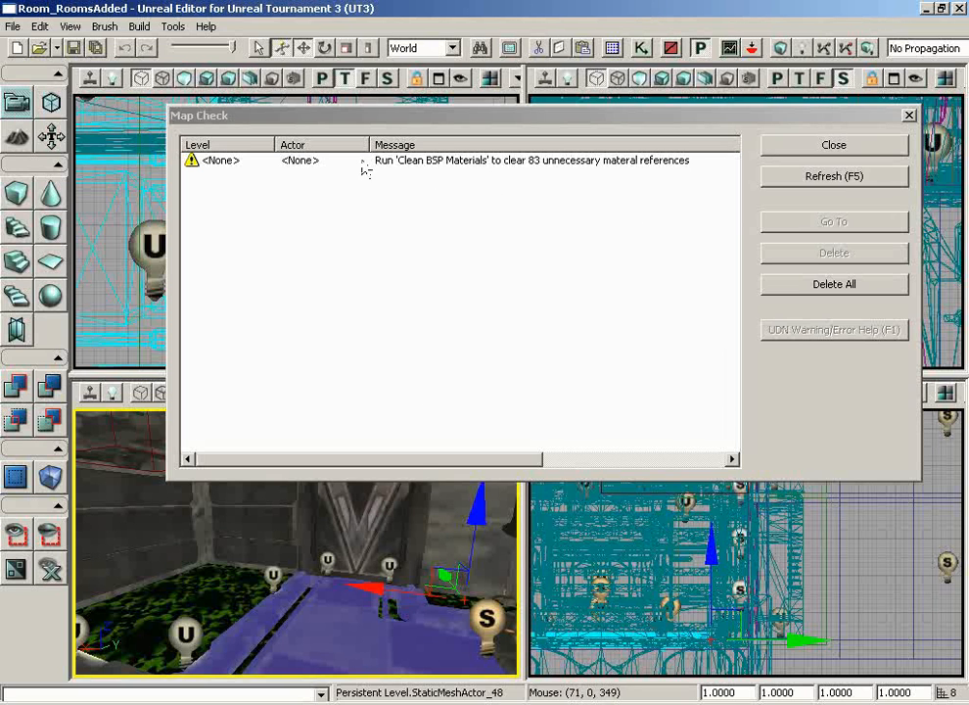
pyautogui.moveTo(352, 118); pyautogui.dragTo(274, 119)
pyautogui.click(697, 148)
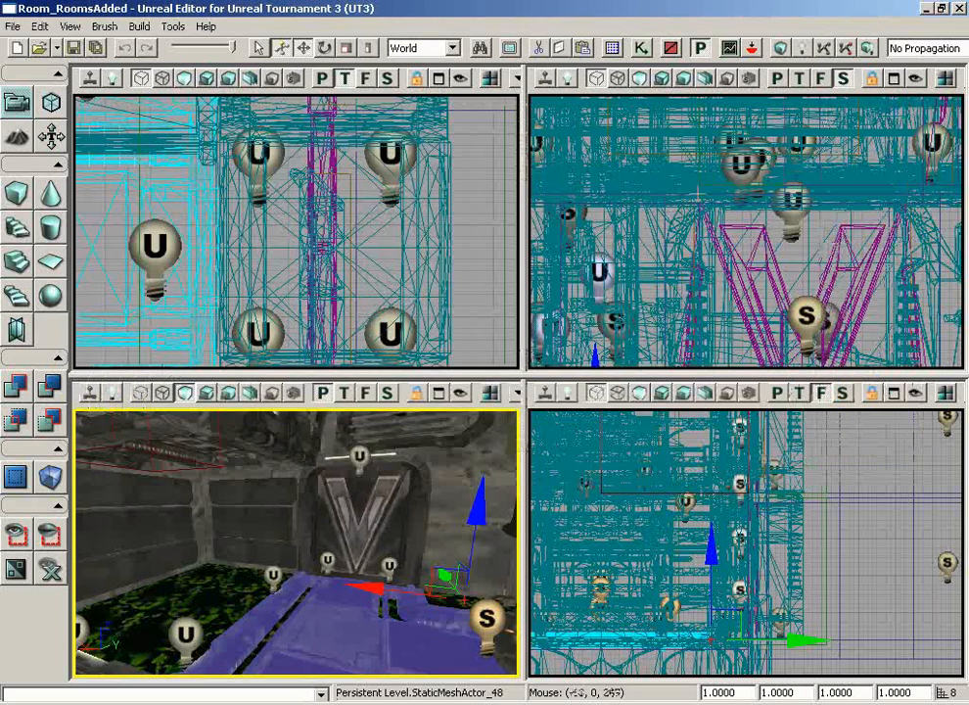
# Step: Switch the perspective view to lit mode and start an in-editor play test from the floor facing the lower door
pyautogui.moveTo(359, 605); pyautogui.dragTo(377, 587, button='right')
pyautogui.moveTo(377, 587); pyautogui.dragTo(305, 433)
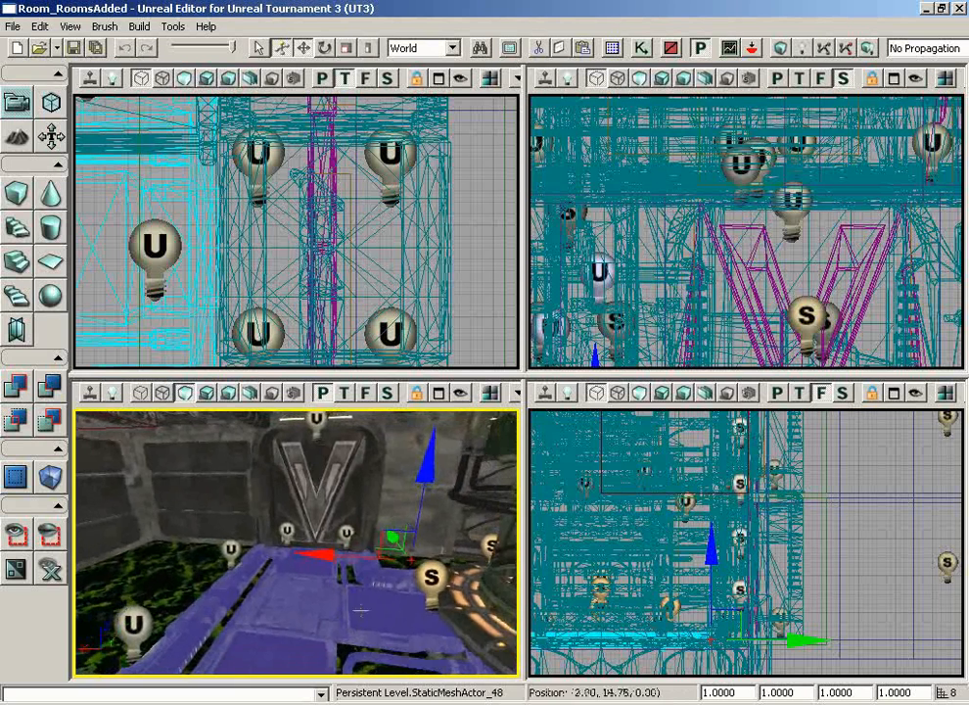
pyautogui.click(206, 392)
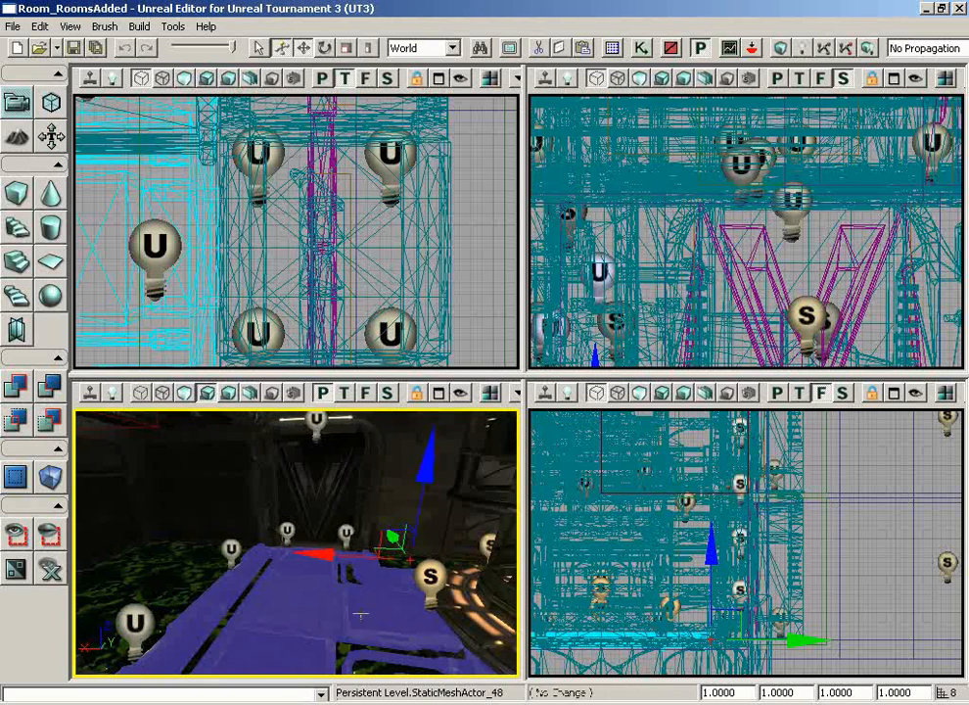
pyautogui.moveTo(362, 548); pyautogui.dragTo(385, 566, button='right')
pyautogui.moveTo(384, 565)
pyautogui.mouseDown()
pyautogui.moveTo(331, 408)
pyautogui.moveTo(313, 431)
pyautogui.moveTo(263, 676)
pyautogui.moveTo(313, 683)
pyautogui.mouseUp()
pyautogui.rightClick(284, 651)
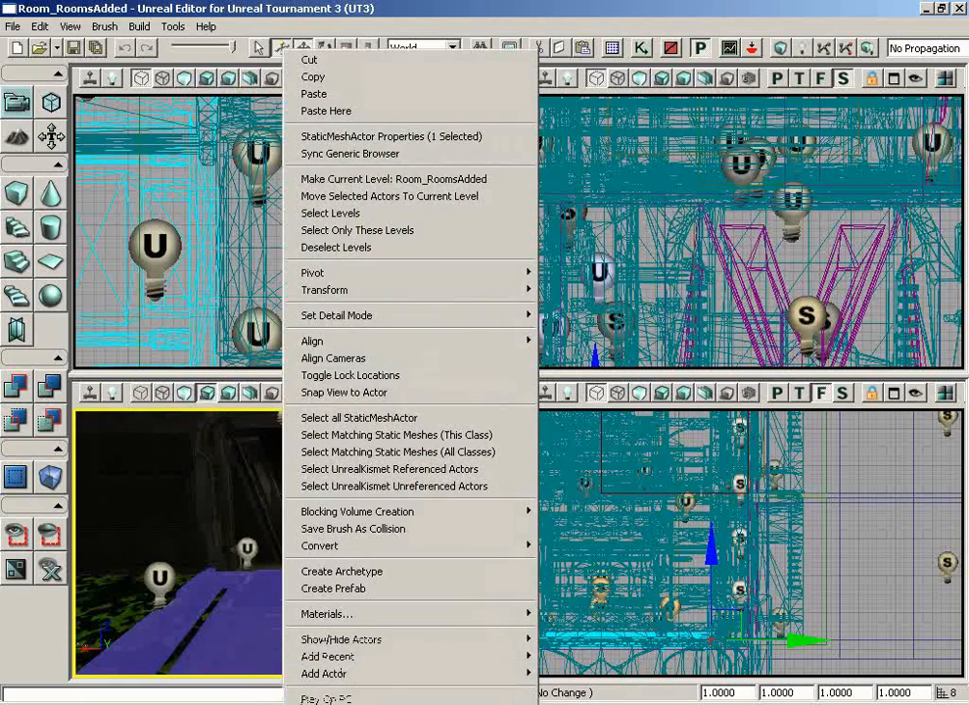
pyautogui.press('Escape')
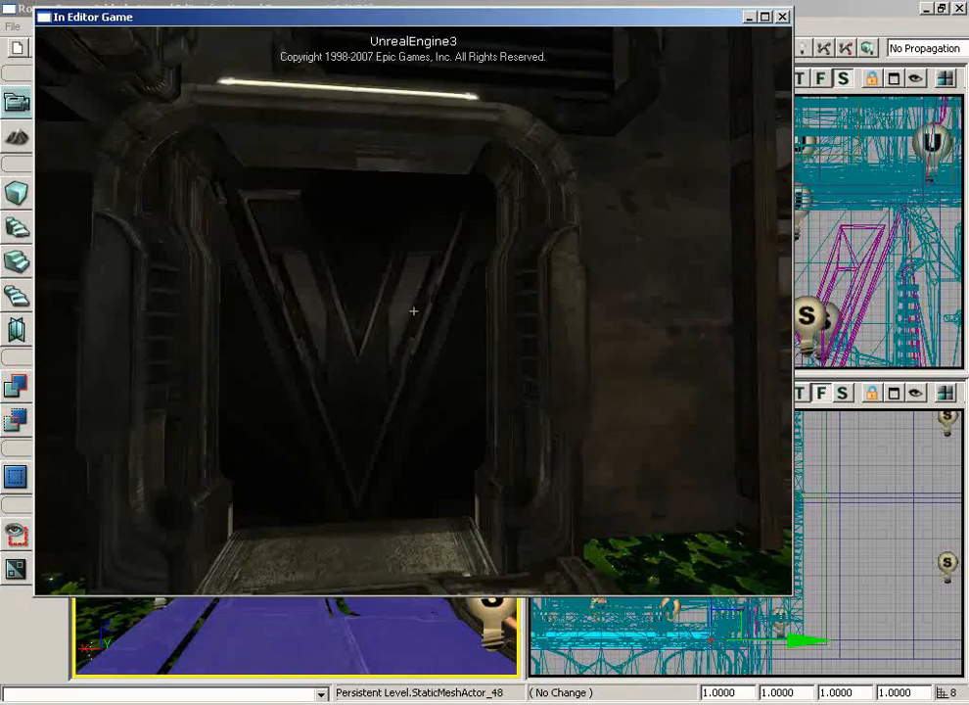
# Step: Walk up to the lower door, back away and enter the room beyond to test the door's trigger
pyautogui.press('w')
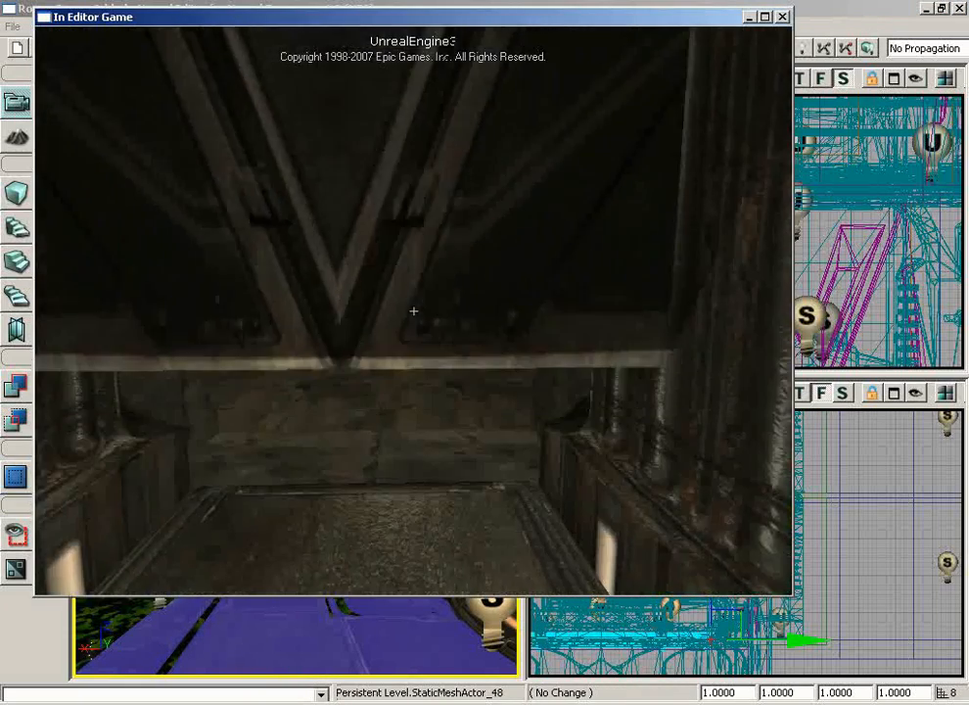
pyautogui.press('s')
pyautogui.press('s')
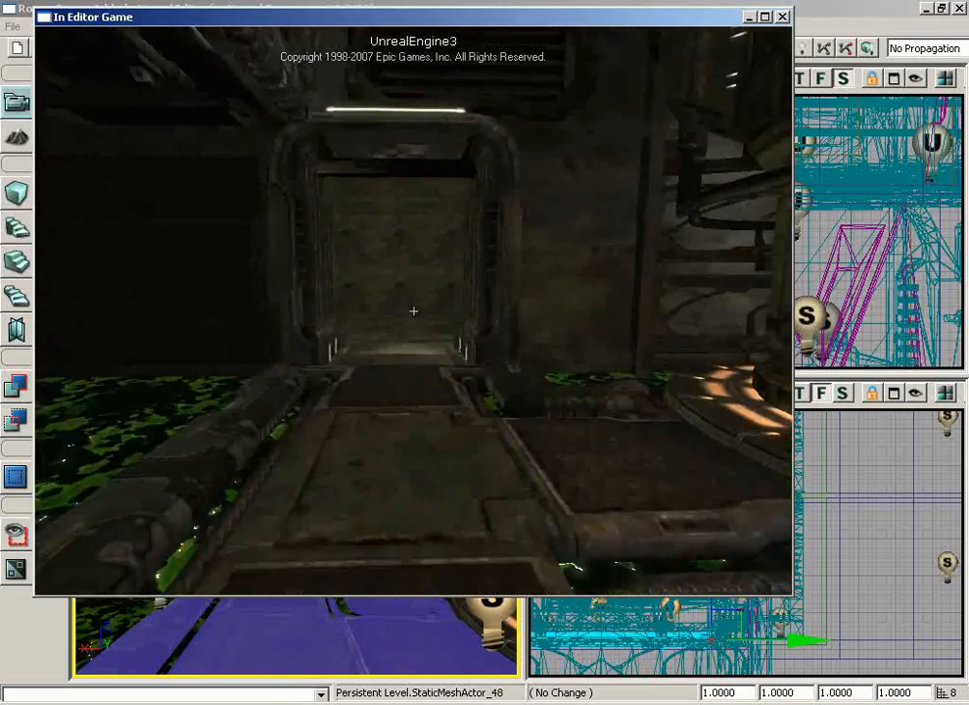
pyautogui.press('w')
pyautogui.press('s')
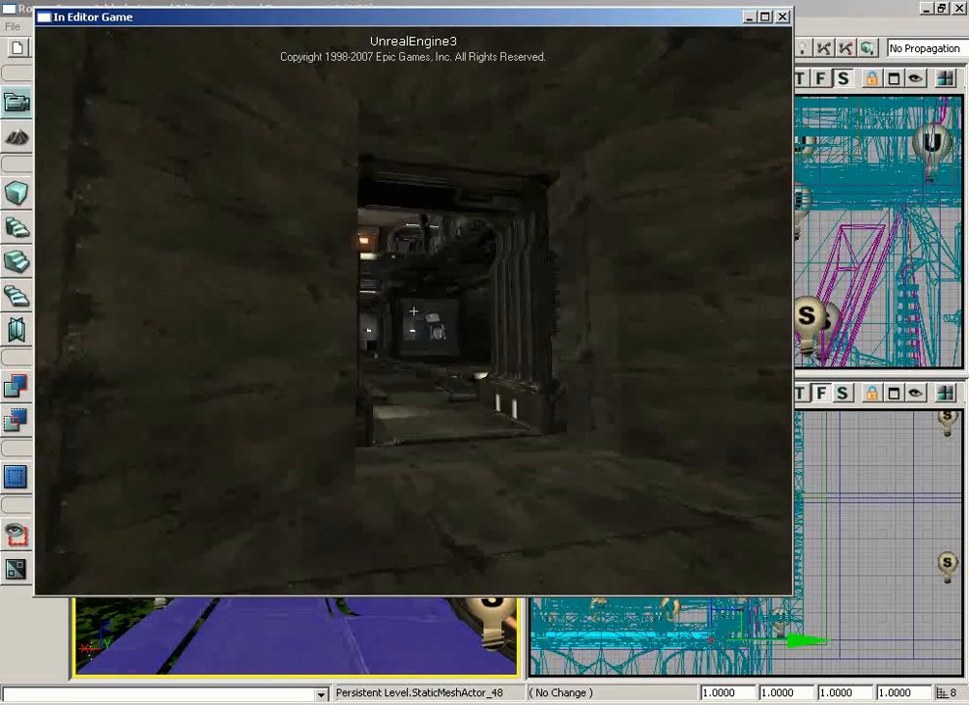
pyautogui.press('w')
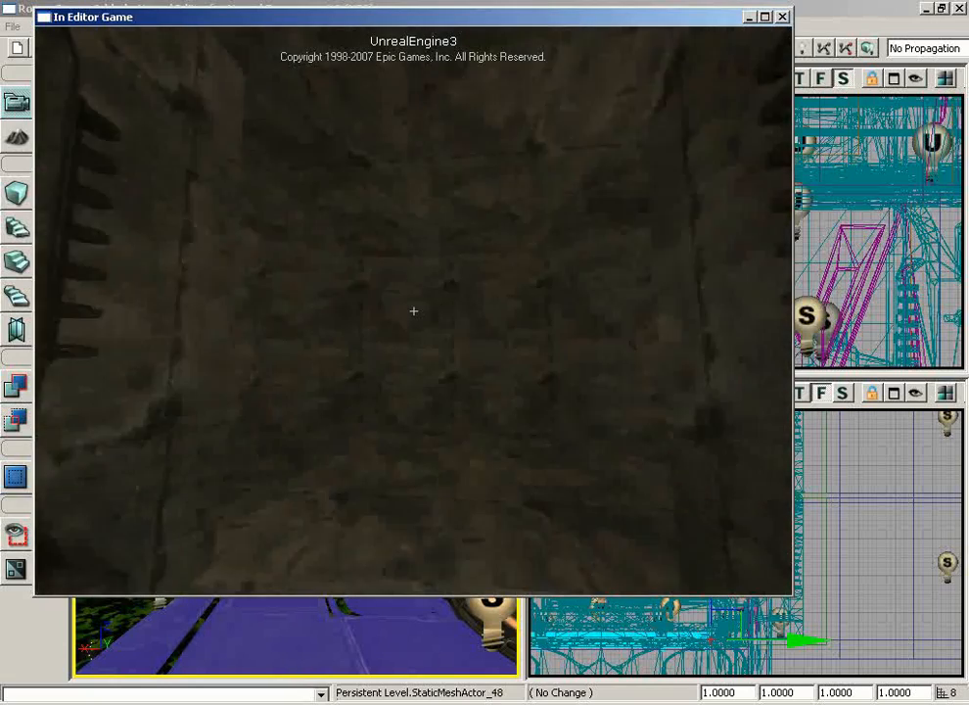
# Step: Approach the lower doorway again from outside, inspect the opening and frame, and end the play test
pyautogui.press('w')
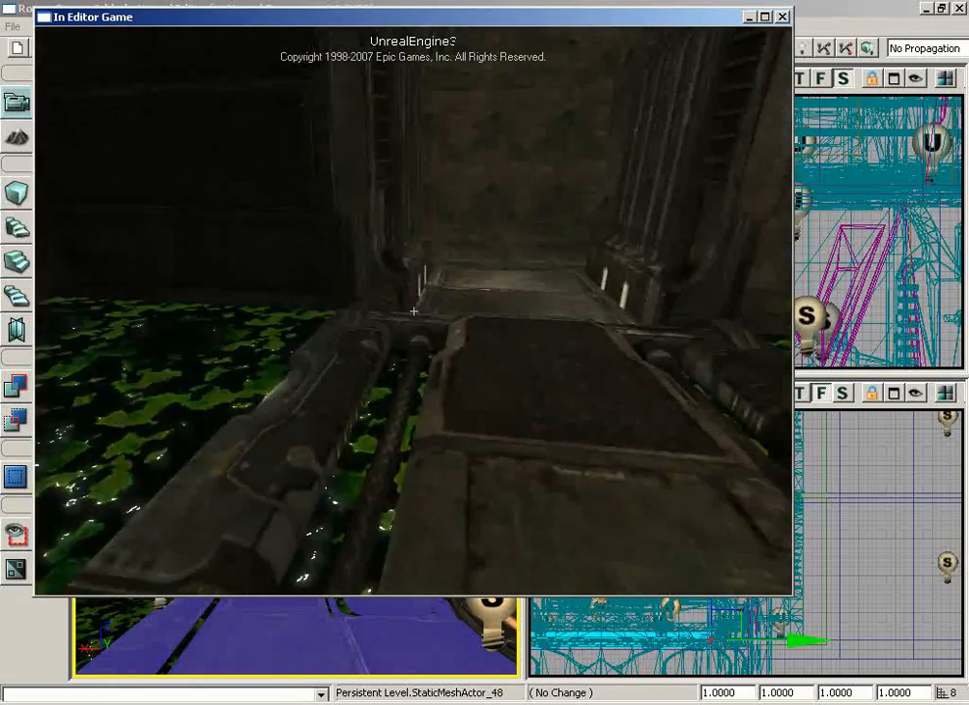
pyautogui.press('w')
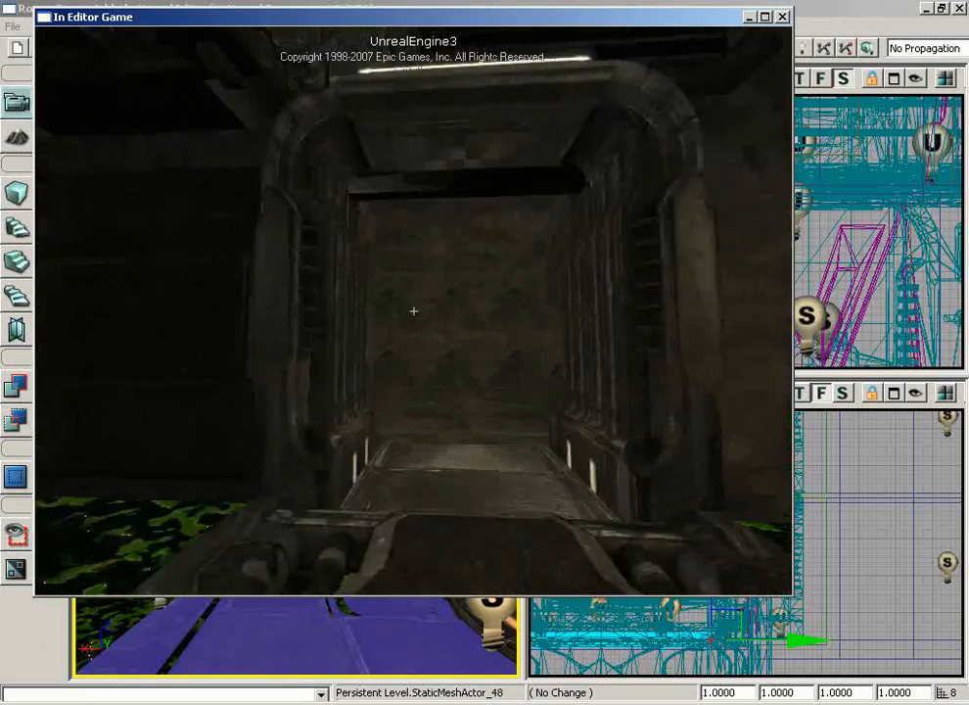
pyautogui.press('w')
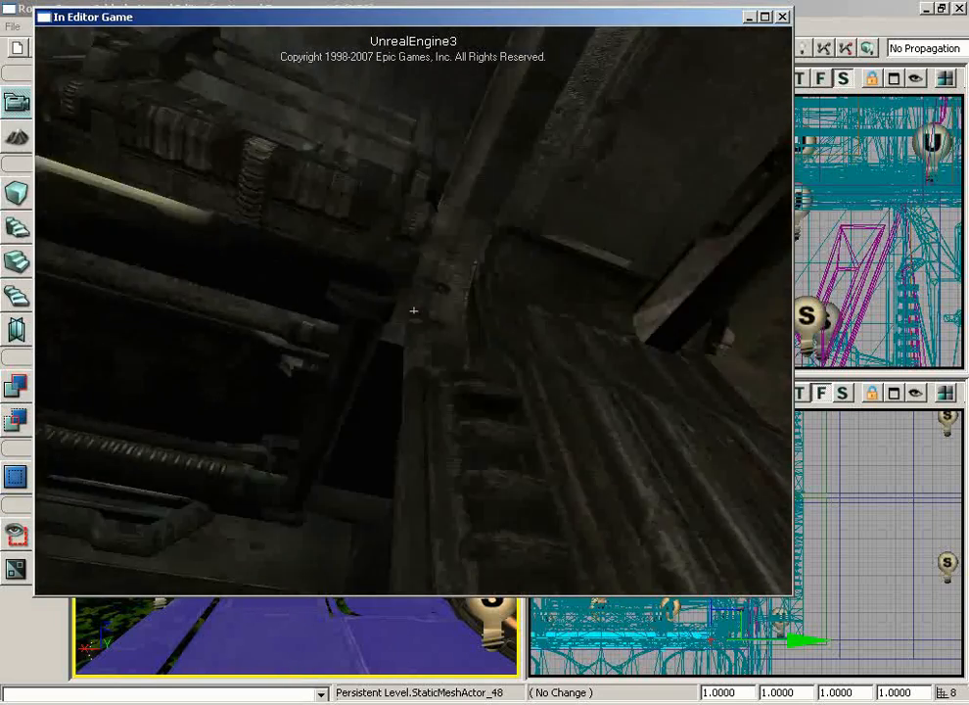
pyautogui.press('s')
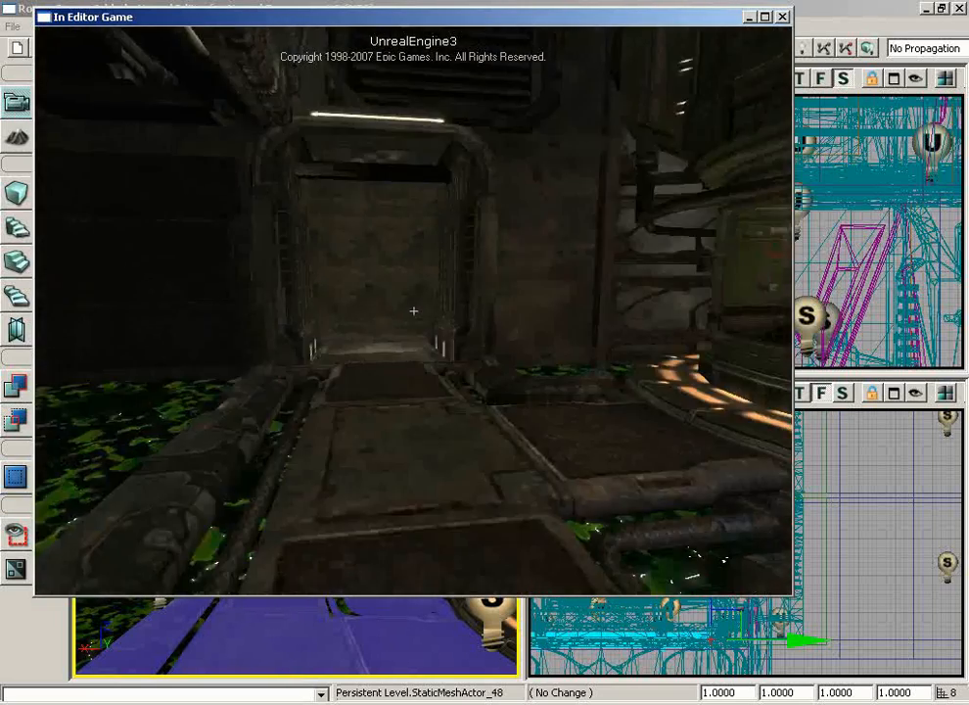
pyautogui.press('w')
pyautogui.press('s')
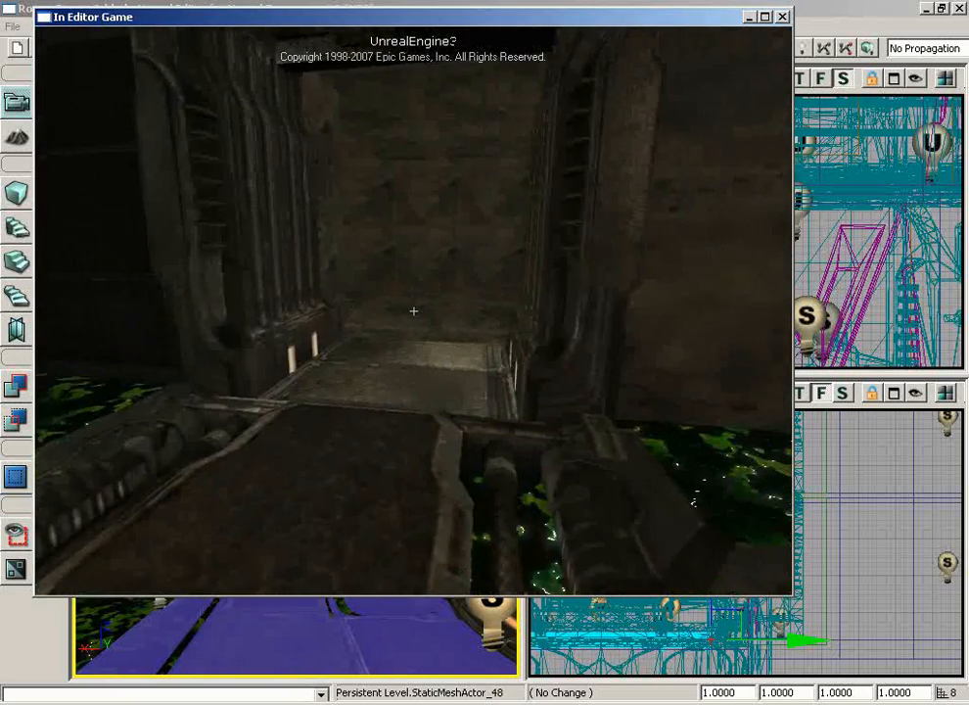
pyautogui.press('s')
pyautogui.press('Escape')
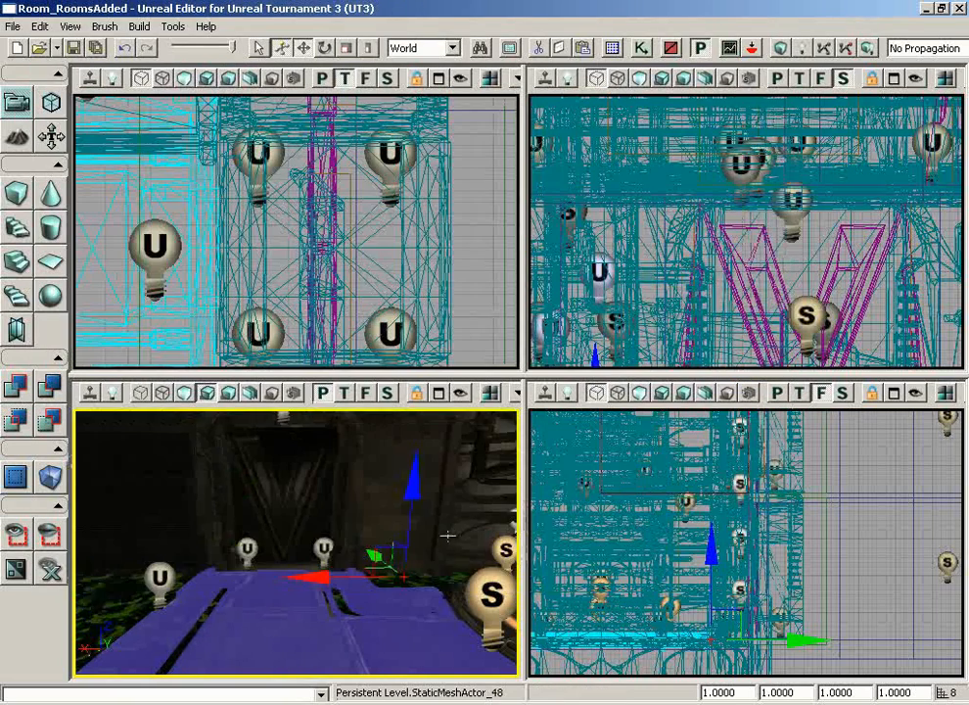
# Step: Set MaxTriggerCount to 0 on the TriggerVolume_0 Touch event in Kismet and close the Kismet window
pyautogui.moveTo(355, 430); pyautogui.dragTo(142, 415, button='right')
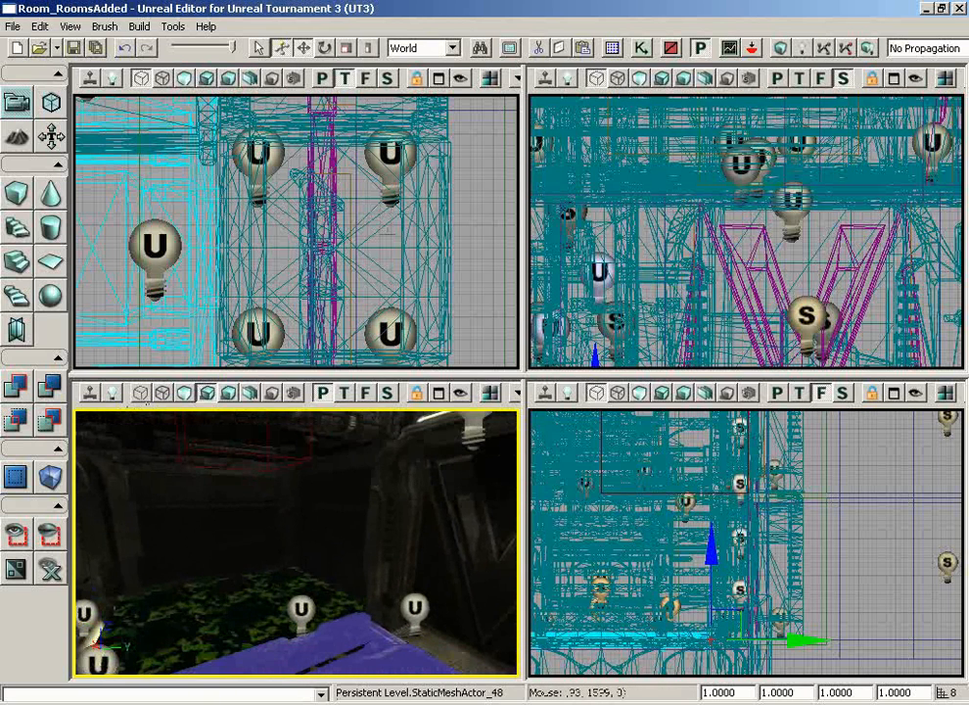
pyautogui.click(642, 48)
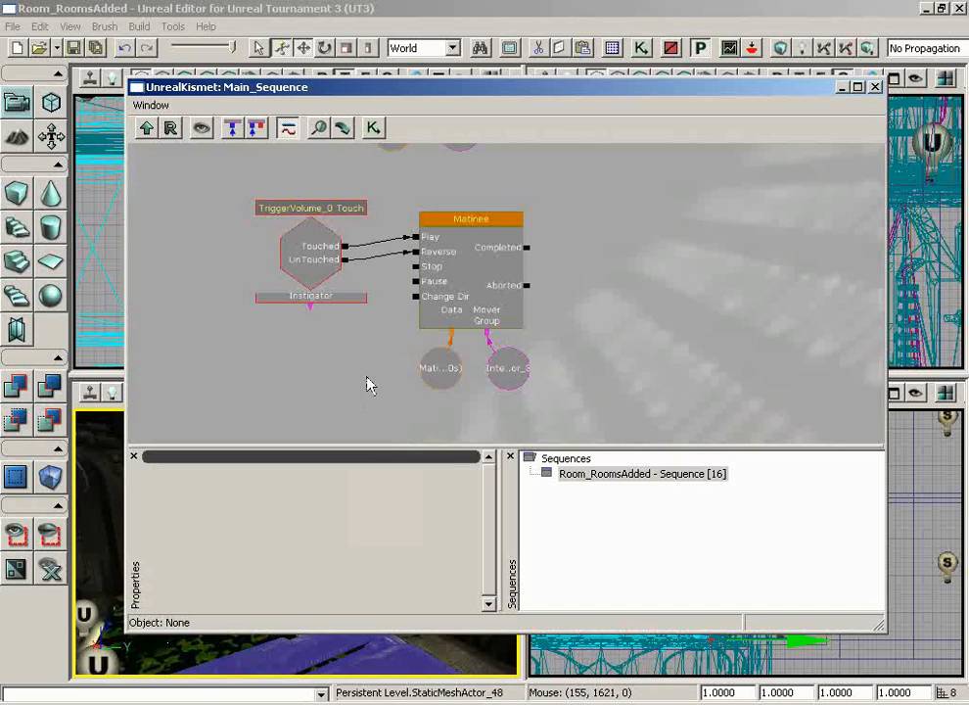
pyautogui.scroll(-3, 366, 372)
pyautogui.moveTo(366, 363); pyautogui.dragTo(401, 427)
pyautogui.scroll(2, 364, 382)
pyautogui.click(377, 311)
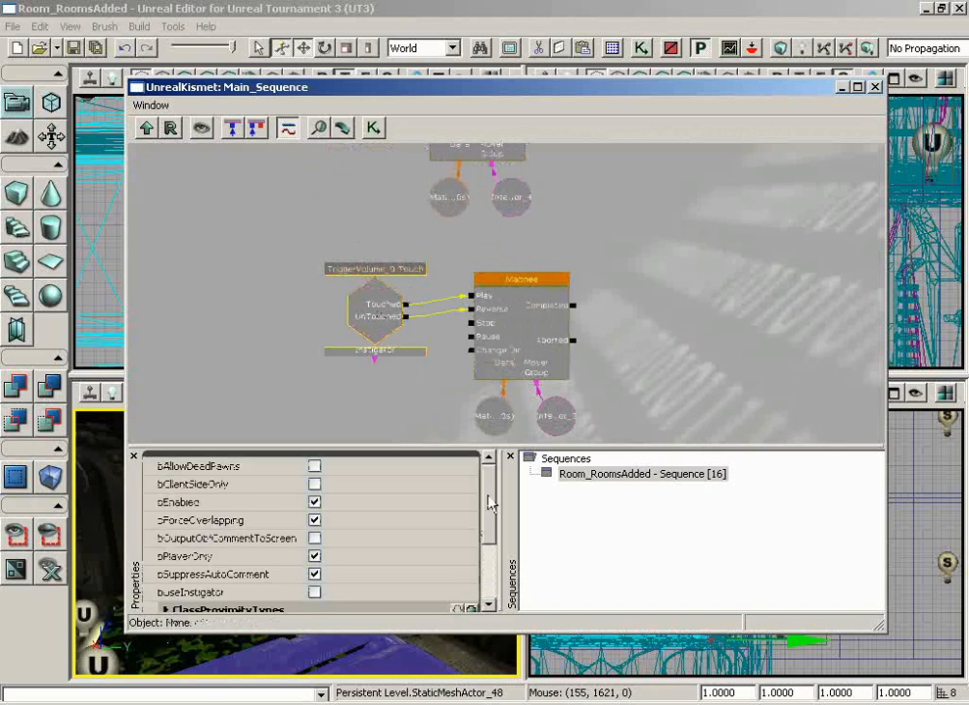
pyautogui.scroll(-2, 489, 502)
pyautogui.click(336, 544)
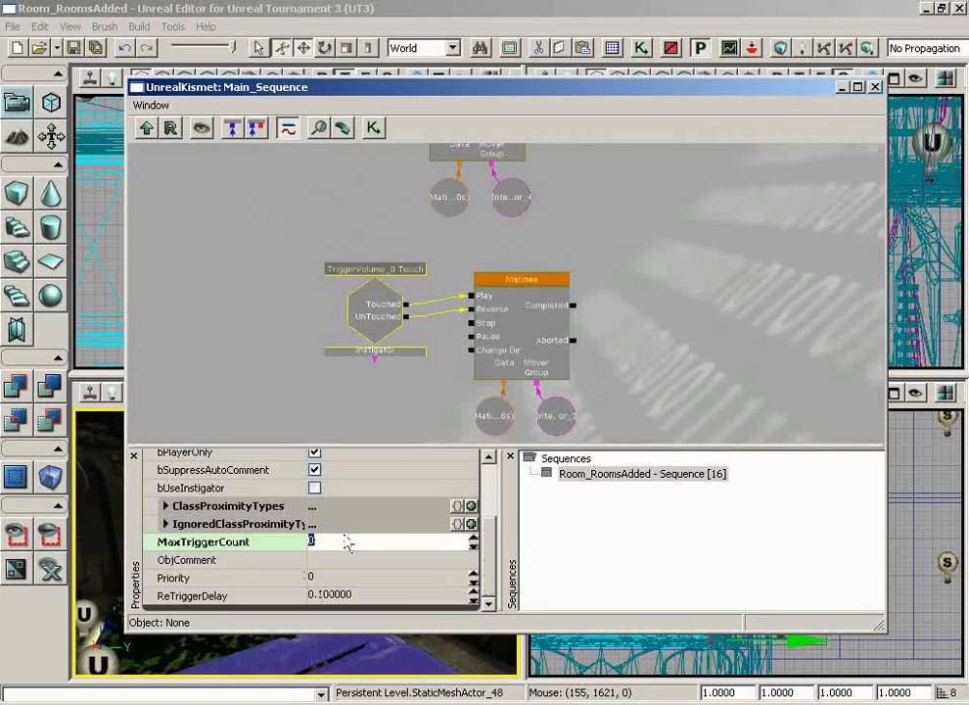
pyautogui.click(874, 87)
# Step: Select both point lights inside the octagonal rooms beyond the sliding doors
pyautogui.moveTo(437, 516); pyautogui.dragTo(518, 450, button='right')
pyautogui.click(356, 543)
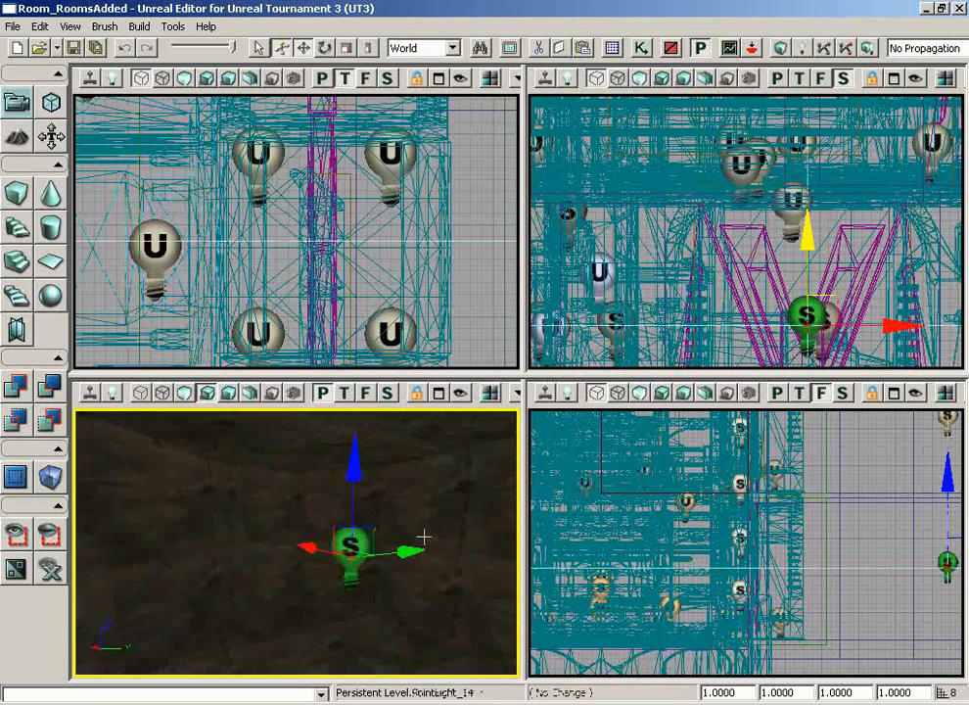
pyautogui.moveTo(424, 537); pyautogui.dragTo(273, 406)
pyautogui.moveTo(273, 406); pyautogui.dragTo(400, 474, button='right')
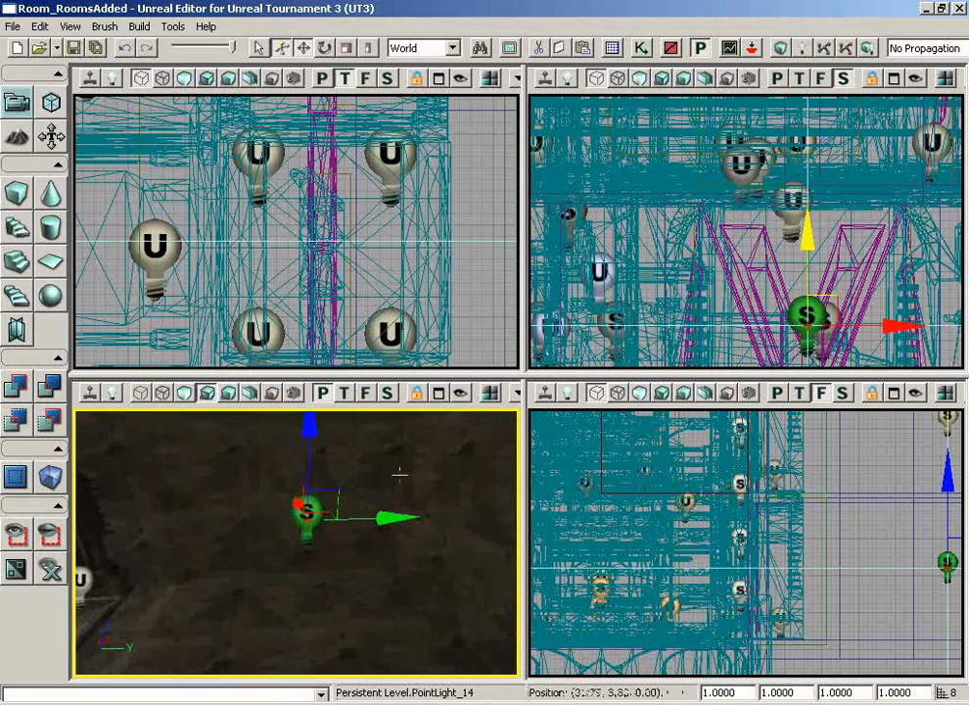
pyautogui.click(314, 540)
pyautogui.click(308, 513)
pyautogui.moveTo(458, 317); pyautogui.dragTo(428, 130, button='right')
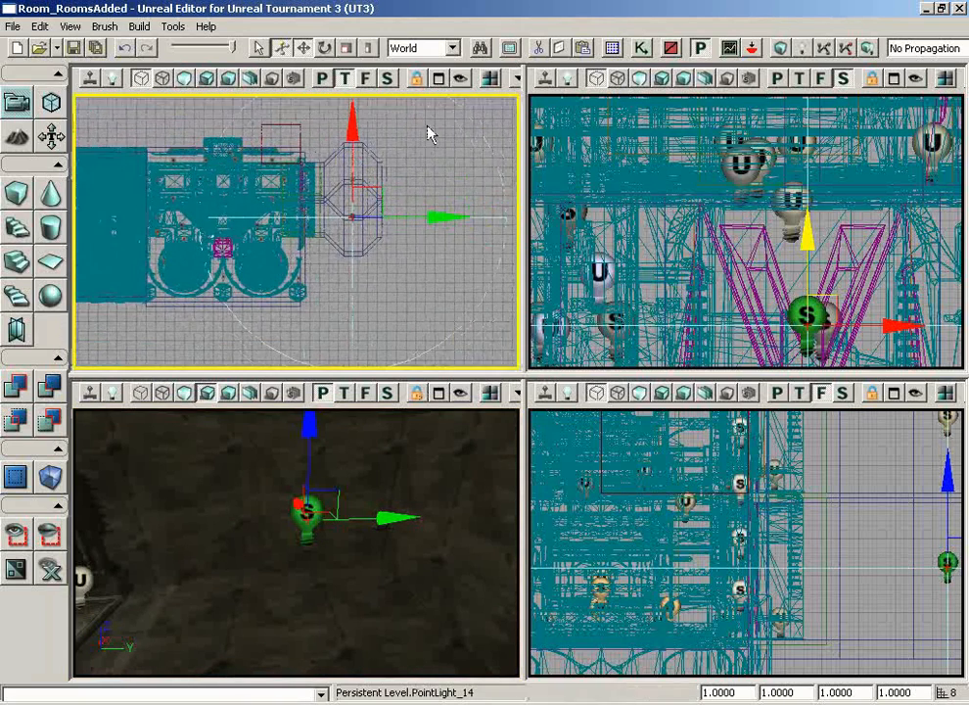
pyautogui.click(455, 527)
pyautogui.click(306, 512)
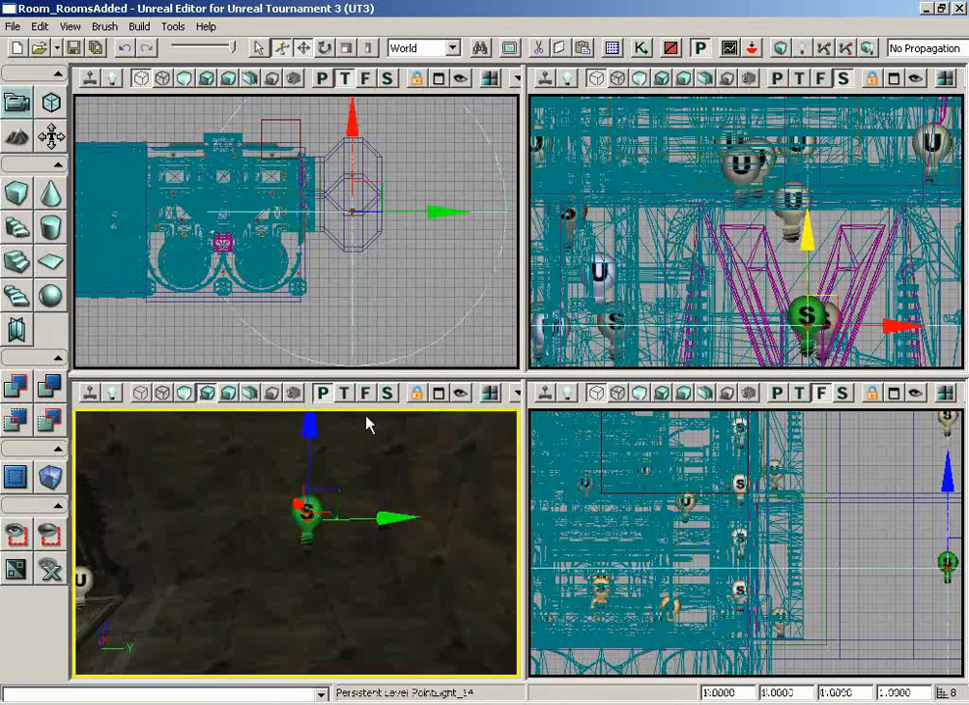
pyautogui.scroll(5, 402, 249)
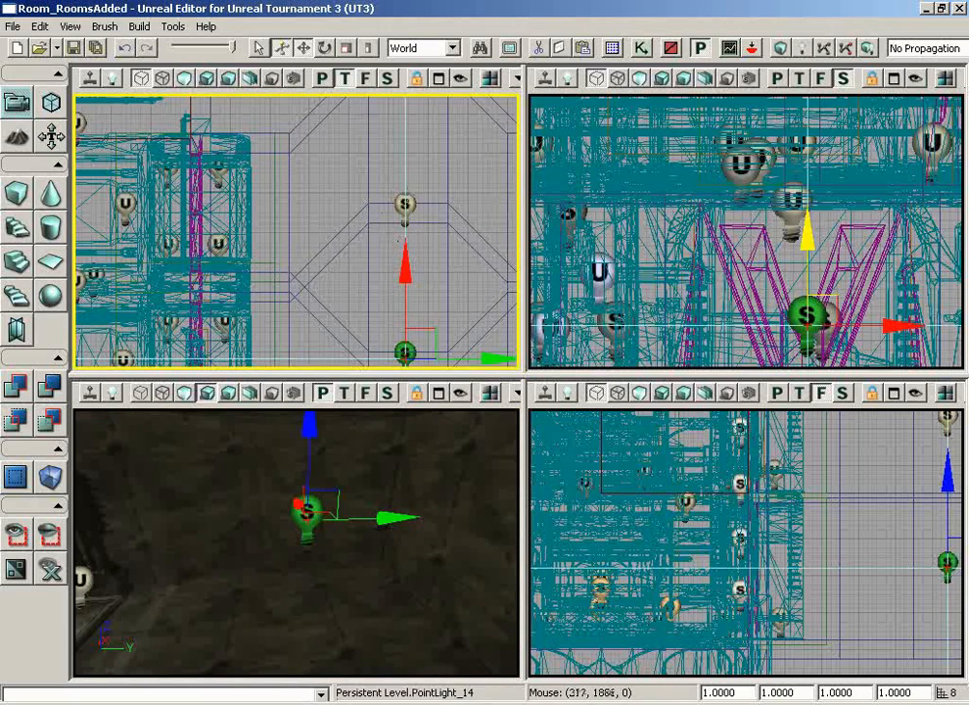
pyautogui.keyDown('ctrl'); pyautogui.click(405, 205); pyautogui.keyUp('ctrl')
pyautogui.scroll(-5, 424, 289)
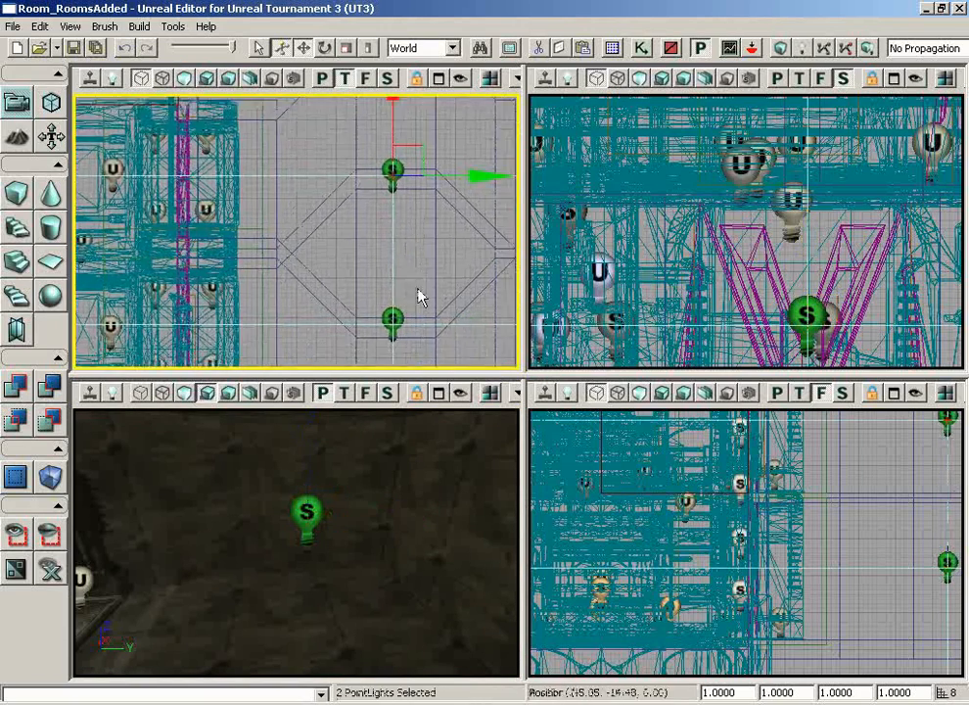
# Step: Try a Radius of 384 on the two selected point lights, settle on 256 and close their properties
pyautogui.press('F4')
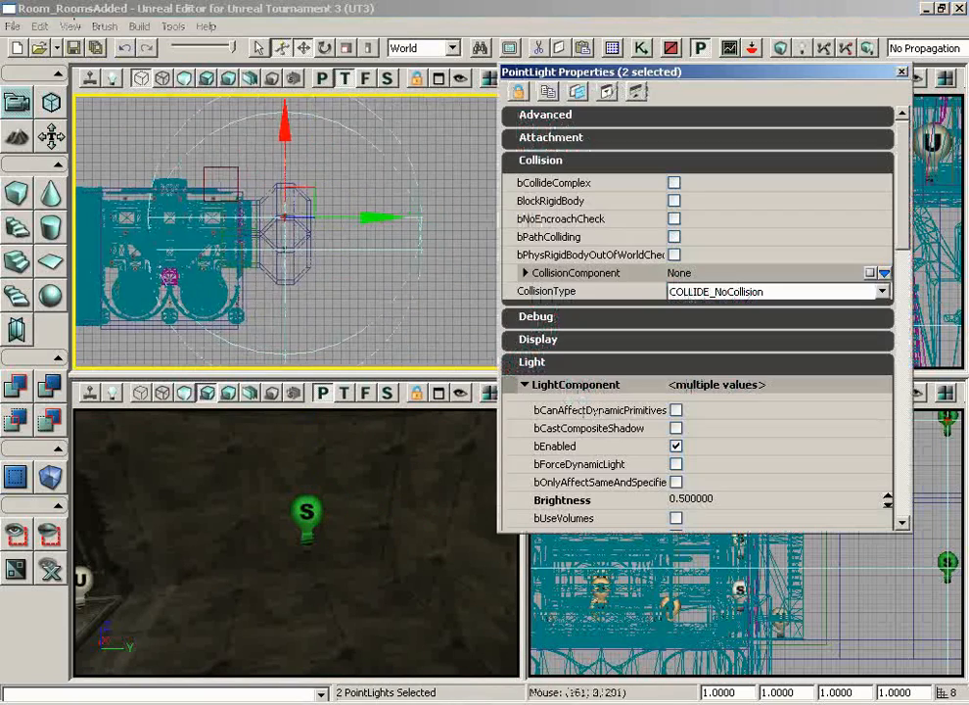
pyautogui.moveTo(901, 217); pyautogui.dragTo(903, 342)
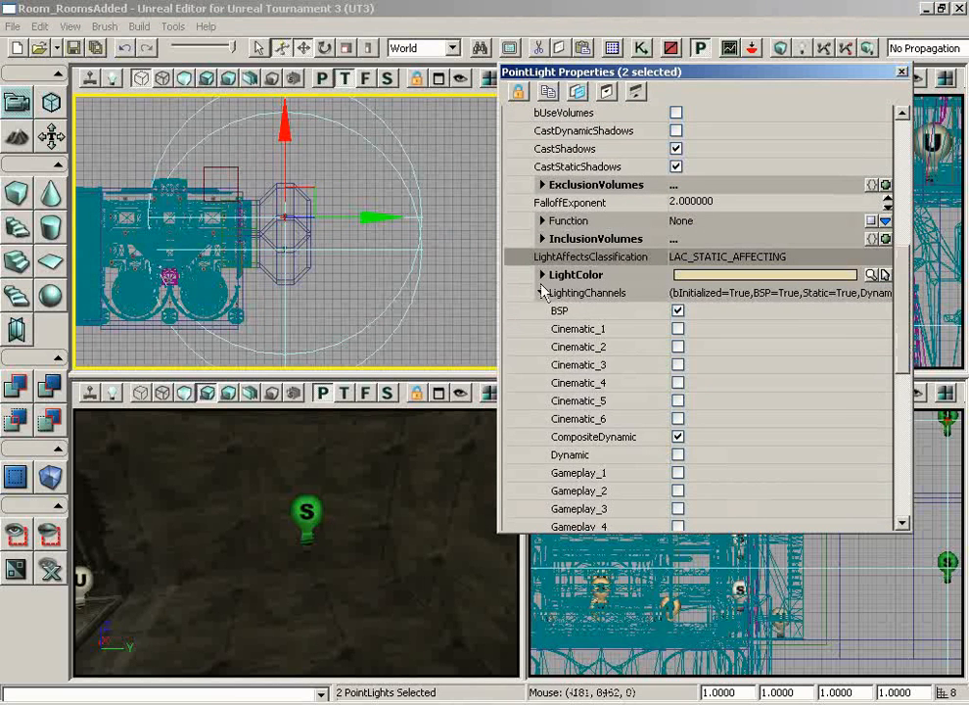
pyautogui.click(541, 292)
pyautogui.click(754, 436)
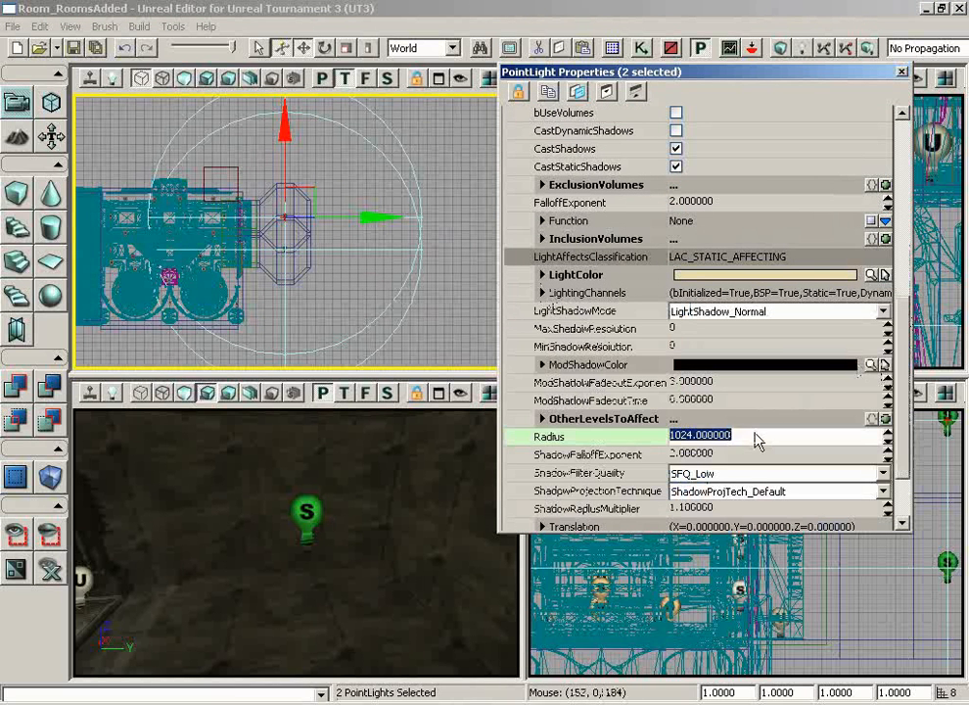
pyautogui.write('384')
pyautogui.press('Return')
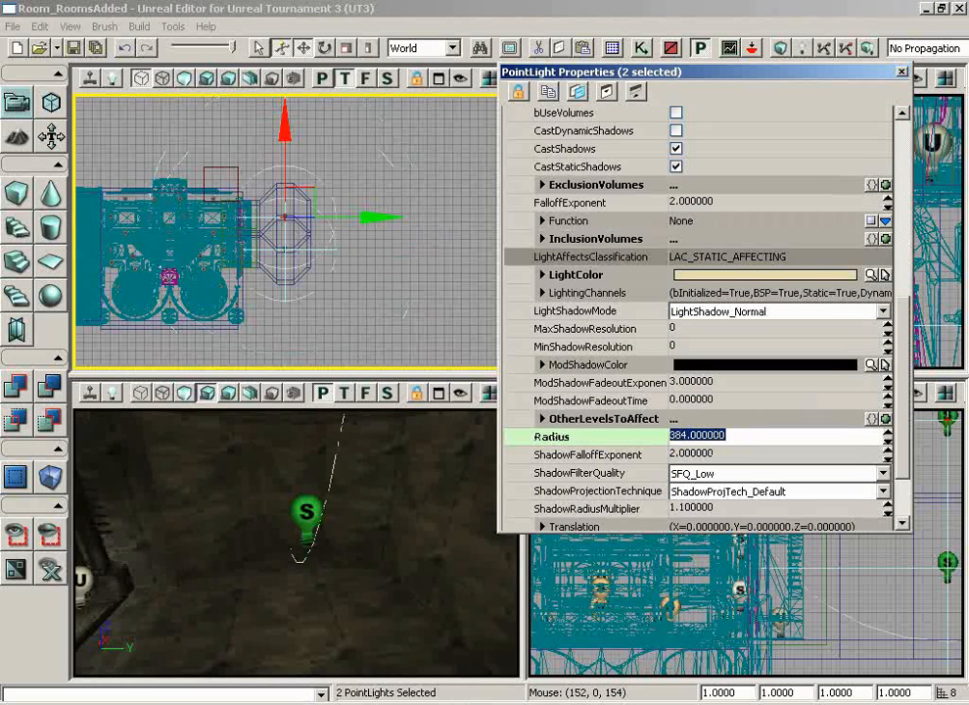
pyautogui.write('256')
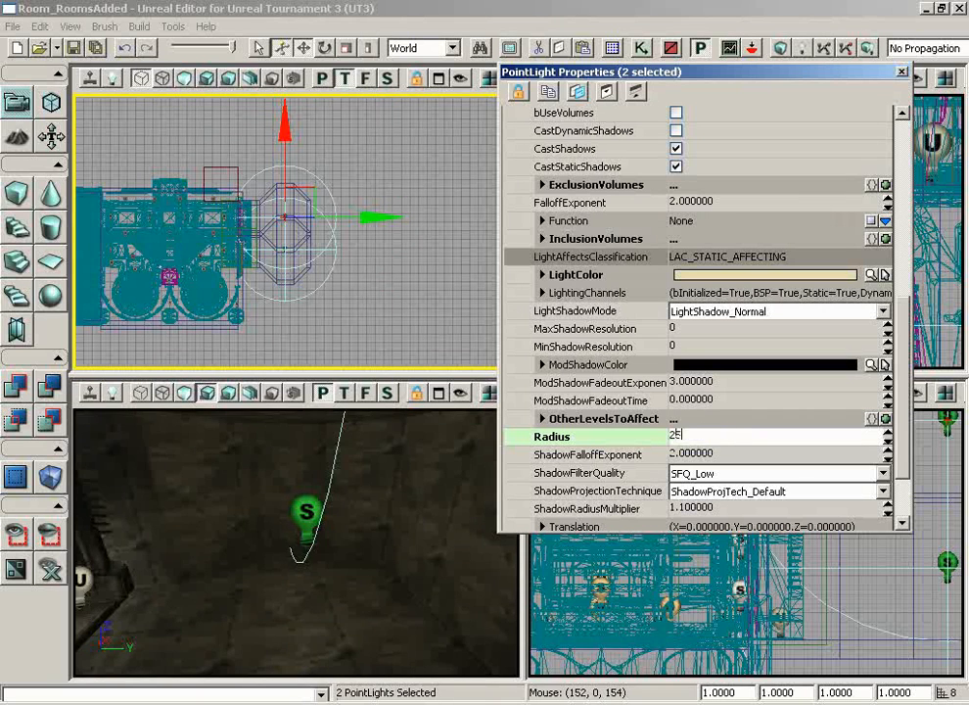
pyautogui.press('Return')
pyautogui.moveTo(414, 502); pyautogui.dragTo(518, 472, button='right')
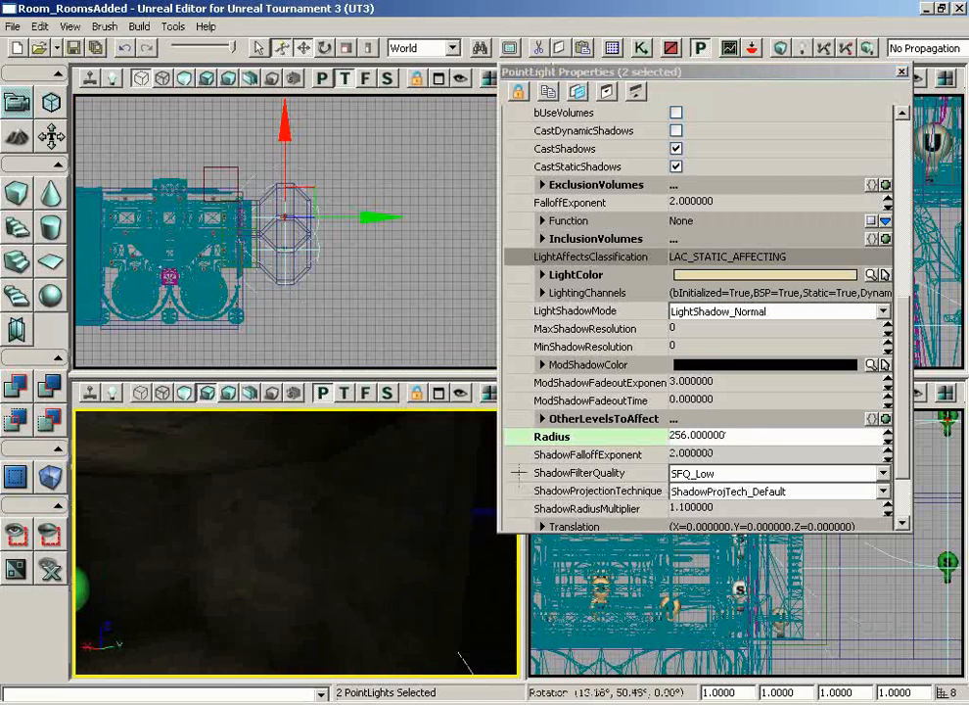
pyautogui.moveTo(518, 472); pyautogui.dragTo(313, 577)
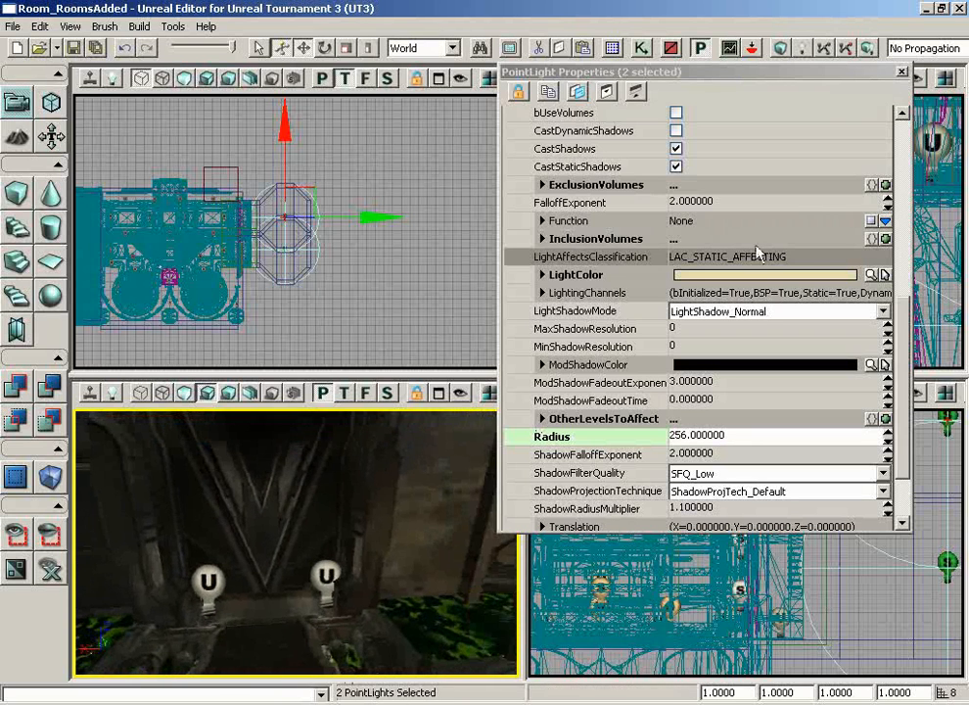
pyautogui.click(904, 75)
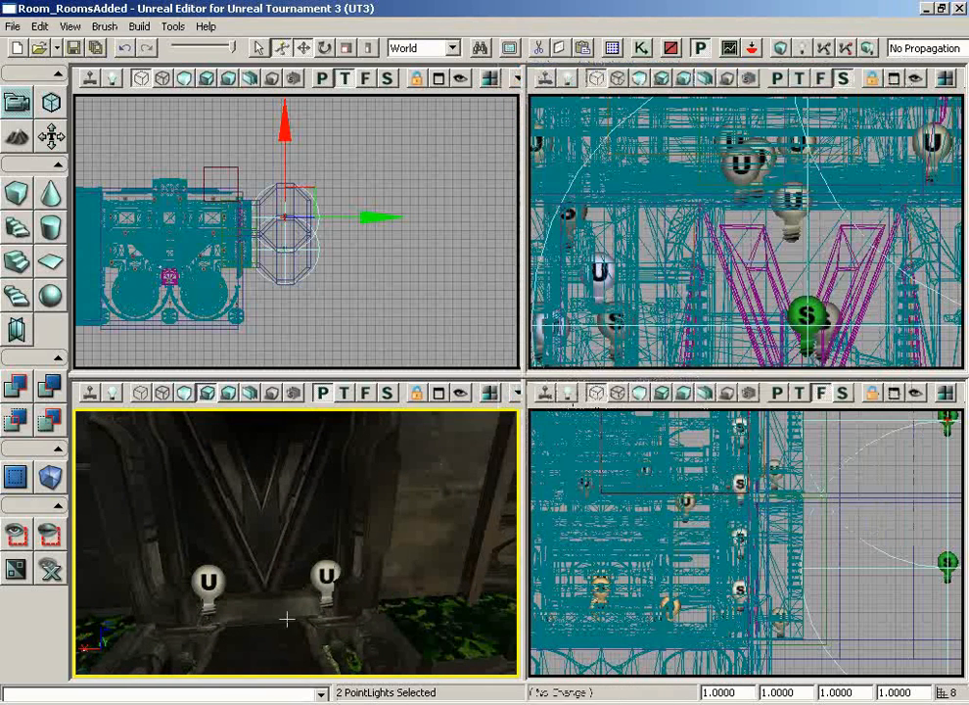
# Step: Deselect the point lights and run a full build of the level
pyautogui.moveTo(281, 621); pyautogui.dragTo(222, 564)
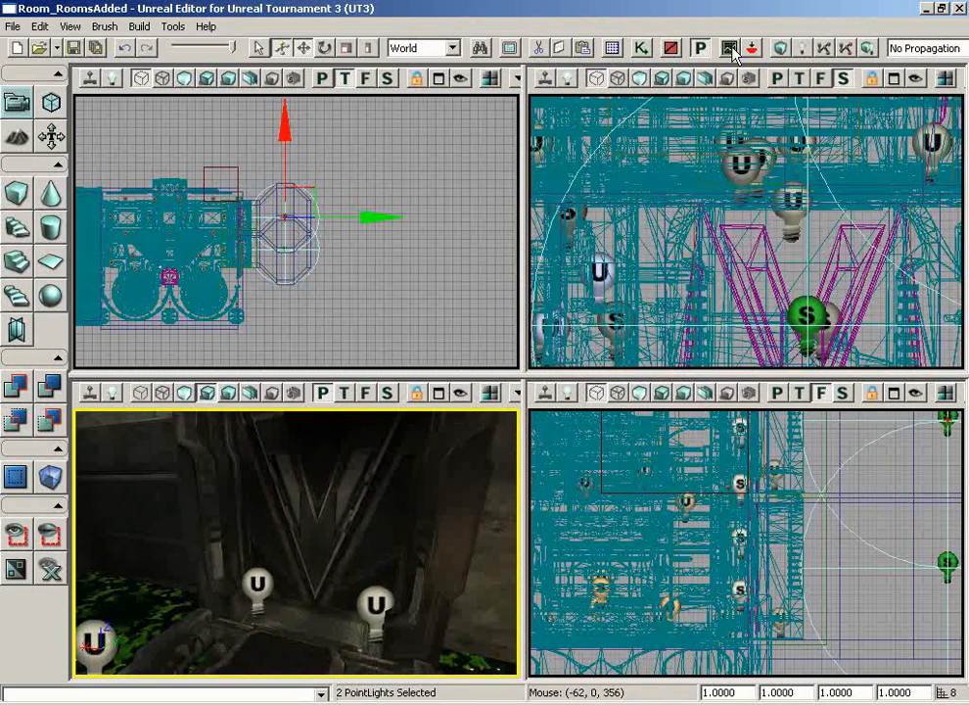
pyautogui.click(411, 324)
pyautogui.click(867, 49)
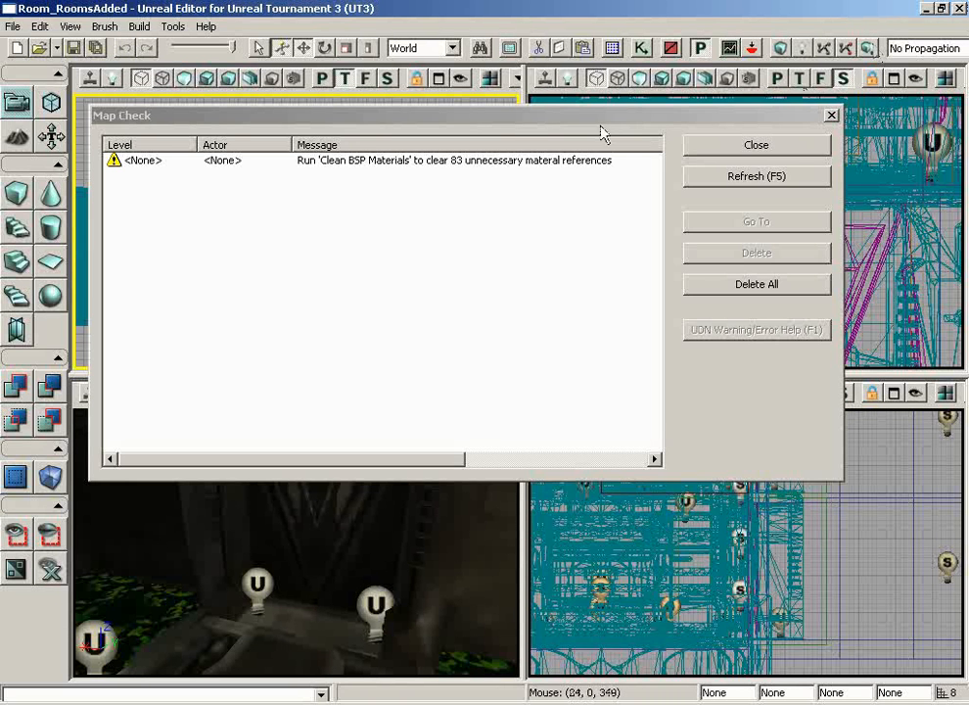
# Step: Run Clean BSP Materials to clear the unnecessary material references reported by the map check, and close the check results
pyautogui.moveTo(470, 115); pyautogui.dragTo(504, 142)
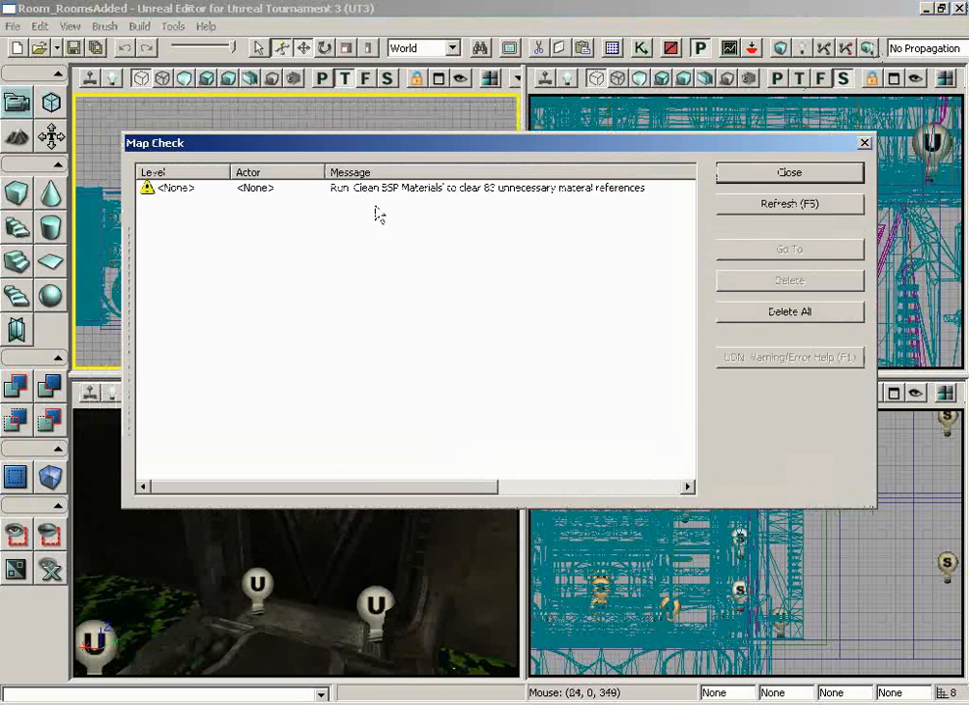
pyautogui.click(776, 173)
pyautogui.click(174, 27)
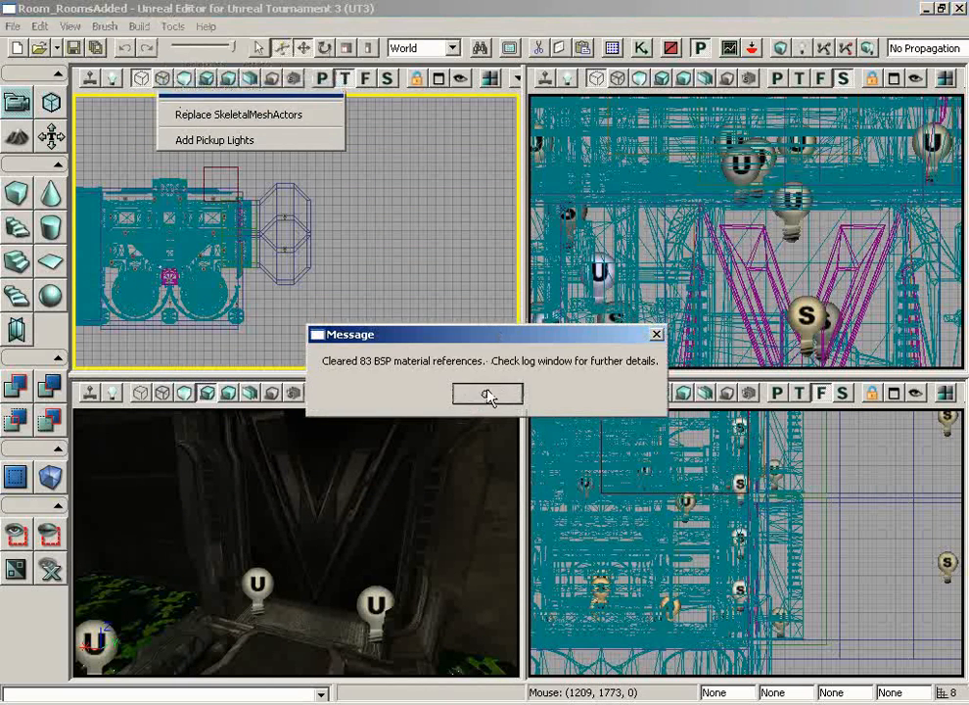
pyautogui.click(486, 393)
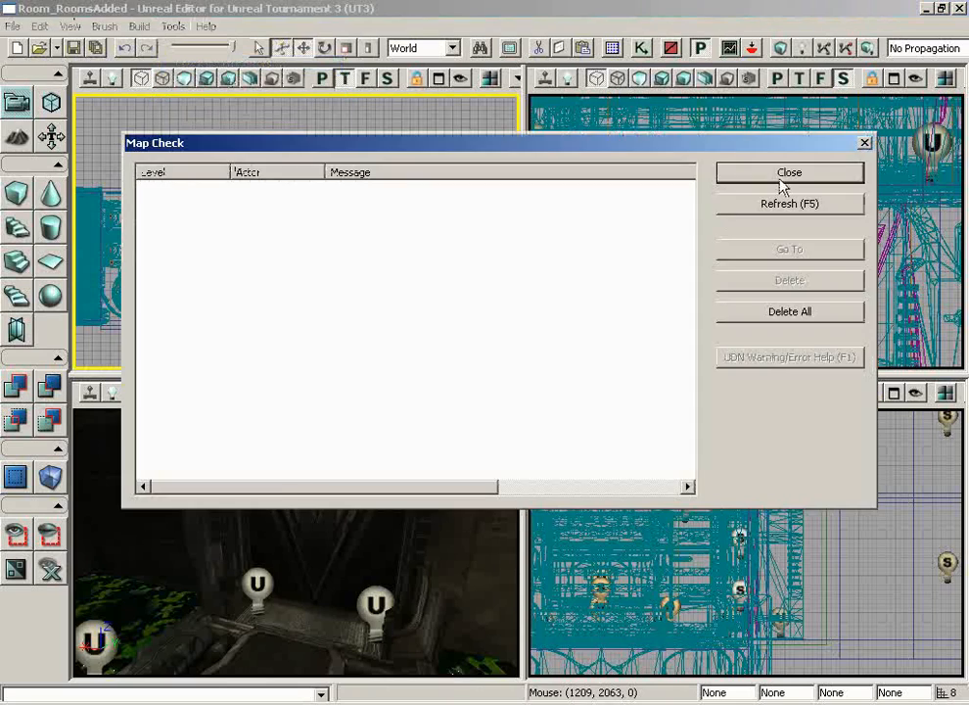
pyautogui.click(786, 176)
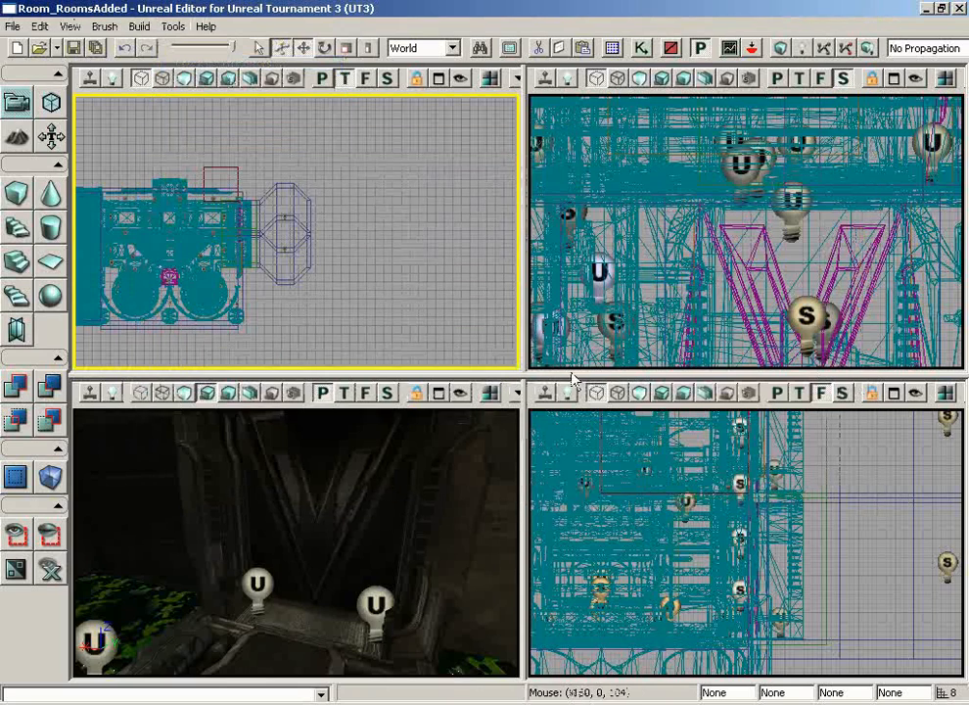
# Step: Start an in-editor play test from the floor in front of the lower door
pyautogui.moveTo(384, 507); pyautogui.dragTo(395, 500)
pyautogui.moveTo(396, 500); pyautogui.dragTo(396, 499, button='right')
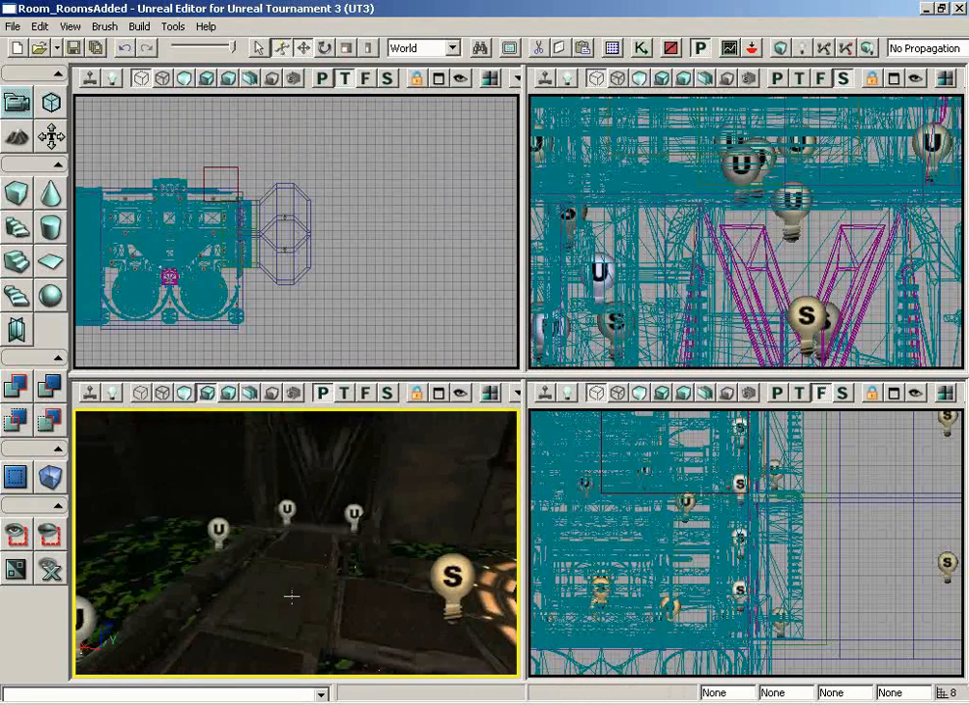
pyautogui.rightClick(291, 597)
pyautogui.click(362, 700)
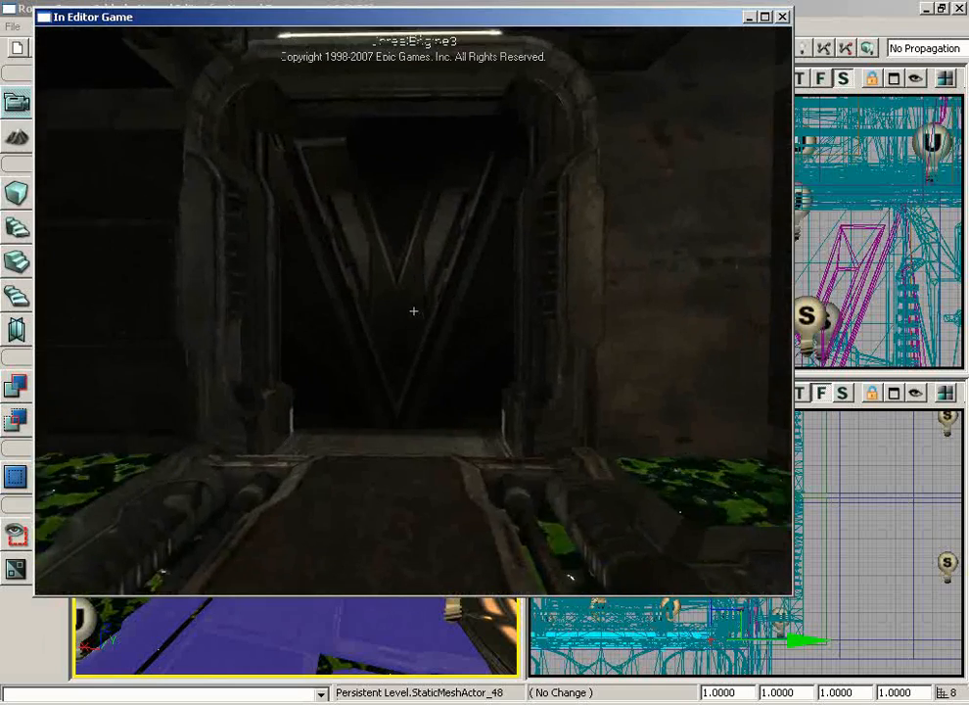
# Step: Walk to the lower door, back away and approach it again to test that it opens repeatedly
pyautogui.press('w')
pyautogui.press('w')
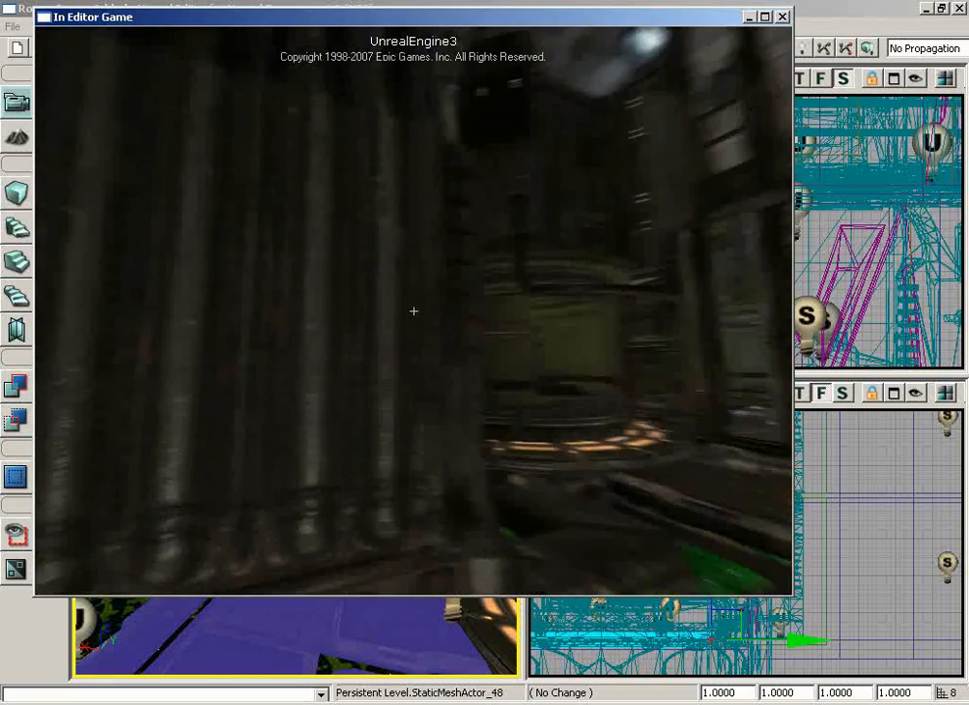
pyautogui.press('s')
pyautogui.press('w')
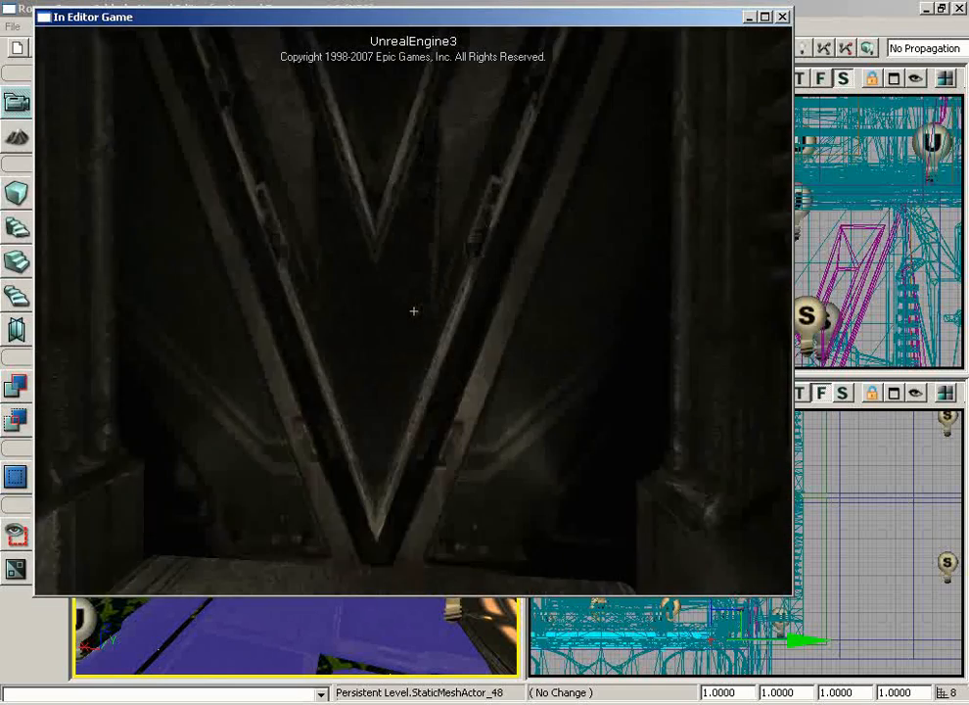
pyautogui.press('w')
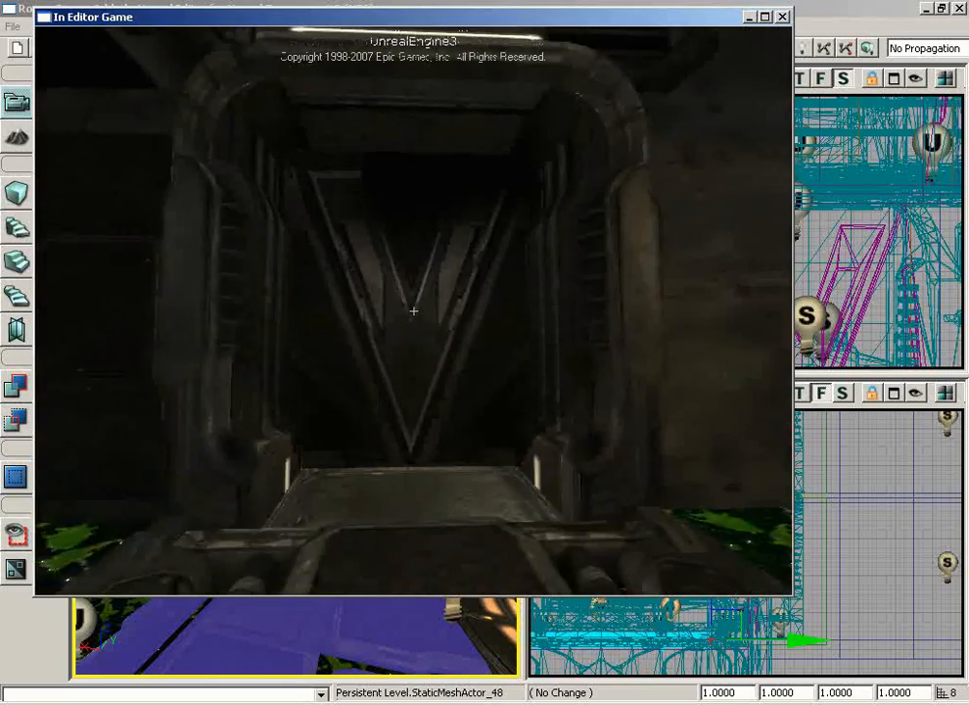
pyautogui.press('w')
pyautogui.press('s')
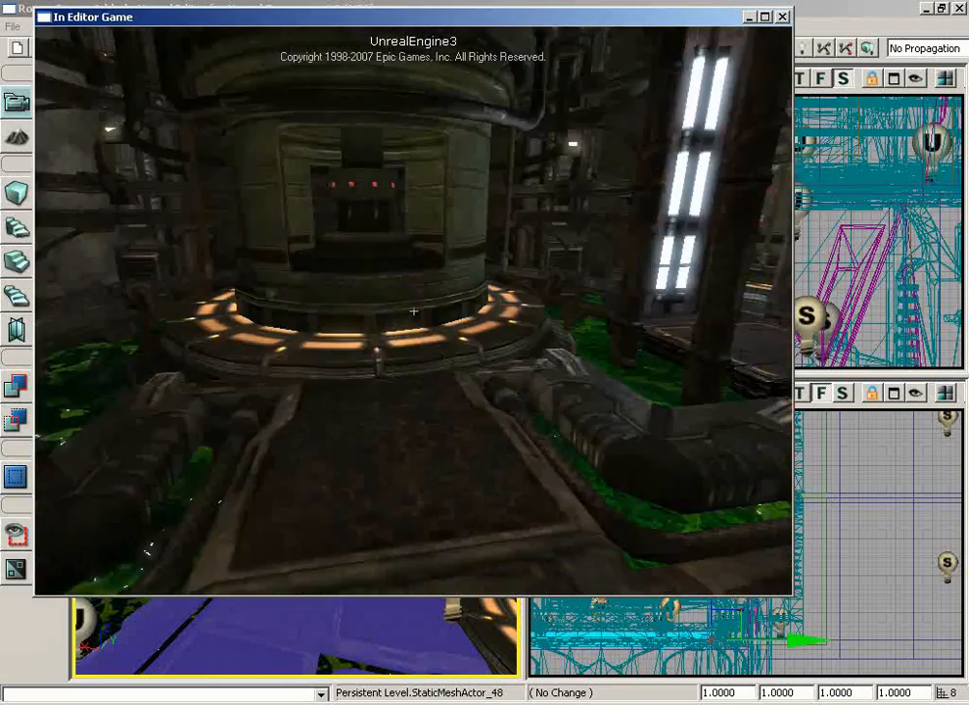
# Step: Go up to the upper door, walk through it, check the door from inside the room and end the play test
pyautogui.press('w')
pyautogui.press('w')
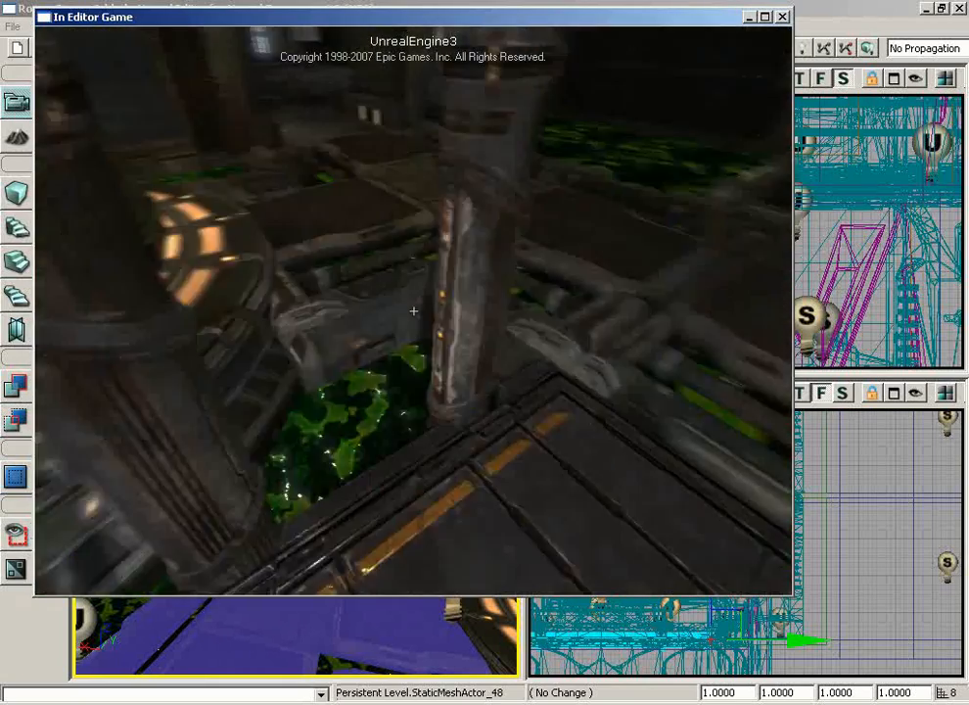
pyautogui.press('w')
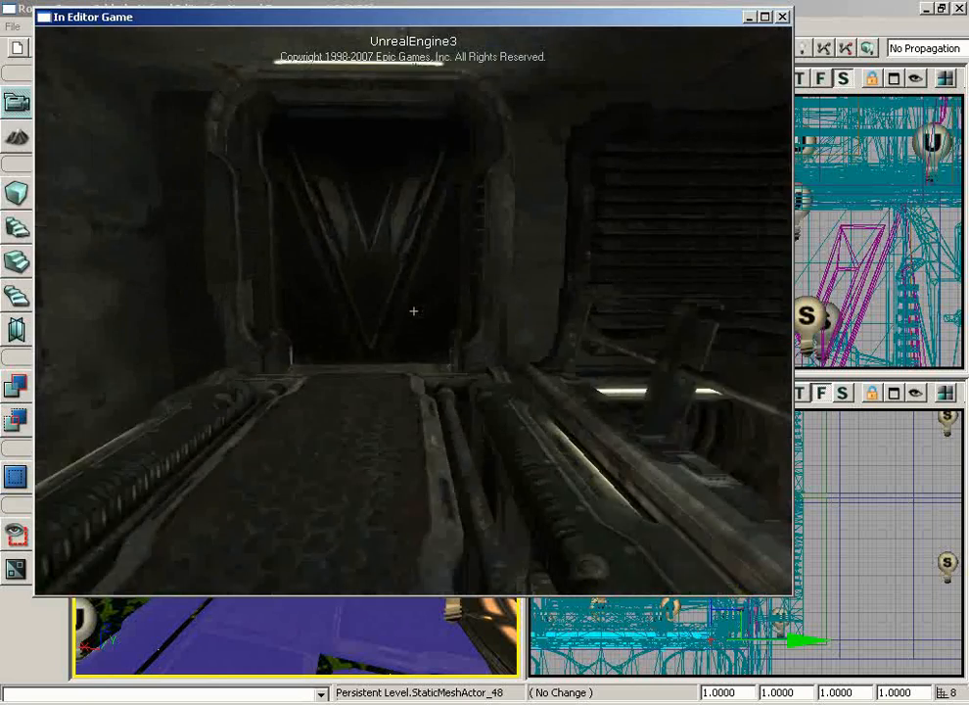
pyautogui.press('w')
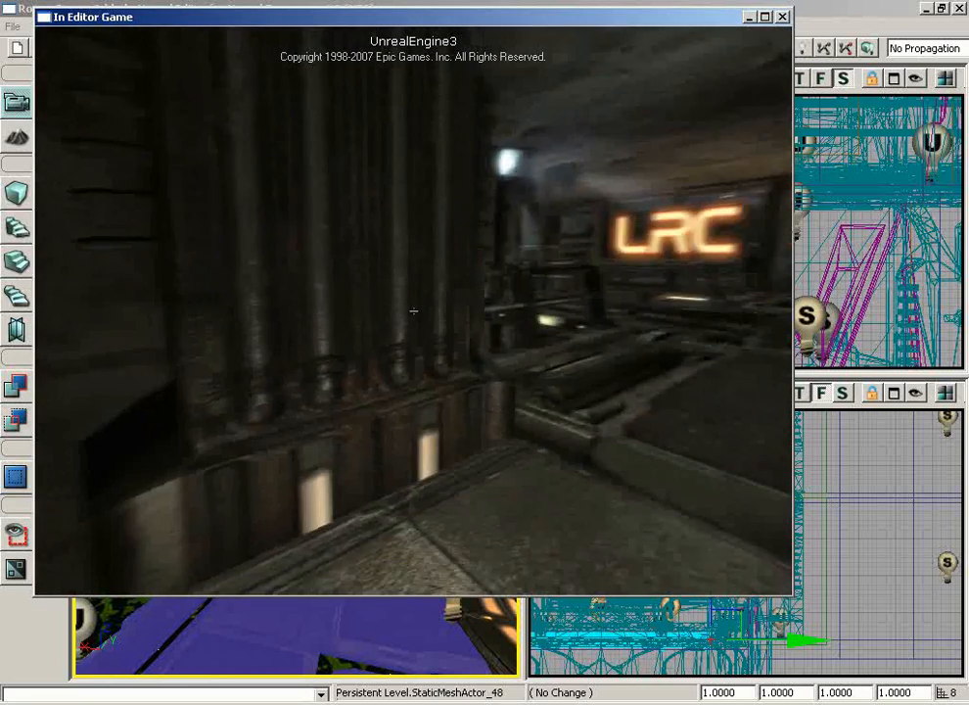
pyautogui.press('s')
pyautogui.press('w')
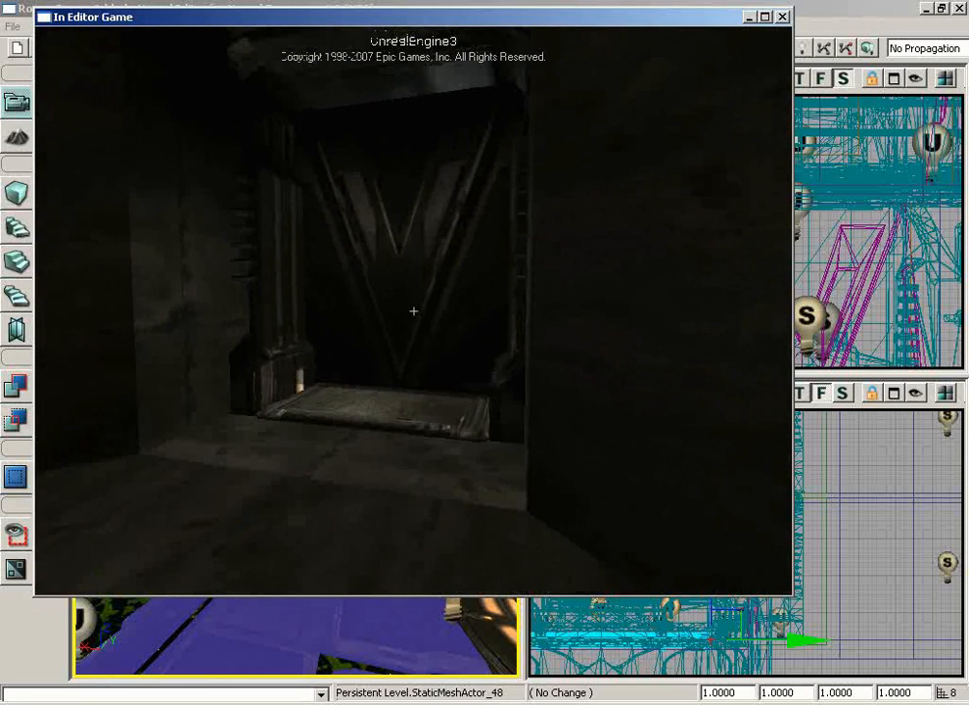
pyautogui.press('Escape')
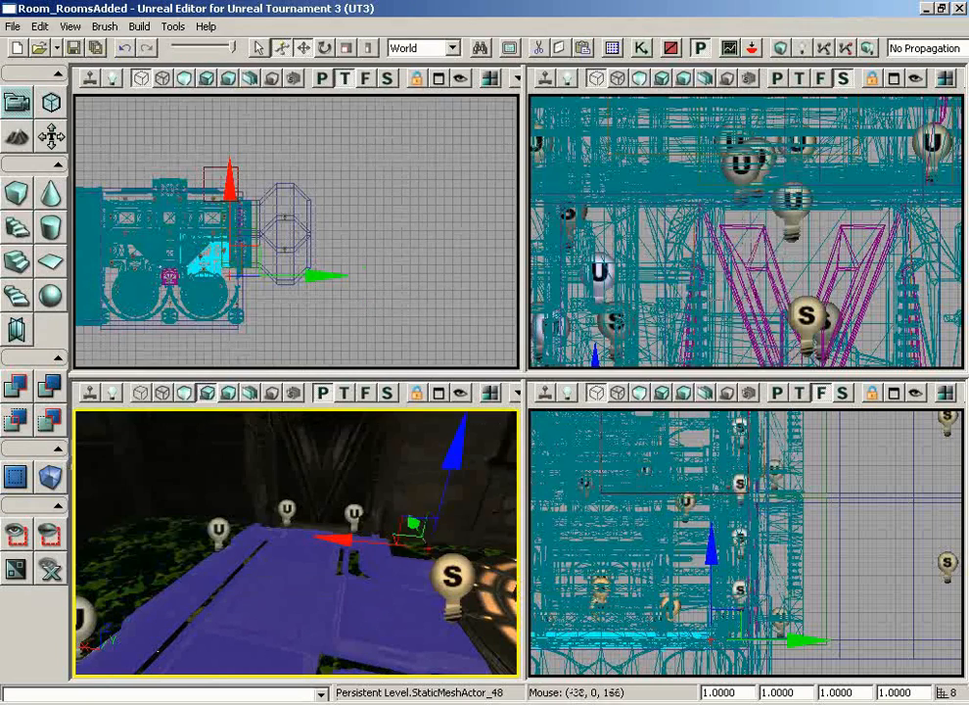